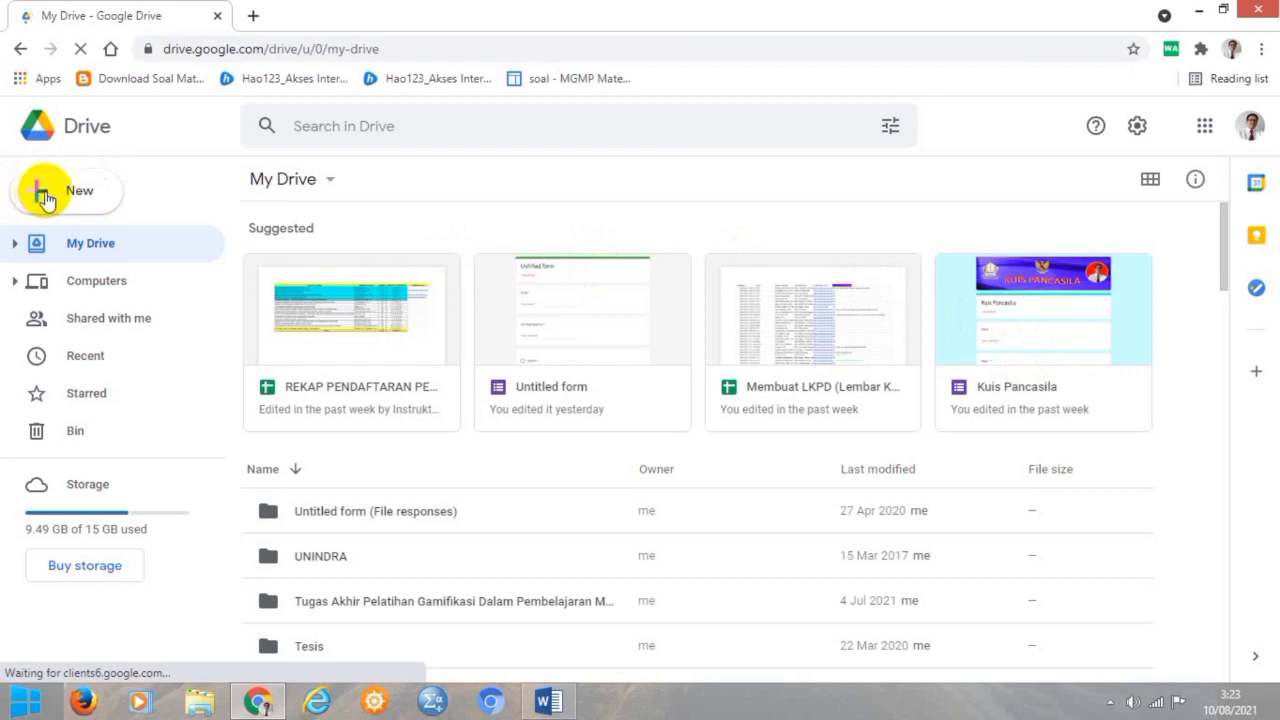
Create a blank Google Form and give both the form title and its file name the text "Kuis Pancasila"
left_click(45, 198)
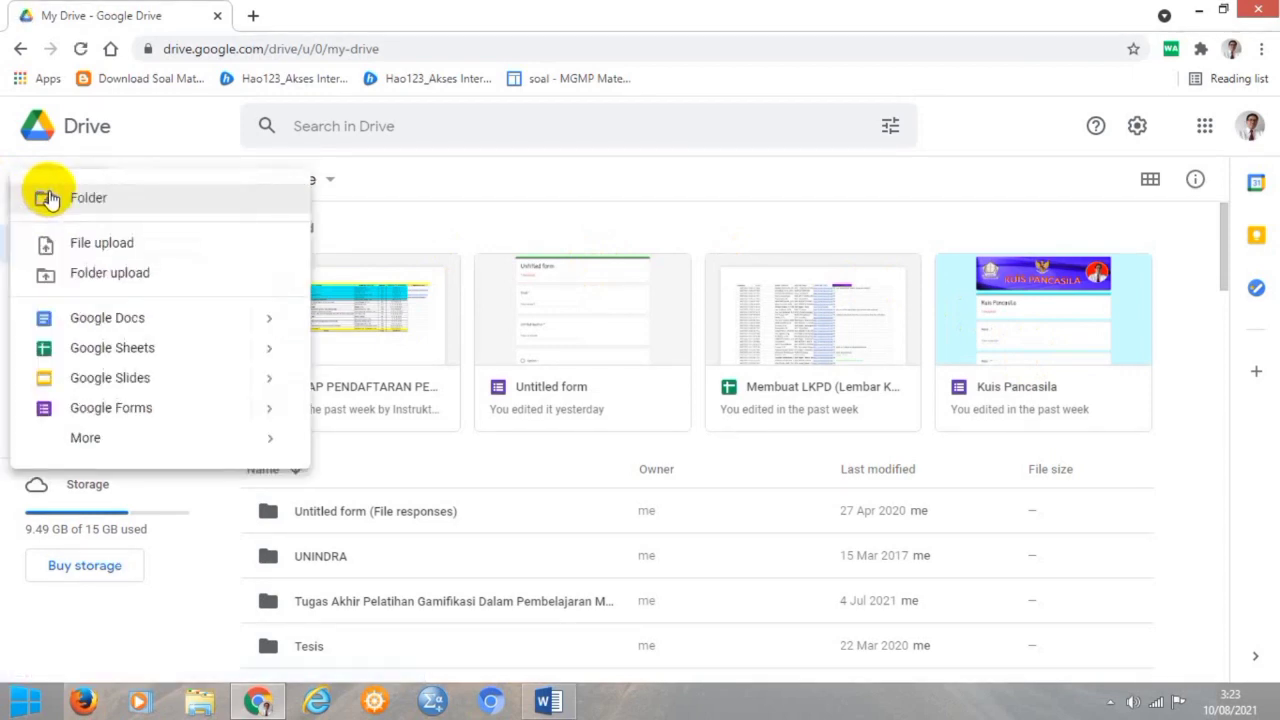
left_click(110, 408)
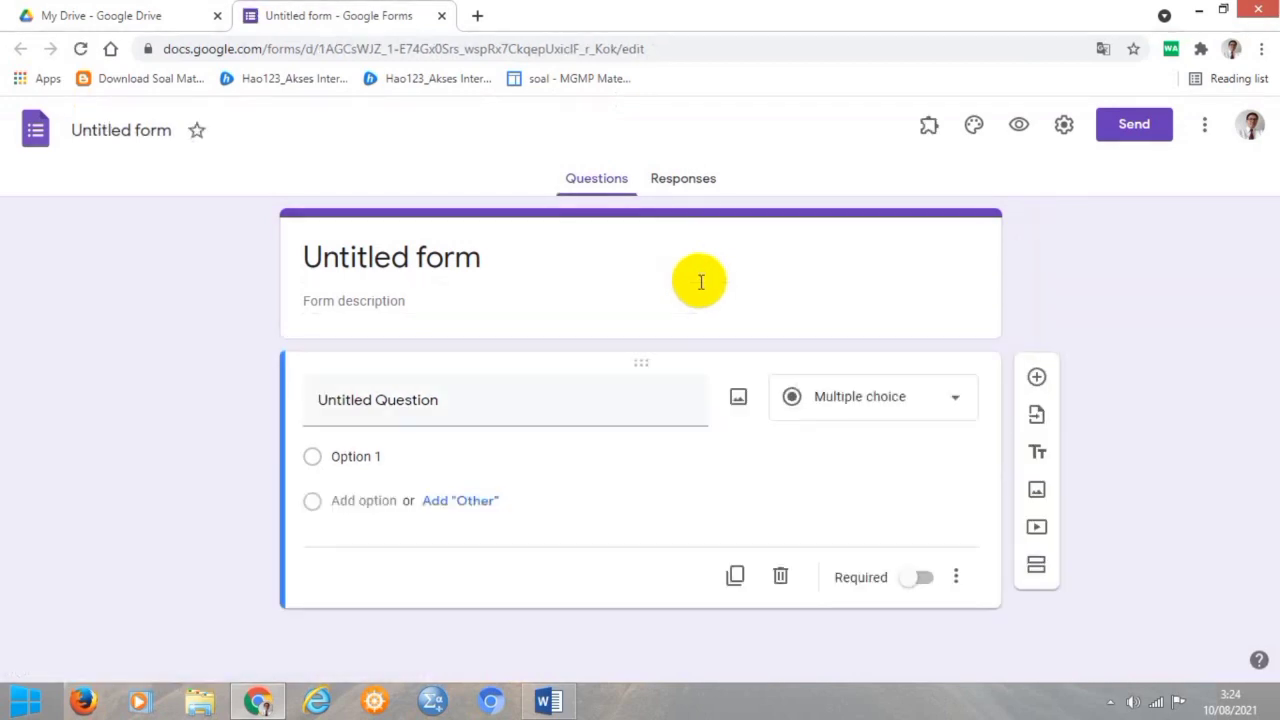
triple_click(336, 262)
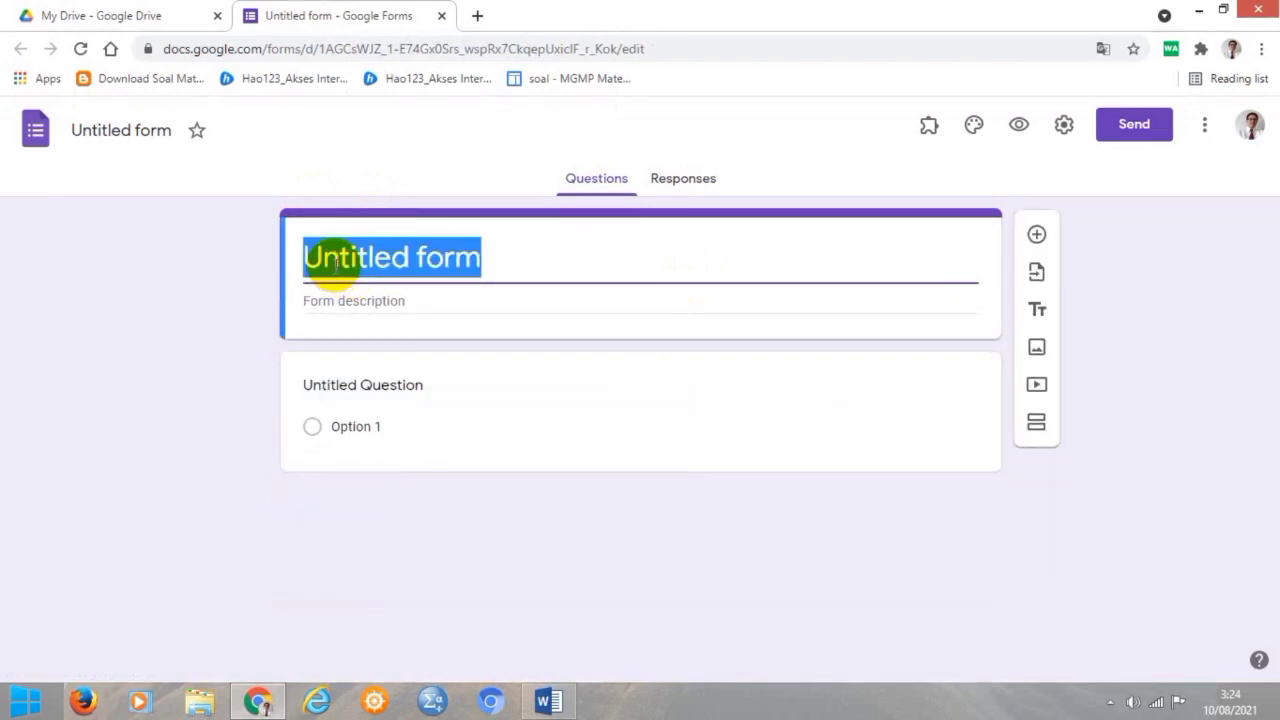
type("Kuis ")
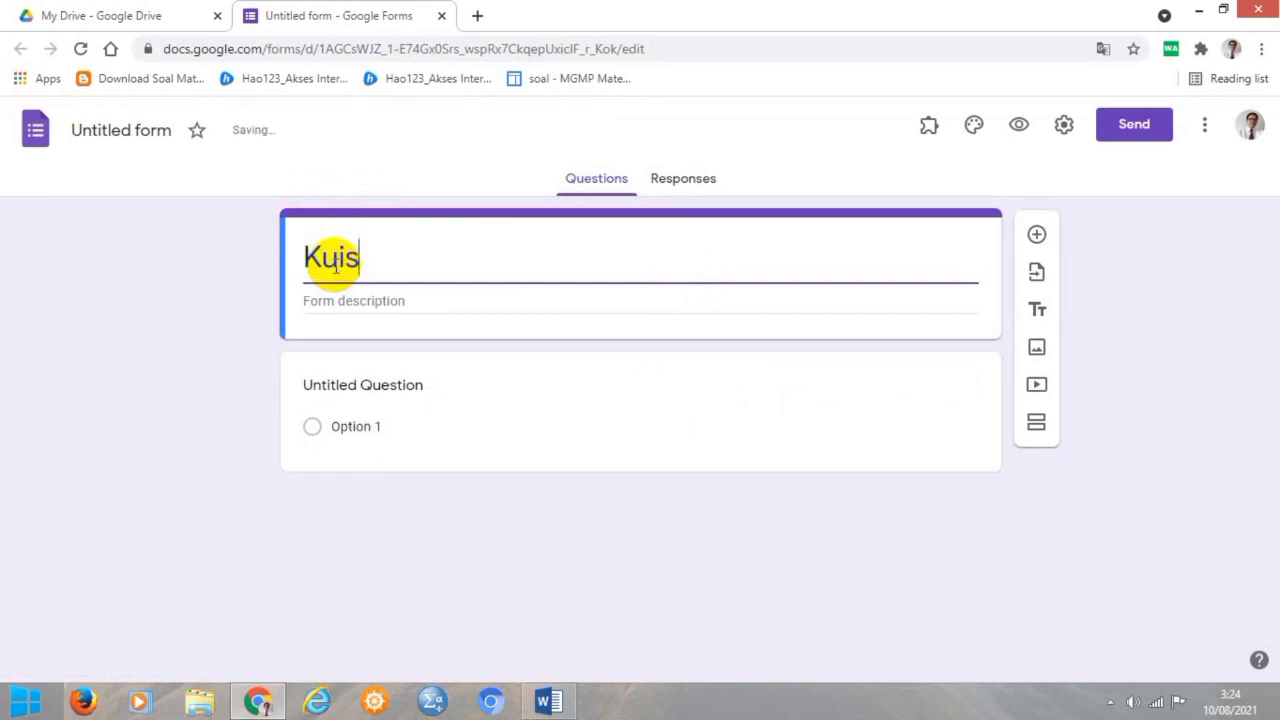
type("Pa")
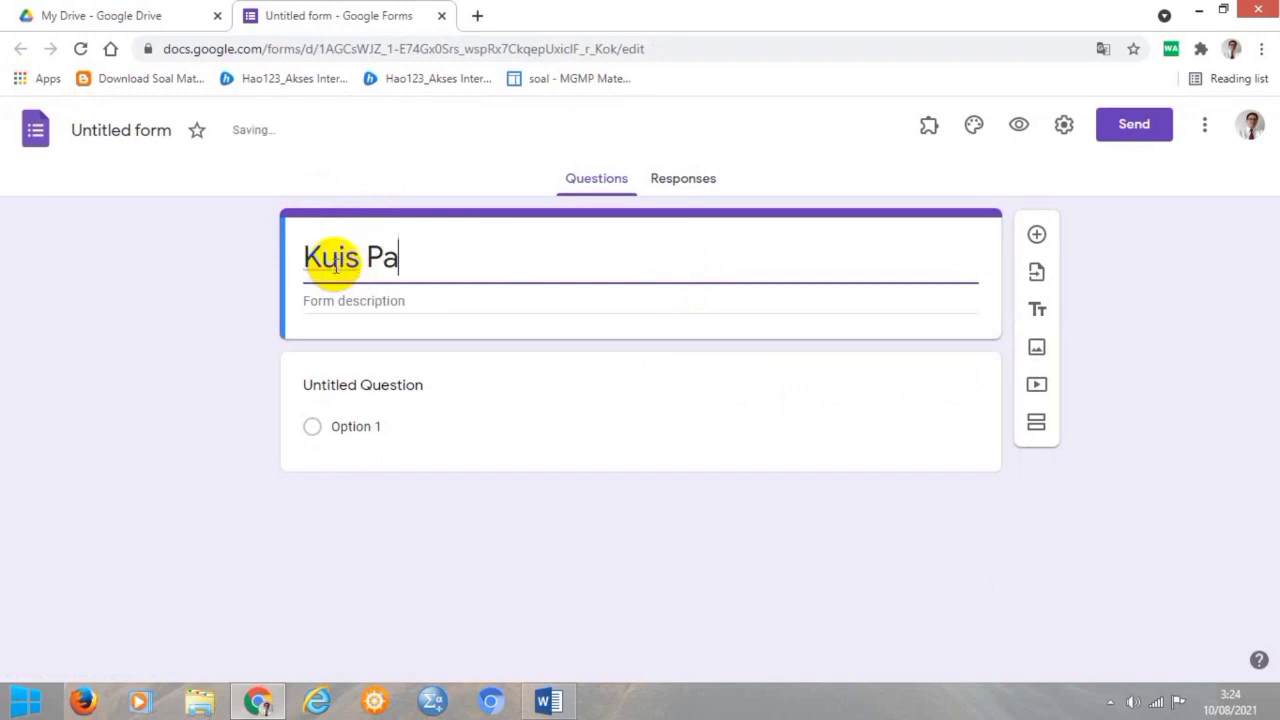
type("ncasi")
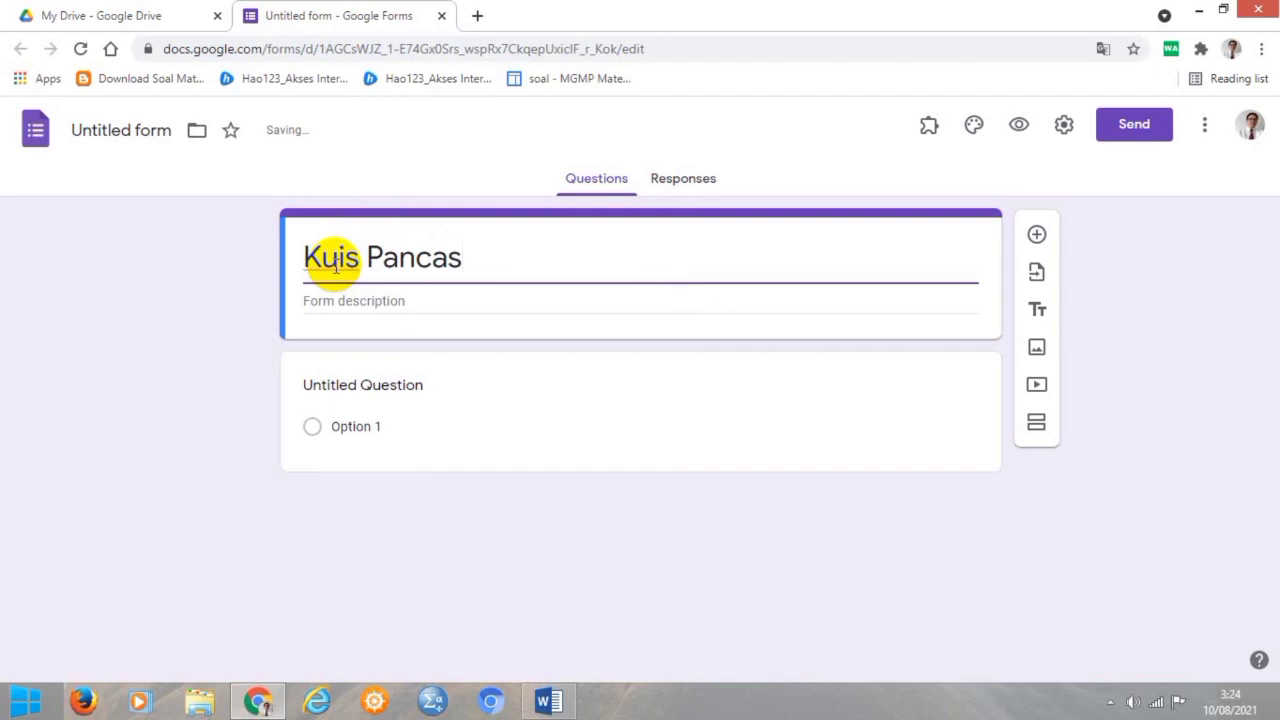
type("la")
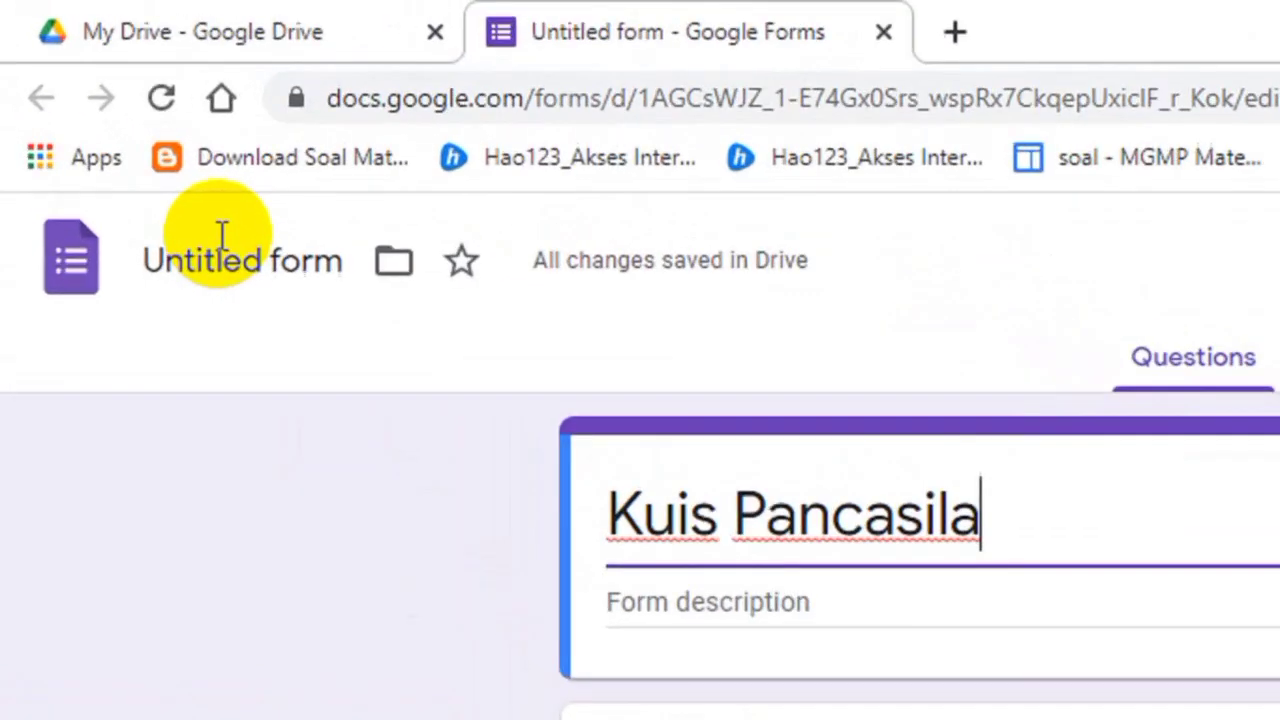
left_click(222, 250)
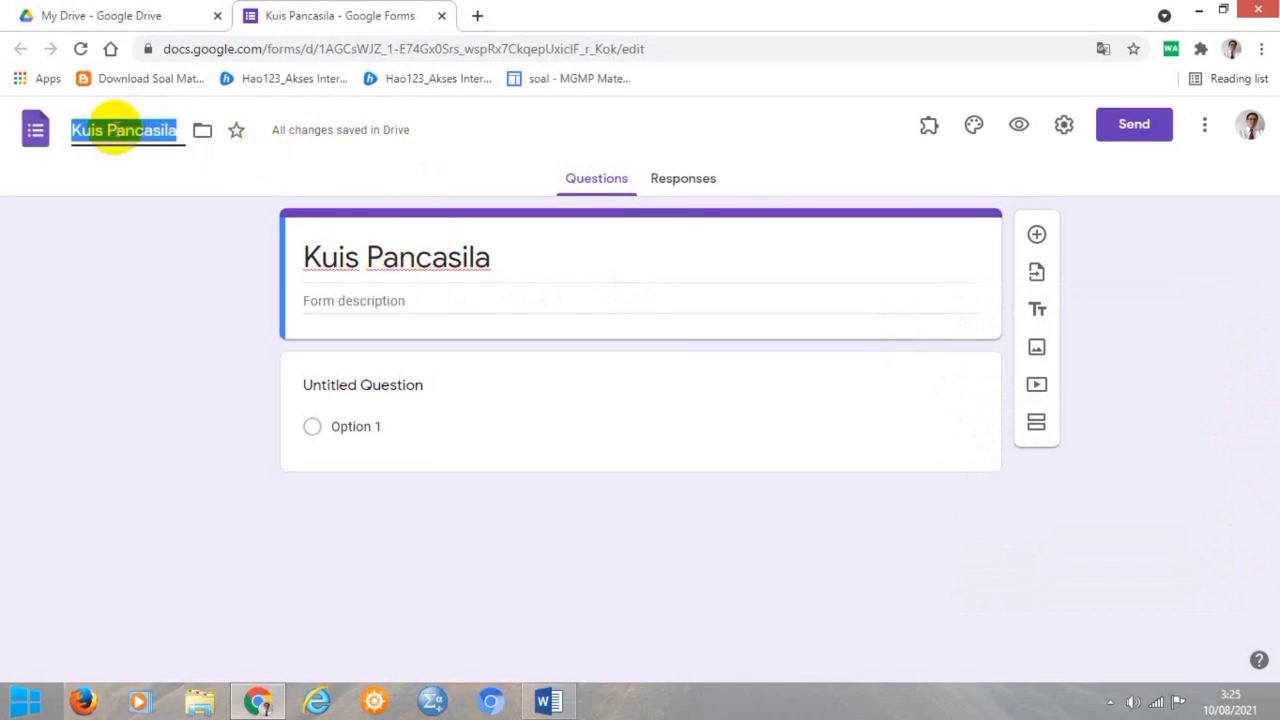
left_click(89, 130)
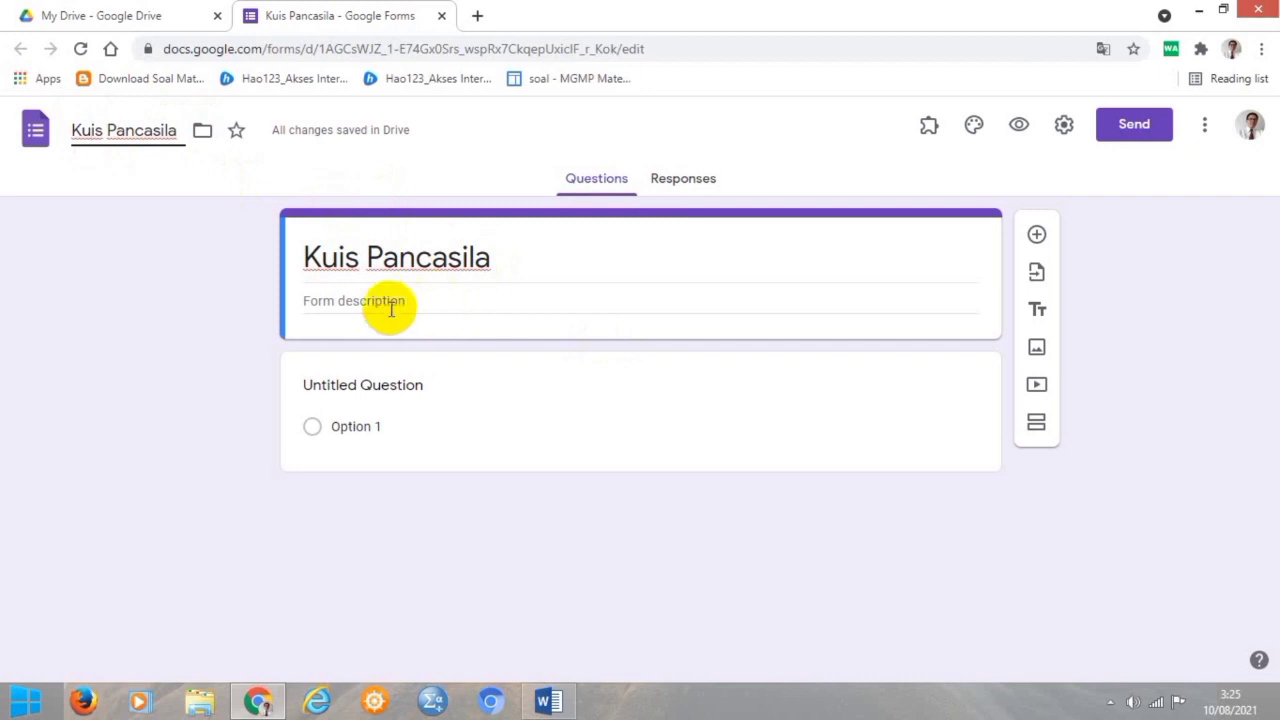
Turn the first question into a required short-answer question titled "Nama"
left_click(368, 393)
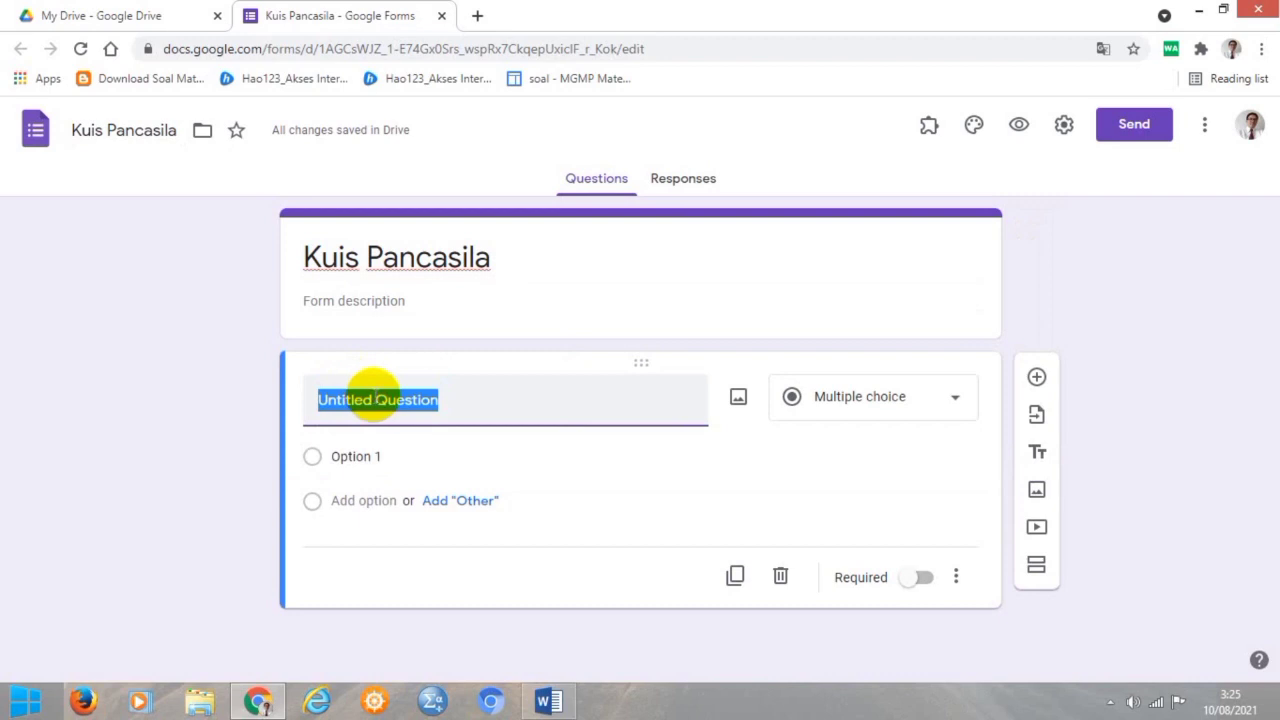
type("N")
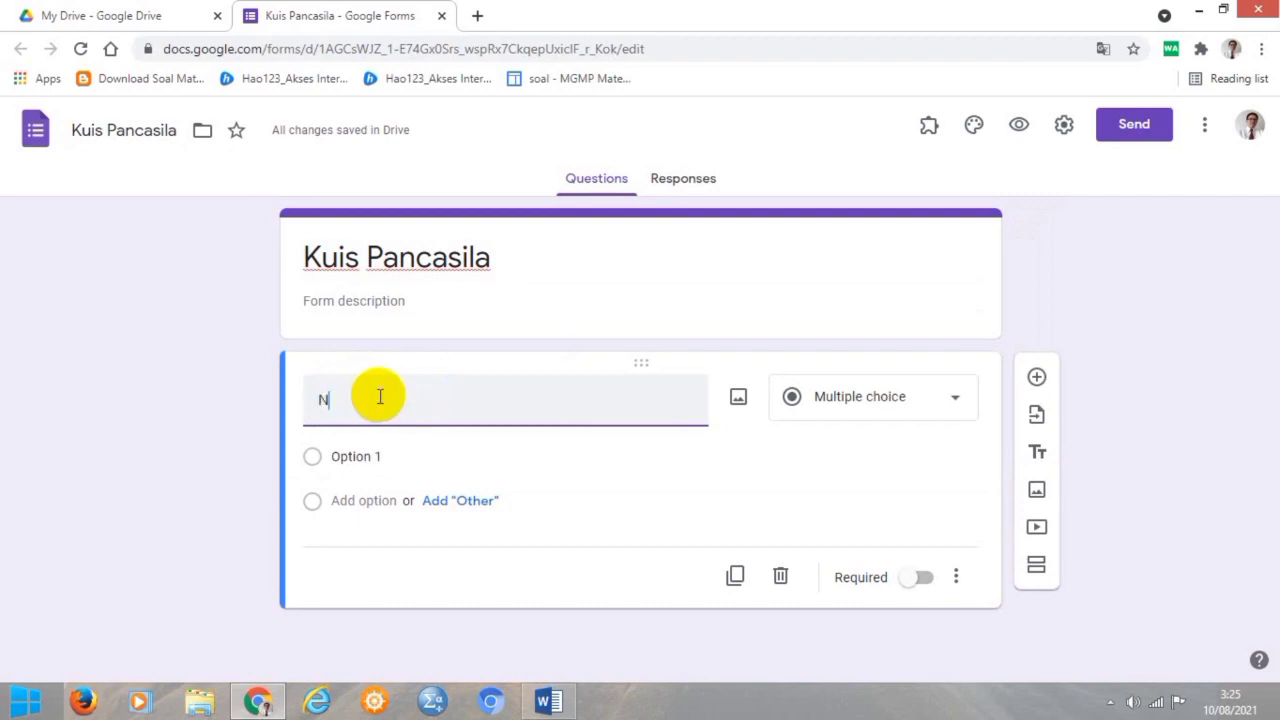
type("ama")
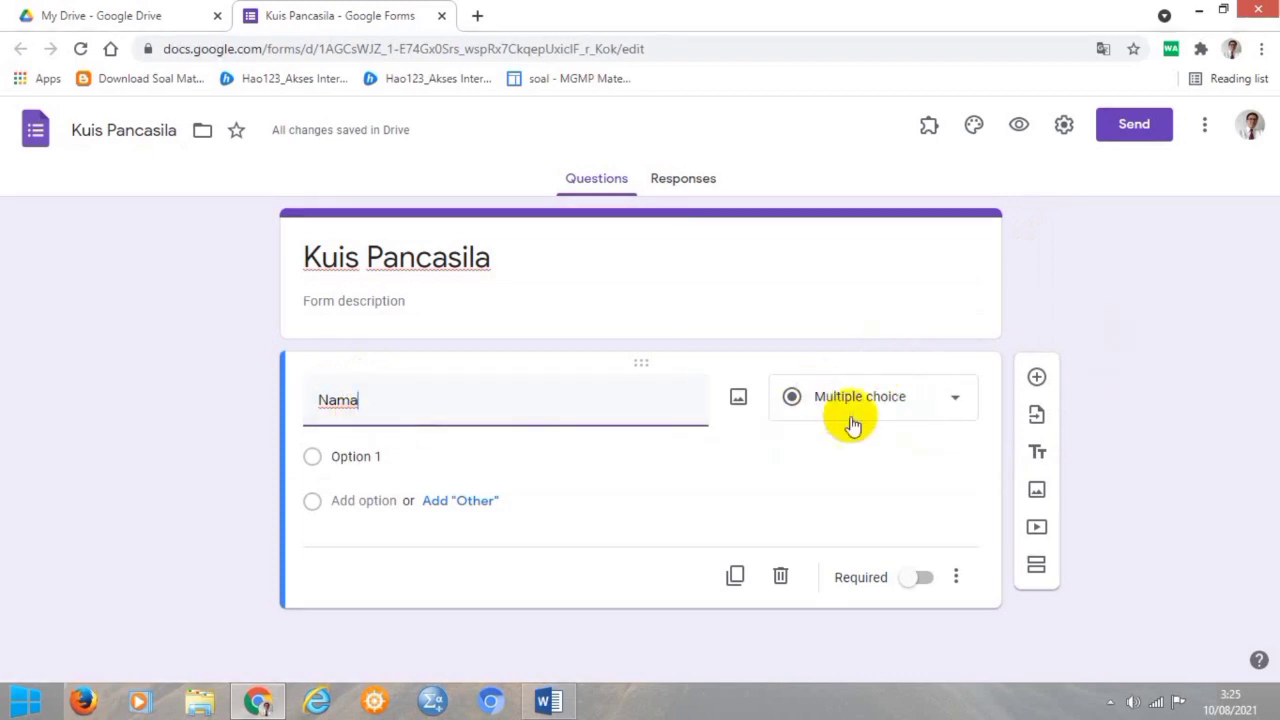
left_click(955, 403)
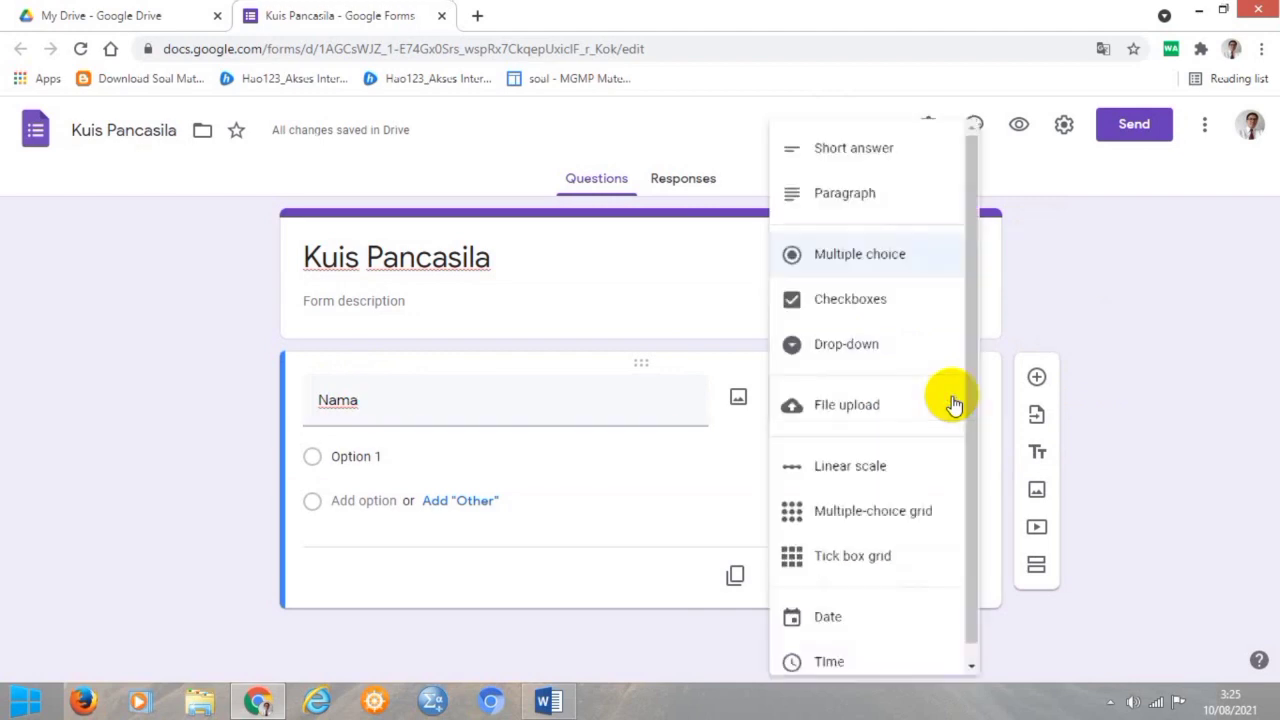
left_click(853, 148)
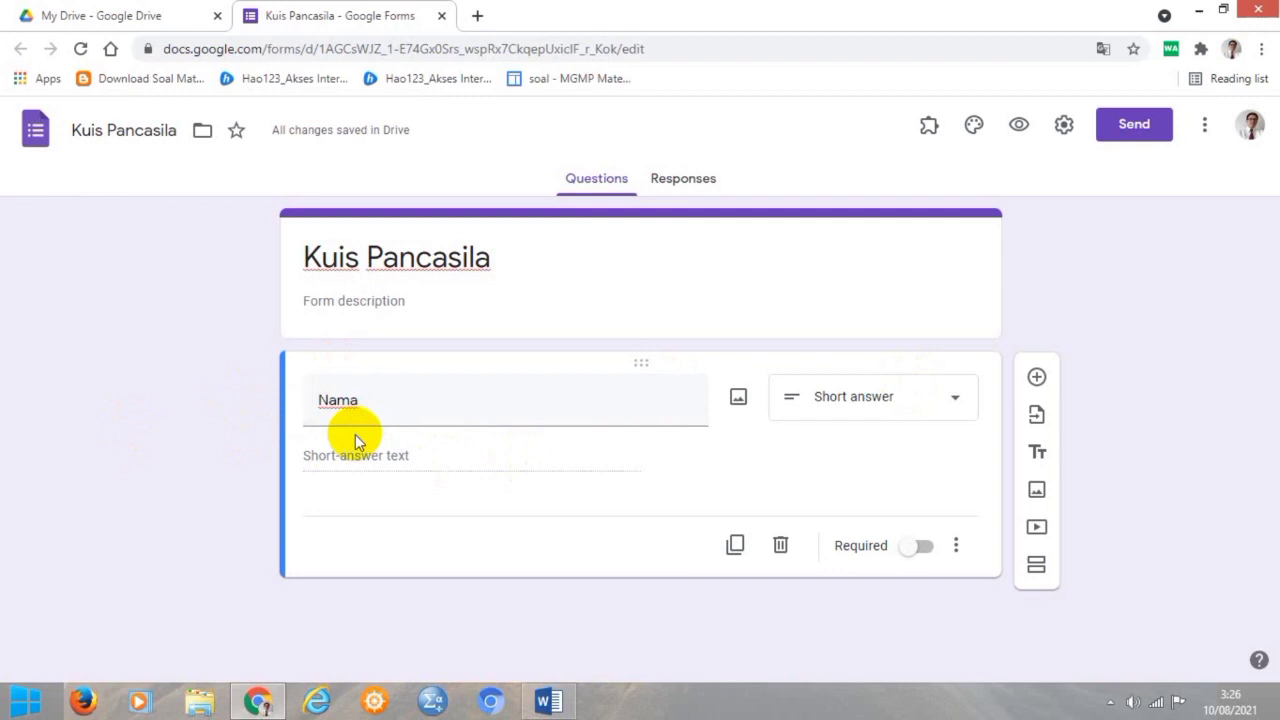
left_click(926, 548)
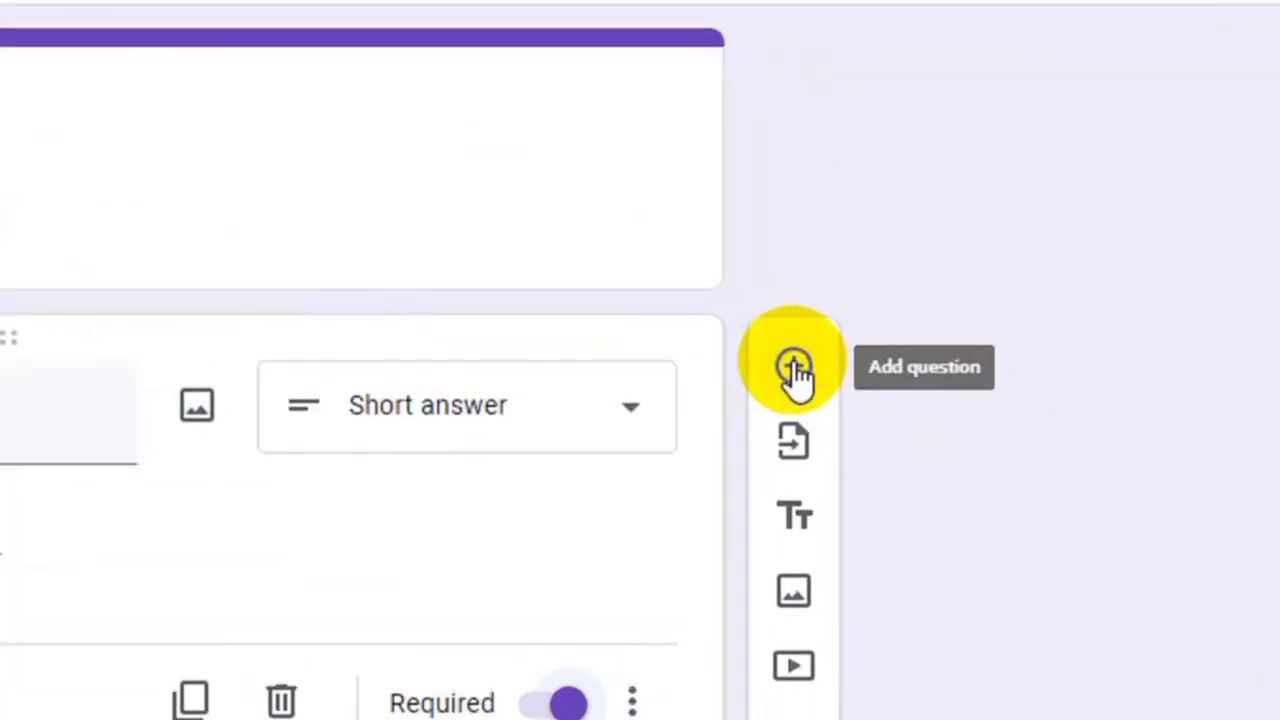
Add a second question titled "Kelas" and set its type to Drop-down
left_click(794, 367)
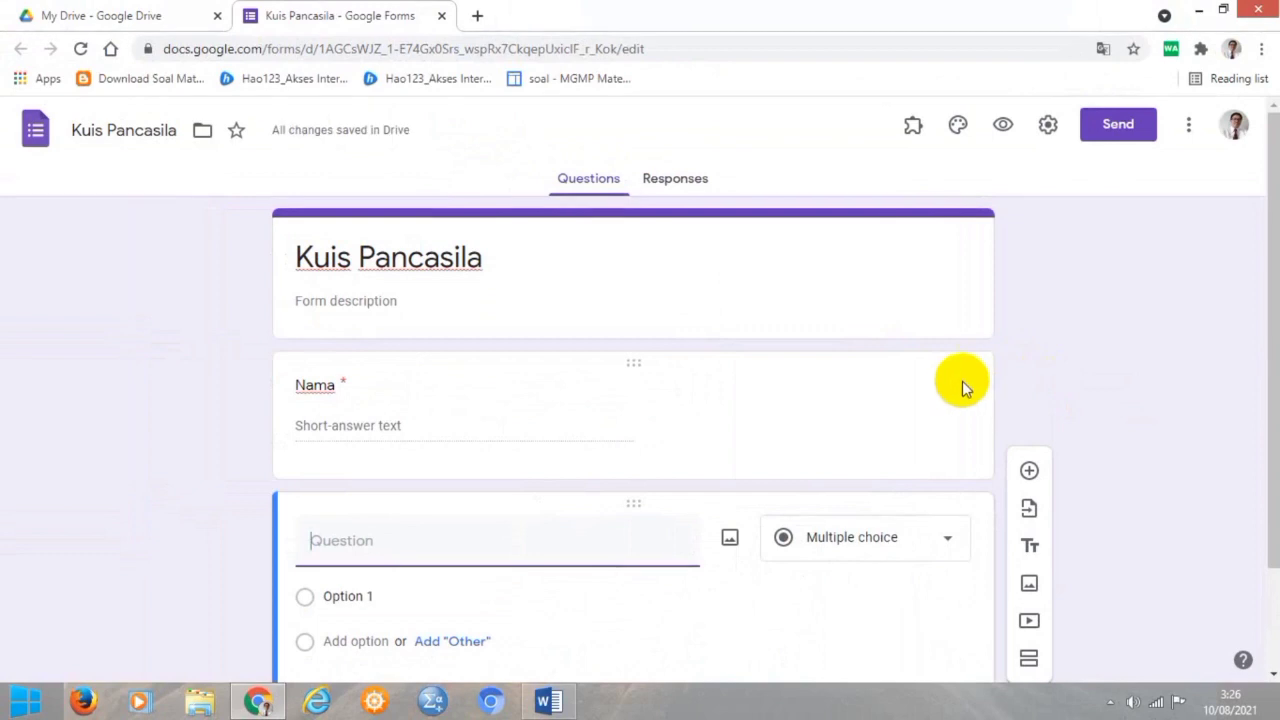
scroll(645, 382, "down", 2)
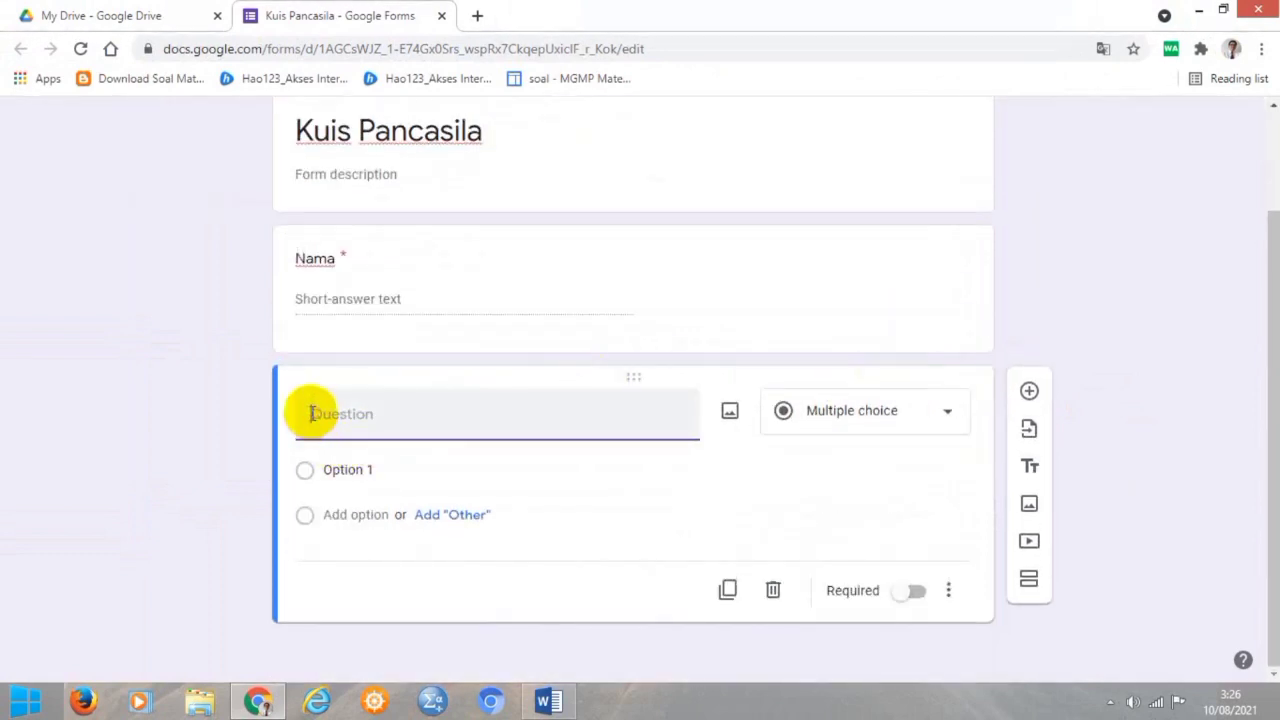
type("Kelas")
double_click(314, 416)
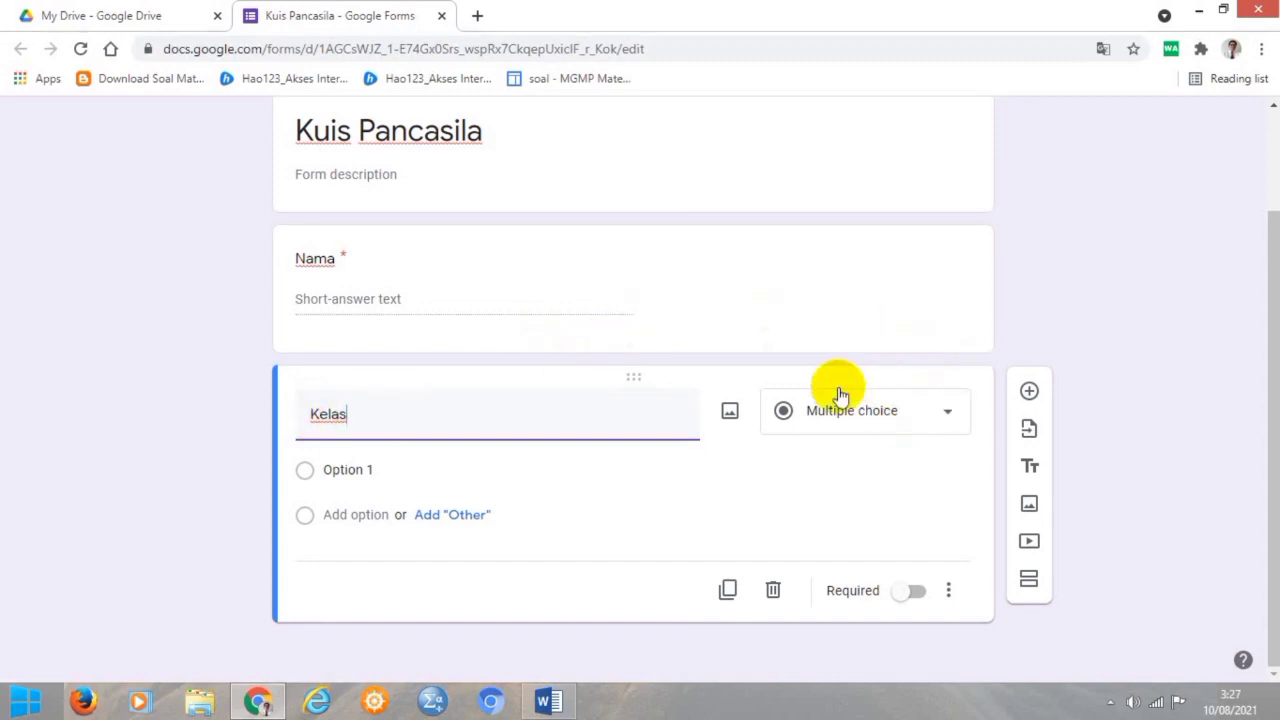
left_click(947, 418)
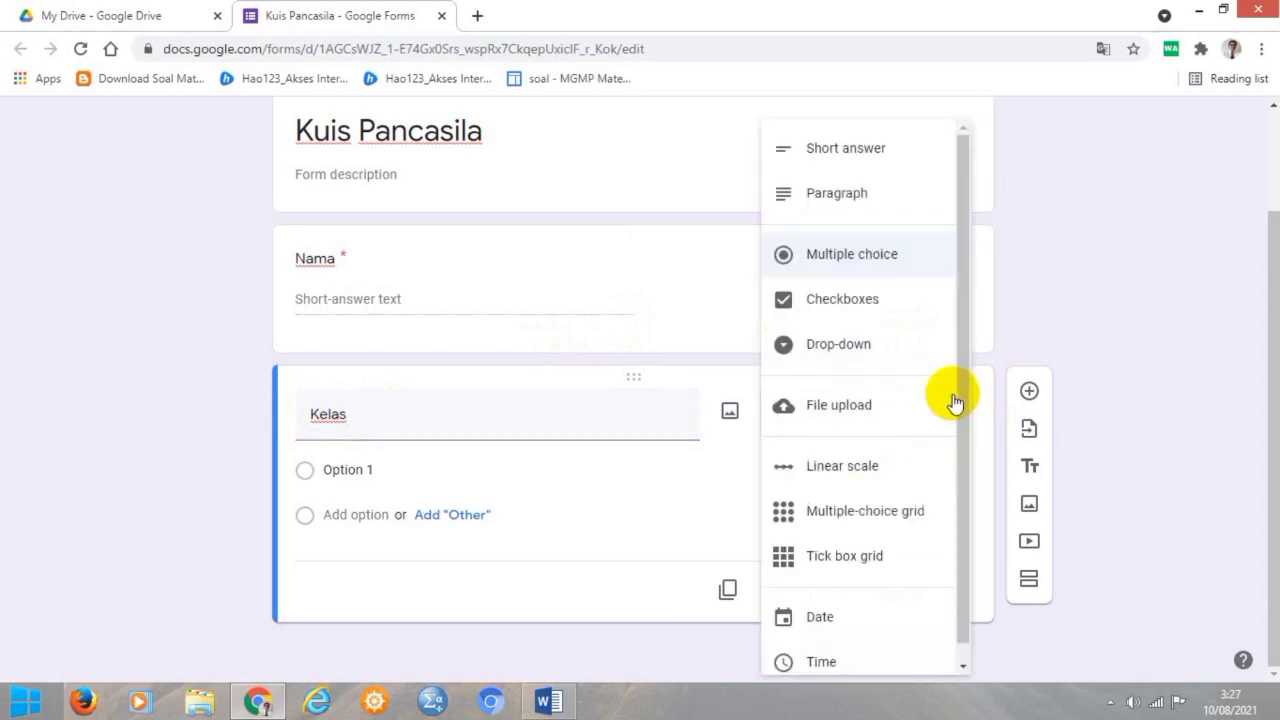
left_click(801, 348)
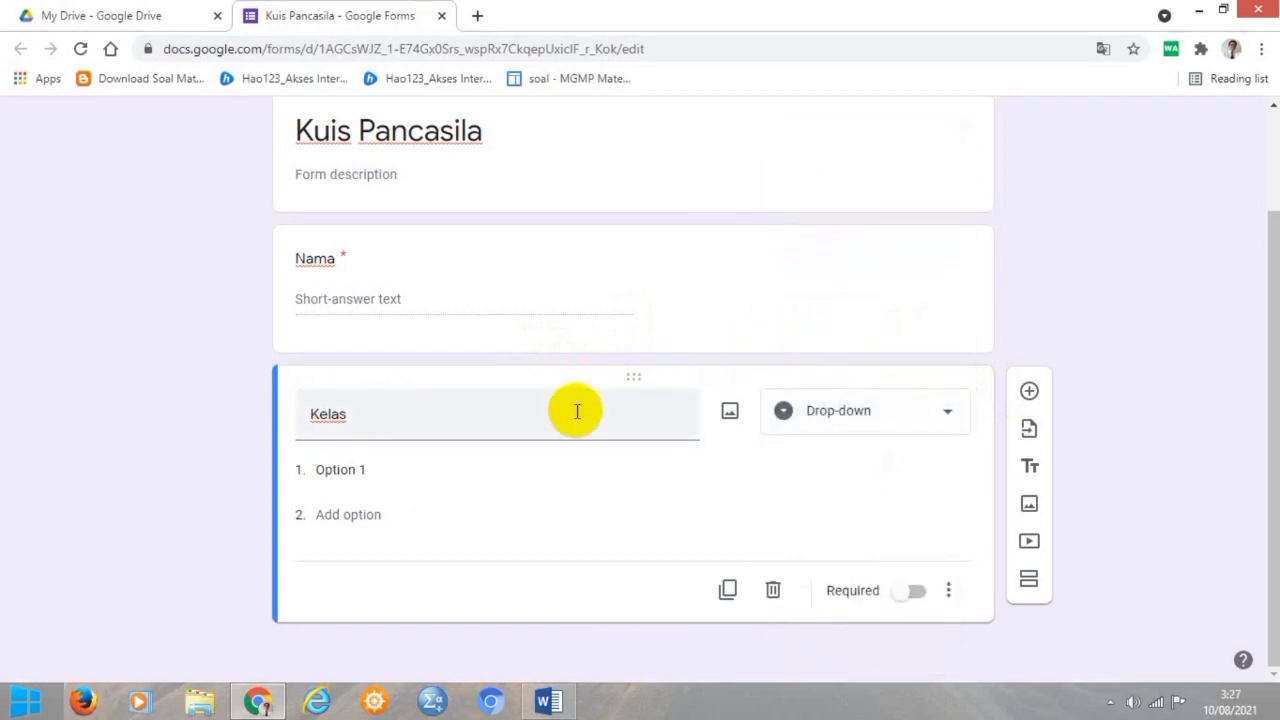
Enter V A, V B and V C as the three options of the Kelas question
left_click(389, 474)
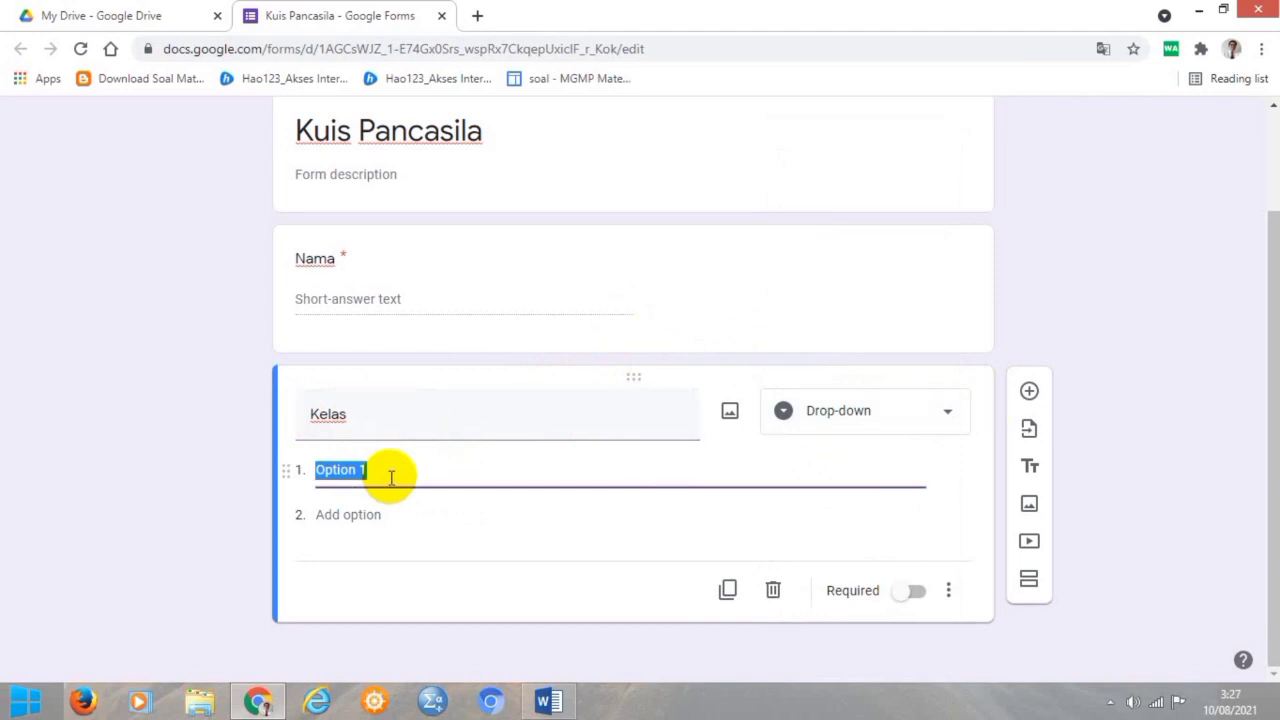
type("V")
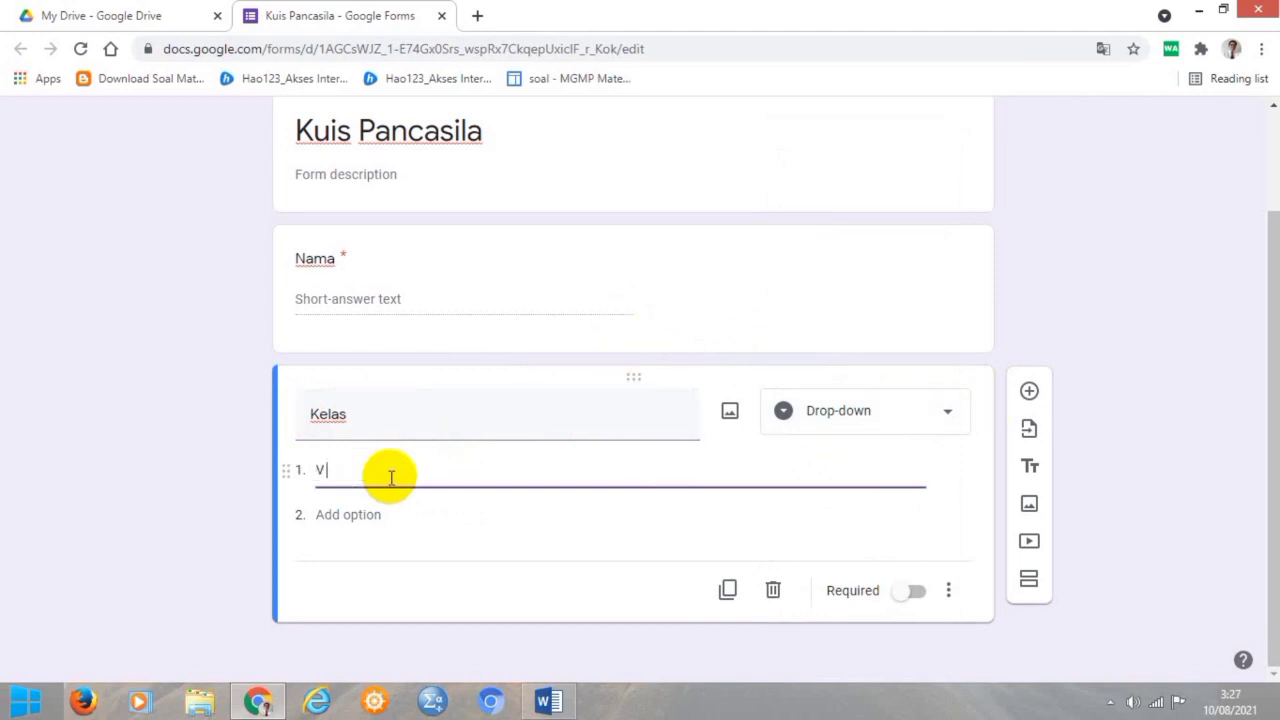
type(" A")
key("Return")
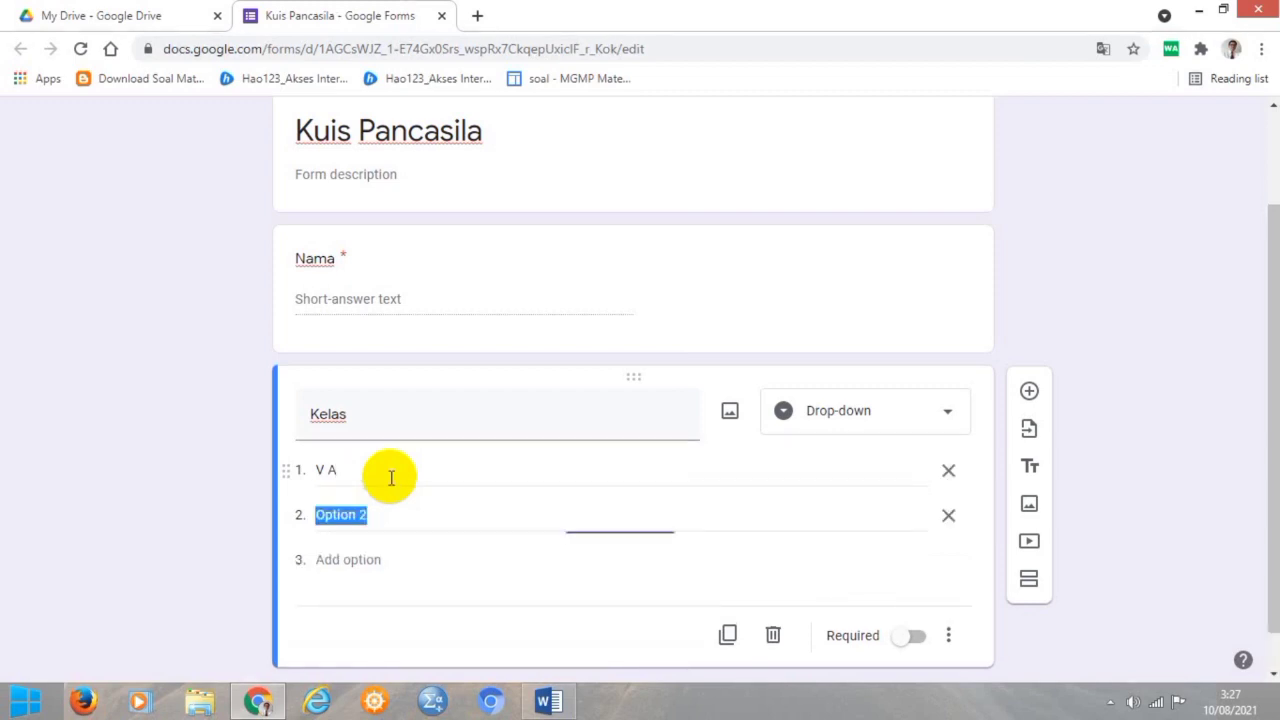
type("VB")
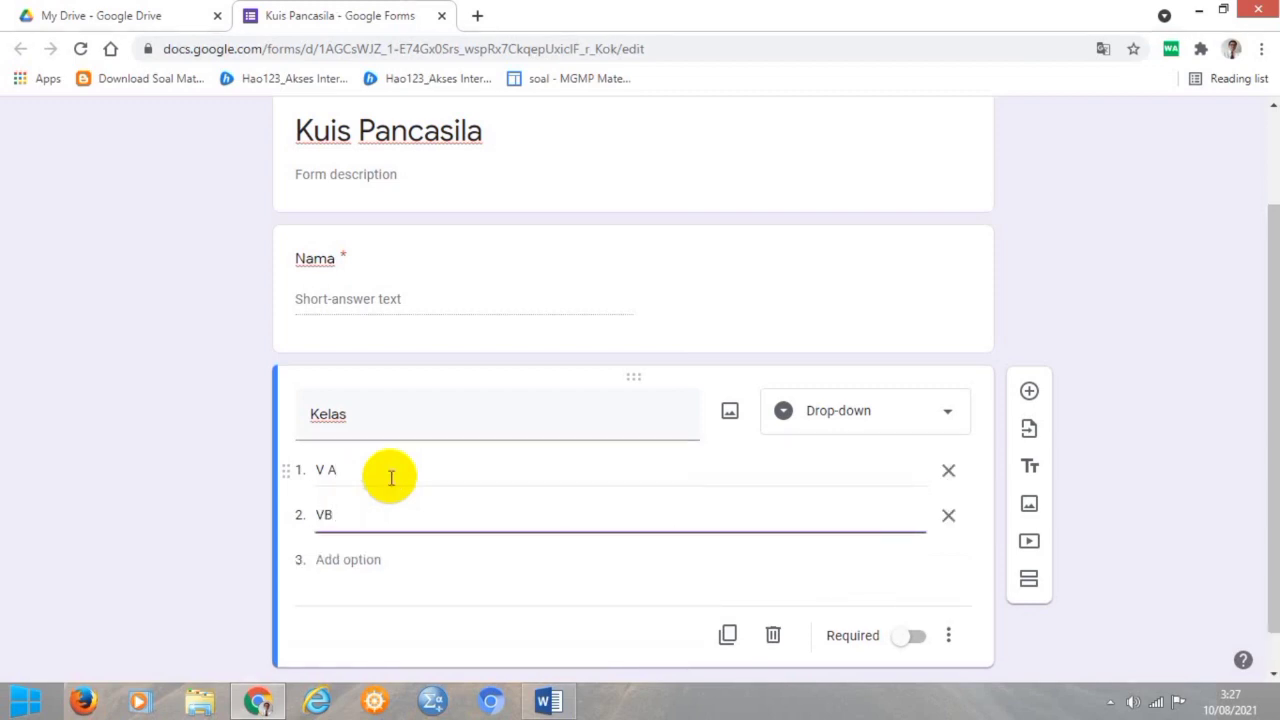
key("BackSpace")
type("B")
key("Return")
type("V")
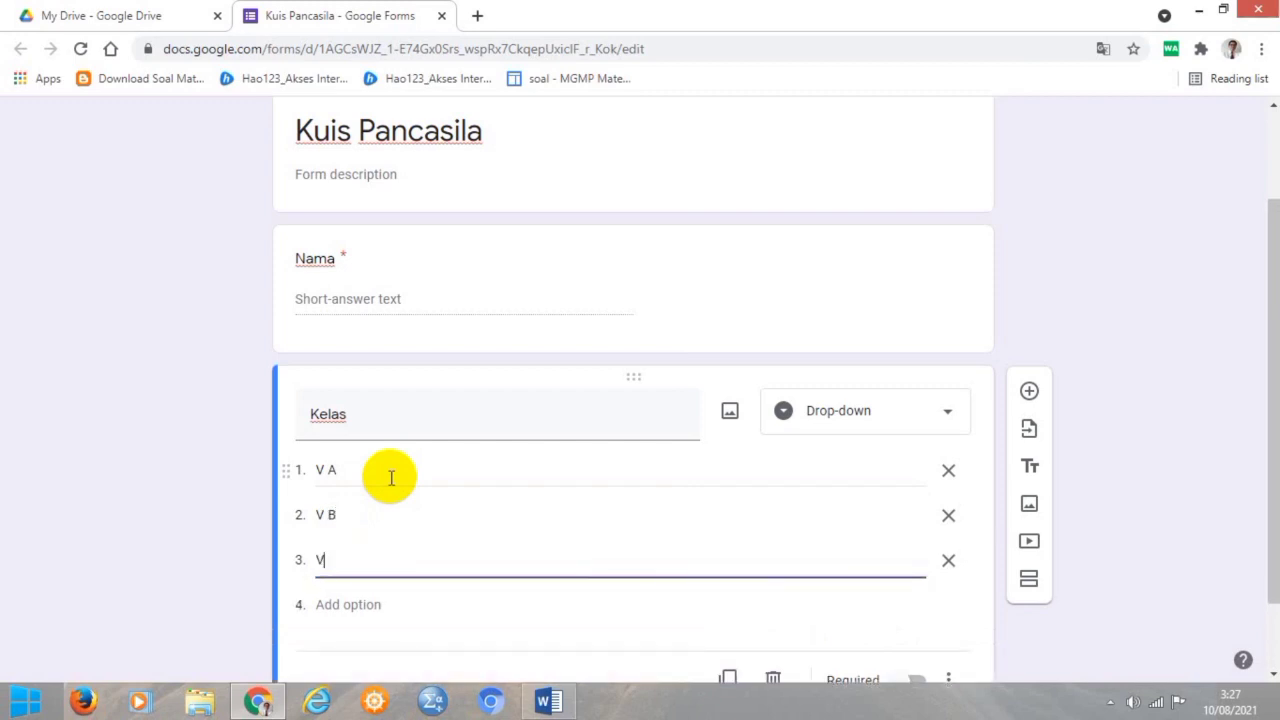
type(" C")
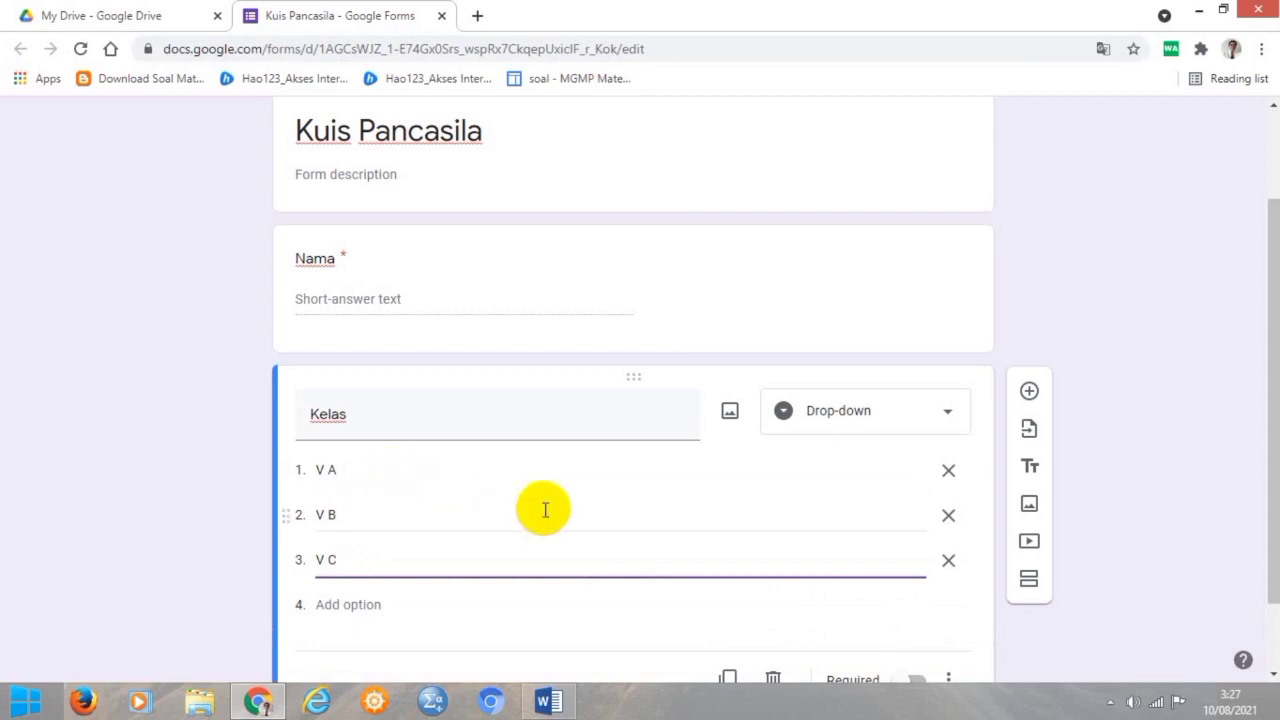
Make the Kelas question required
scroll(545, 510, "down", 1)
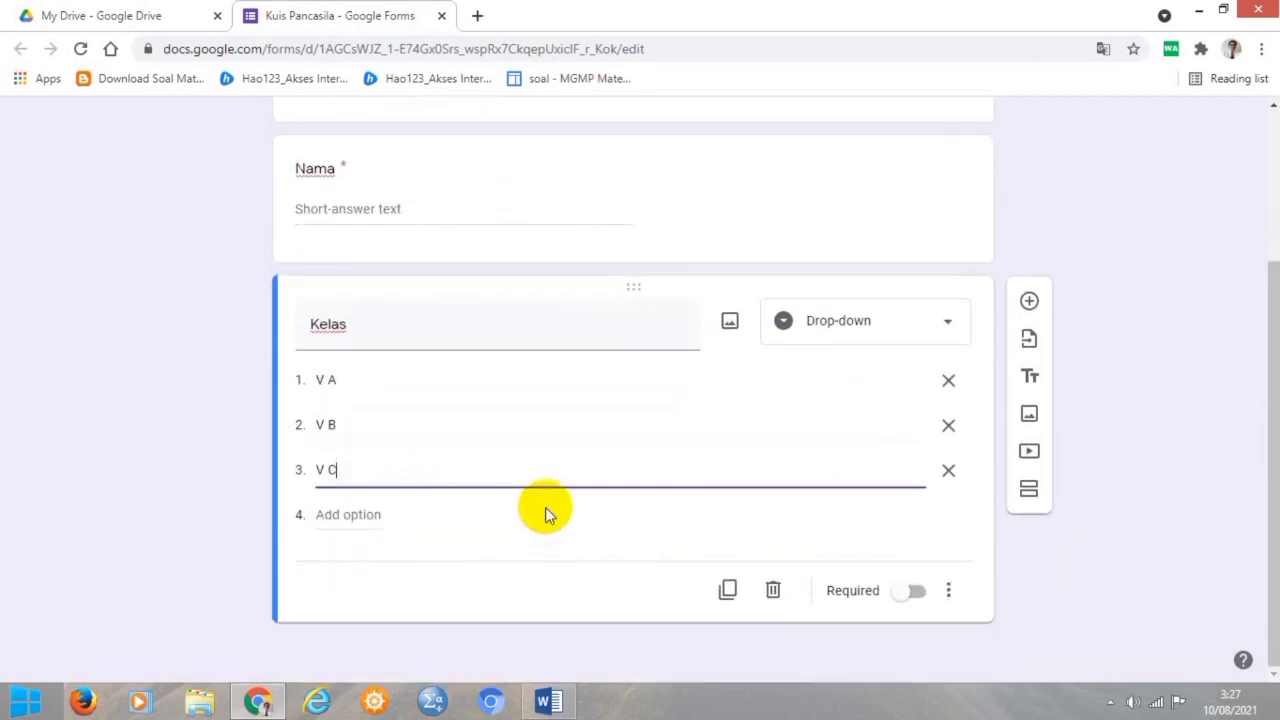
left_click(920, 594)
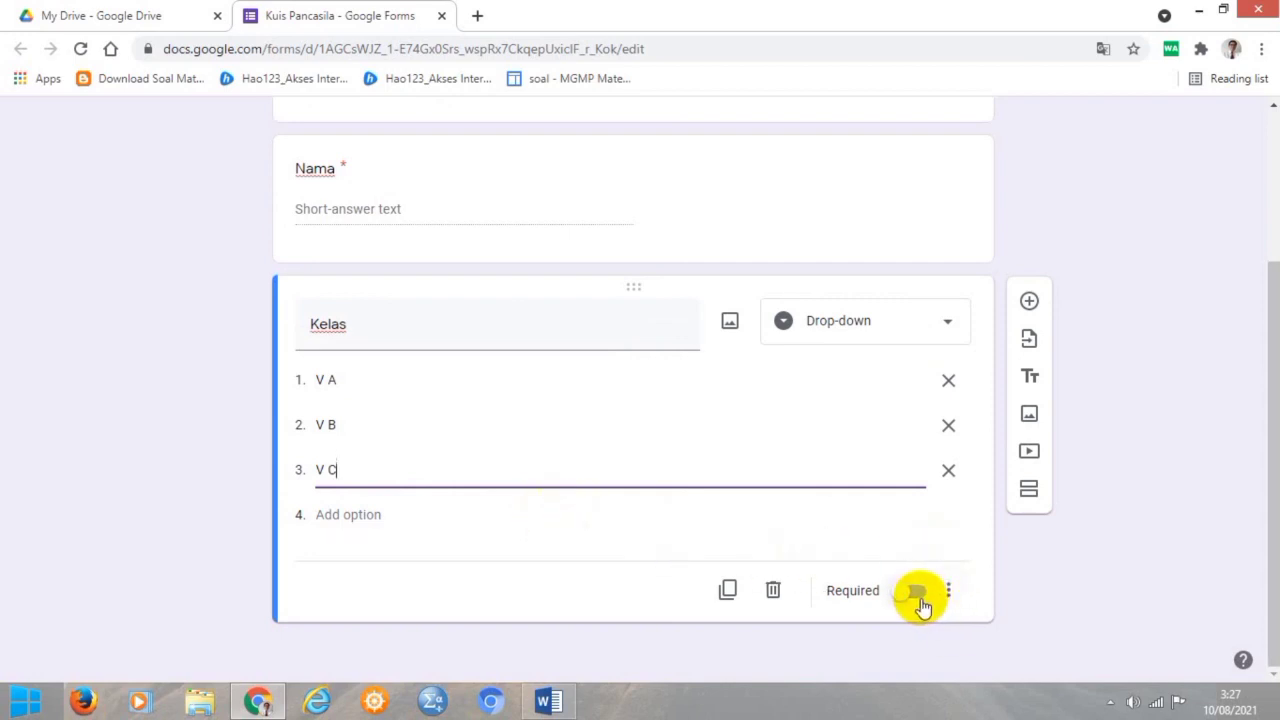
left_click(920, 598)
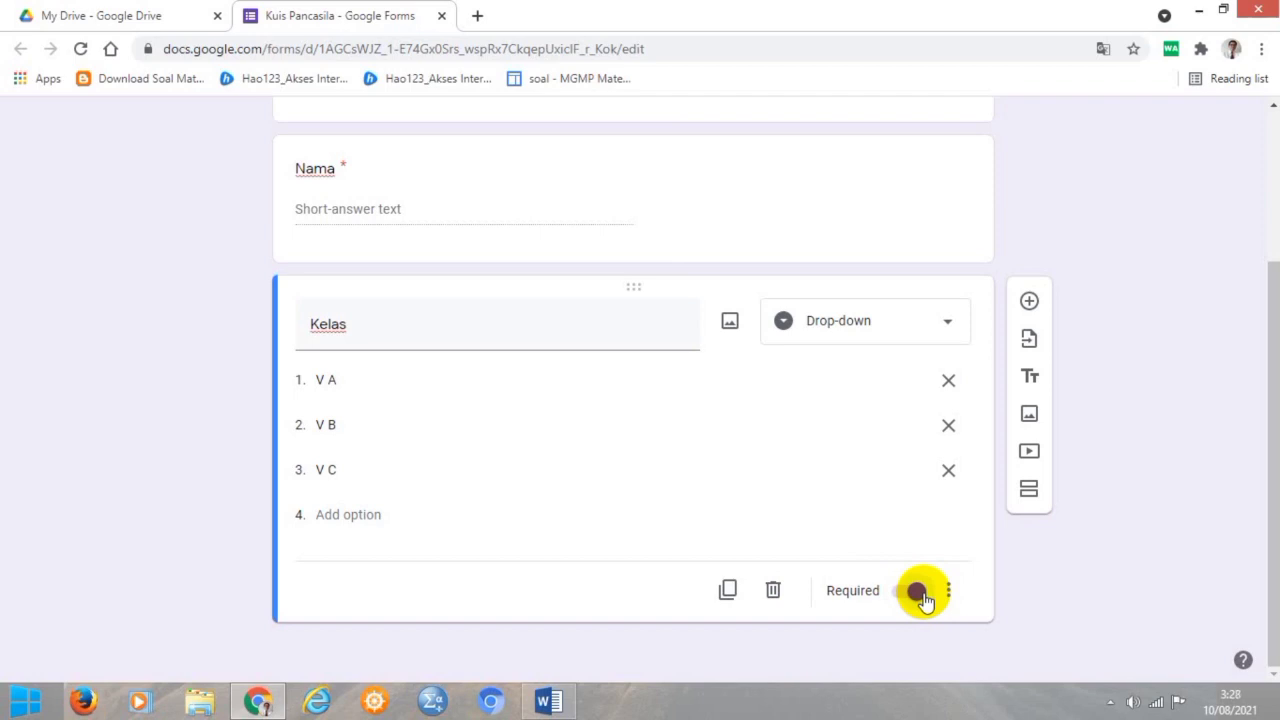
left_click(920, 594)
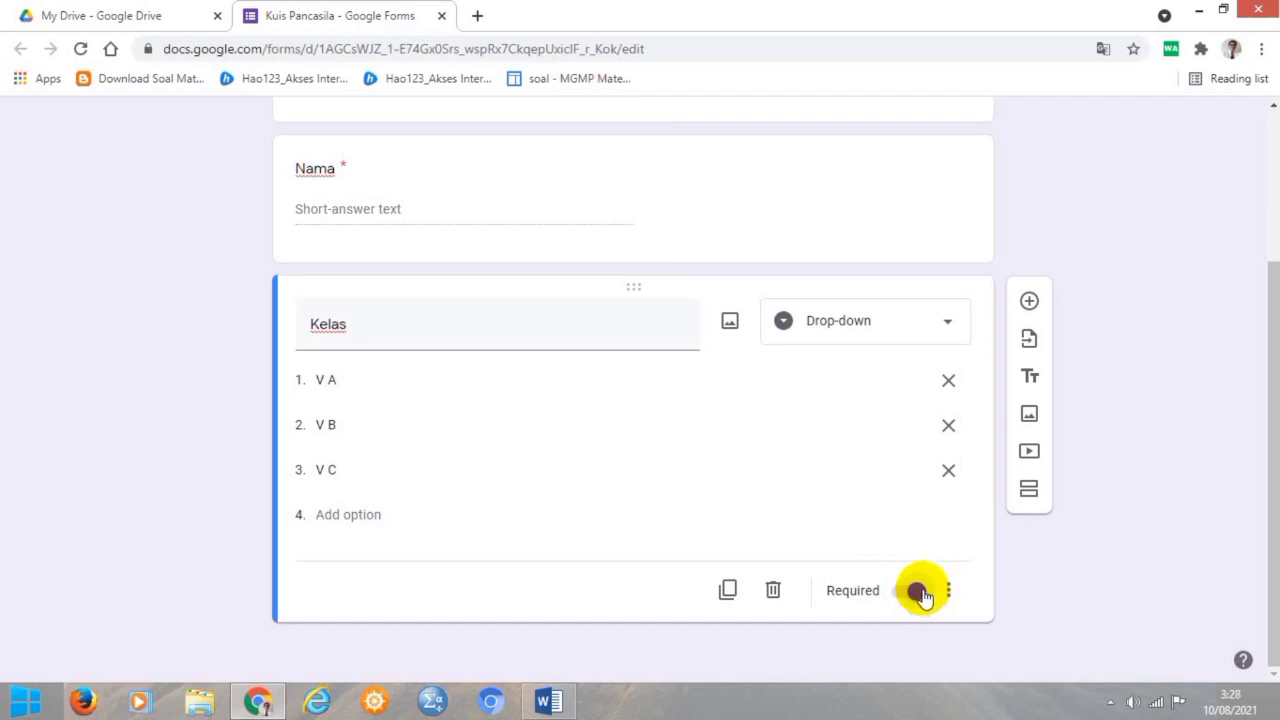
Add a title and description block below the Kelas question with the title "Apa kabar kalian hari ini?"
left_click(1032, 380)
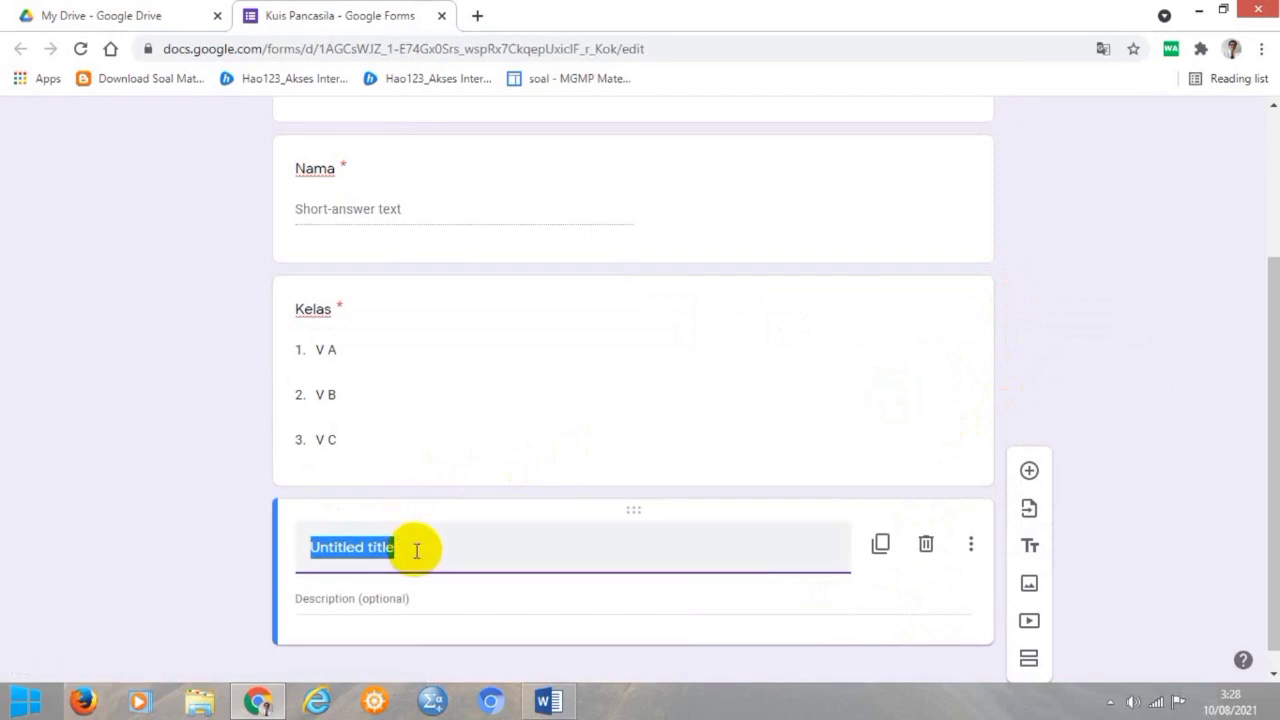
type("A")
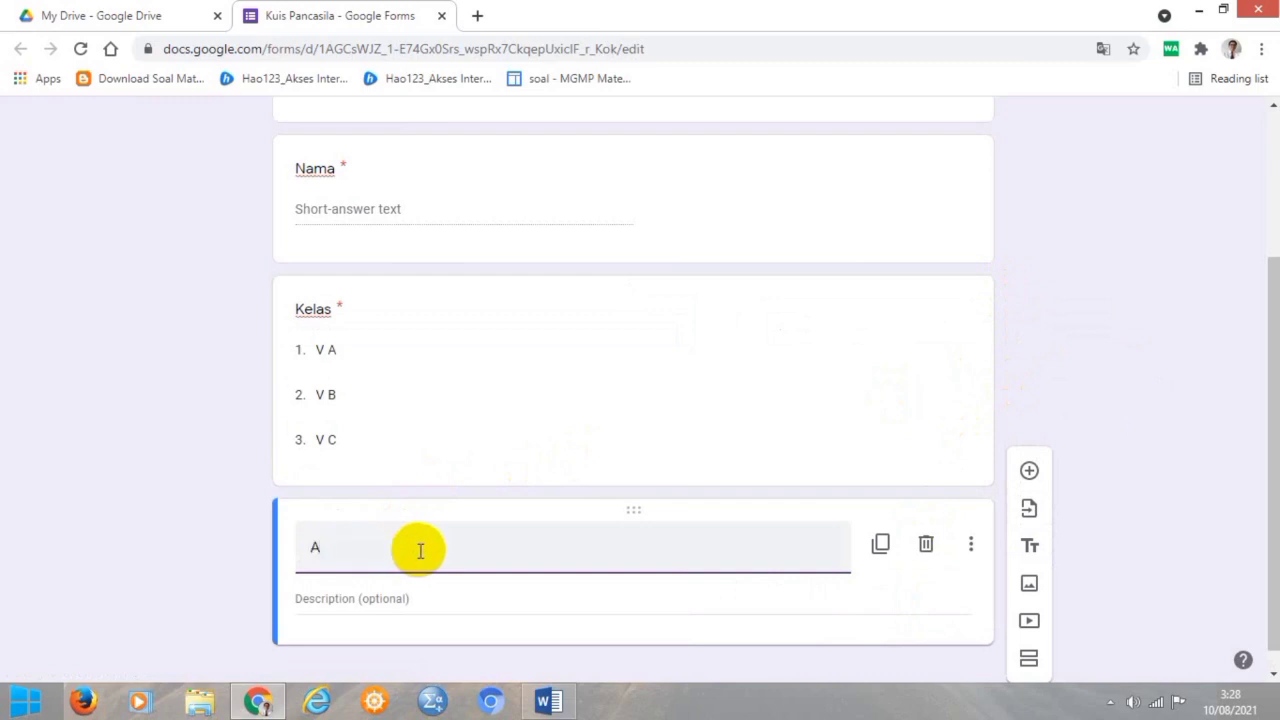
type("pa kabar kalian hari ini")
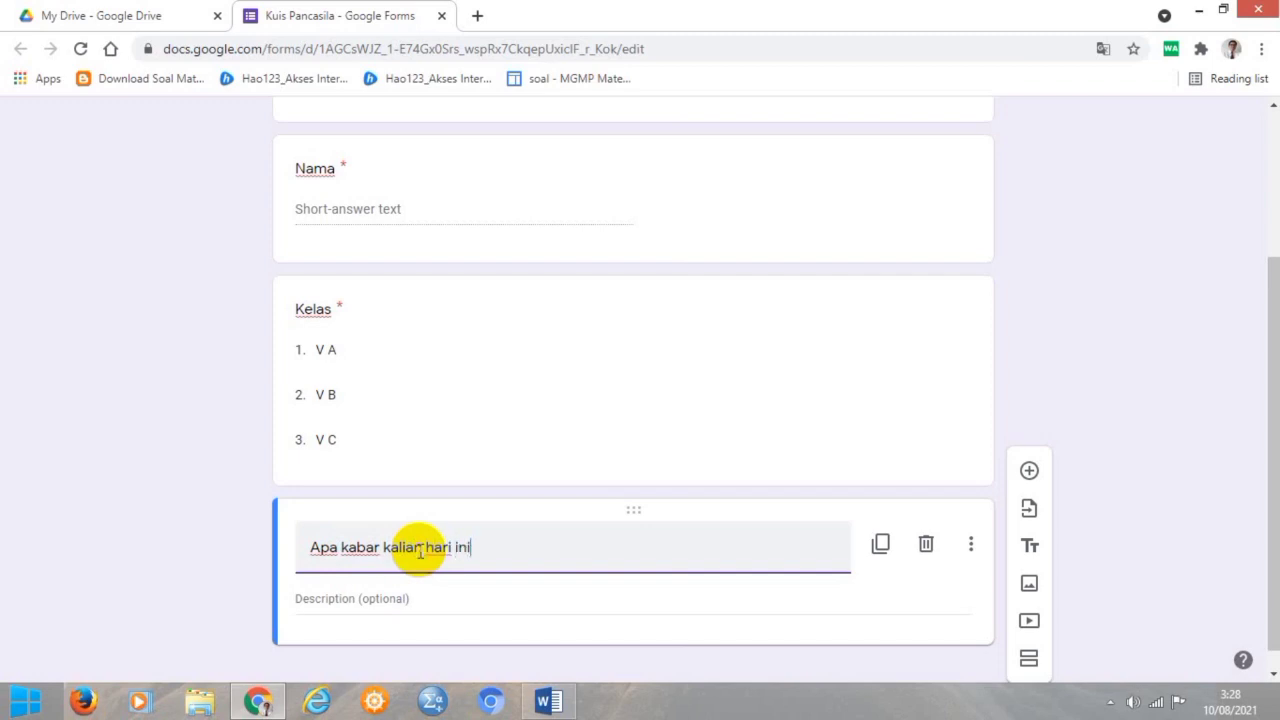
type("?")
scroll(449, 593, "down", 1)
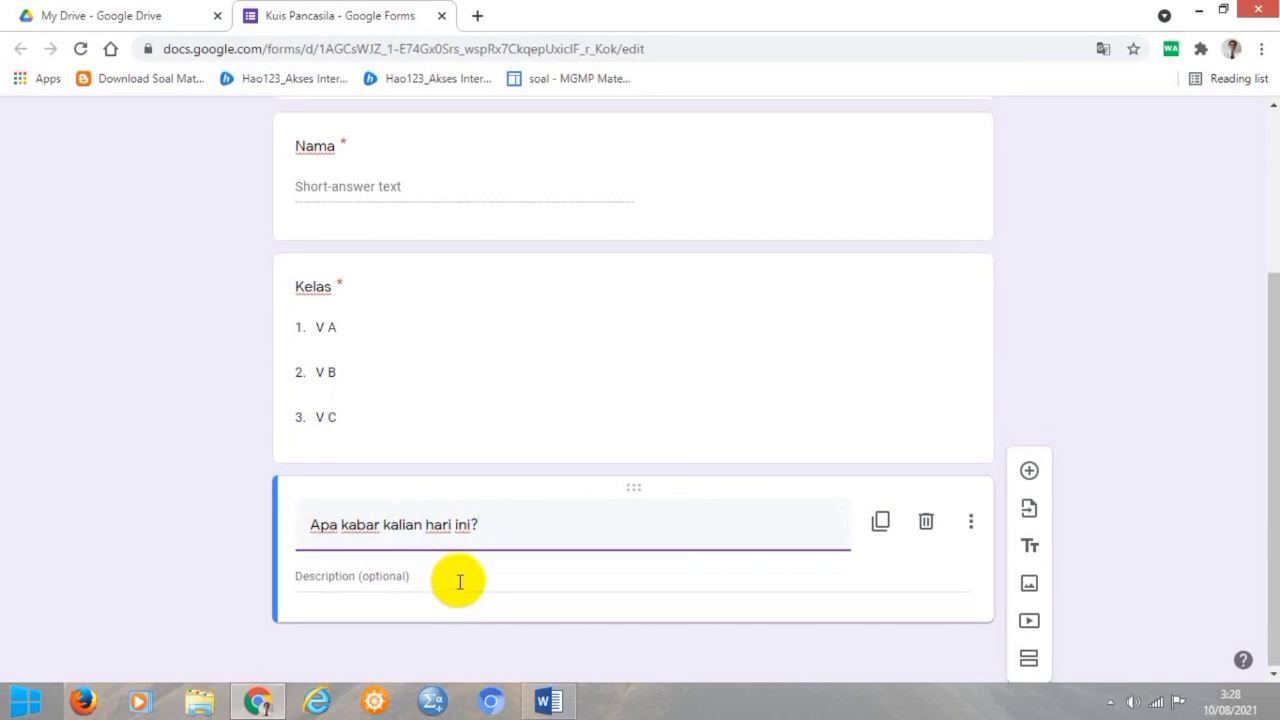
Insert the image "kabar siswa.JPG" from the e-Guru > CHAT-FORM folder on drive D below the greeting title
left_click(1031, 589)
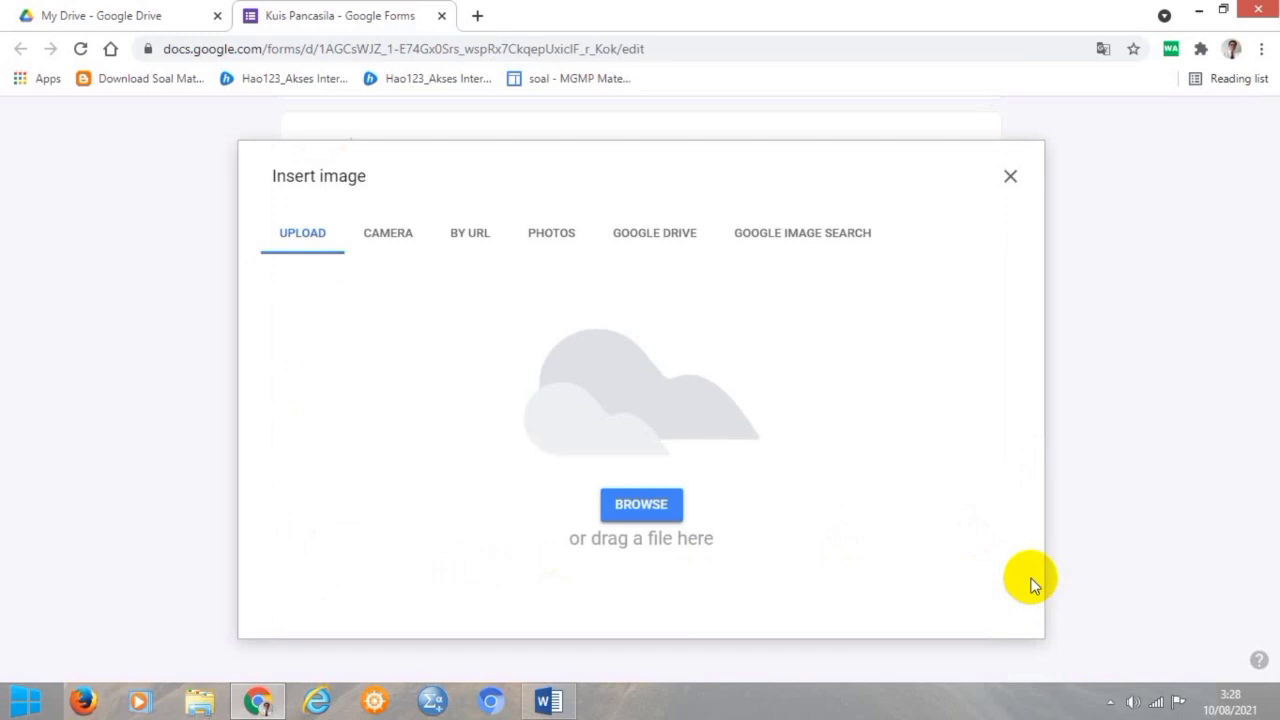
left_click(657, 511)
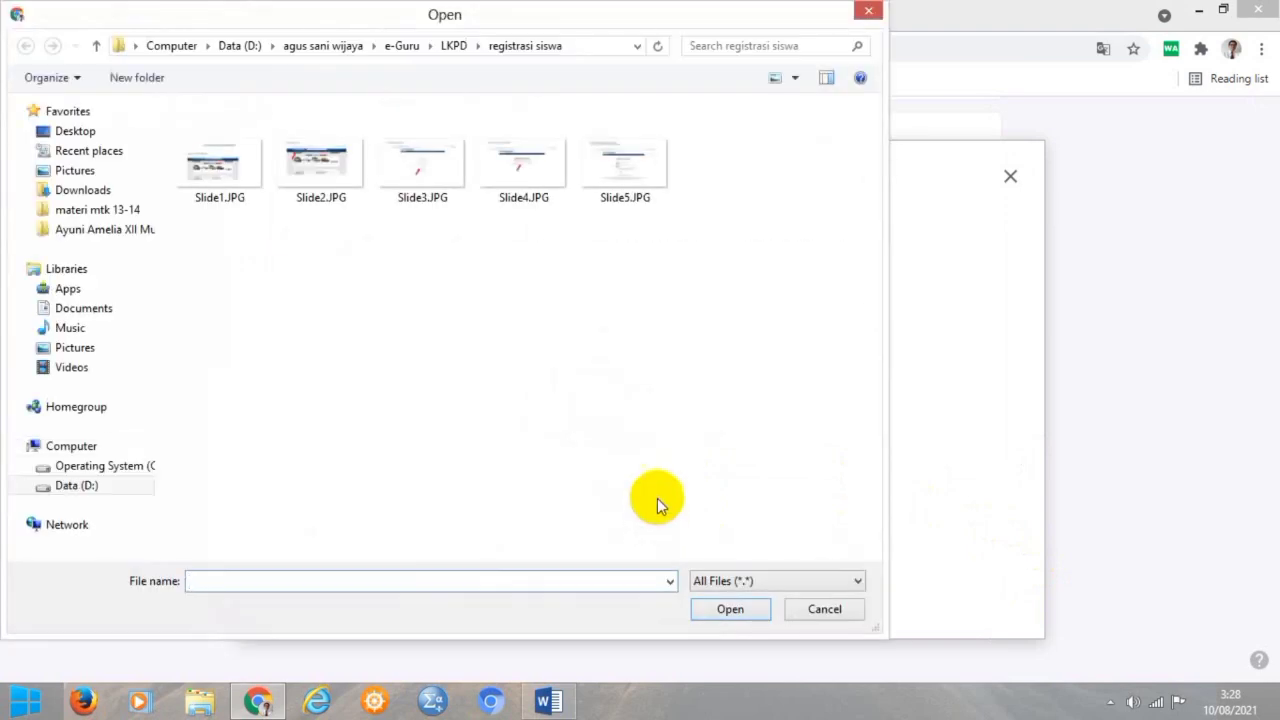
left_click(100, 500)
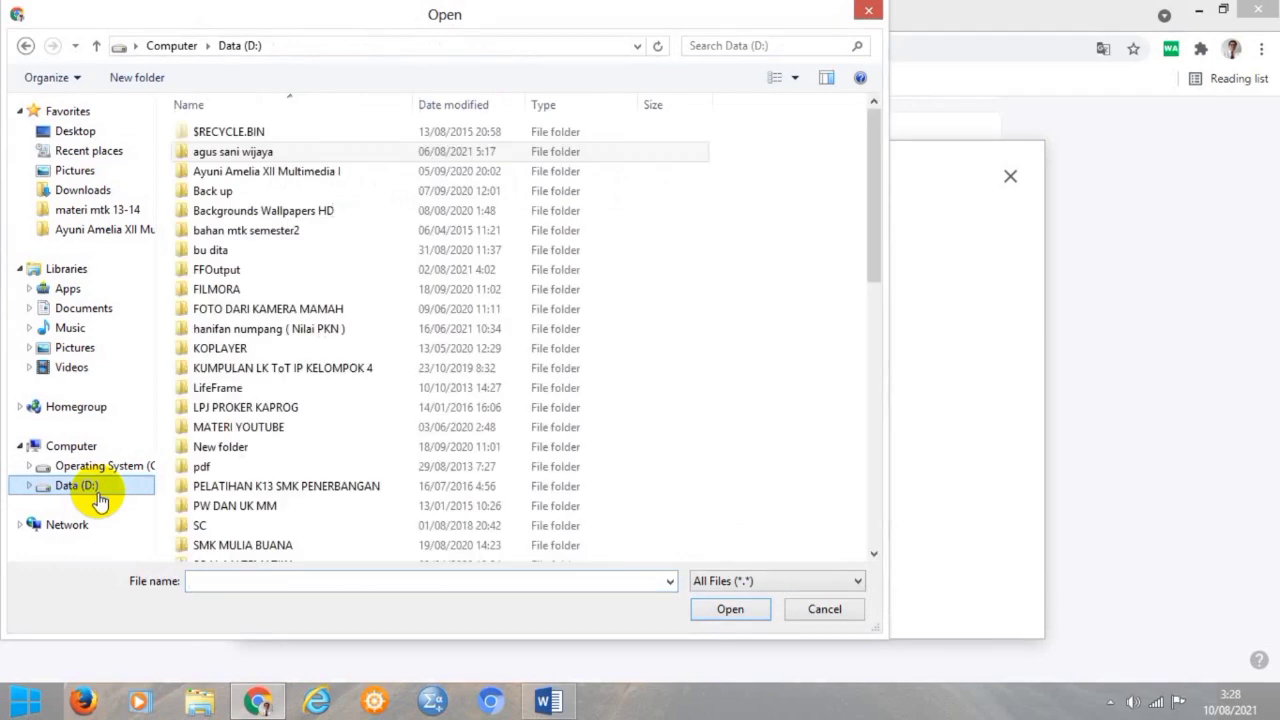
left_click(241, 162)
double_click(241, 162)
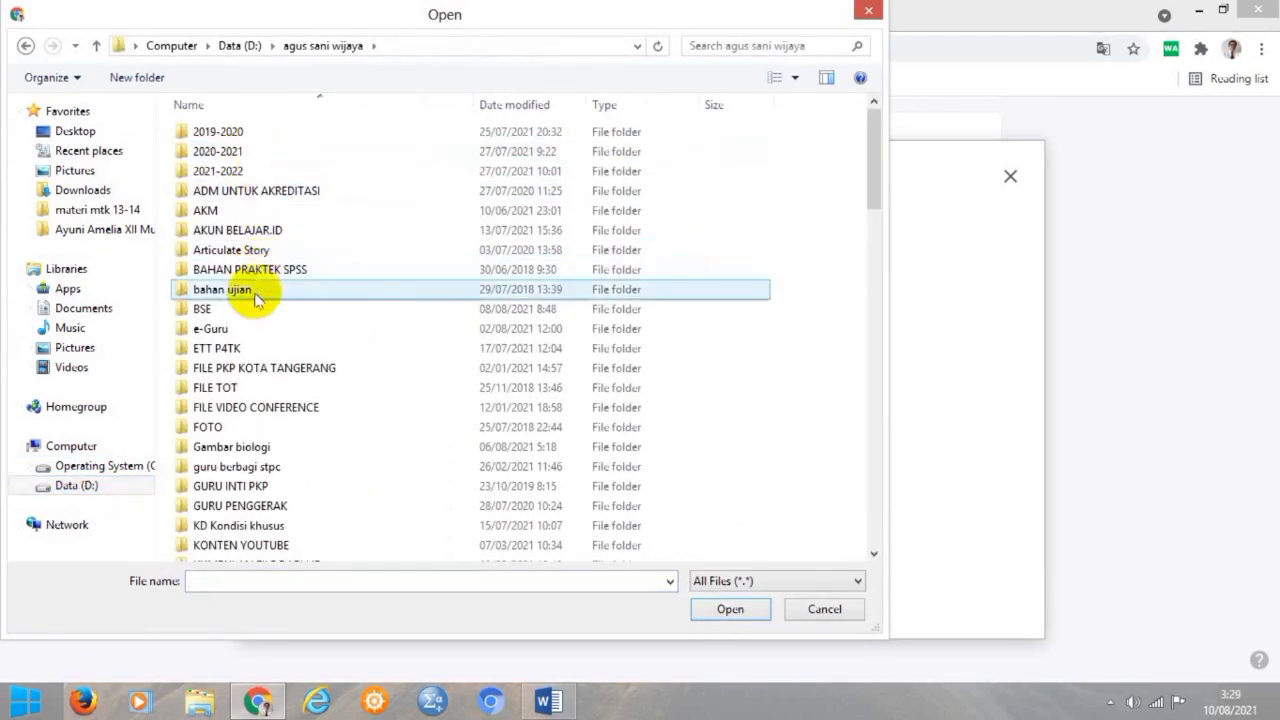
double_click(257, 328)
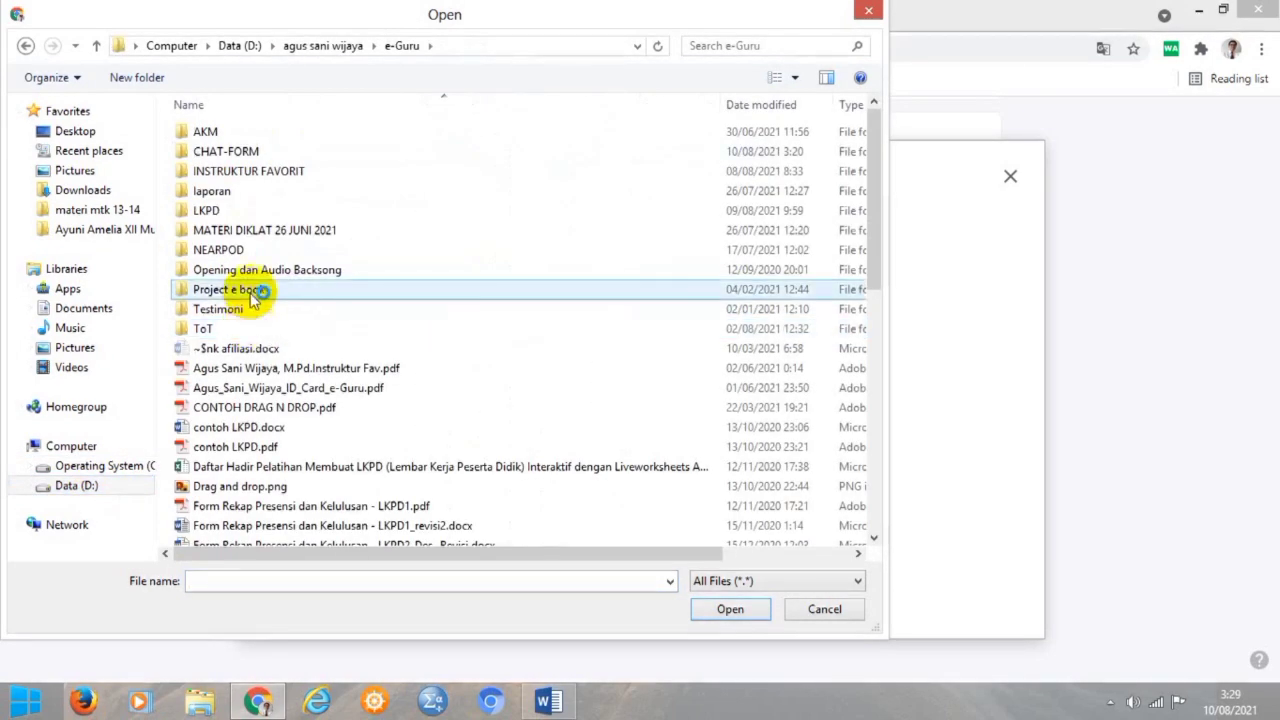
double_click(229, 153)
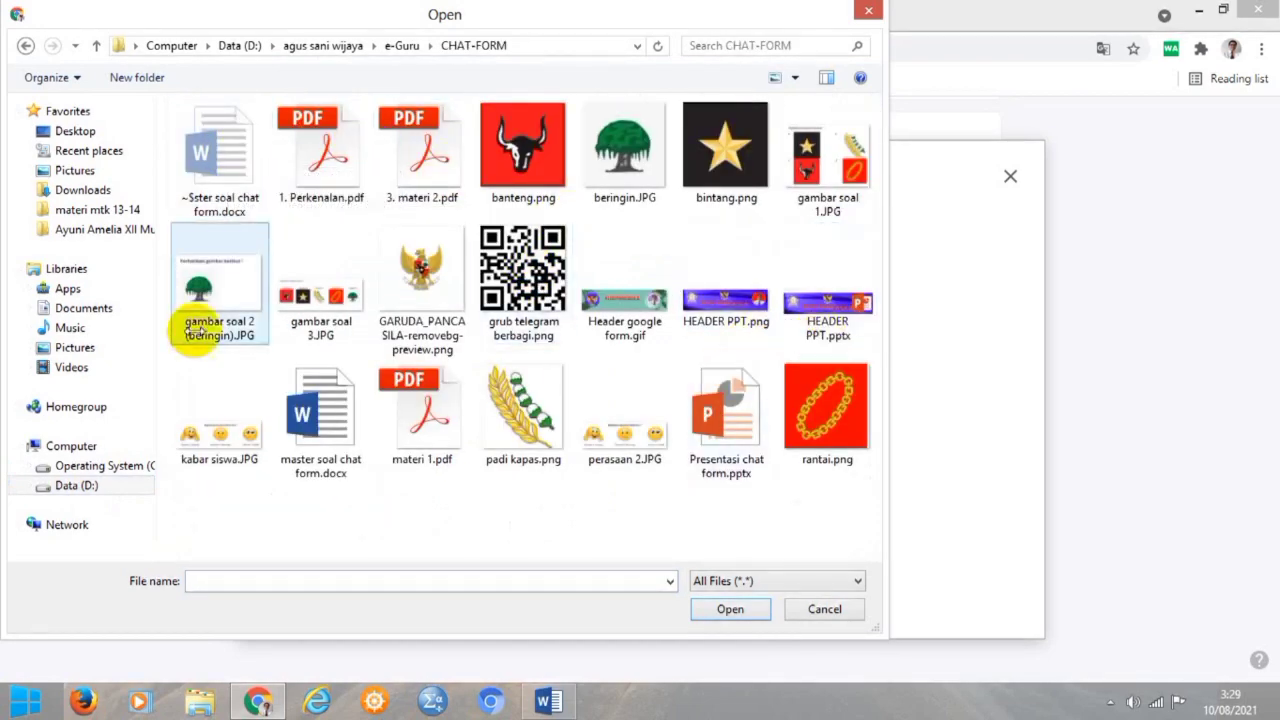
left_click(230, 428)
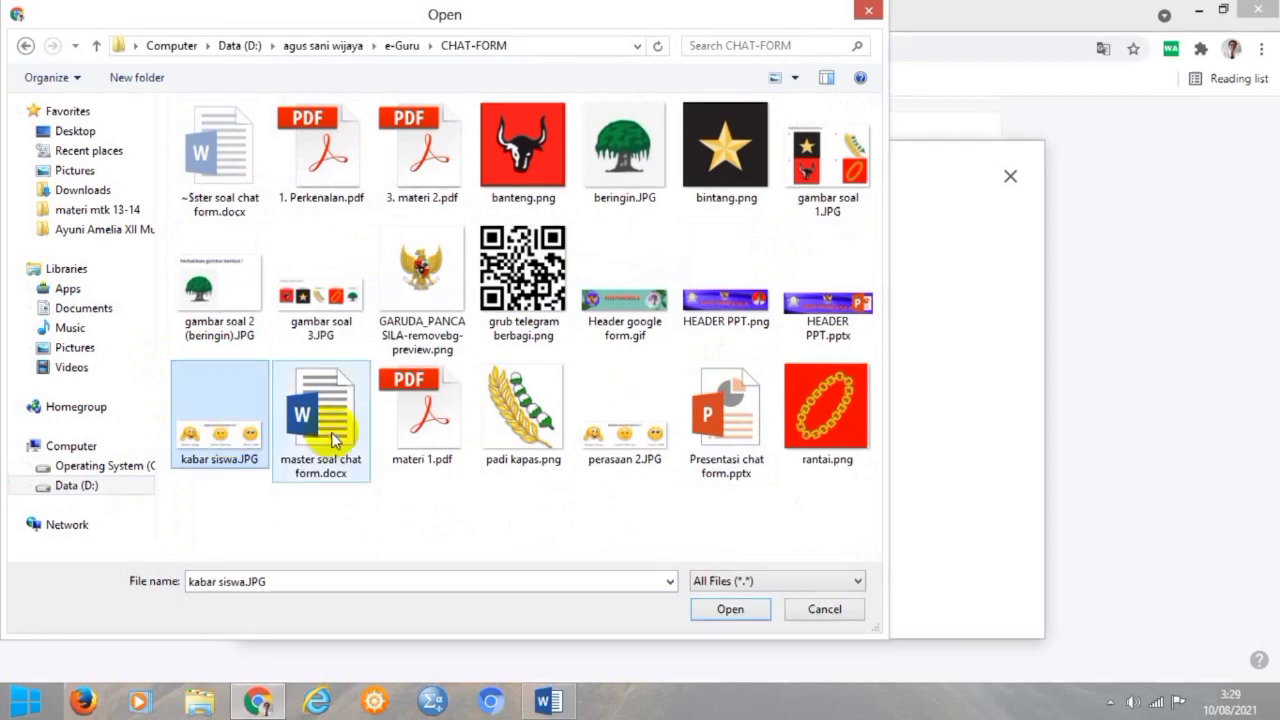
left_click(733, 608)
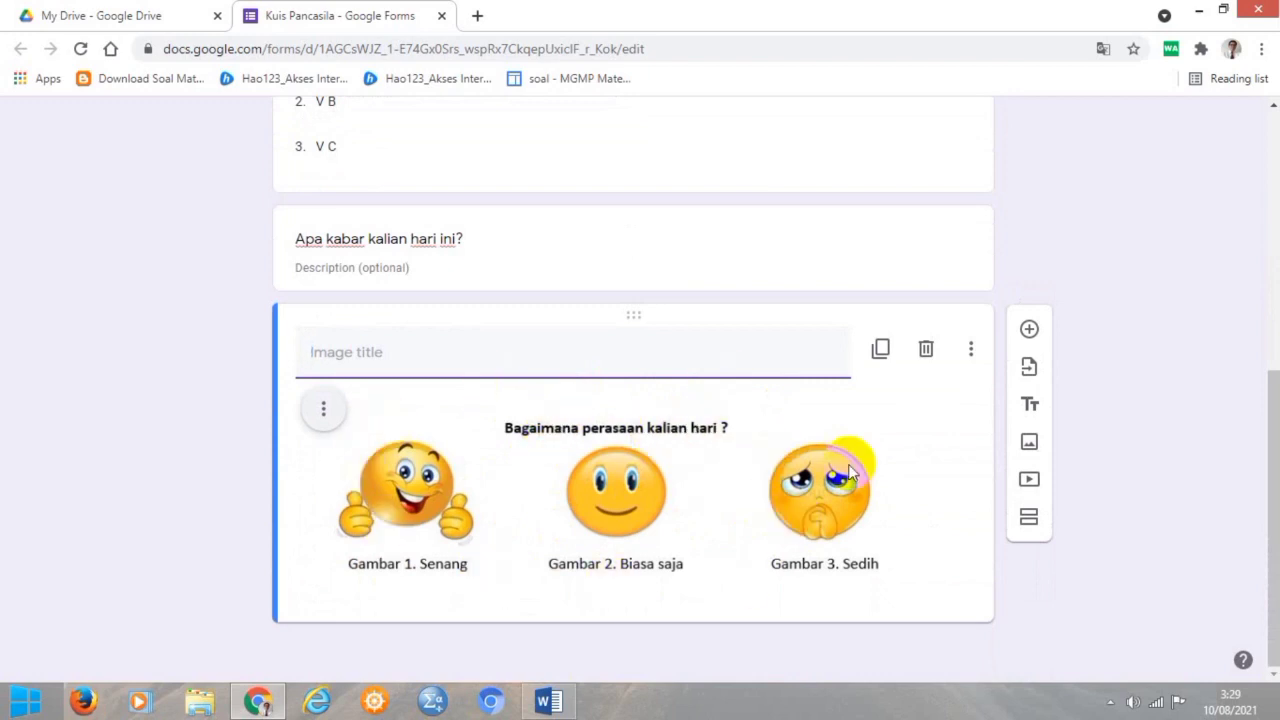
Add a question below the image titled "Silahkan kalian pilih gambar di atas yang sesuai dengan keadaan kalian saat ini"
left_click(1031, 331)
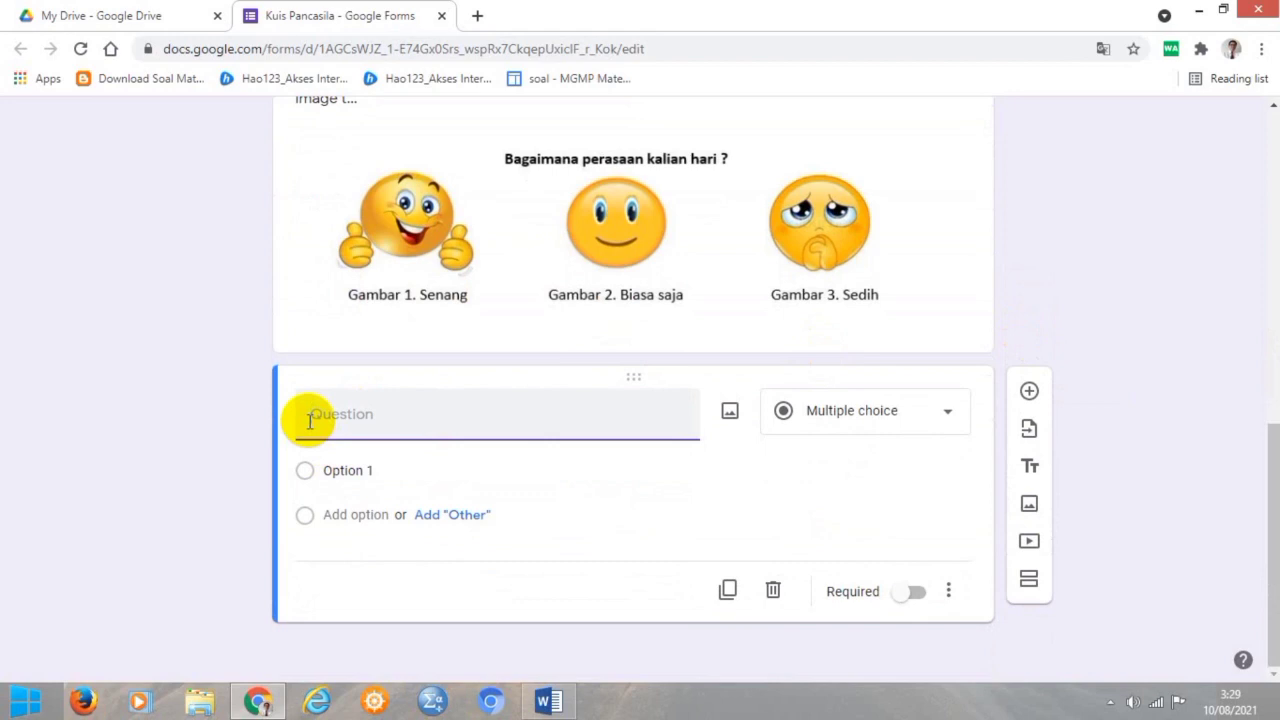
type("Silahkan kalian p")
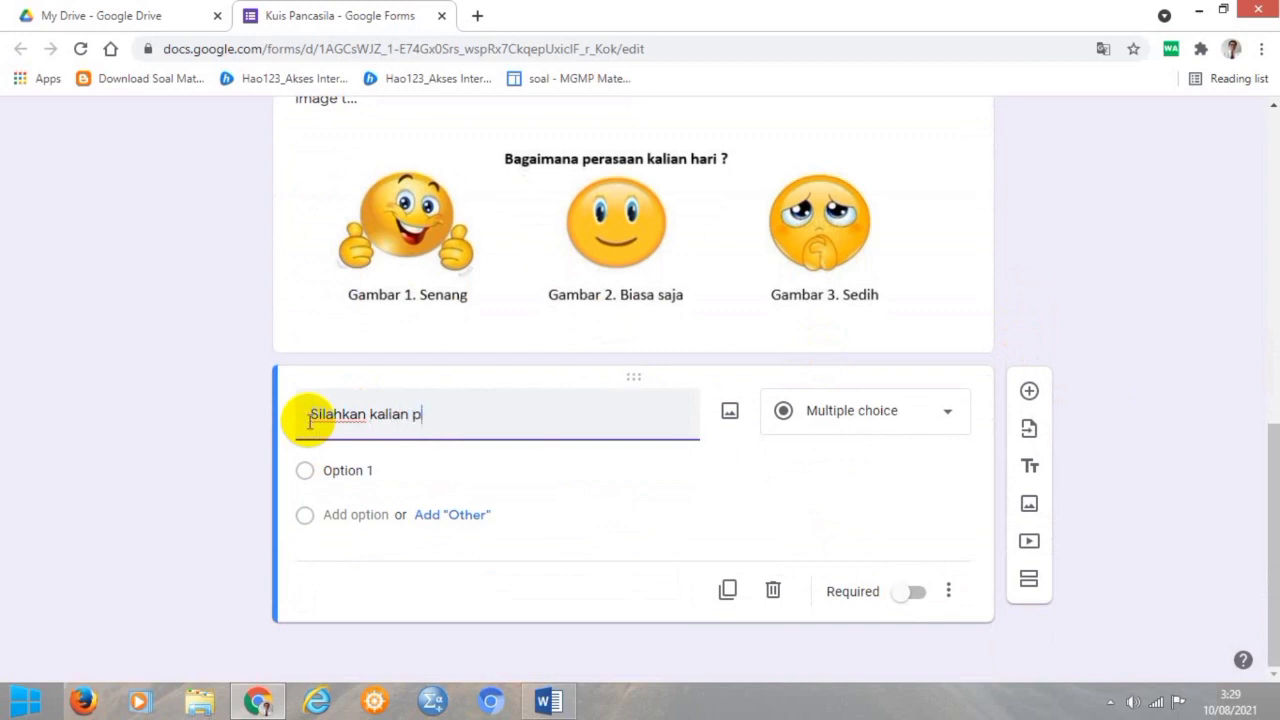
type("ilih gambar di ata")
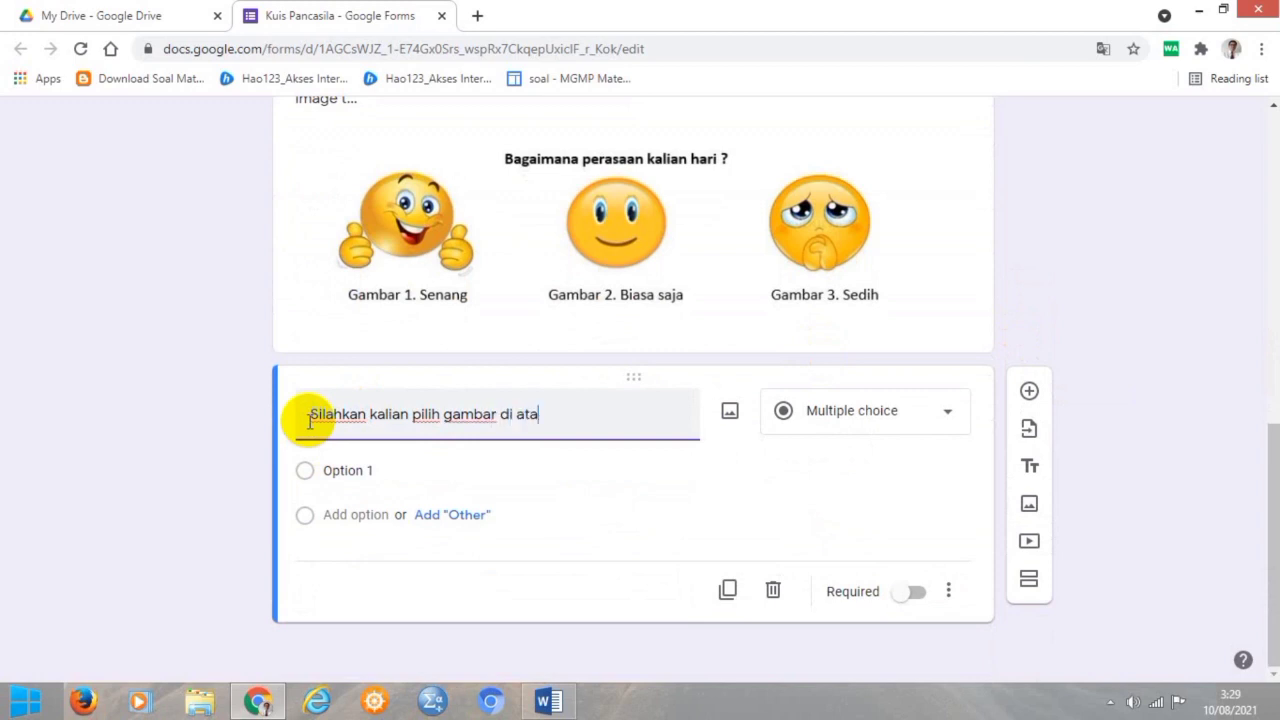
type("s yang sesuai")
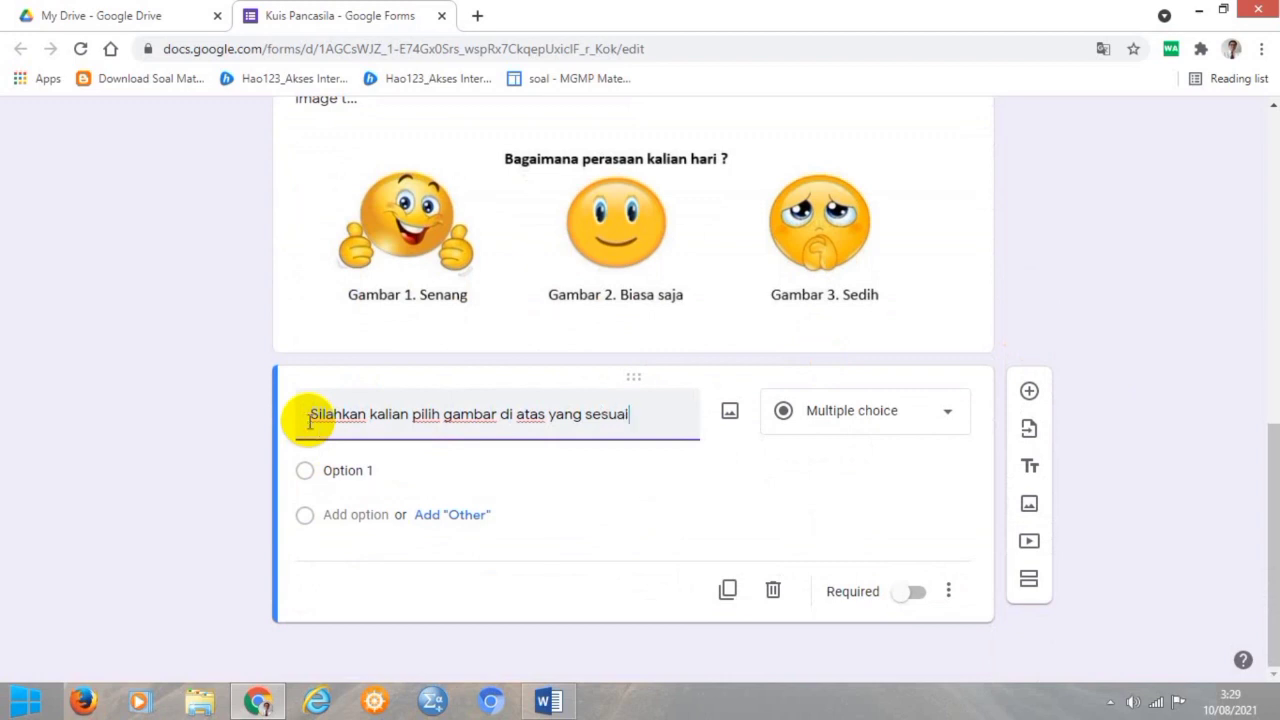
type(" dengan")
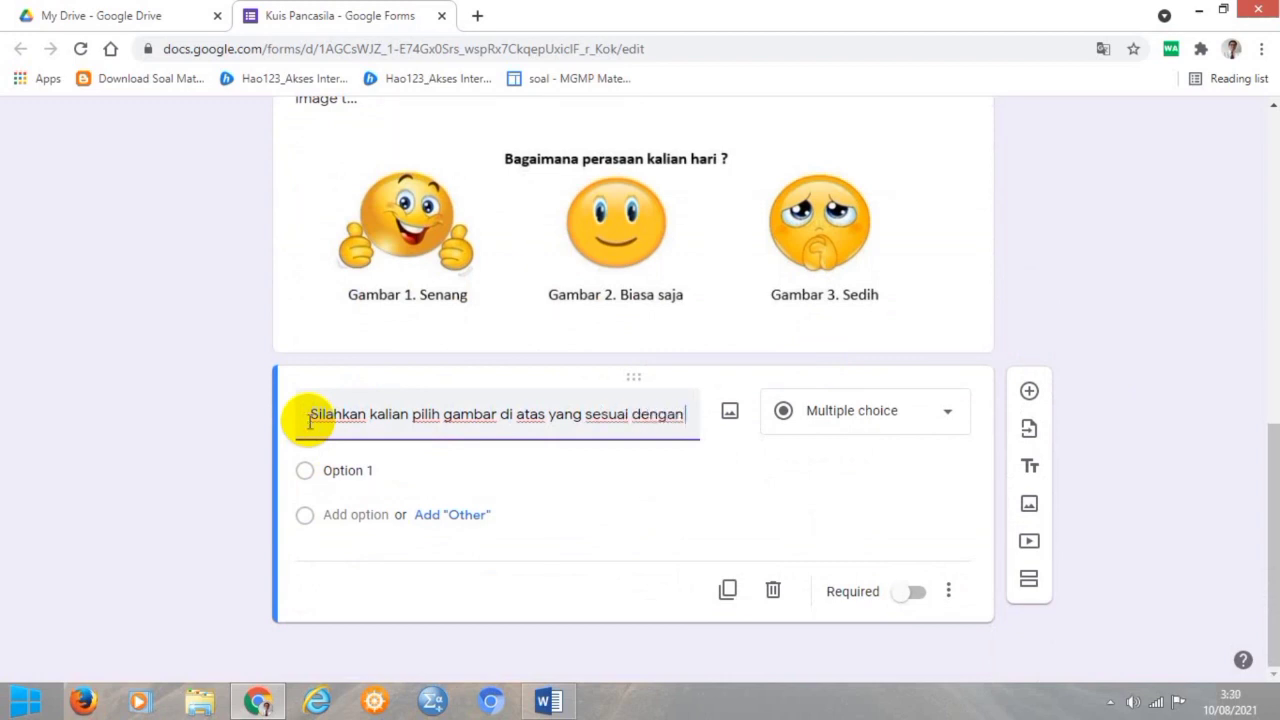
type(" keada")
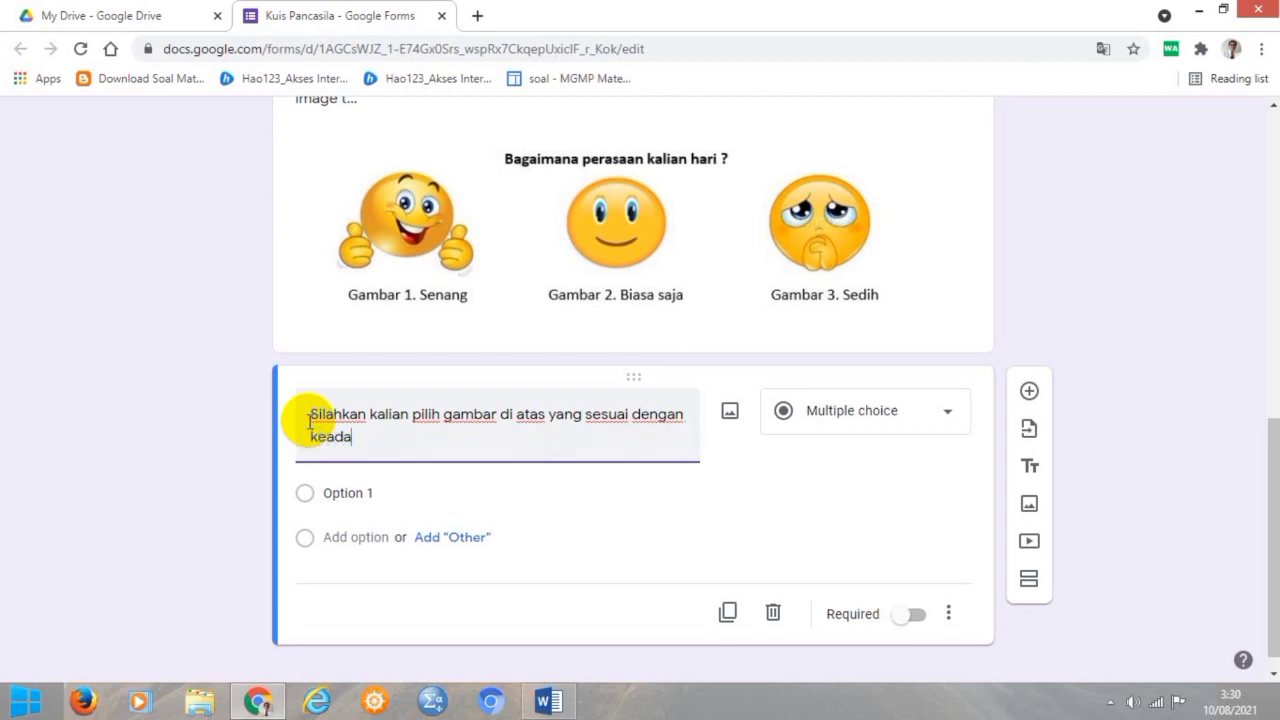
type("an kalian saat ini")
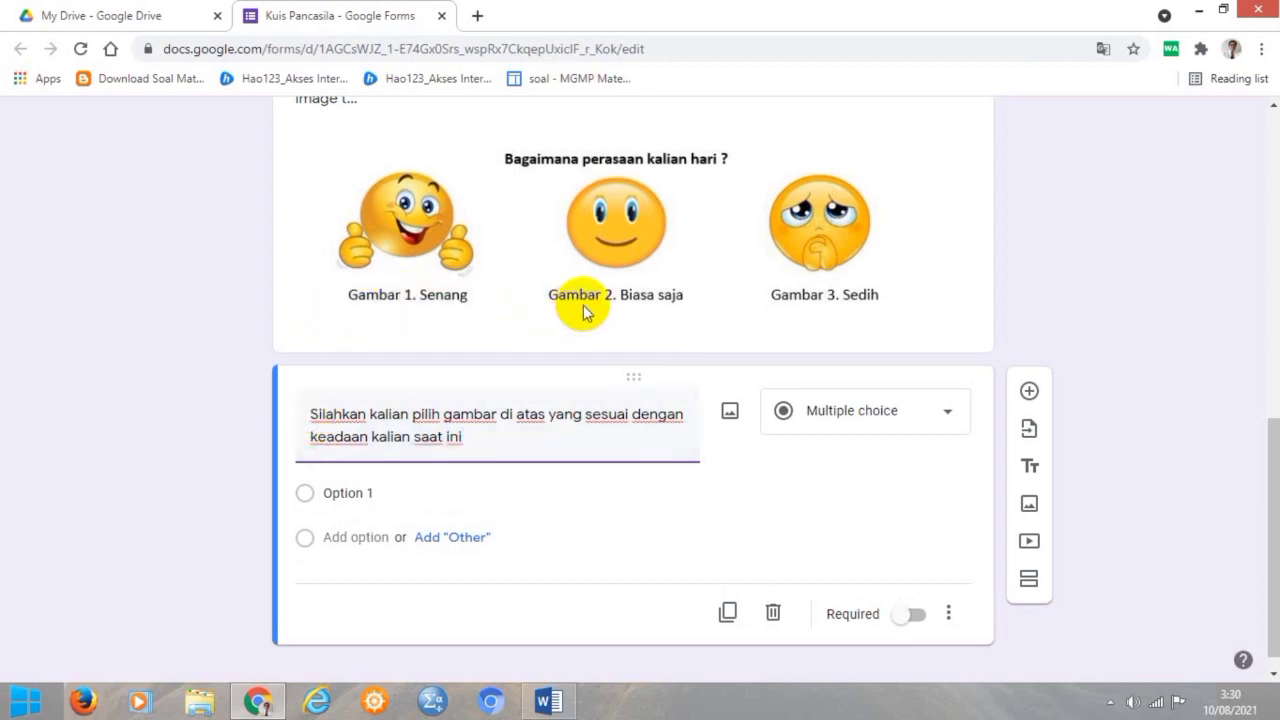
Enter Gambar 1, Gambar 2 and Gambar 3 as the options of the picture-choice question and make it required
left_click(396, 497)
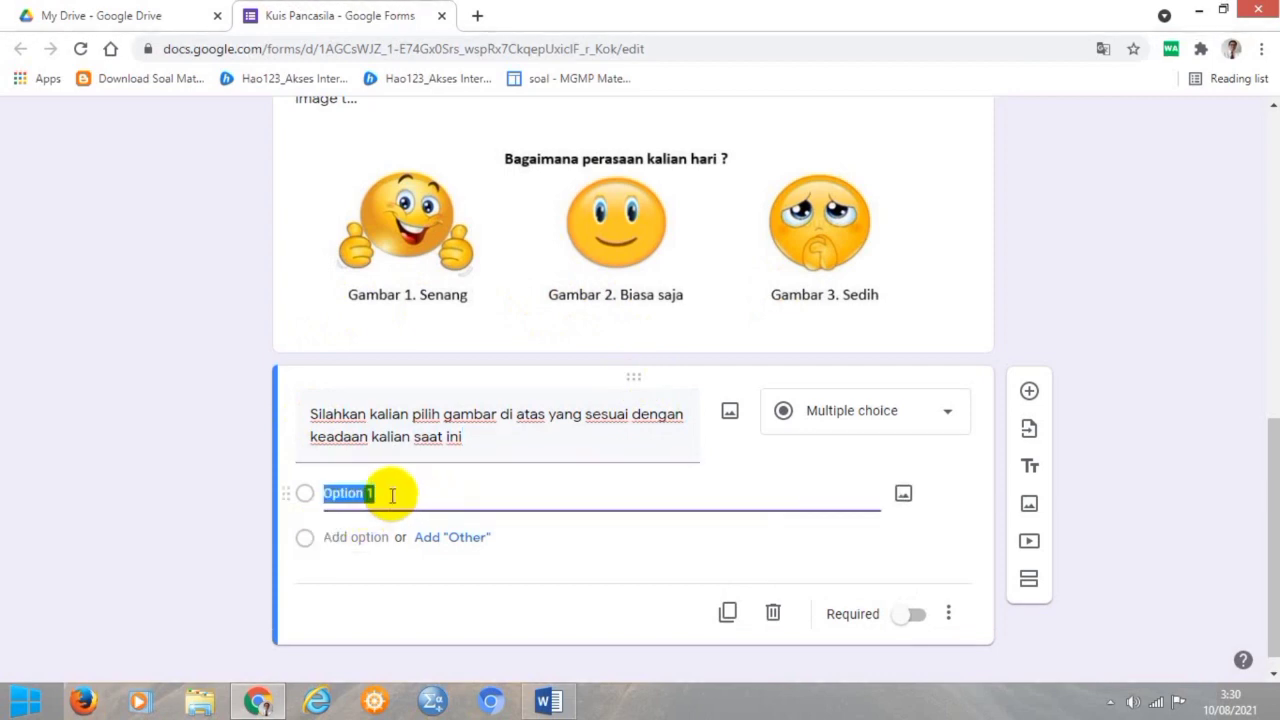
type("Ga")
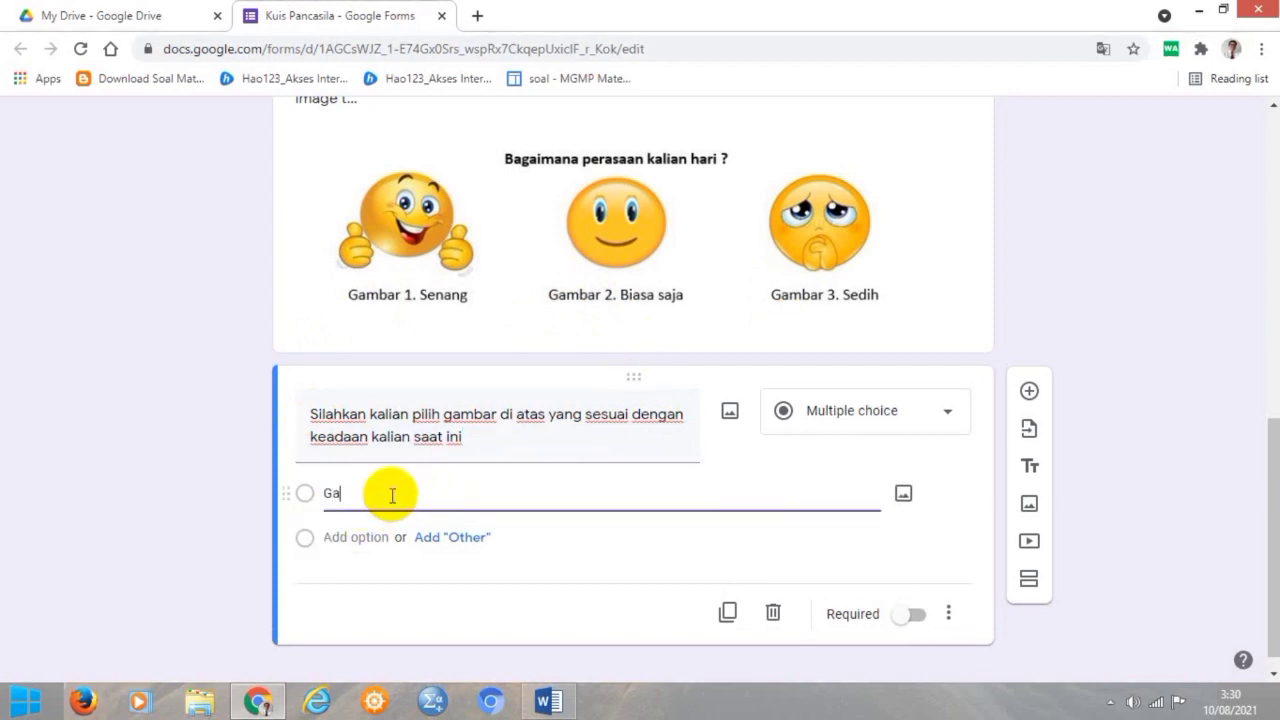
type("mbar 1")
key("Return")
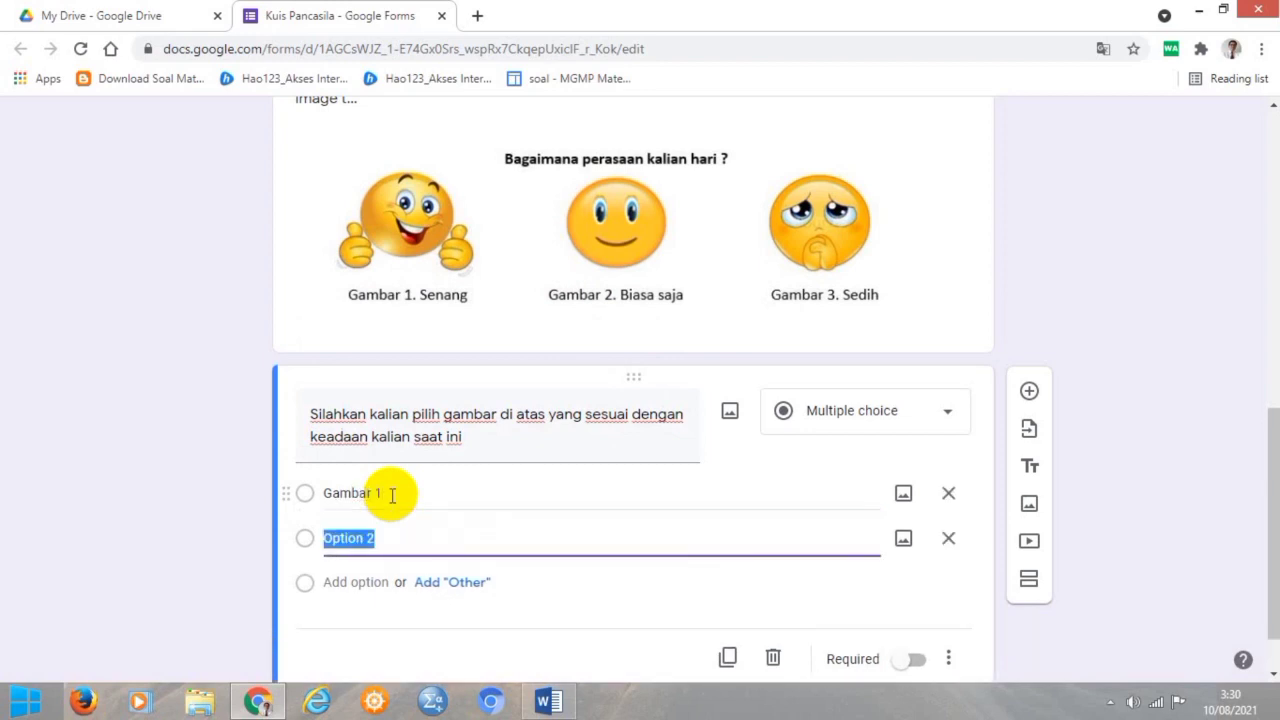
type("Gam")
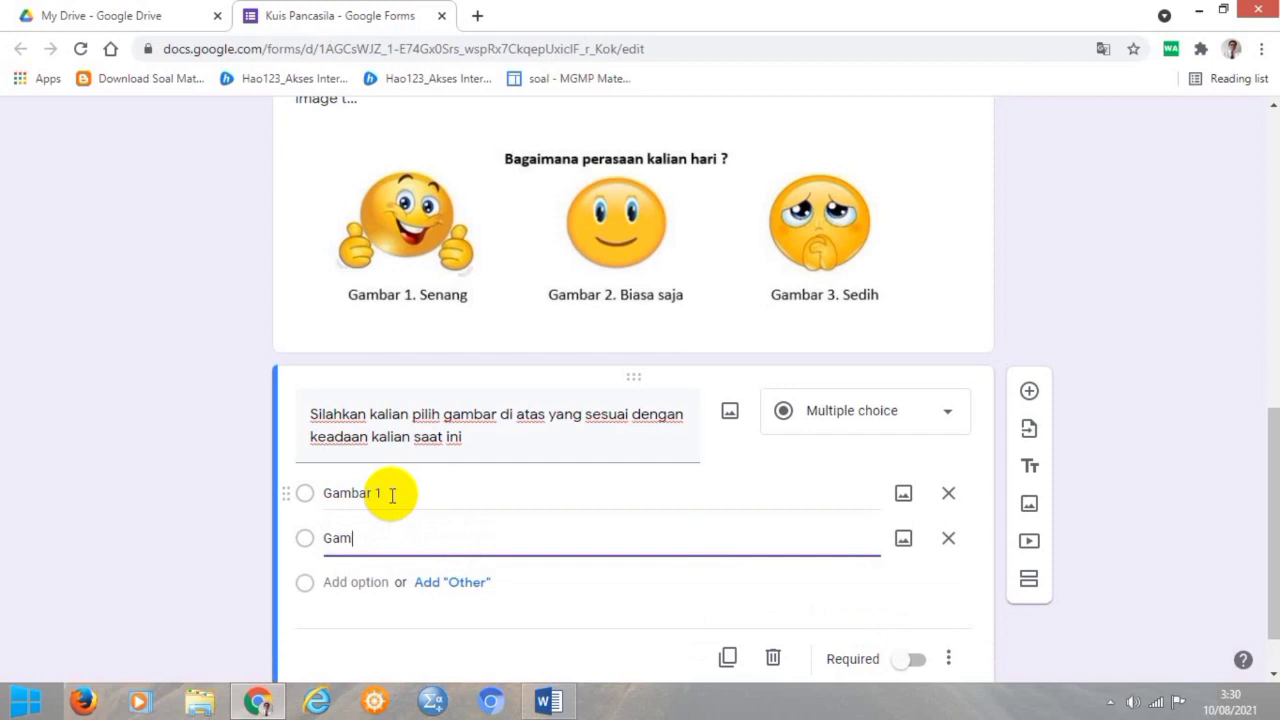
type("bar 2")
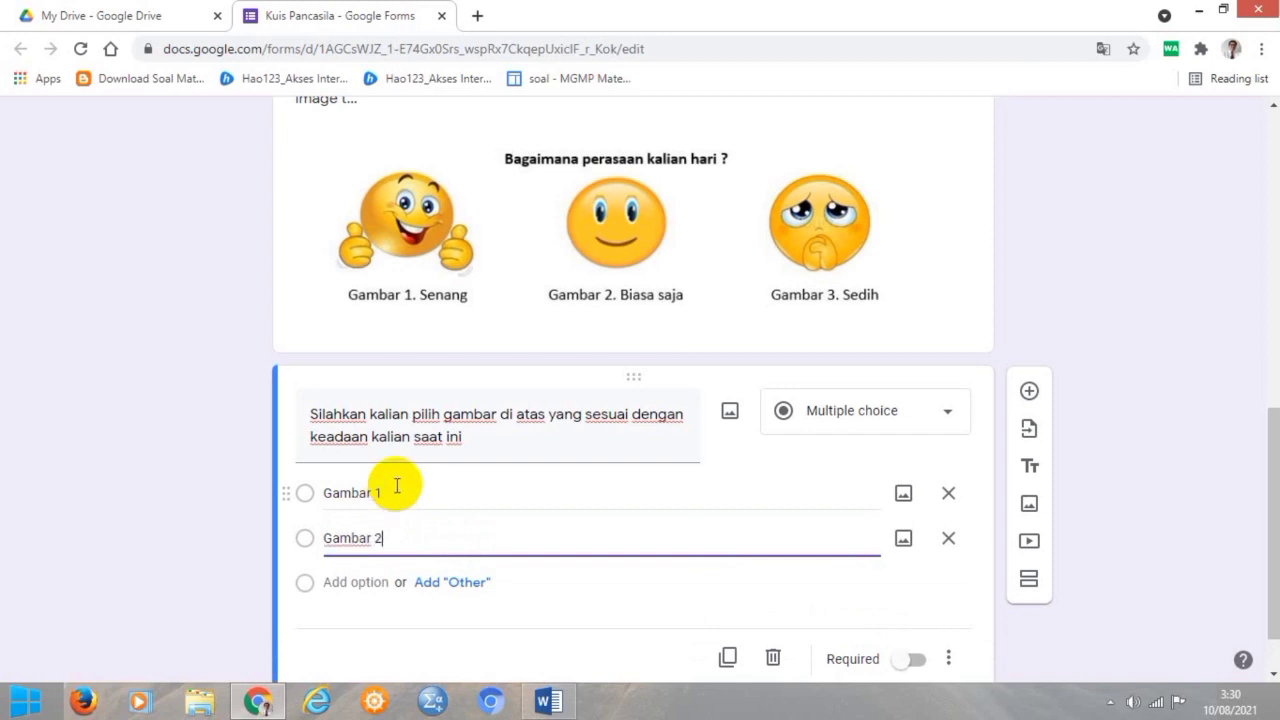
key("Return")
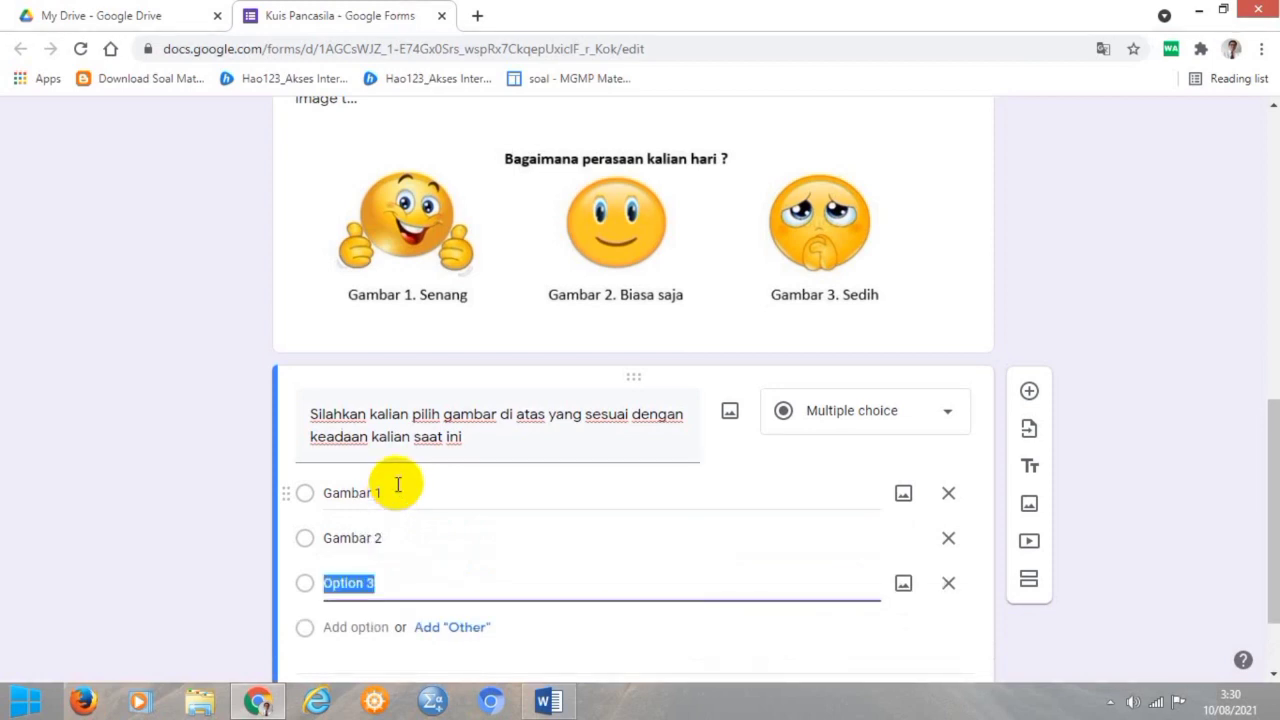
type("Gamba")
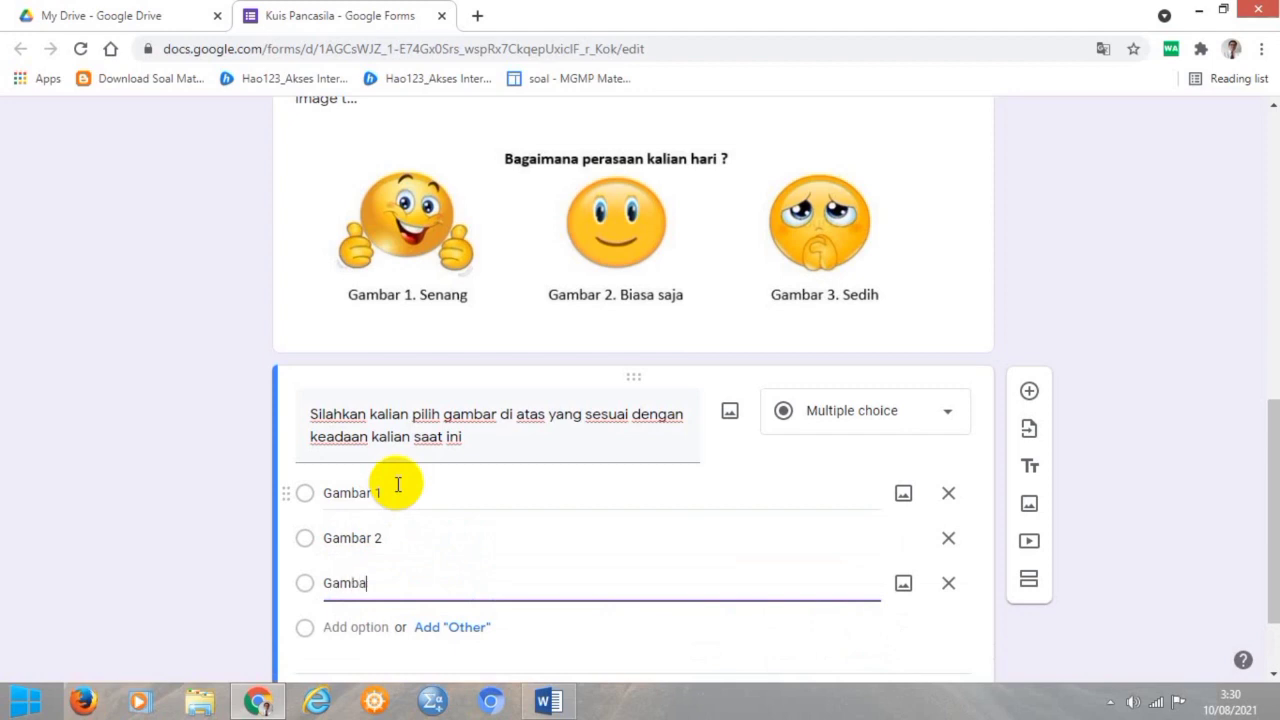
type("r 3")
scroll(615, 517, "down", 2)
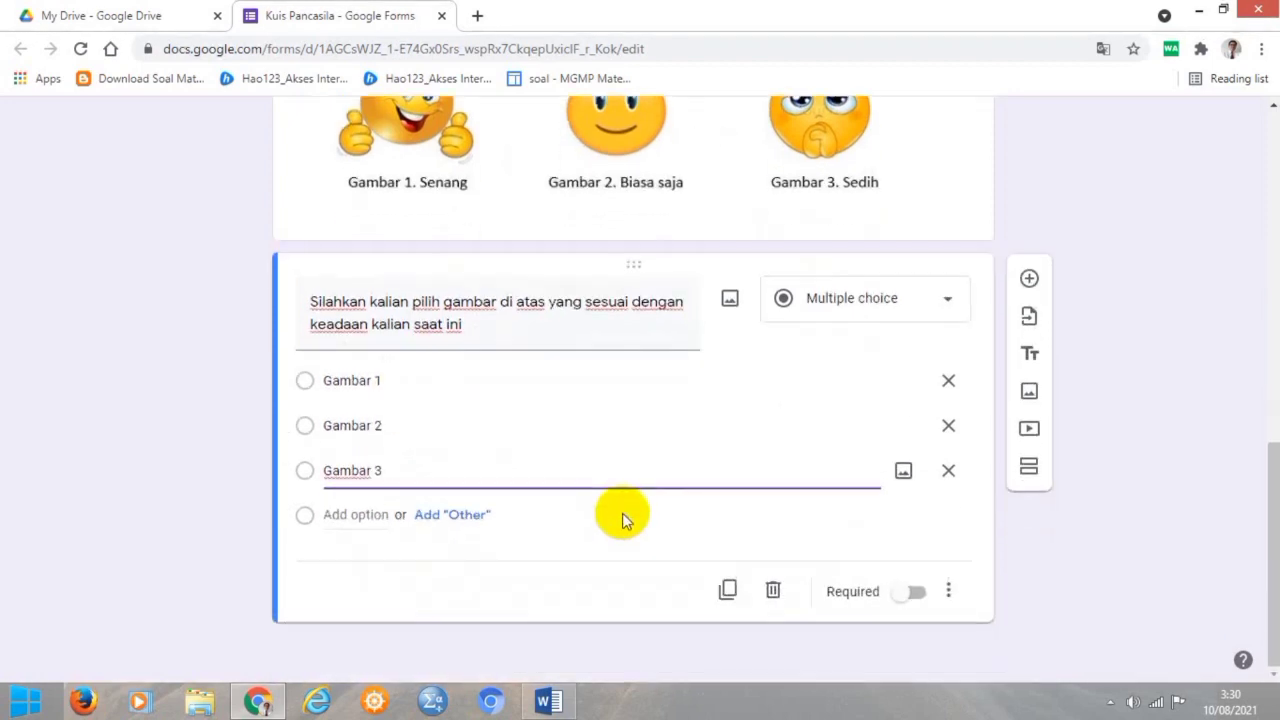
left_click(919, 600)
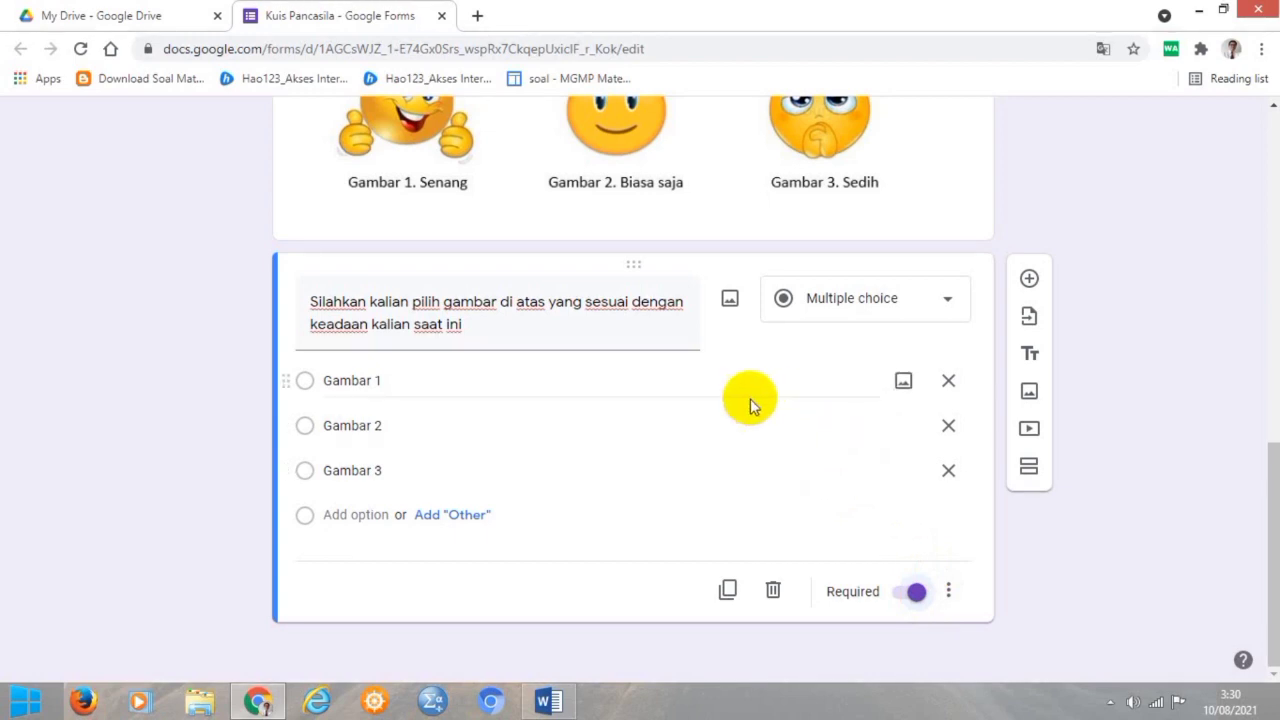
Add a title and description block below the picture-choice question with the title "Silahkan kalian lihat video berikut ini"
left_click(1032, 358)
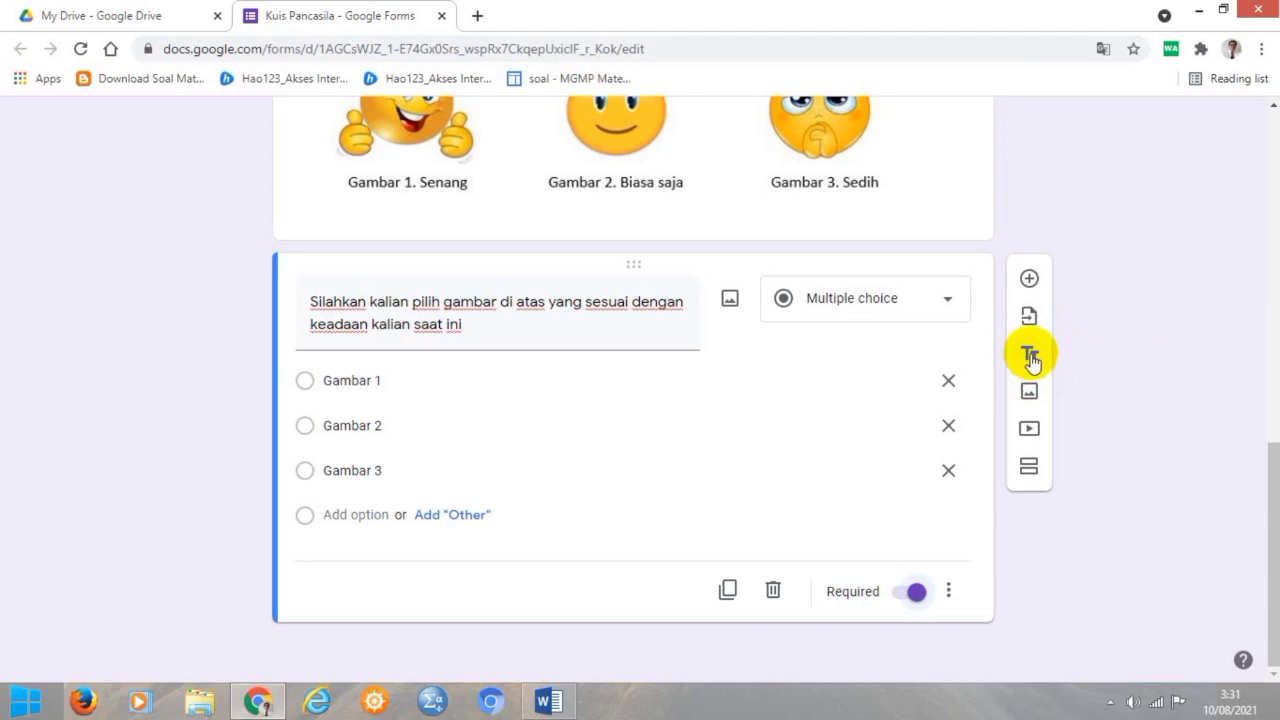
left_click(1030, 355)
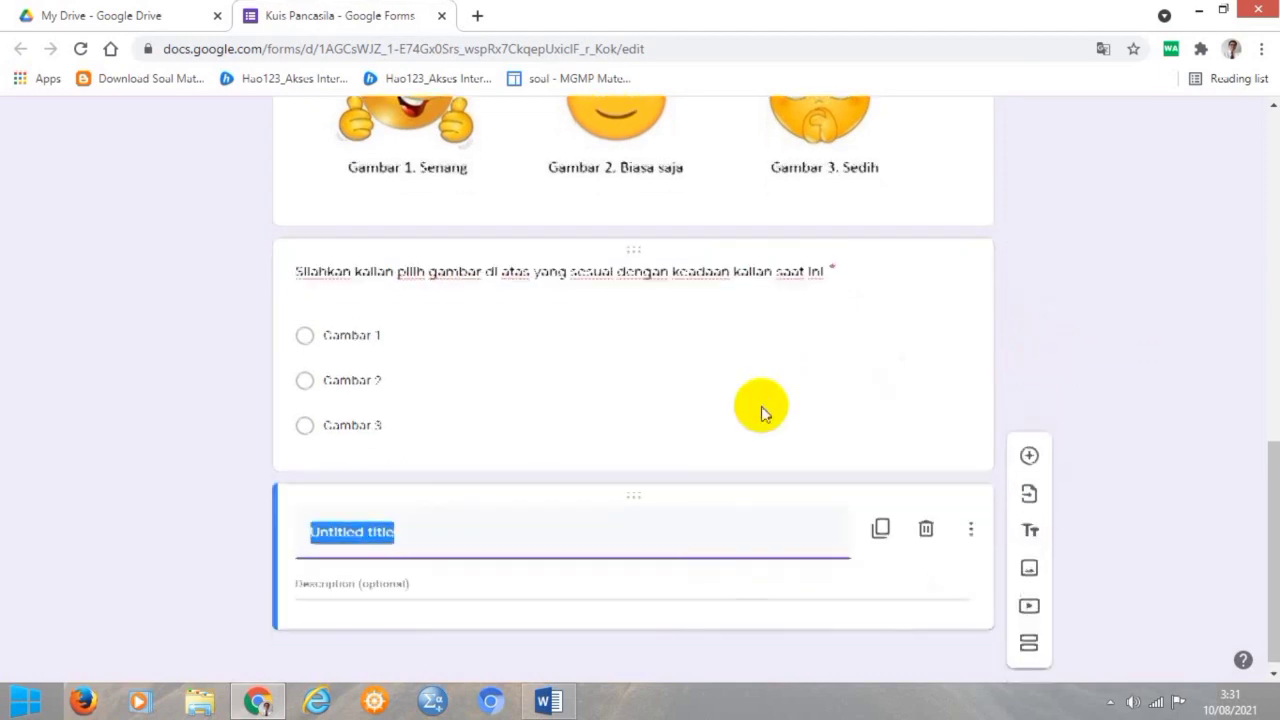
left_click(421, 528)
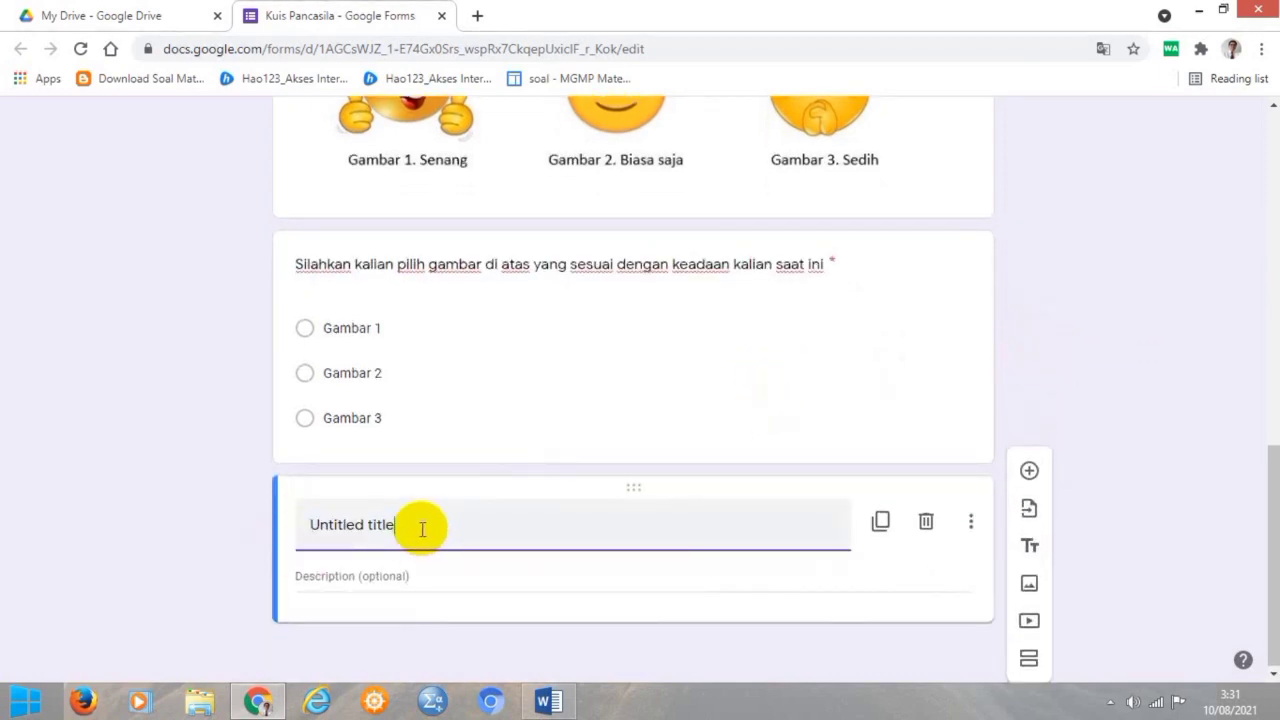
left_click_drag(421, 528, 284, 527)
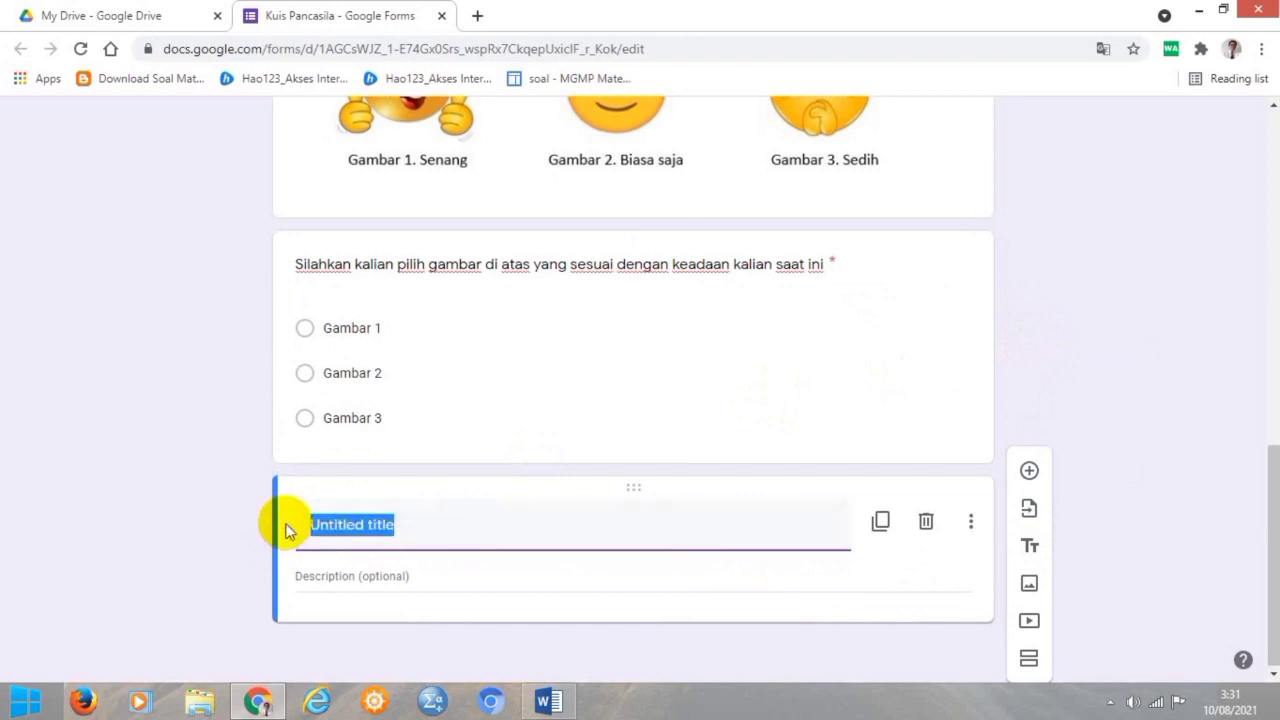
type("S")
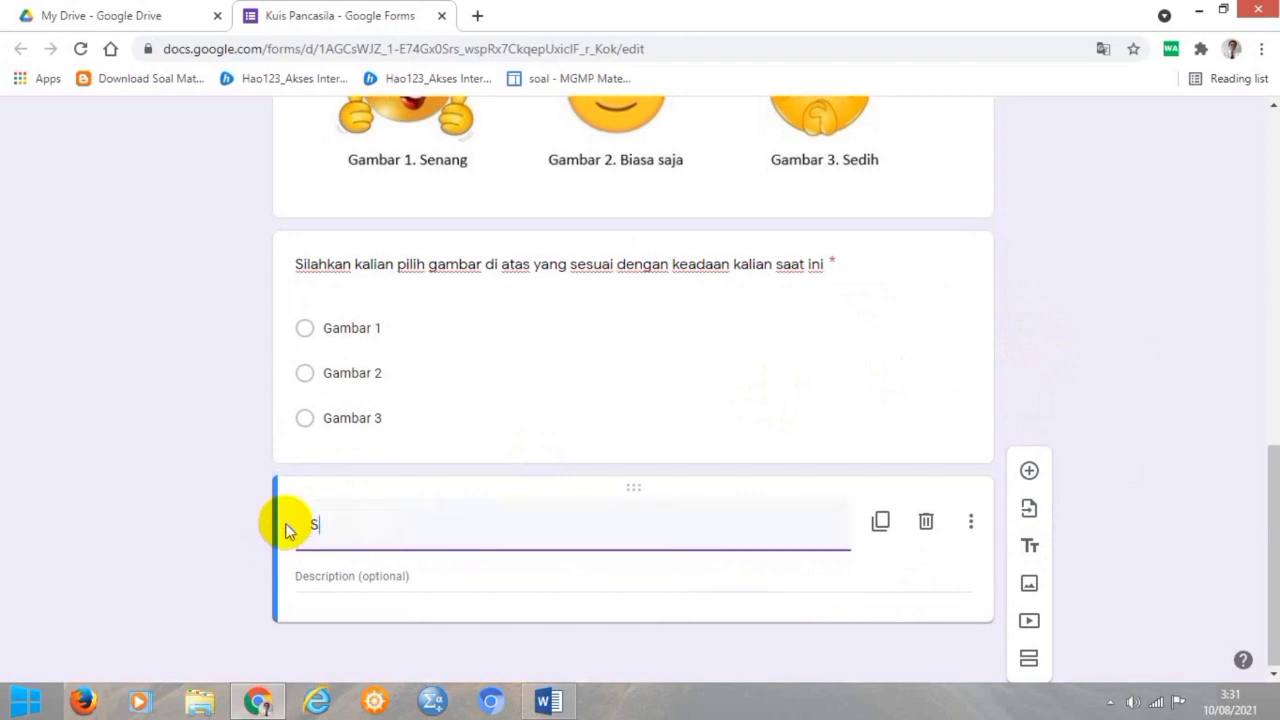
type("ilahkan kalian liha")
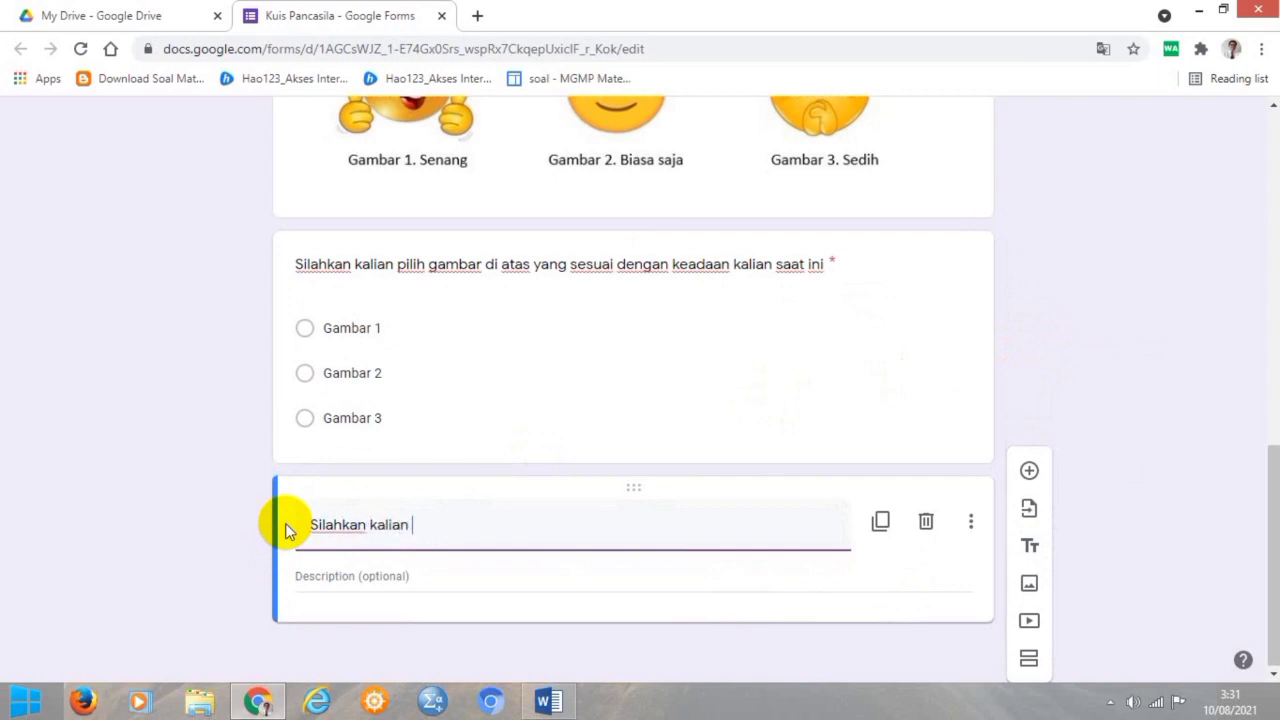
type("t video berikut ")
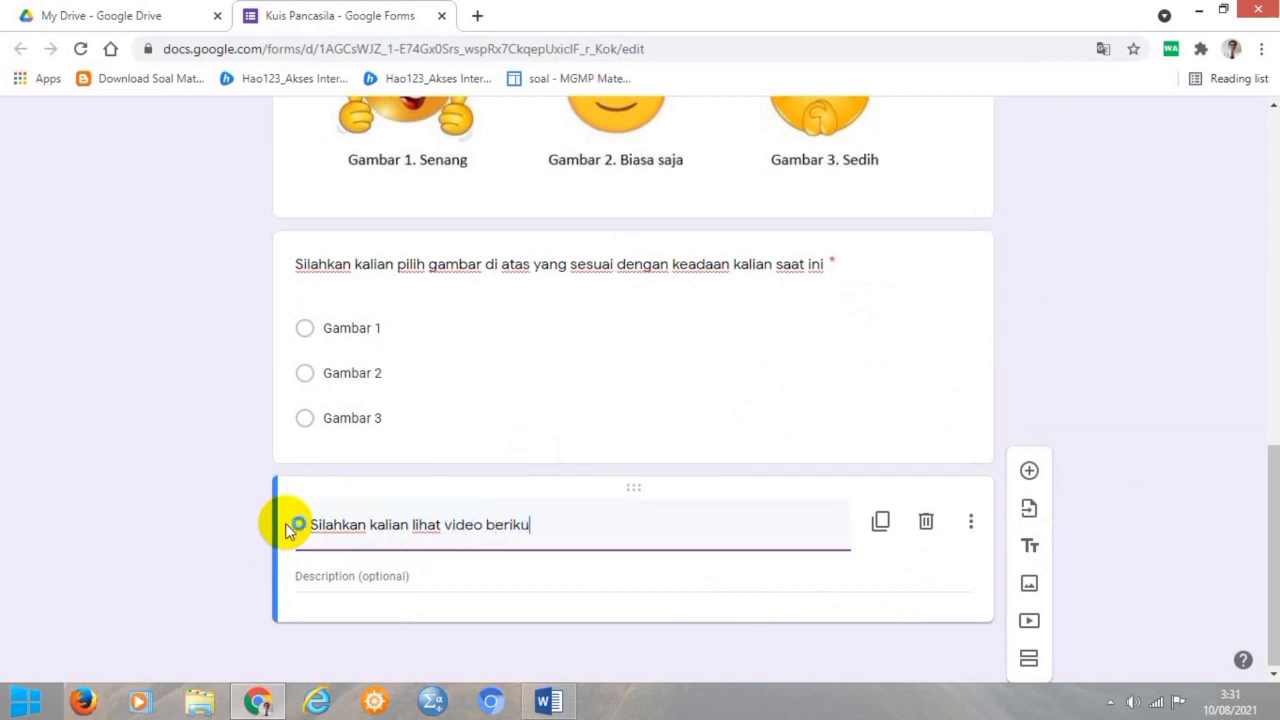
type("ini")
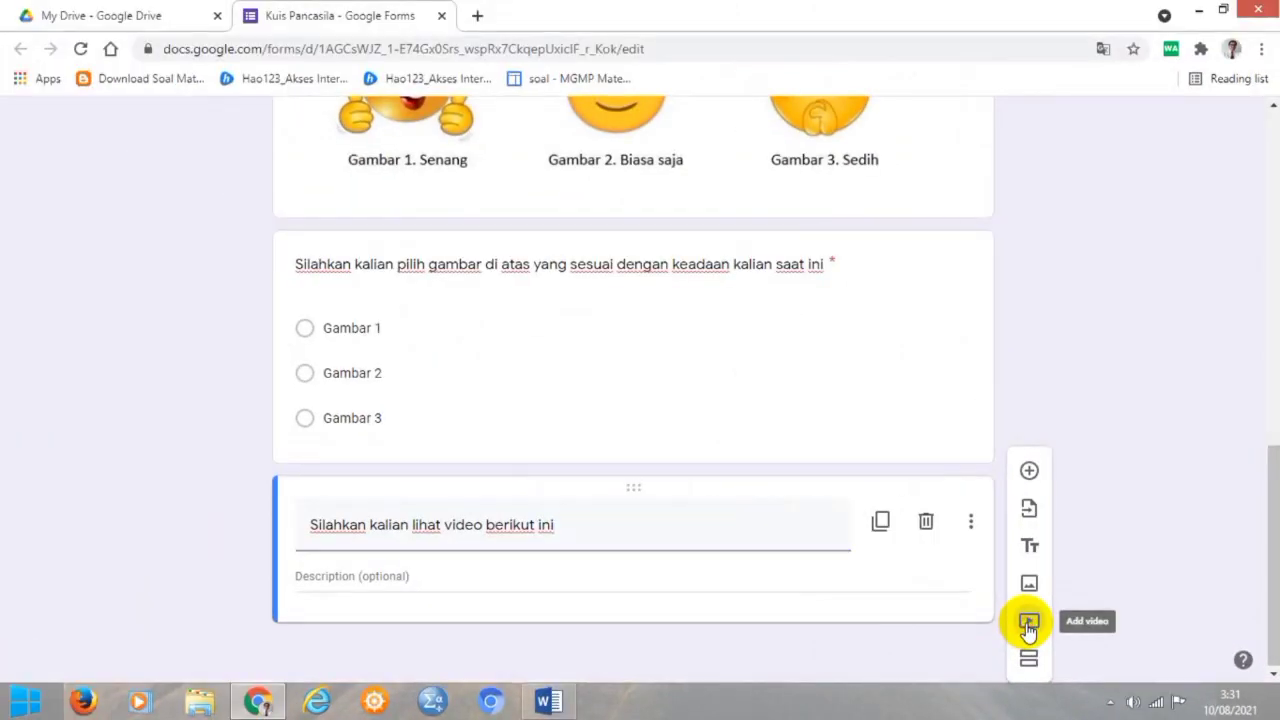
Start adding a video below the "Silahkan kalian lihat video berikut ini" block and search YouTube for "pancasila"
left_click(779, 535)
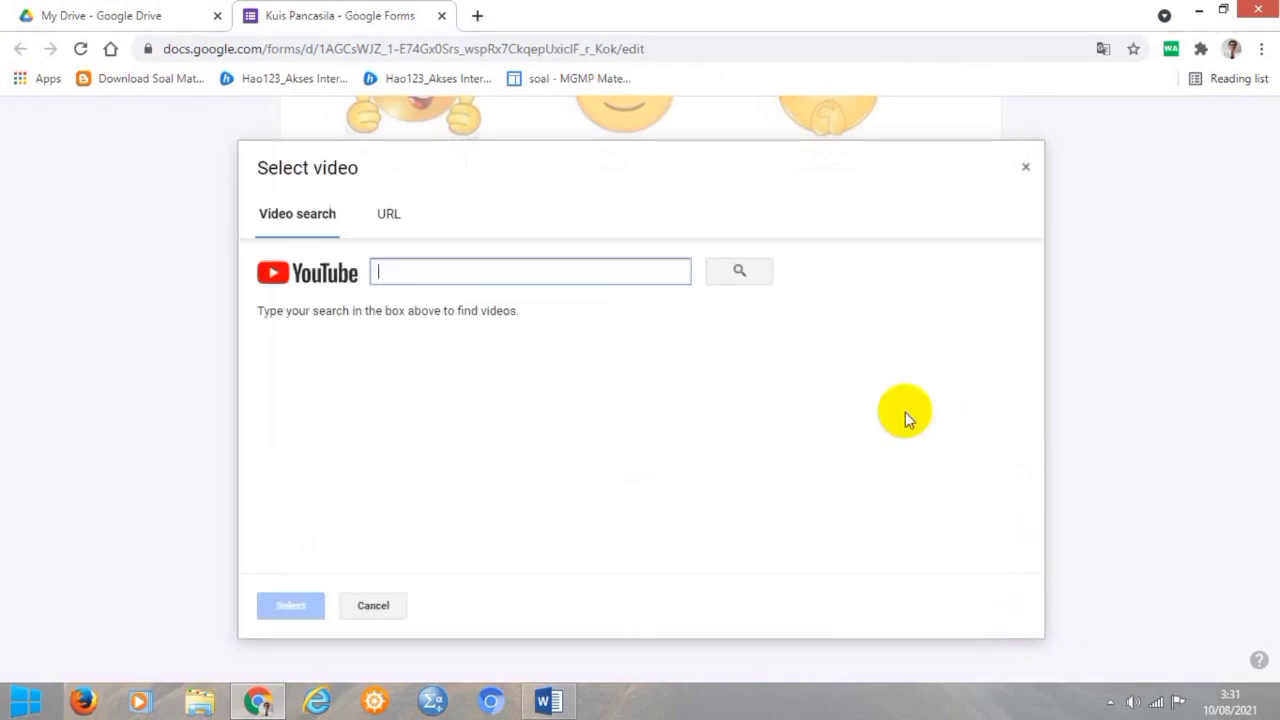
left_click(388, 218)
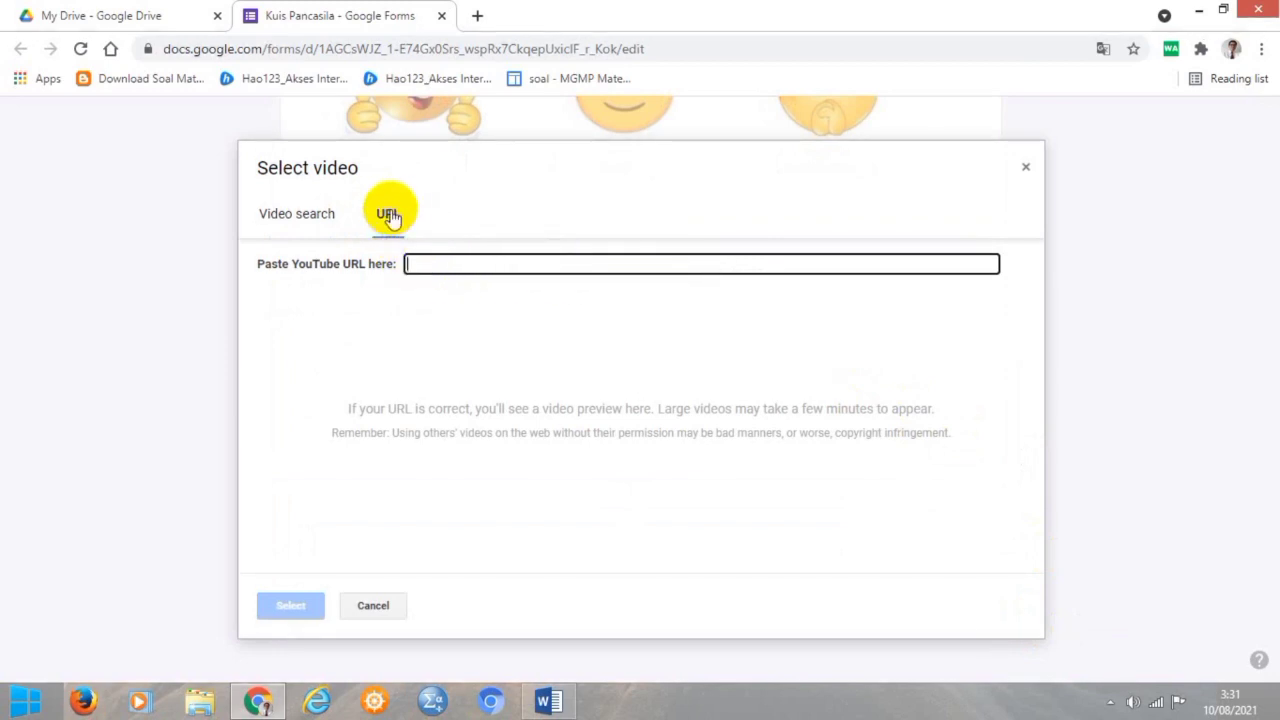
left_click(297, 222)
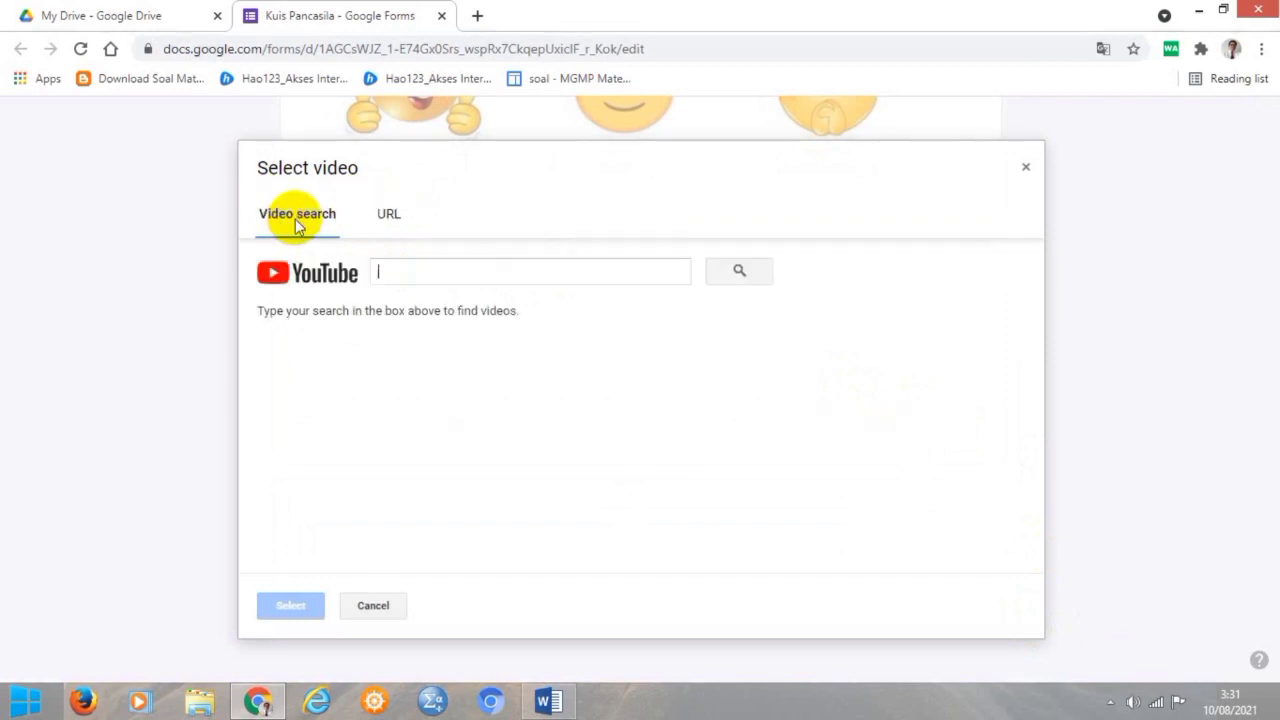
left_click(405, 273)
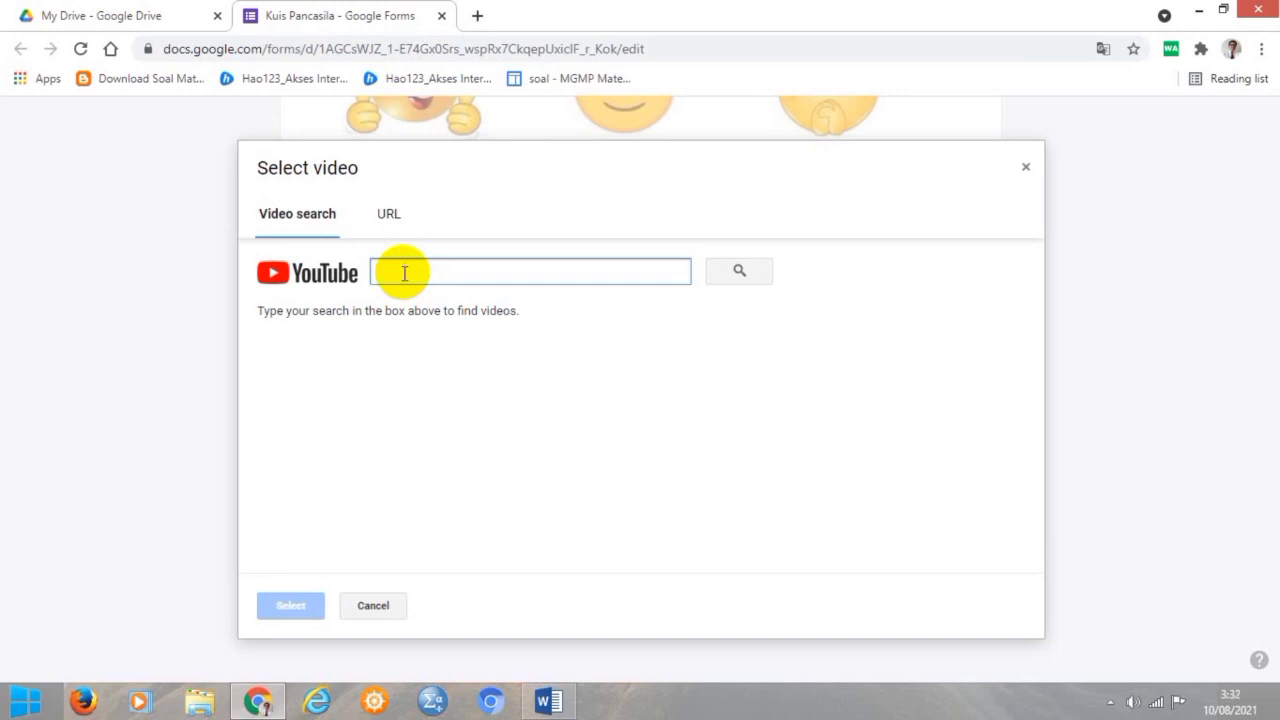
type("pancas")
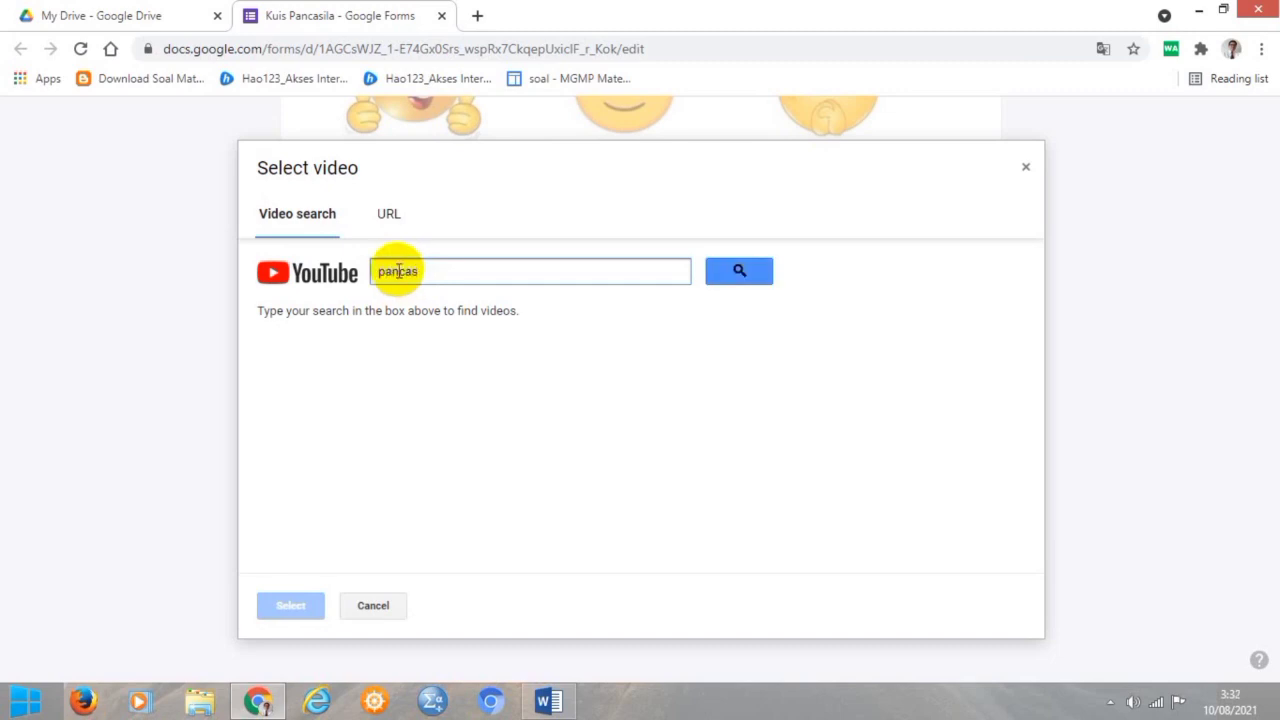
type("ila")
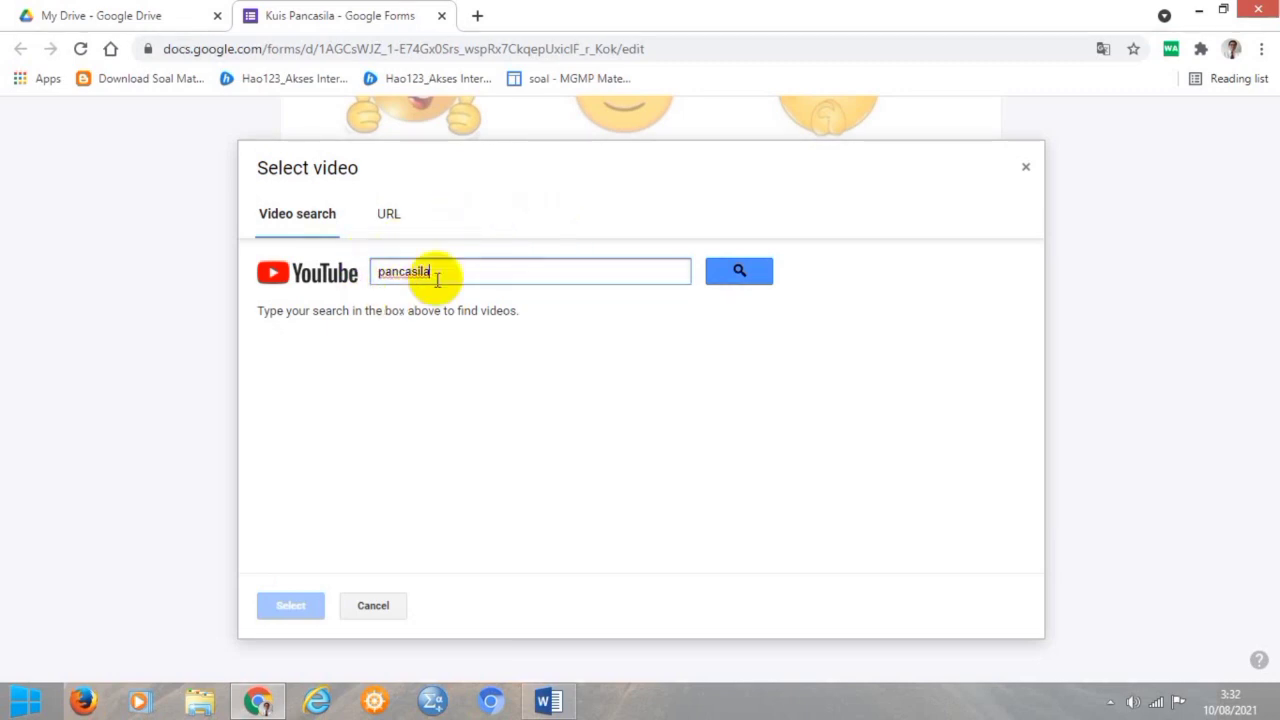
left_click(745, 270)
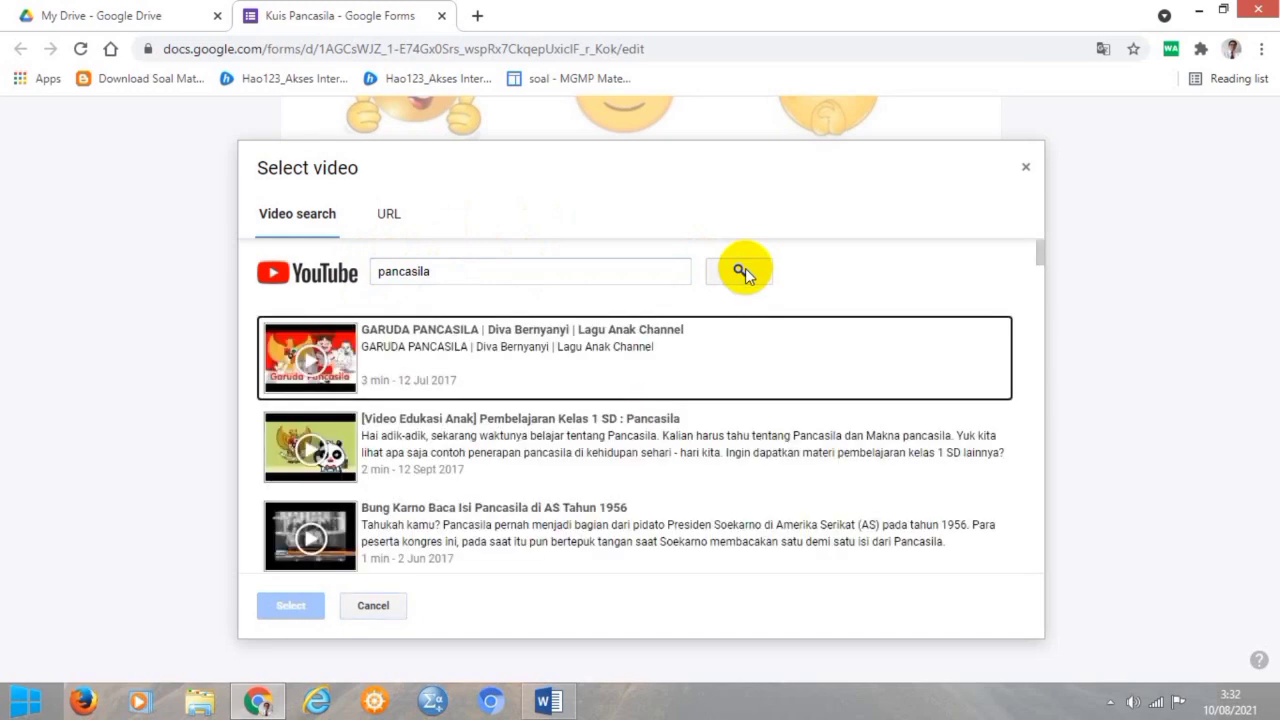
Insert the YouTube video "Mengenal Lambang Sila-sila Pancasila" from the search results into the form
scroll(660, 377, "down", 2)
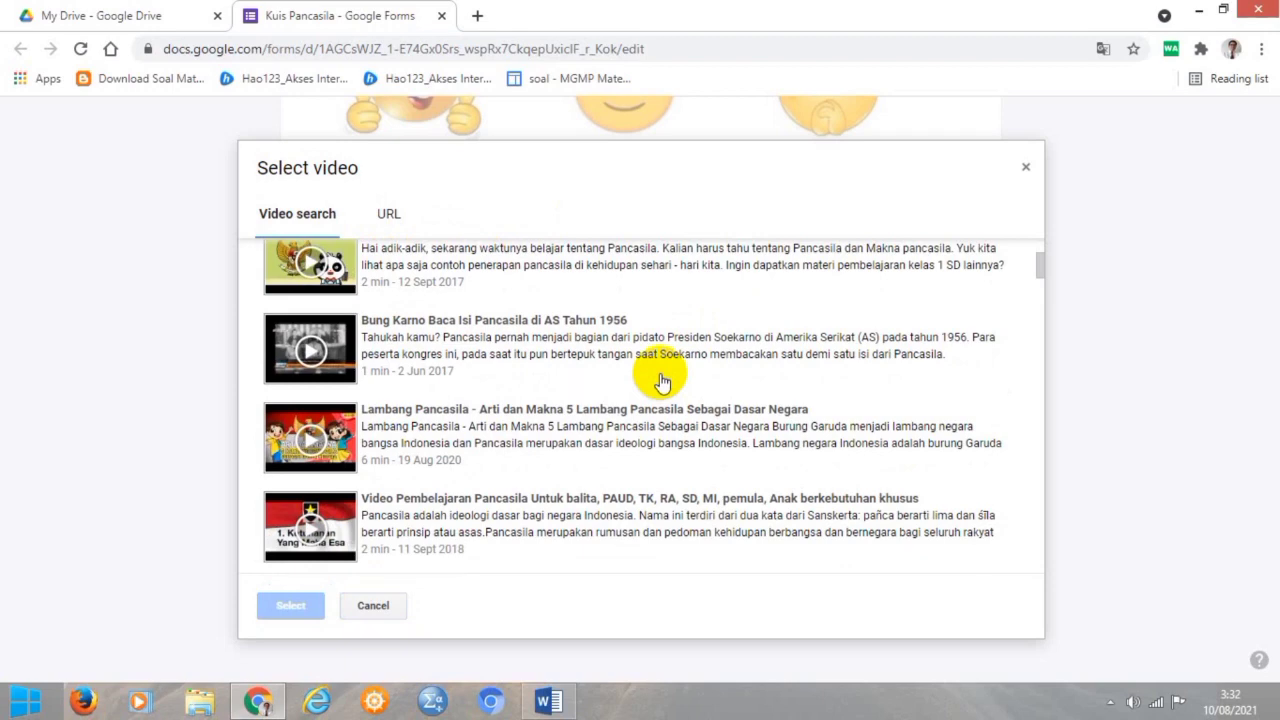
scroll(660, 380, "down", 1)
scroll(660, 380, "down", 2)
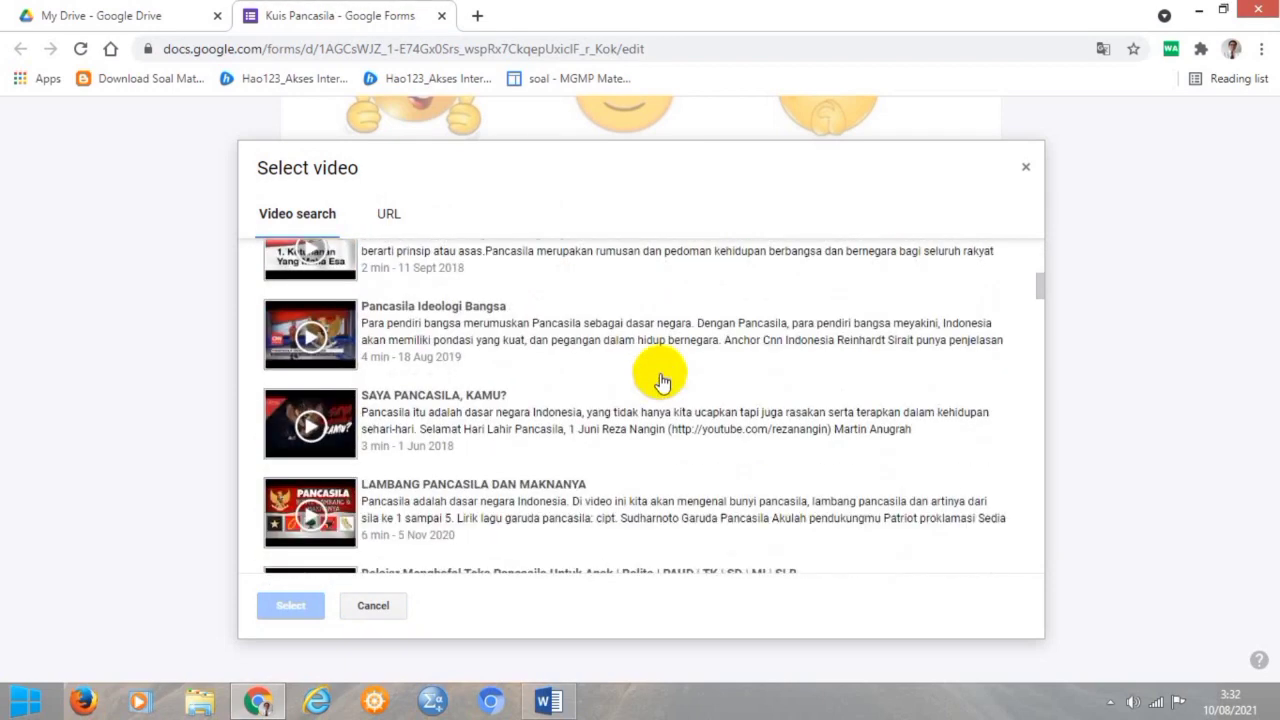
scroll(660, 380, "down", 2)
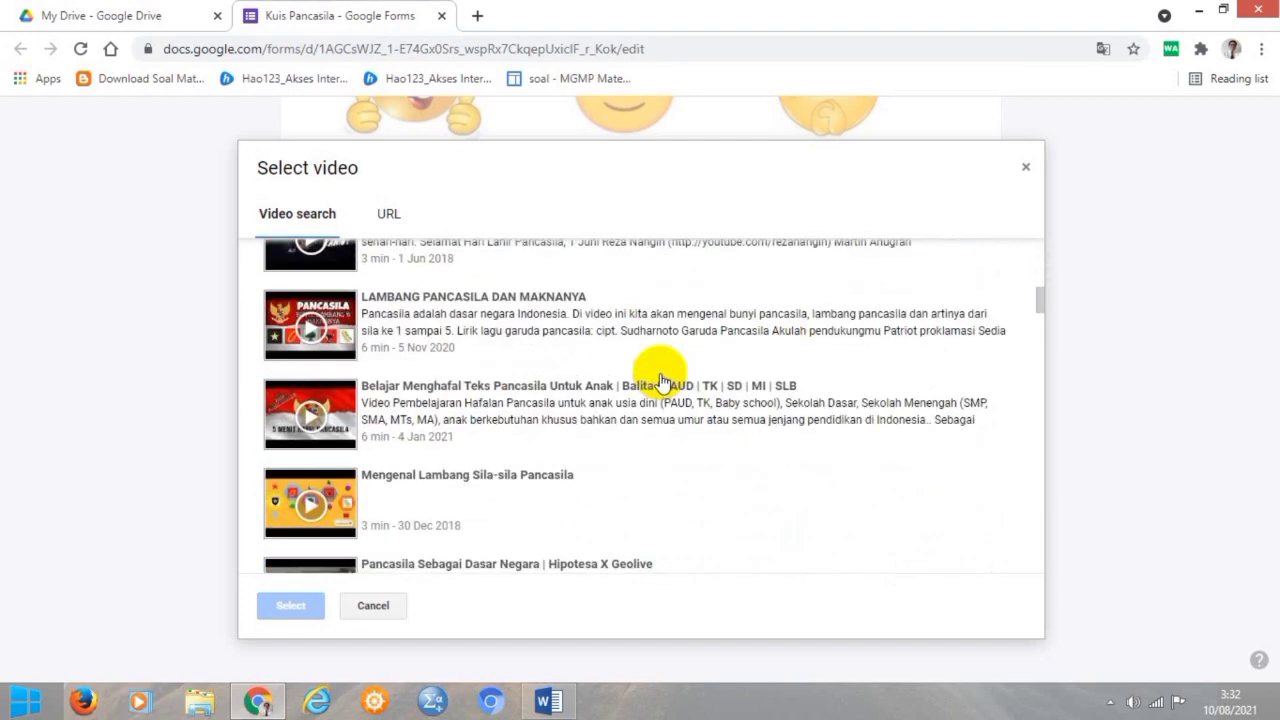
scroll(660, 380, "down", 1)
scroll(660, 380, "down", 1)
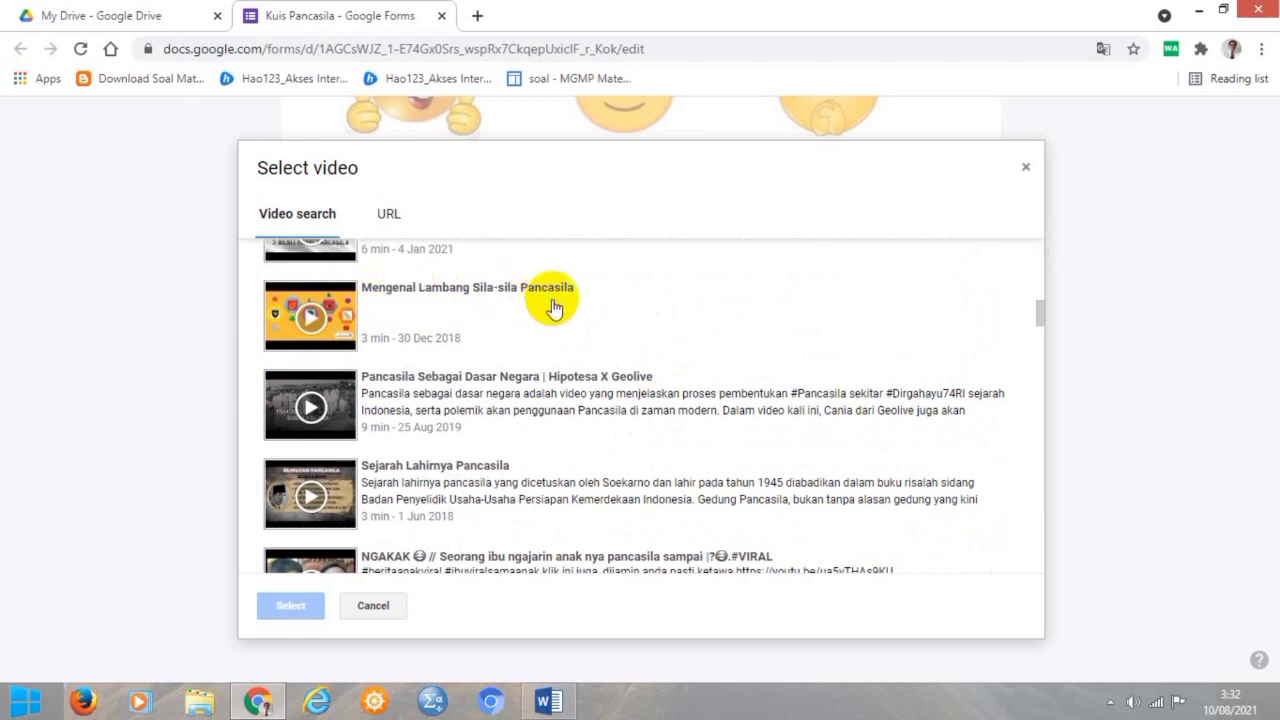
left_click(340, 305)
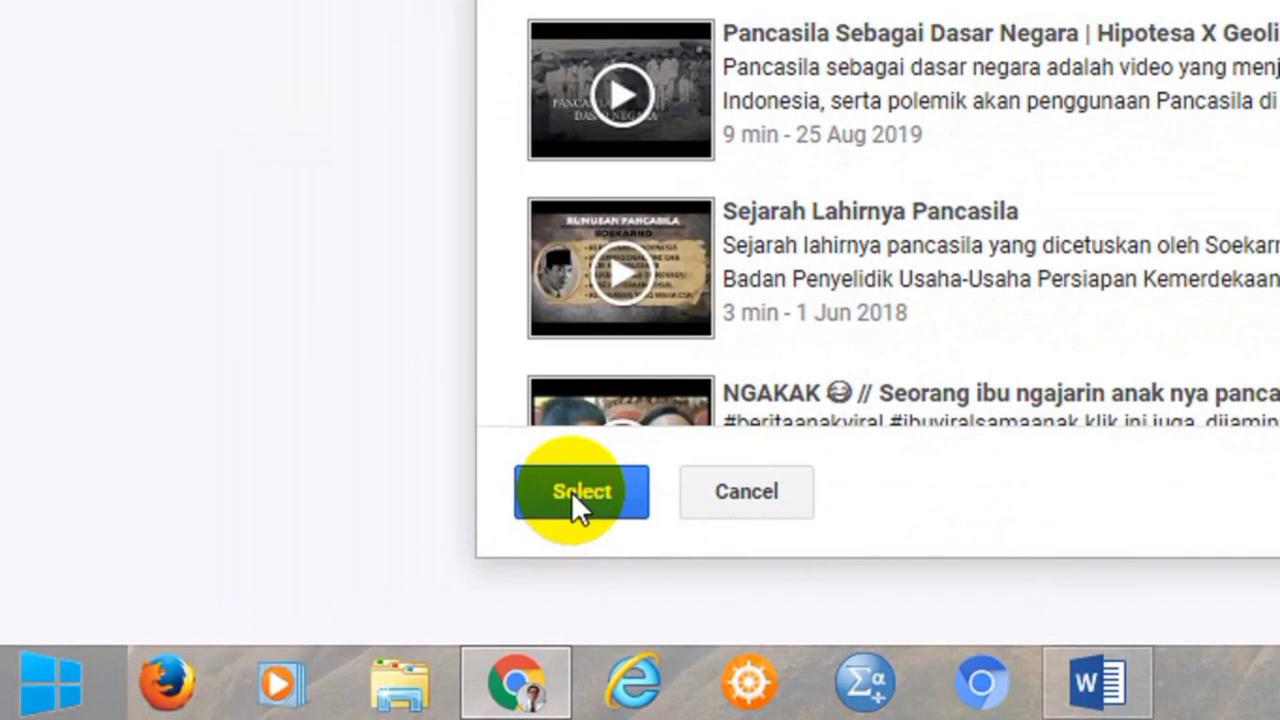
left_click(571, 491)
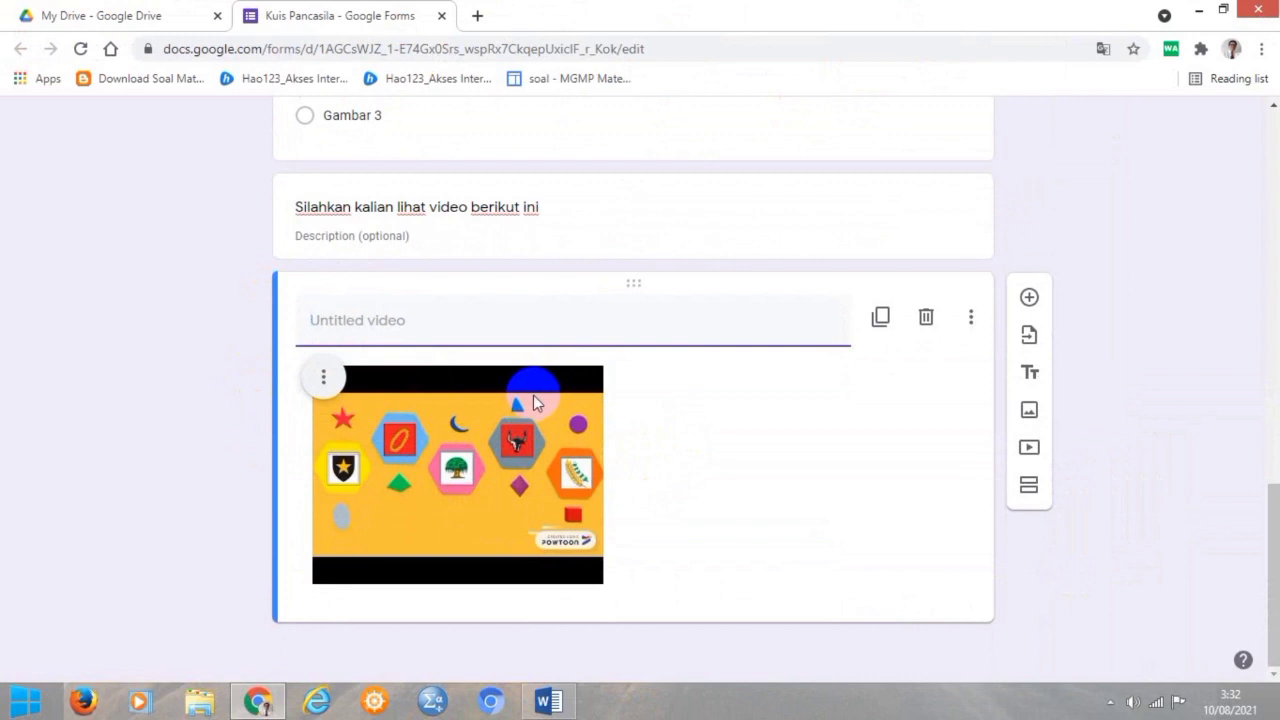
Add a title and description block below the video with the title "Setelah kalian melihat video kalian dapat menjawab soal-soal berikut"
left_click(1031, 377)
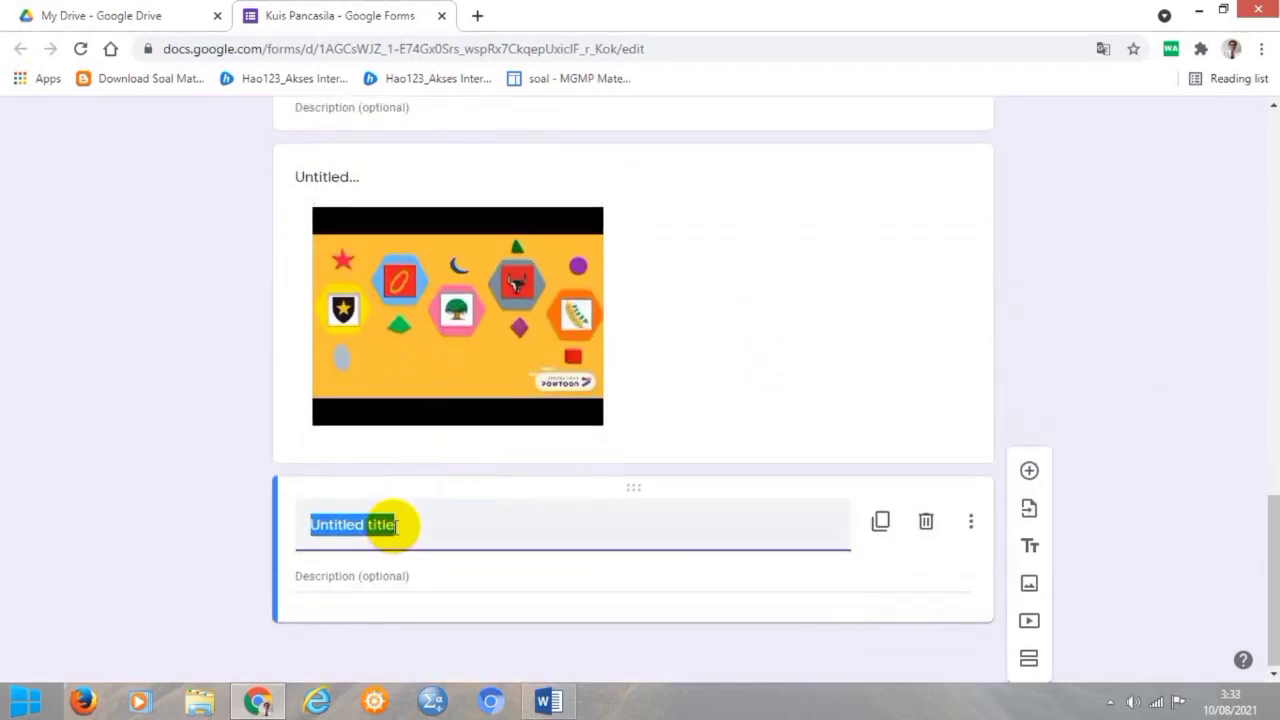
type("Sete")
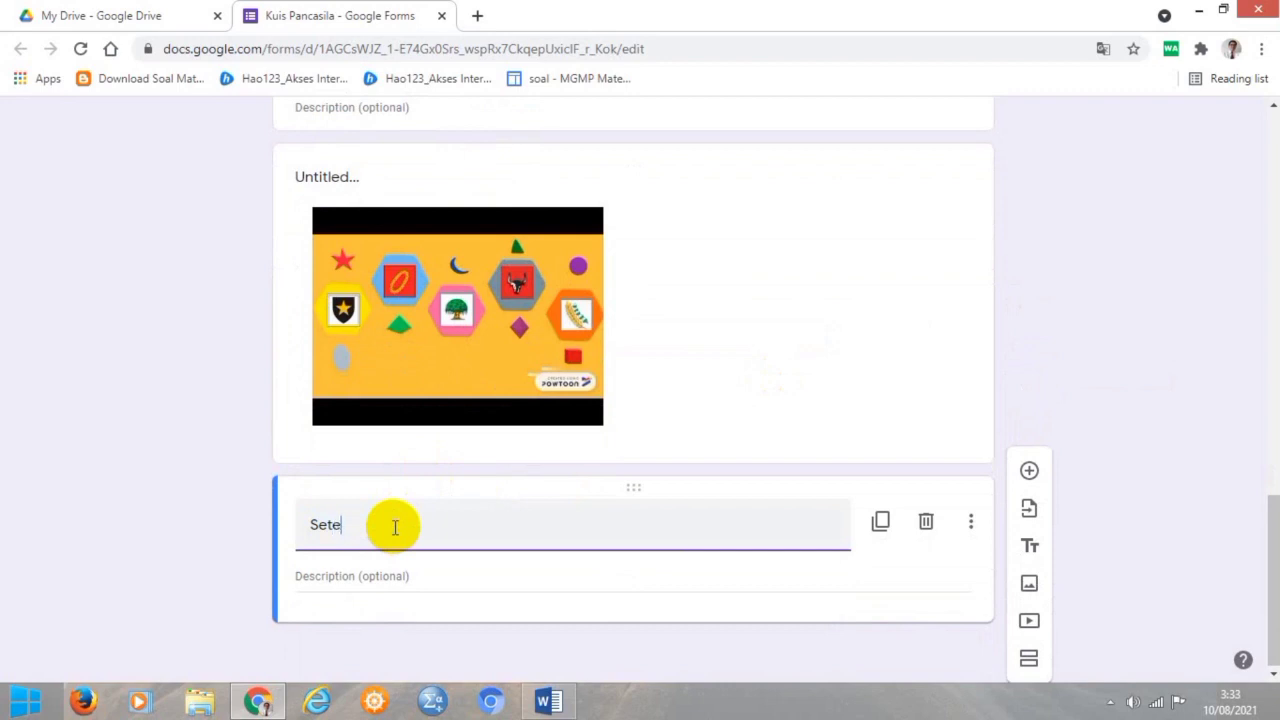
type("lah kalian me")
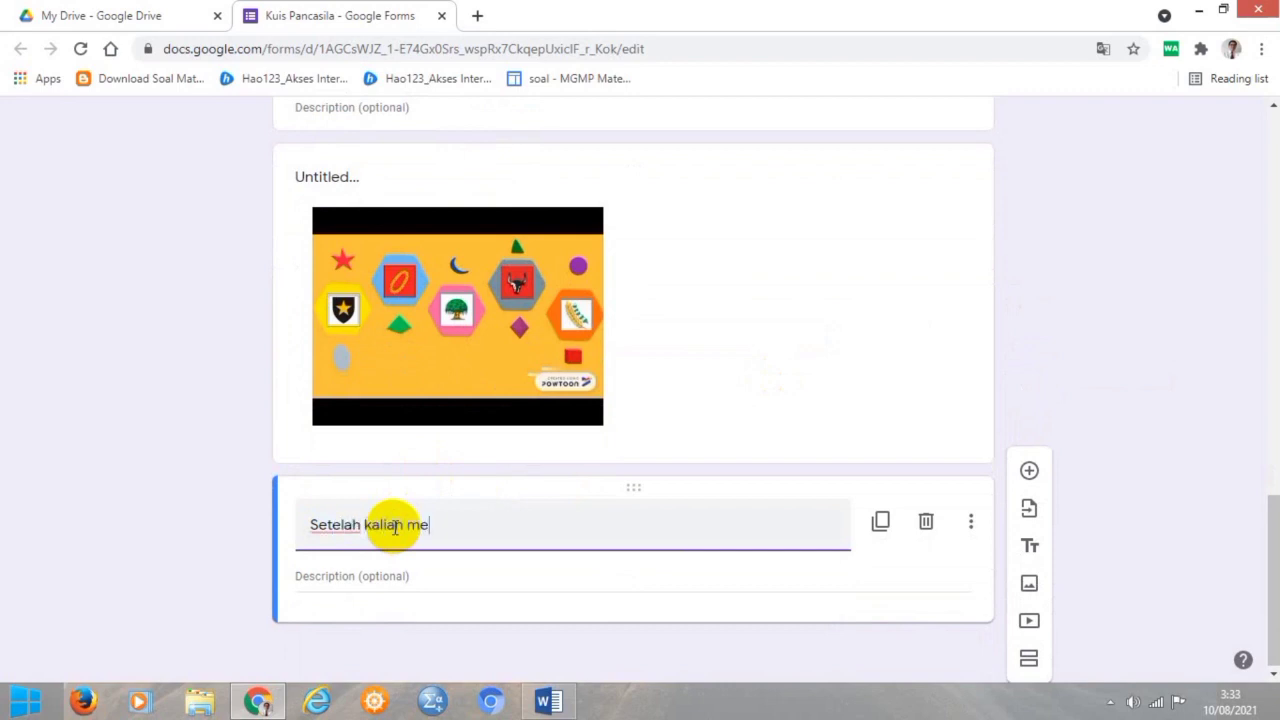
type("lihat video kali")
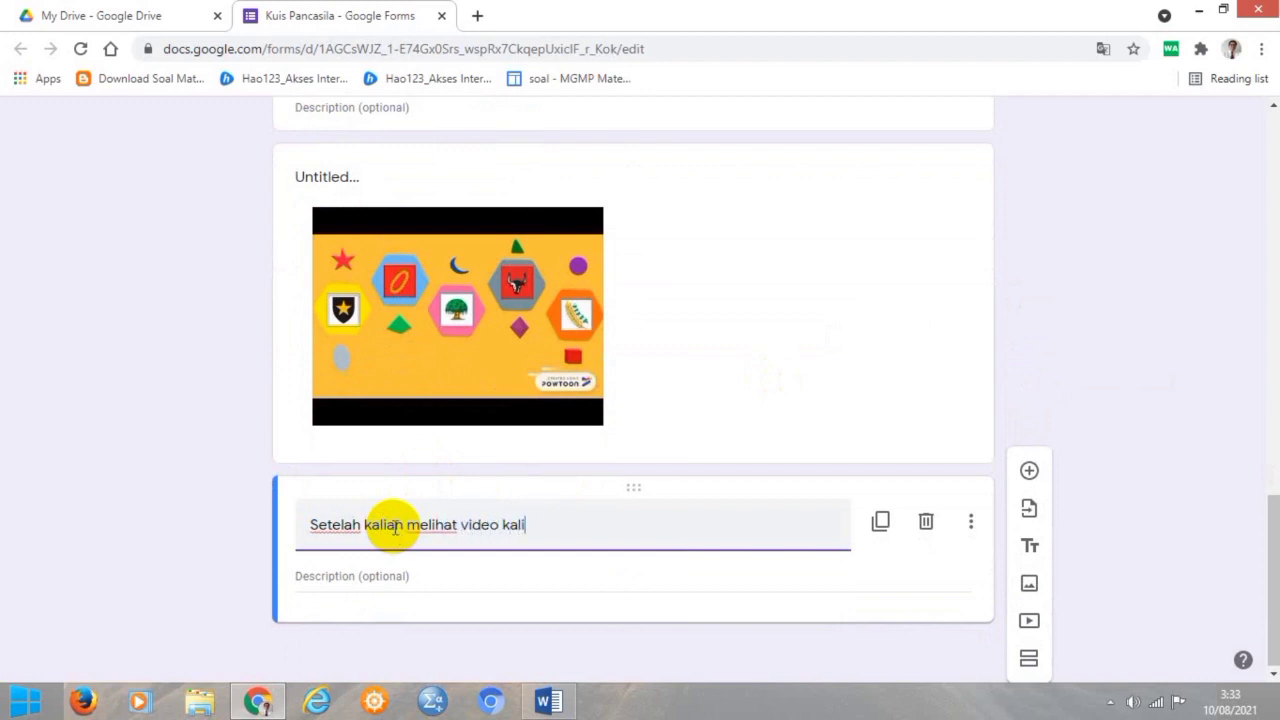
type("an dapat menjawab ")
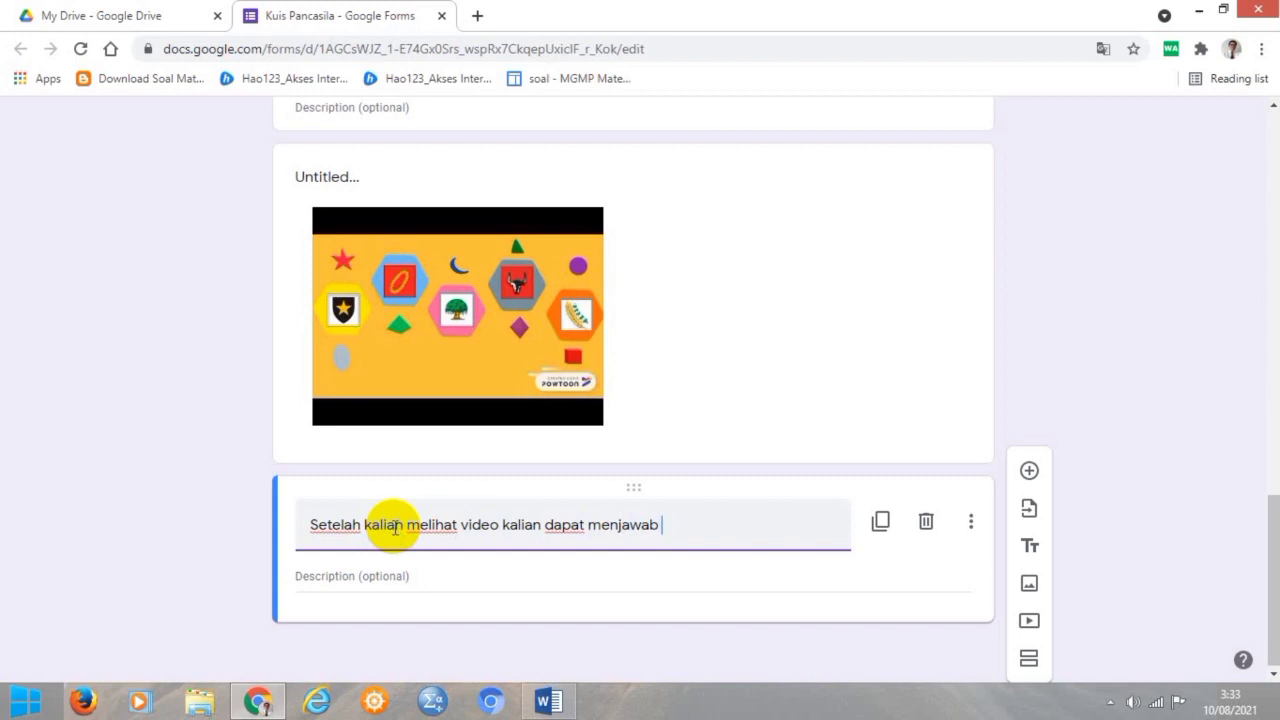
type("soal-soal be")
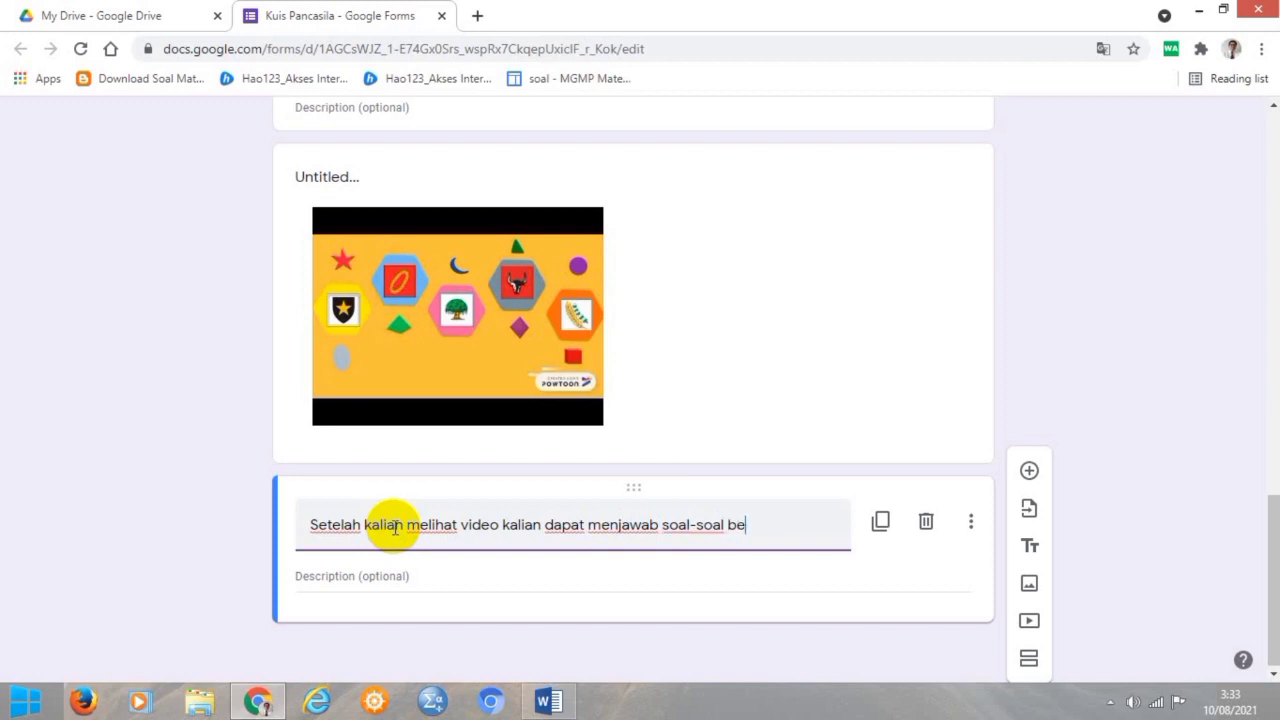
type("rikut")
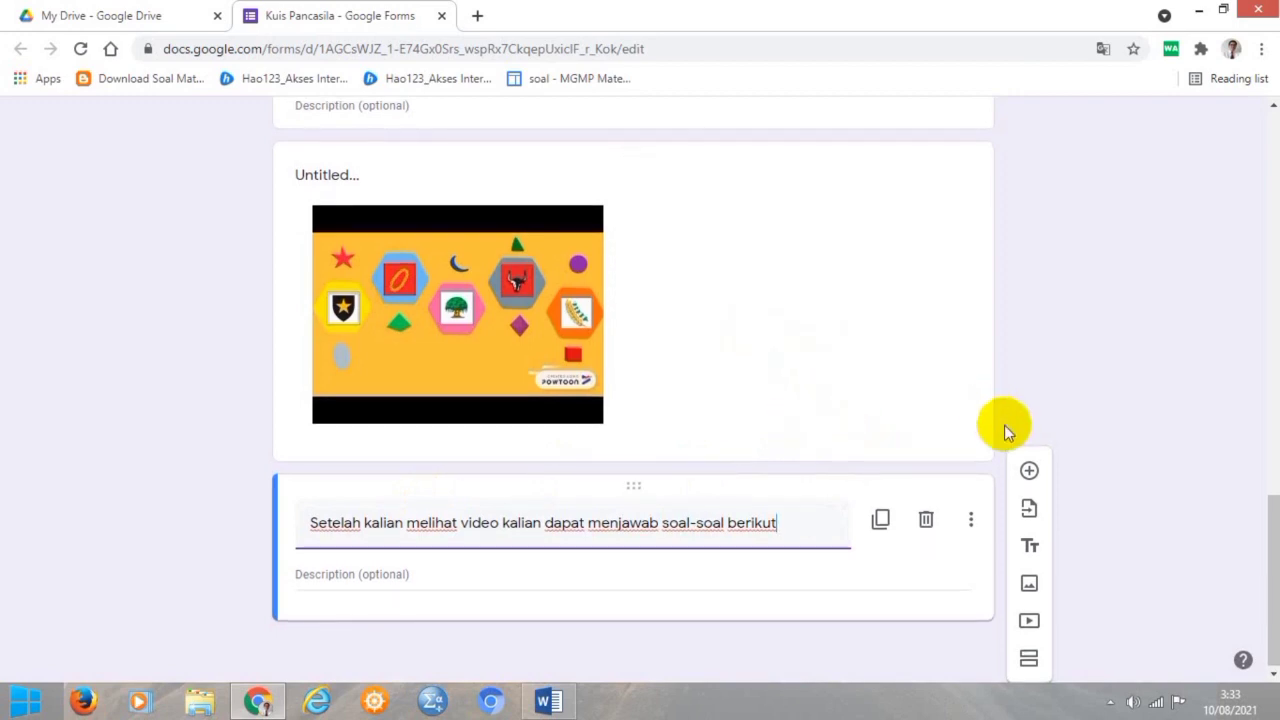
Add a multiple-choice question and fill in "Lambang negara Indonesia adalah ....", copied from the Word document "master soal chat form.docx"
left_click(1030, 471)
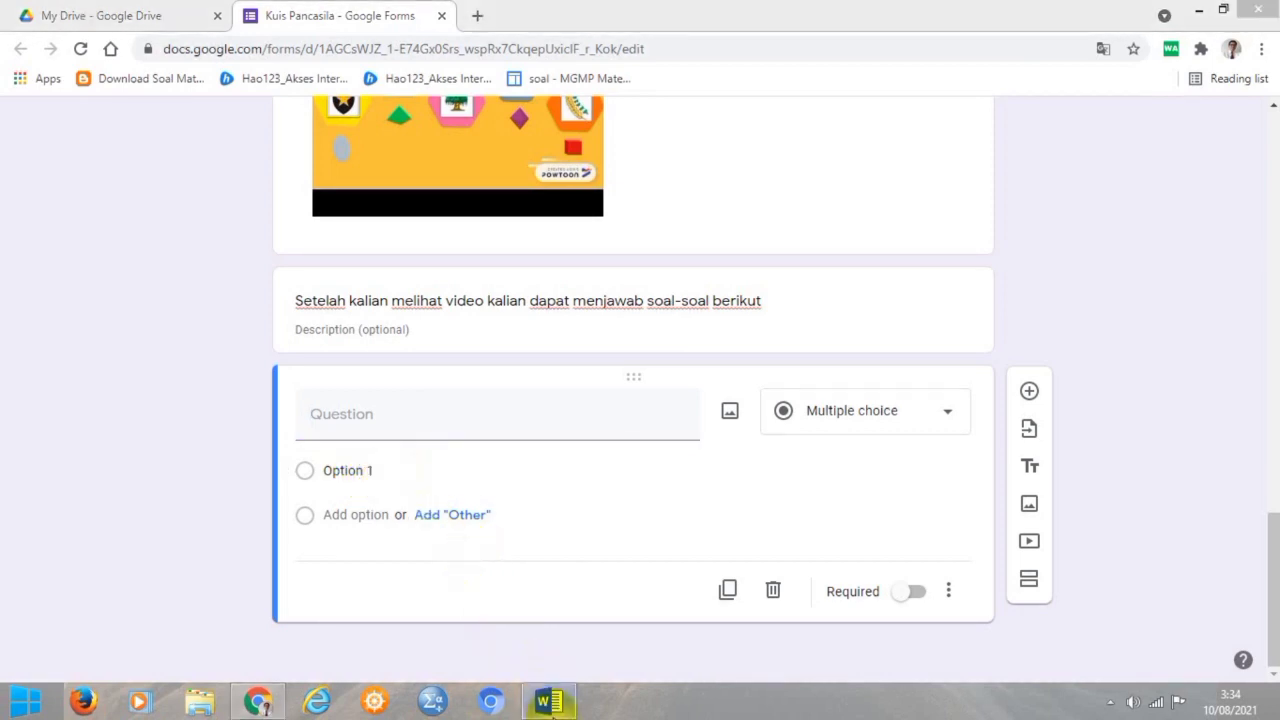
left_click(548, 701)
scroll(471, 390, "up", 12)
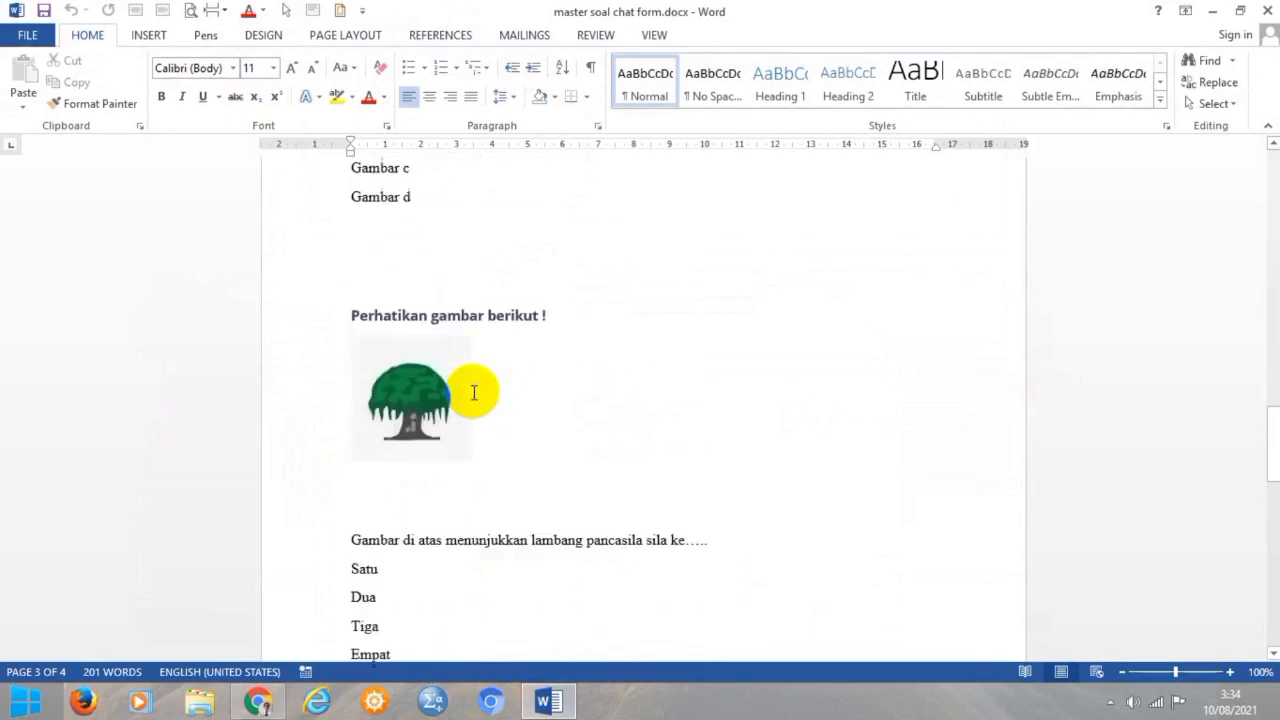
scroll(471, 395, "up", 12)
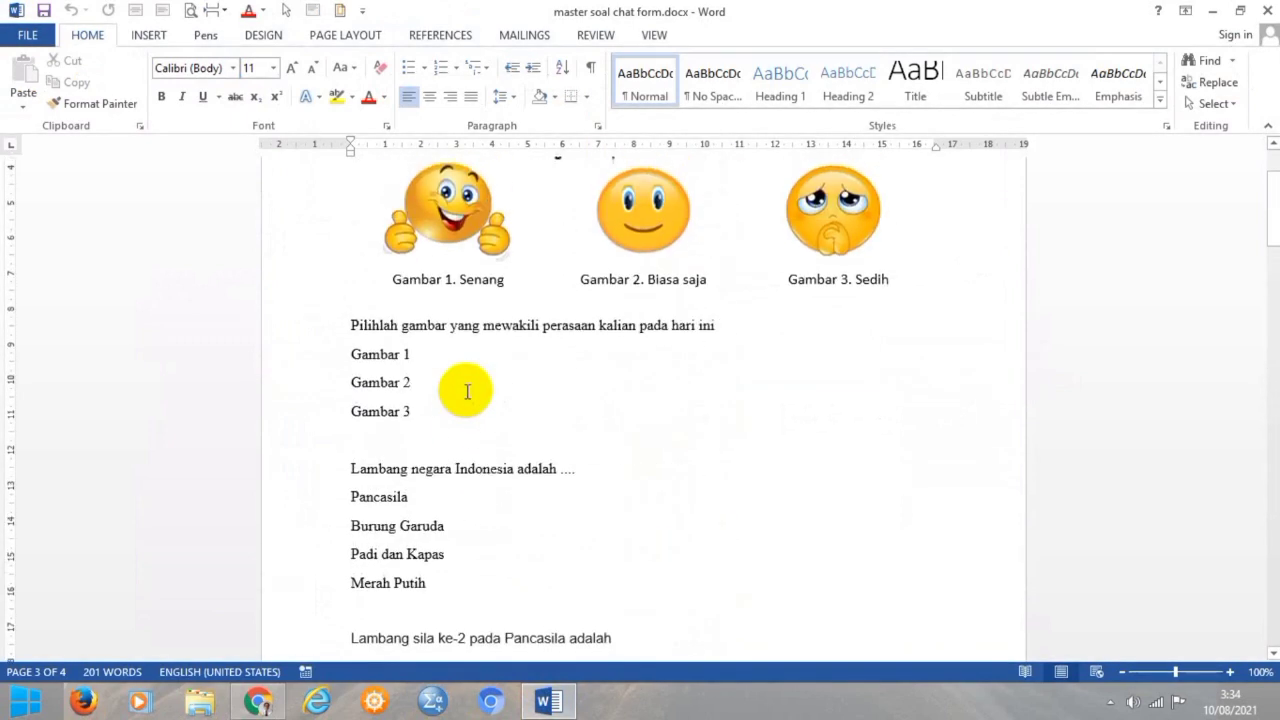
scroll(467, 391, "down", 2)
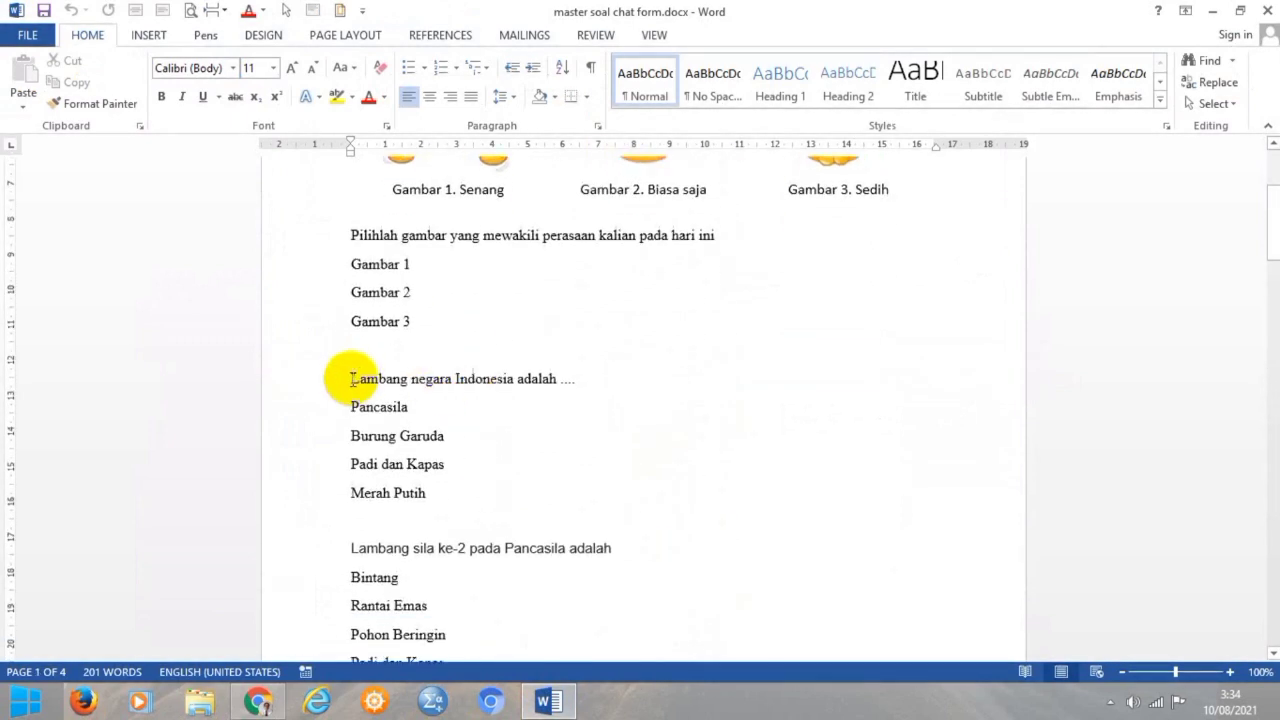
left_click_drag(349, 380, 575, 392)
key("ctrl+c")
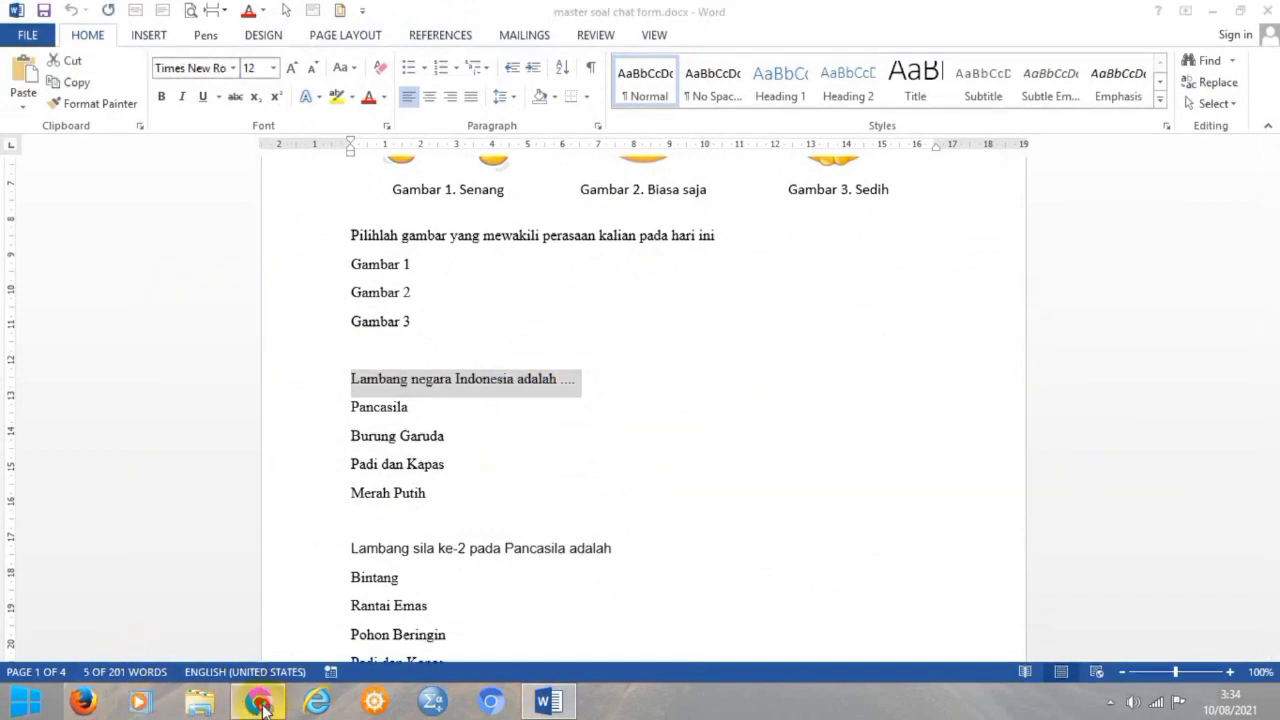
left_click(258, 702)
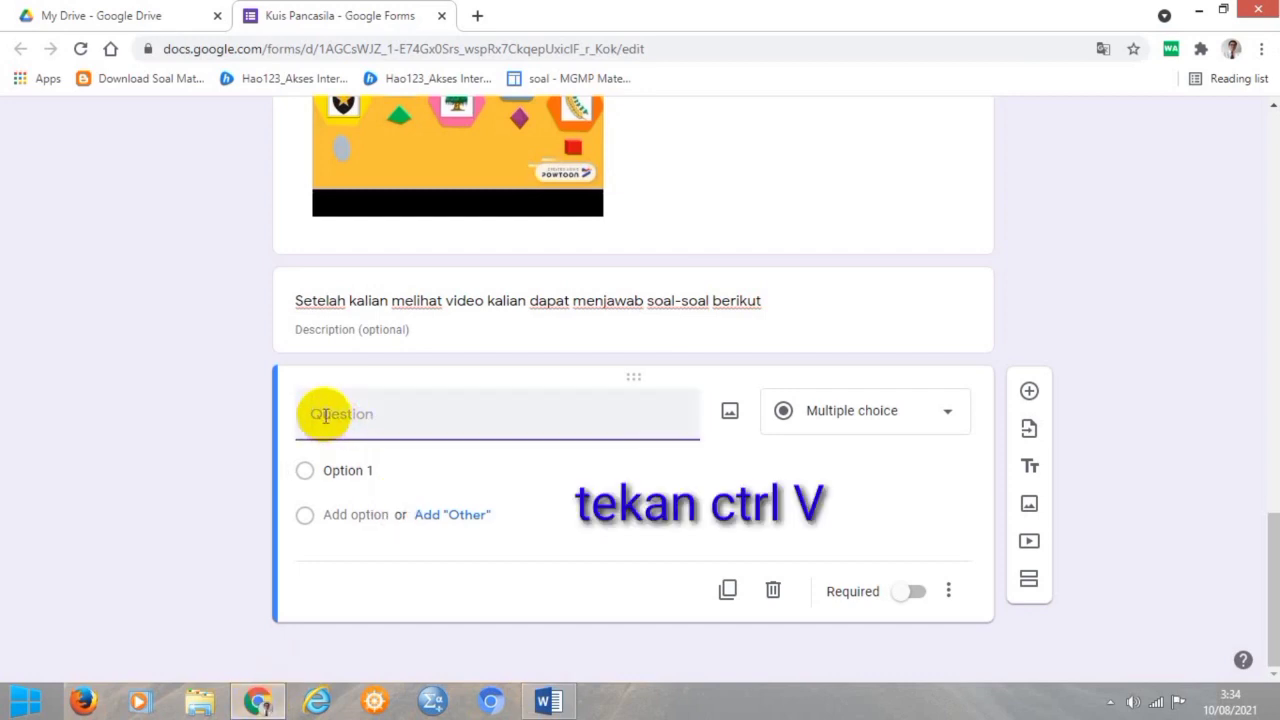
key("ctrl+v")
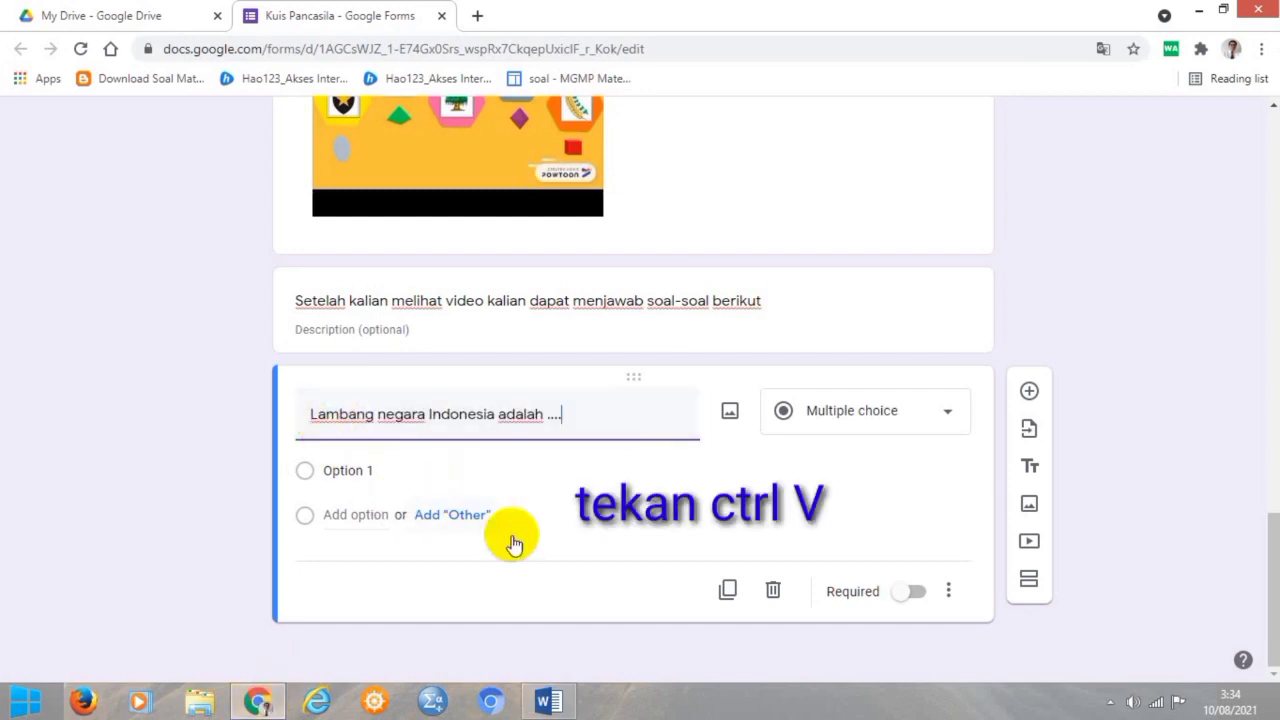
Copy Pancasila, Burung Garuda, Padi dan Kapas and Merah Putih from the Word document into the new question's options
left_click(547, 702)
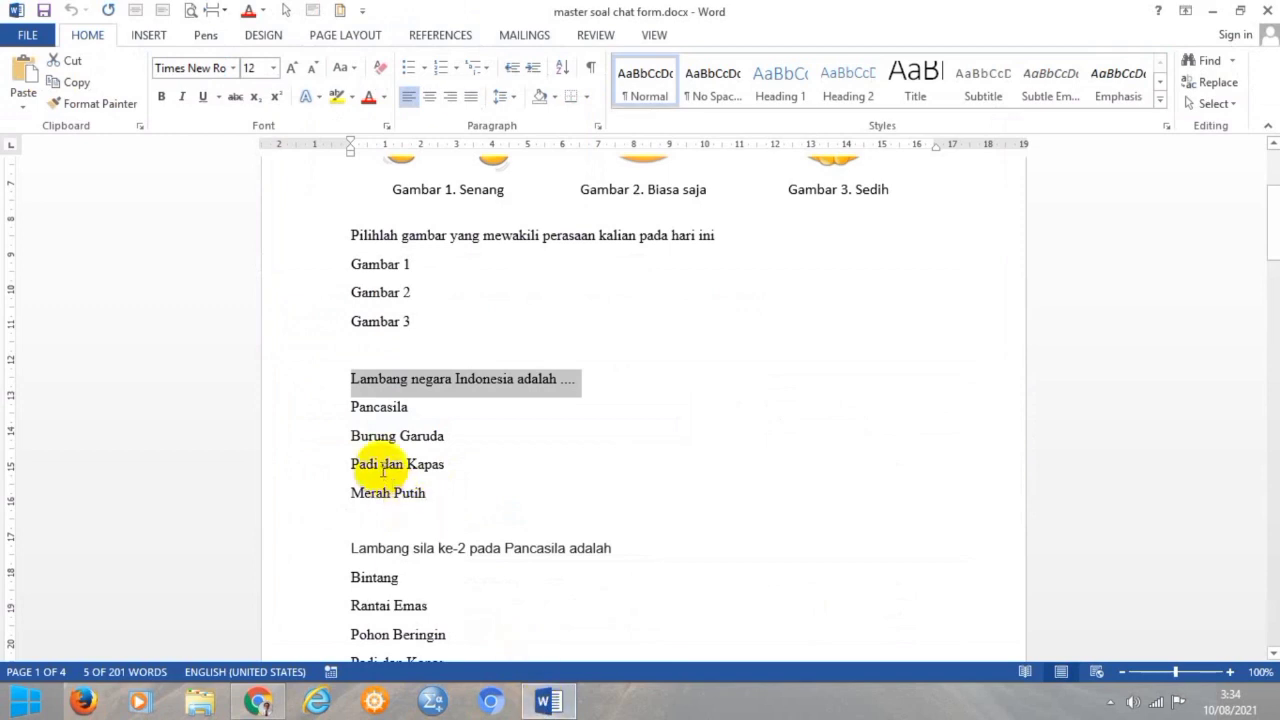
left_click_drag(351, 407, 432, 503)
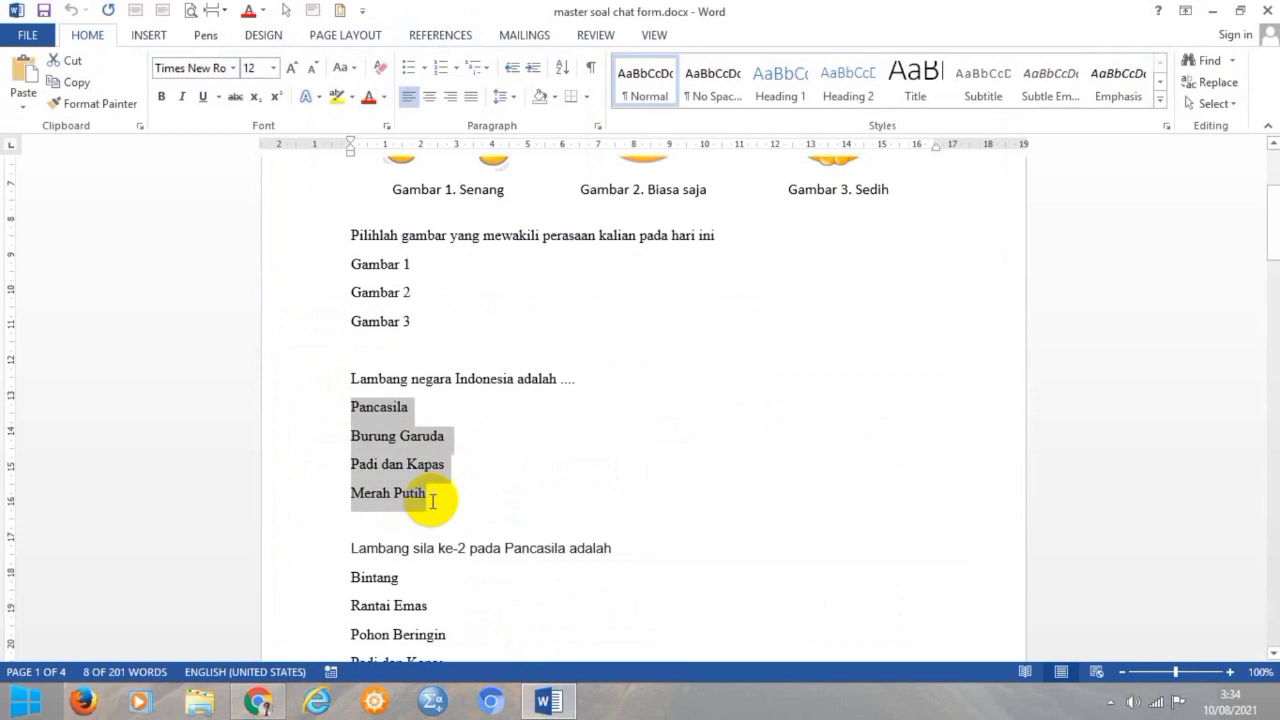
left_click(255, 704)
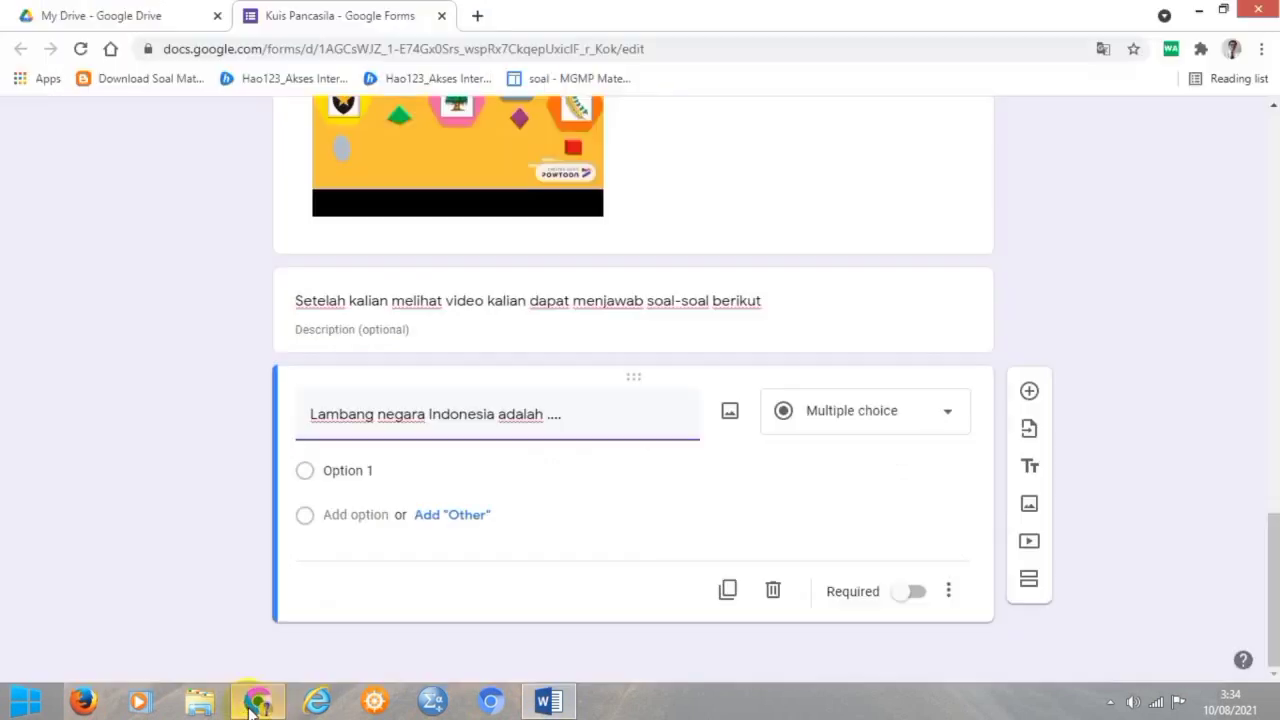
left_click(378, 470)
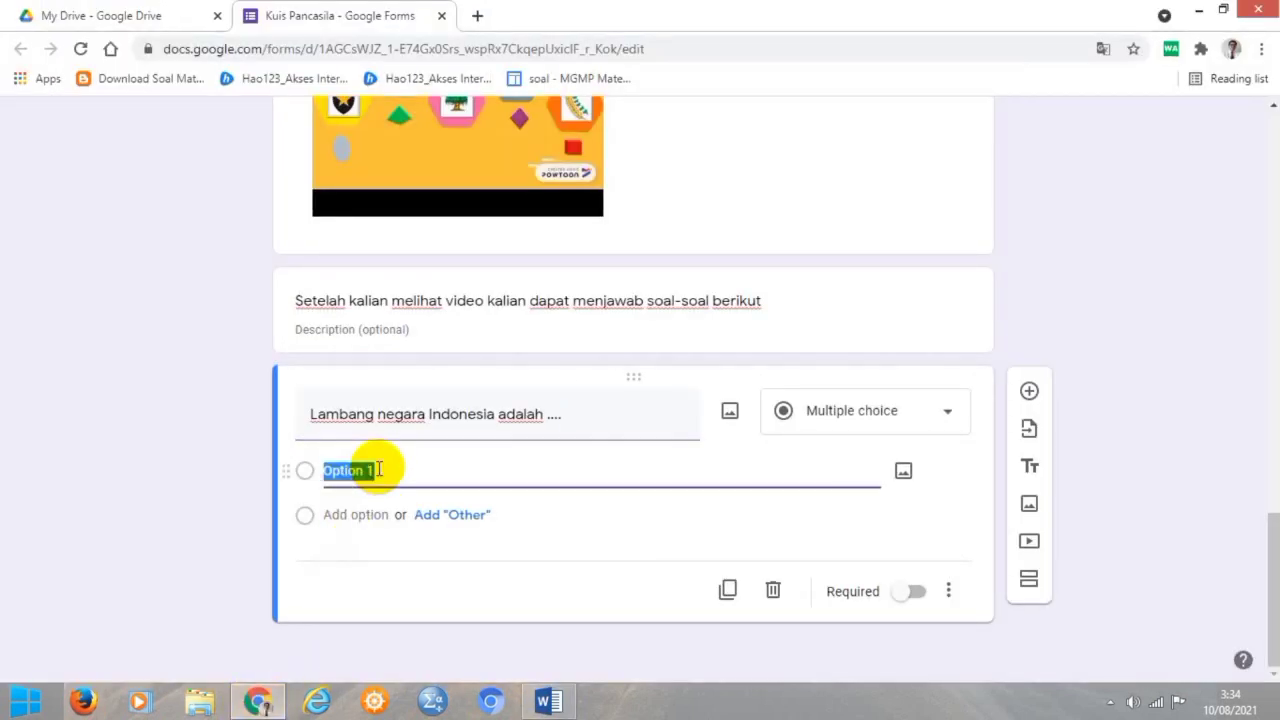
key("ctrl+v")
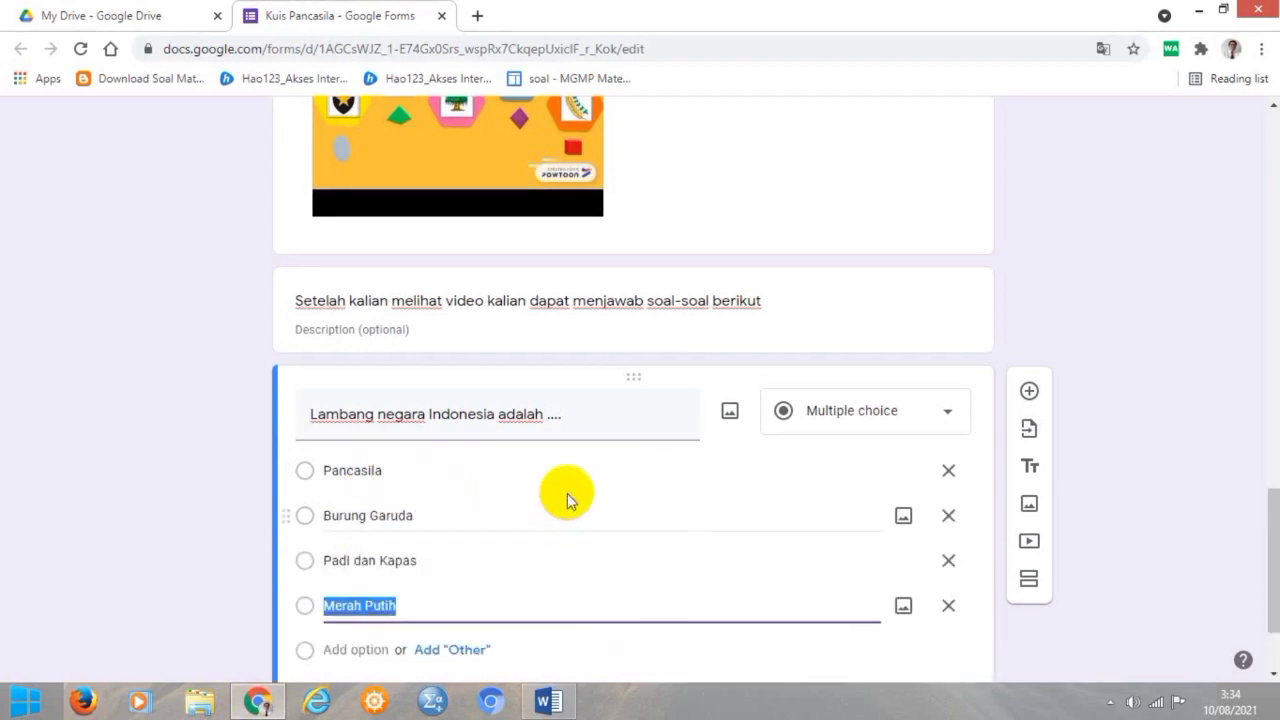
Turn the form into a quiz in the form settings, with marks released immediately after each submission, and save
scroll(567, 493, "down", 2)
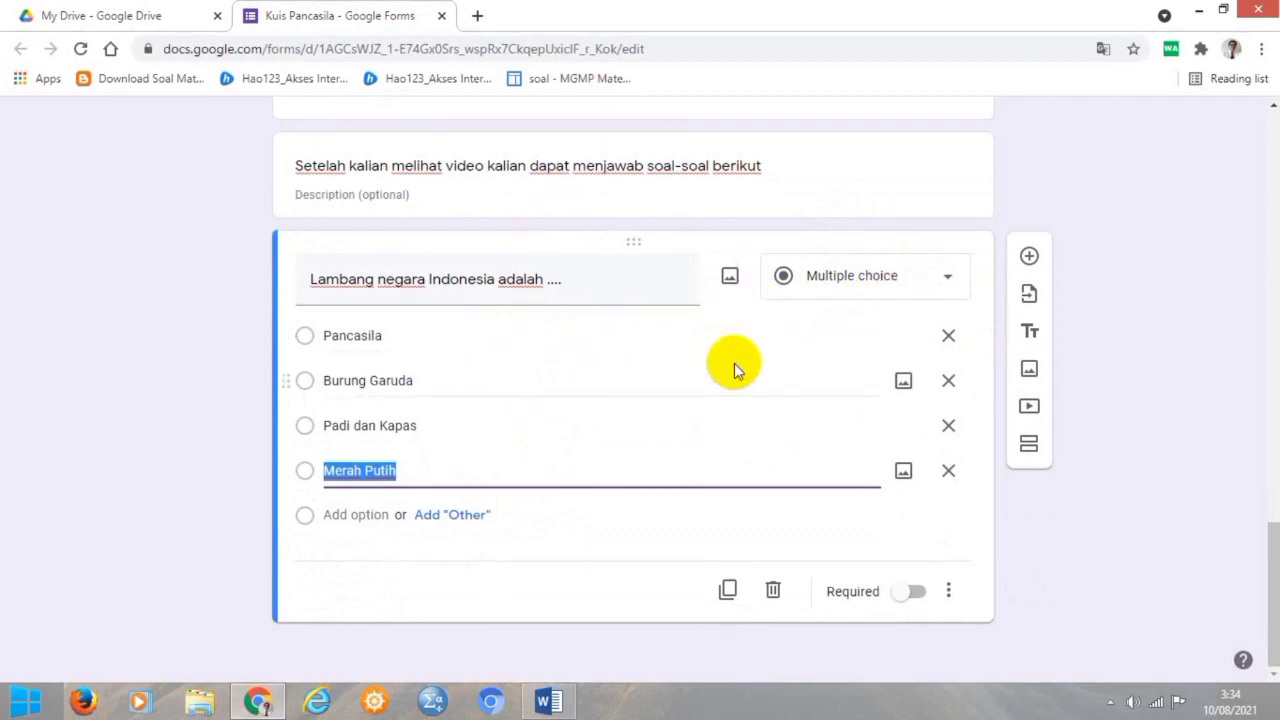
scroll(734, 363, "up", 4)
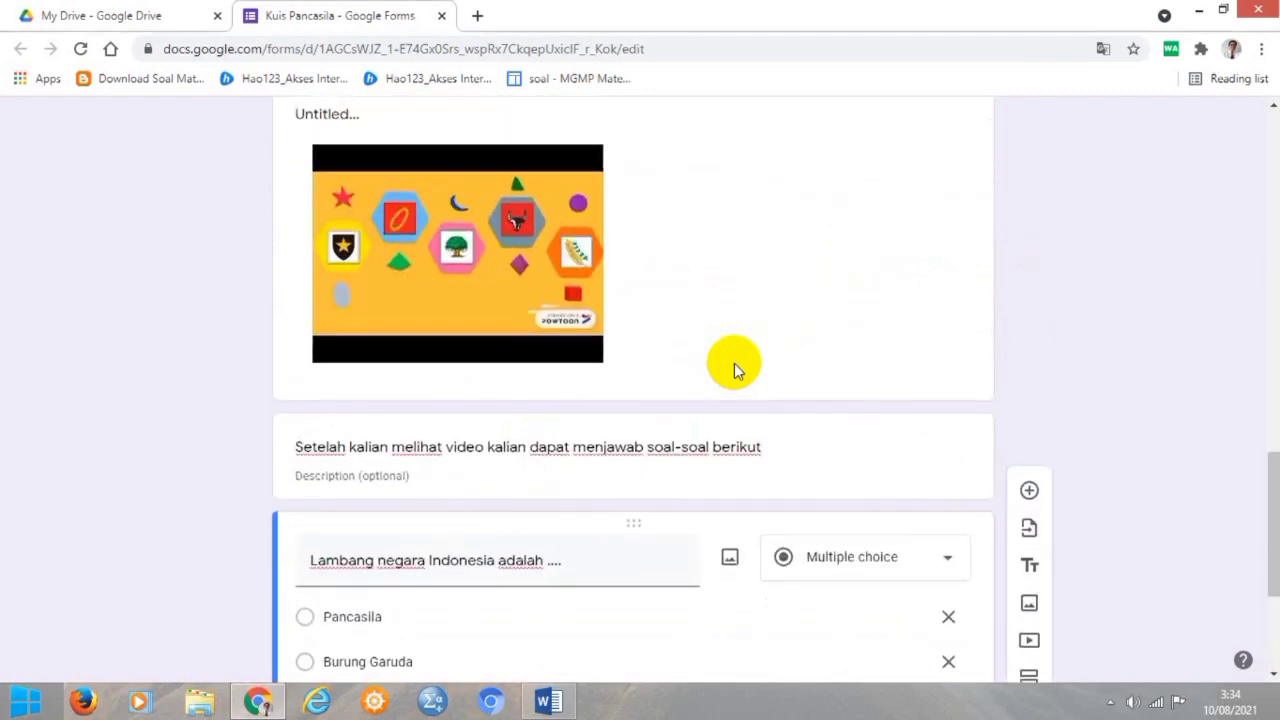
scroll(734, 363, "up", 10)
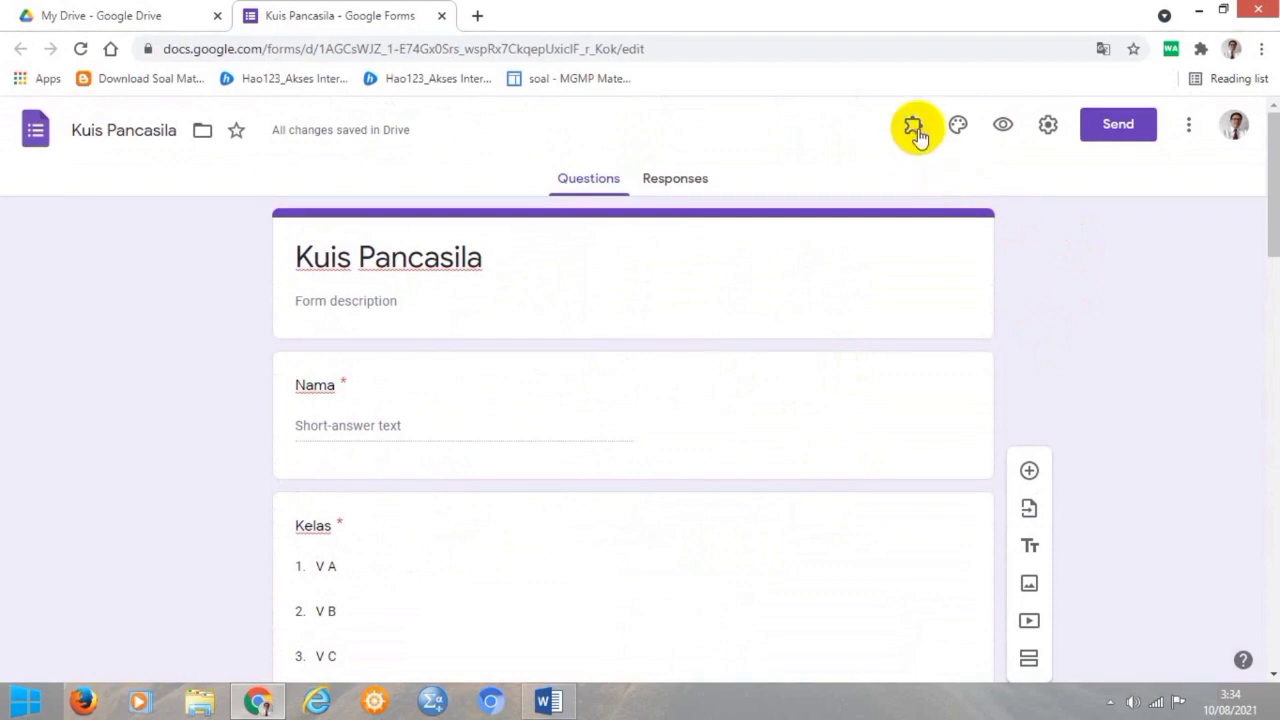
left_click(1047, 128)
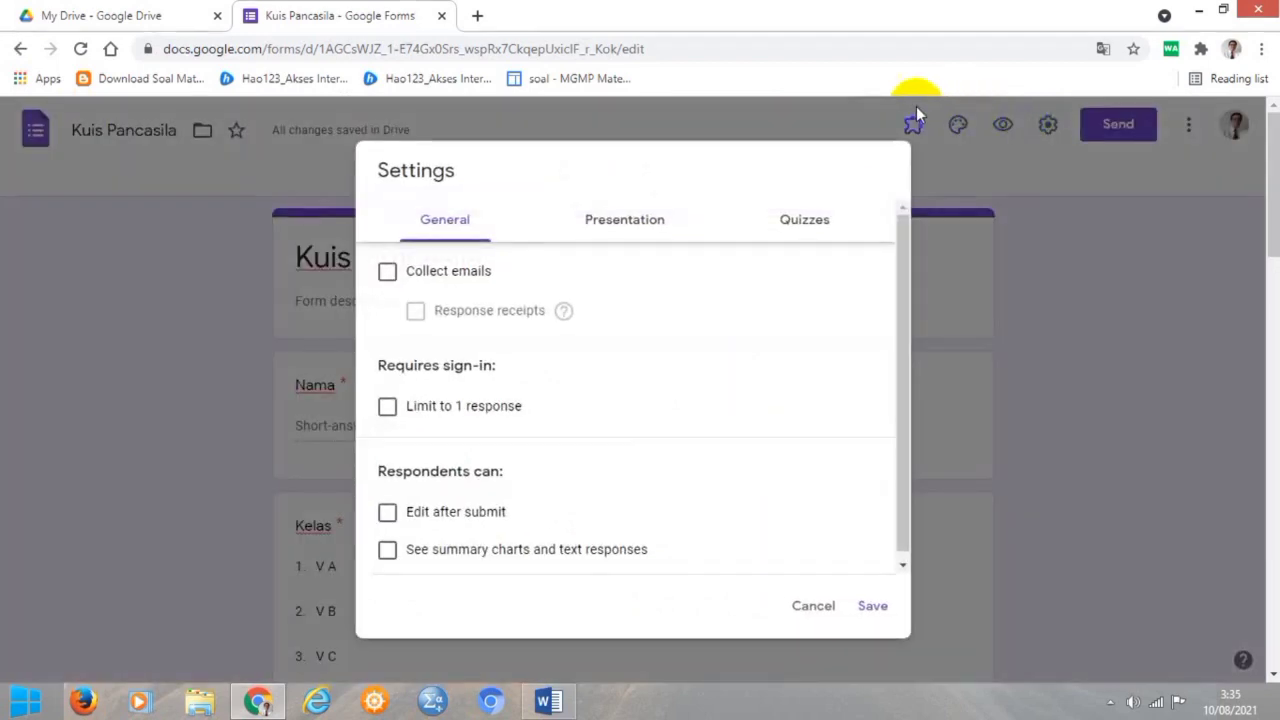
left_click(806, 222)
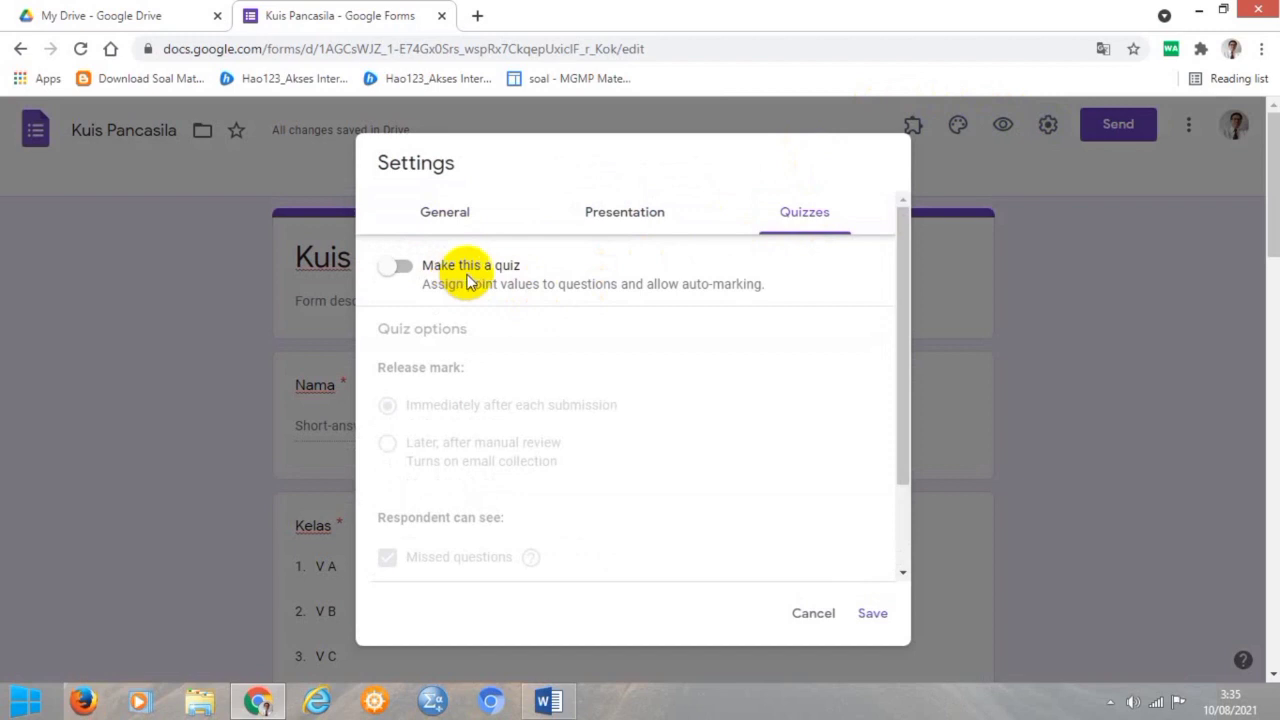
left_click(406, 270)
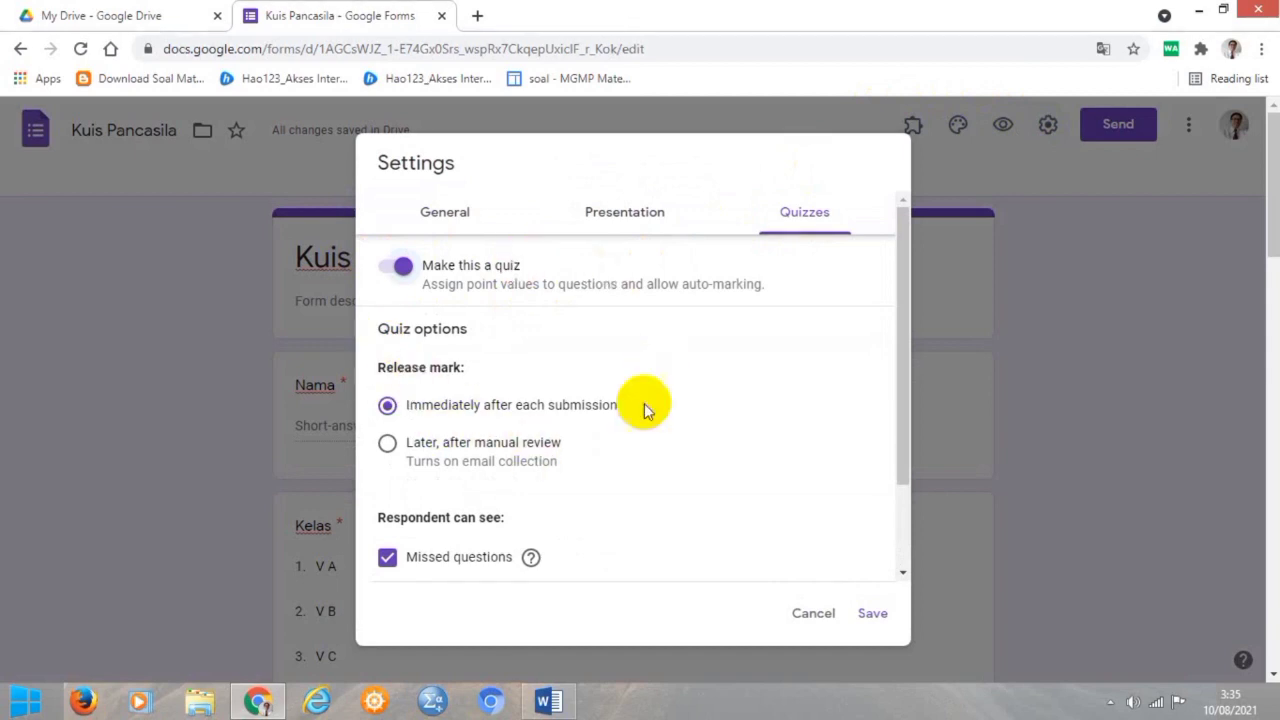
left_click_drag(903, 315, 920, 406)
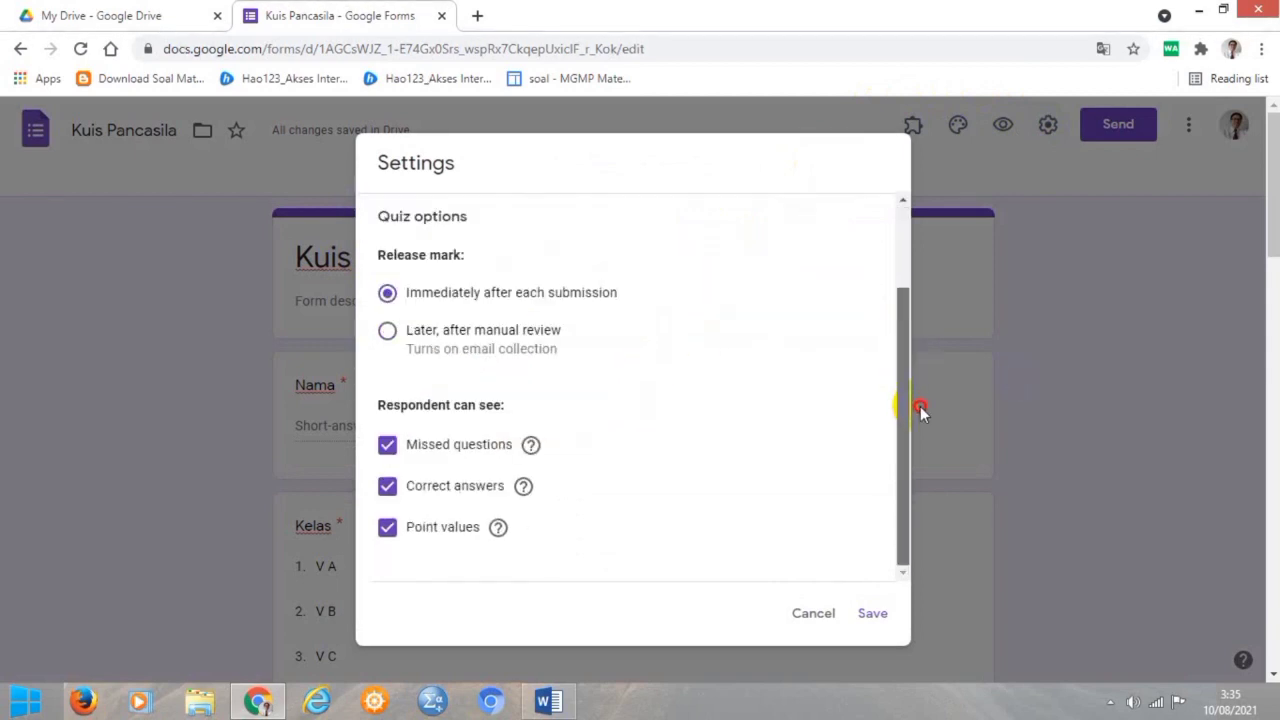
left_click(870, 618)
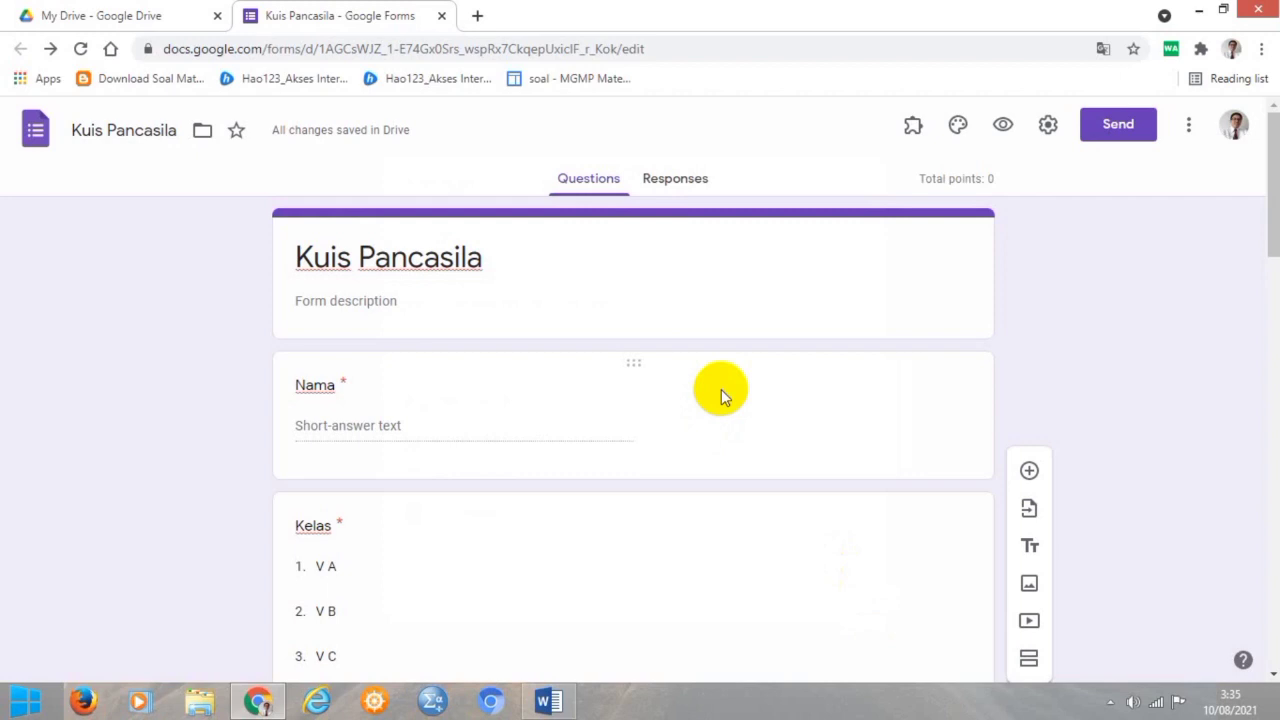
Set the answer key of the "Lambang negara Indonesia adalah ...." question to Burung Garuda, worth 10 points
scroll(721, 389, "down", 8)
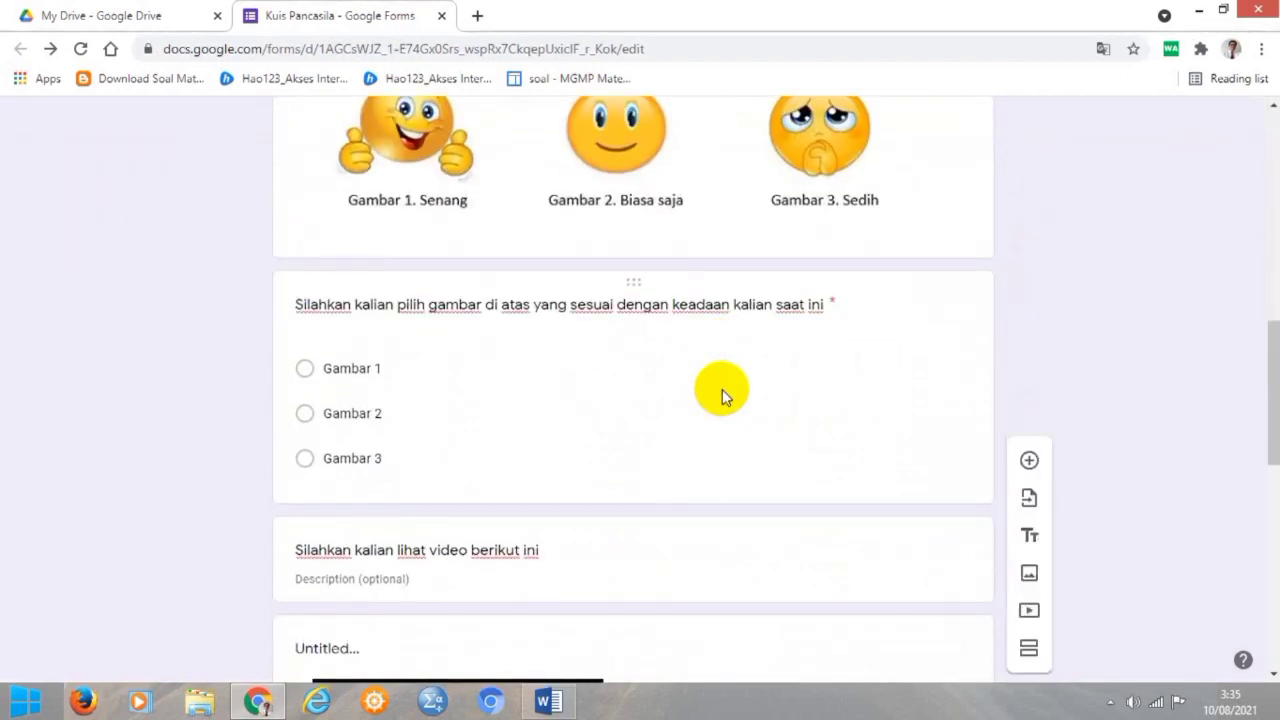
scroll(722, 389, "down", 6)
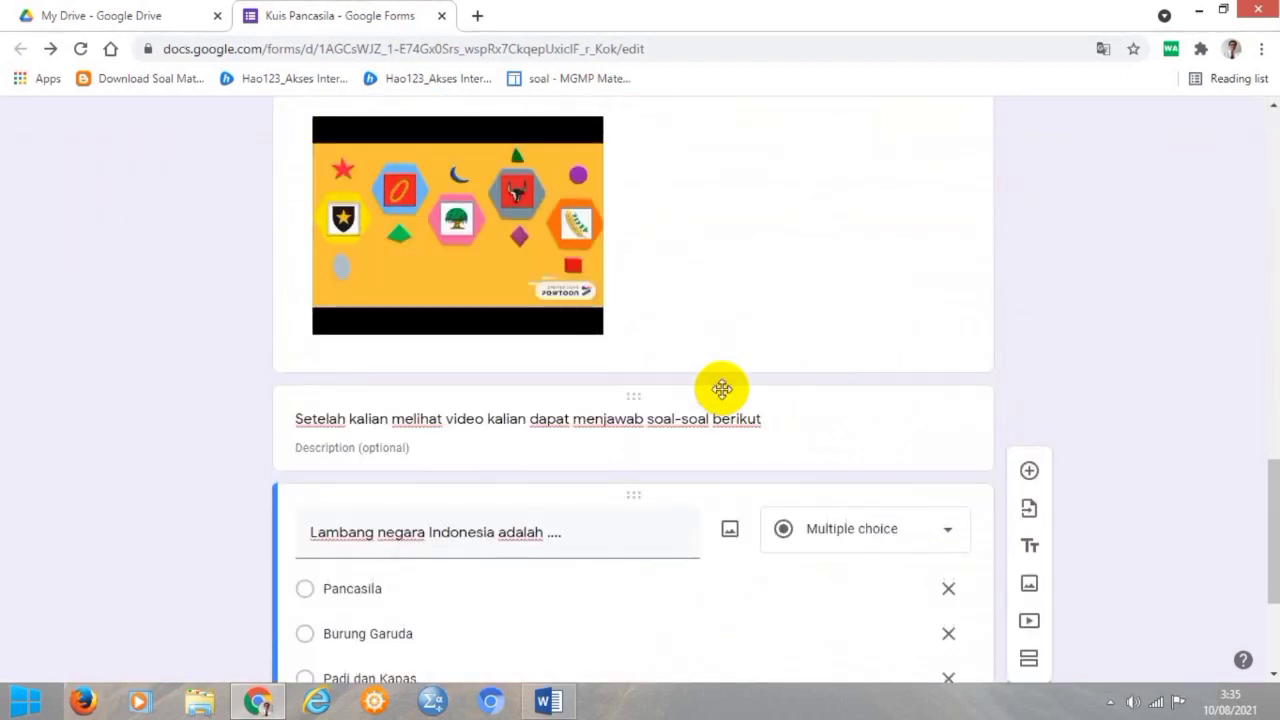
scroll(722, 389, "up", 3)
scroll(722, 389, "down", 3)
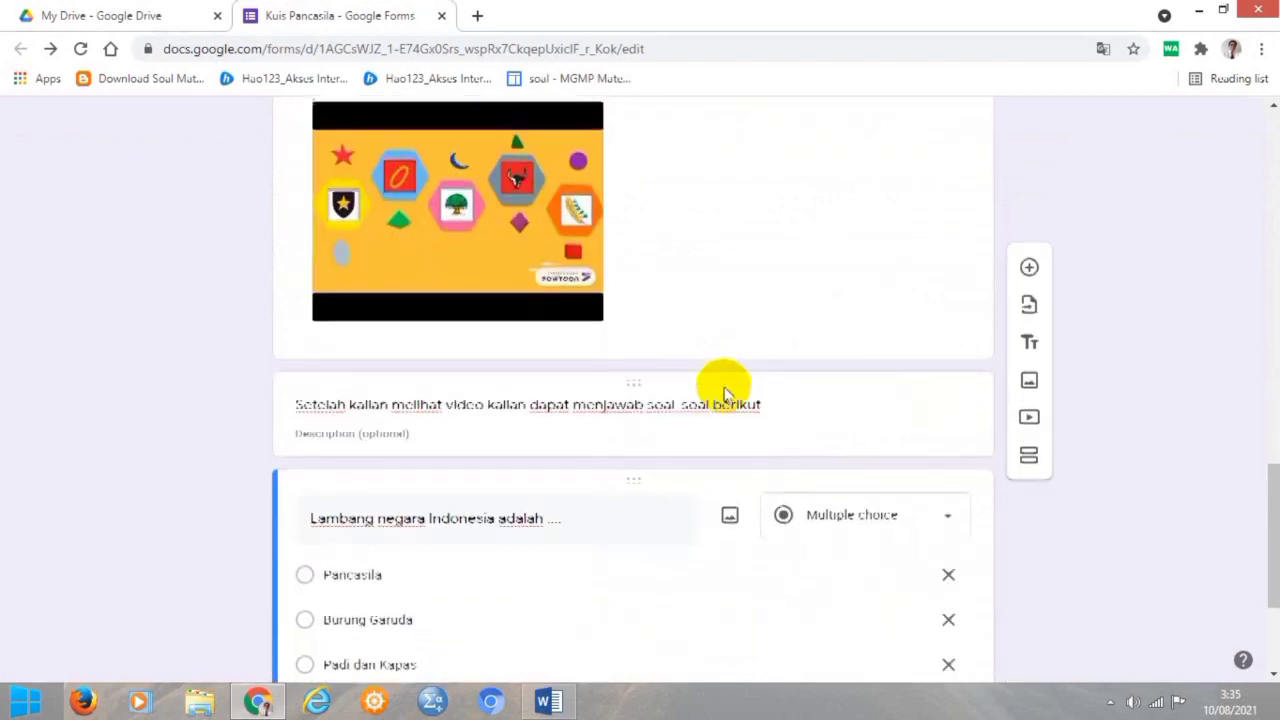
scroll(724, 392, "down", 3)
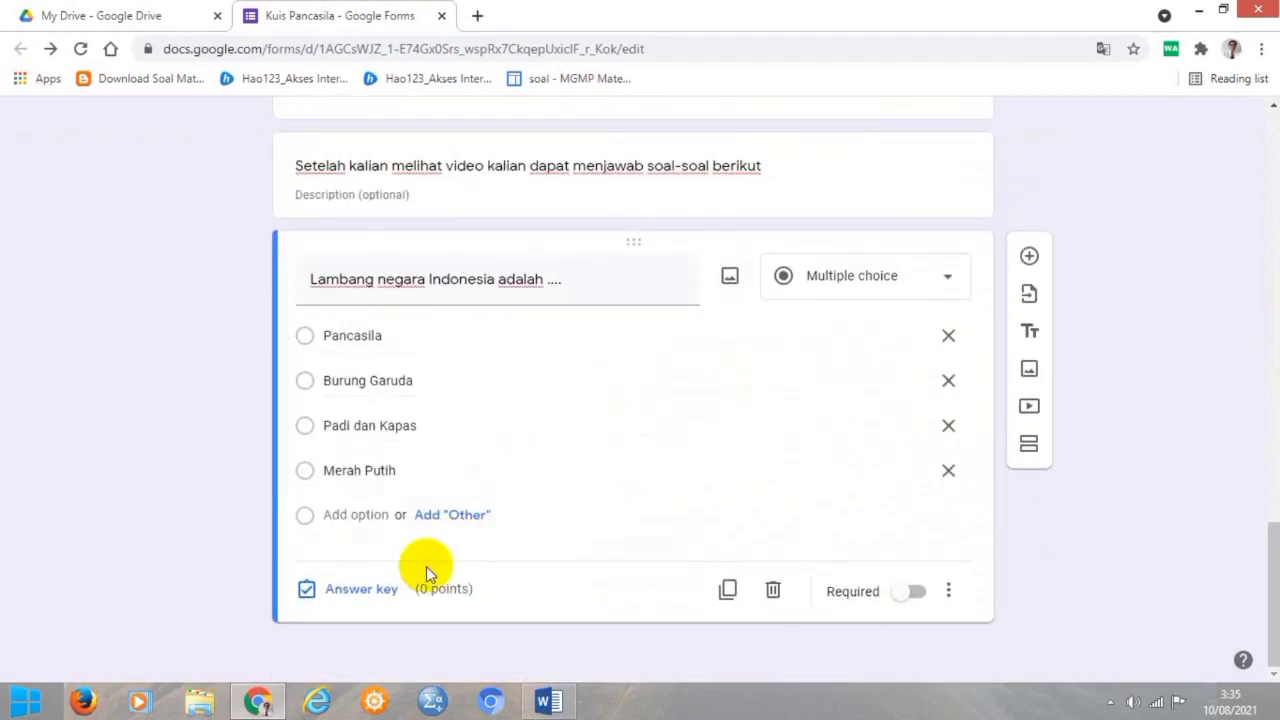
left_click(339, 594)
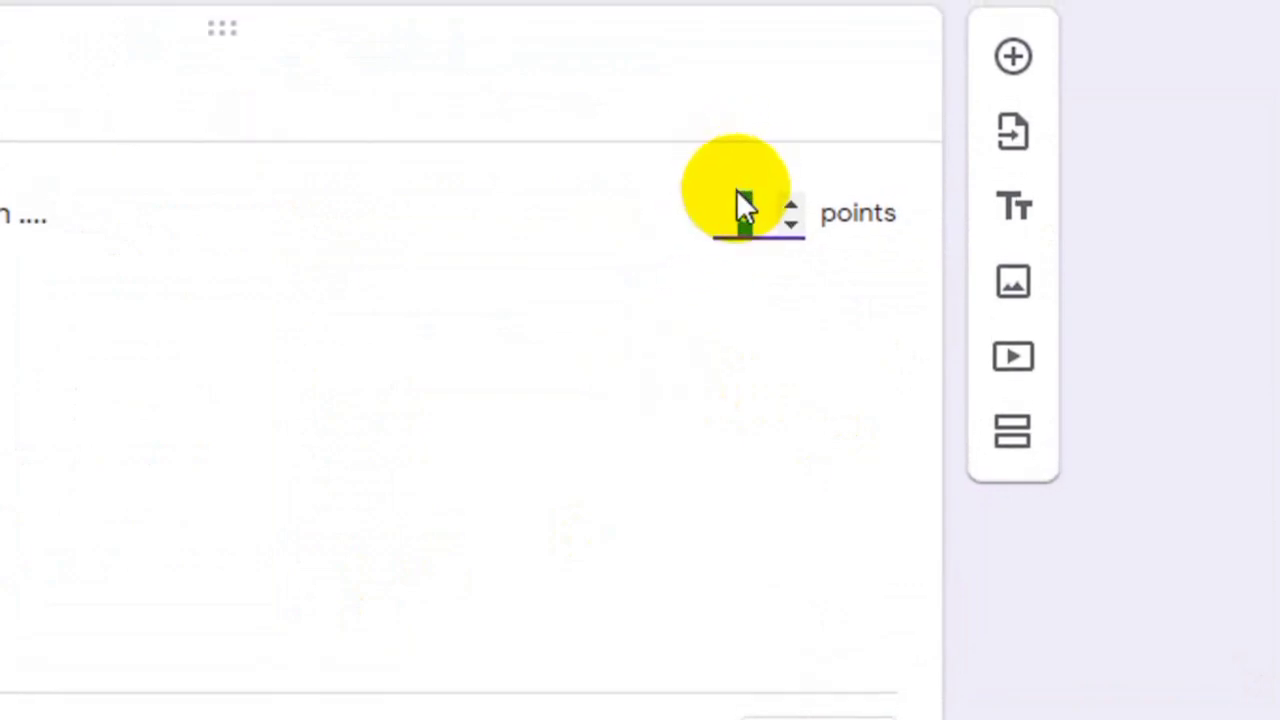
key("BackSpace")
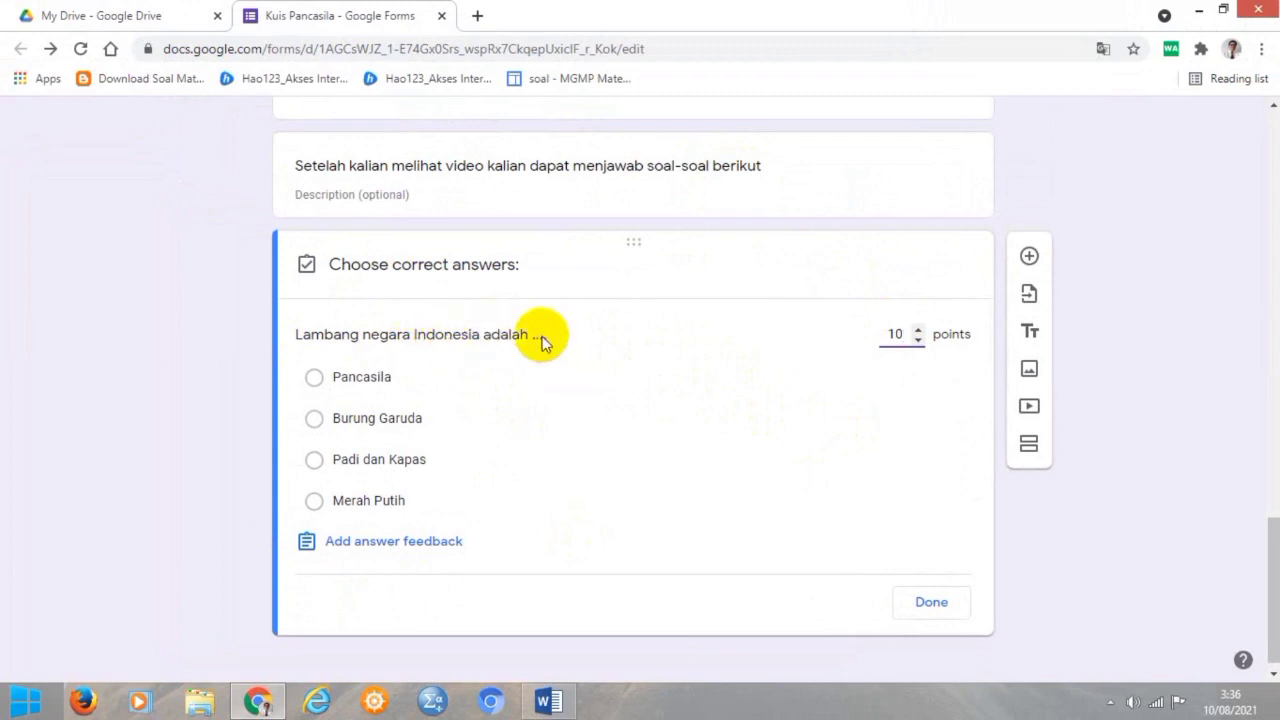
left_click(315, 419)
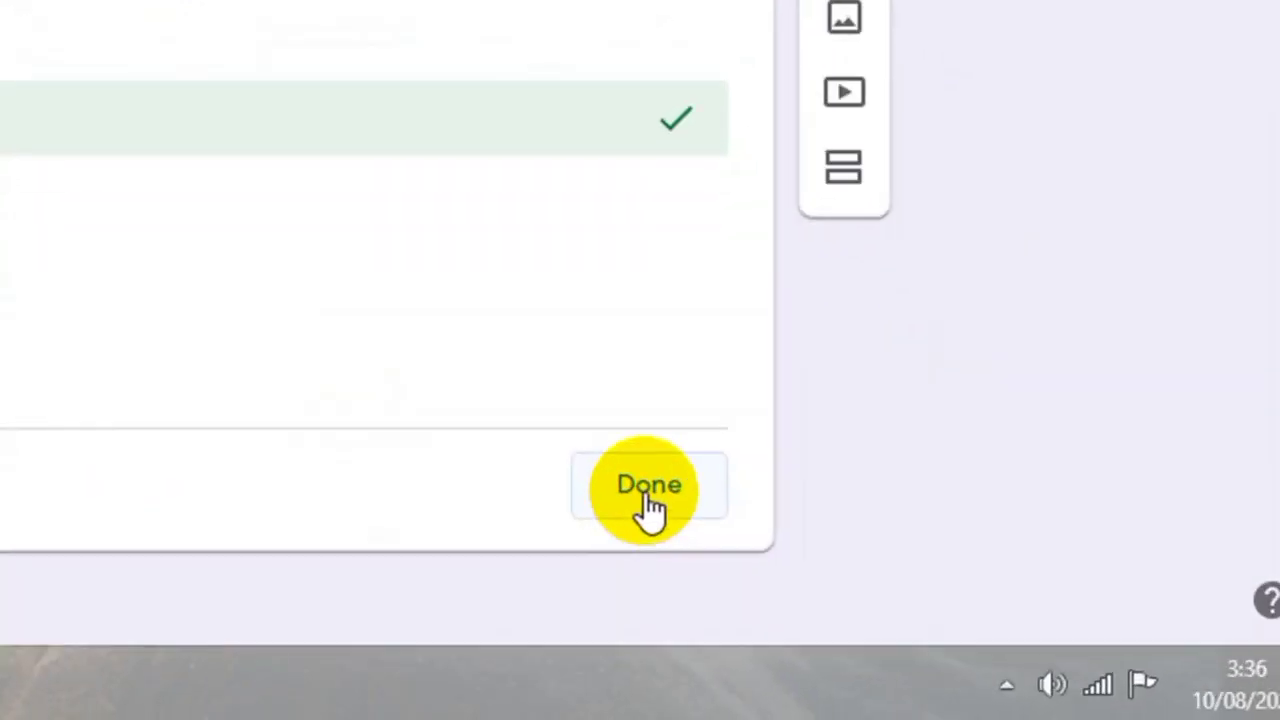
left_click(929, 606)
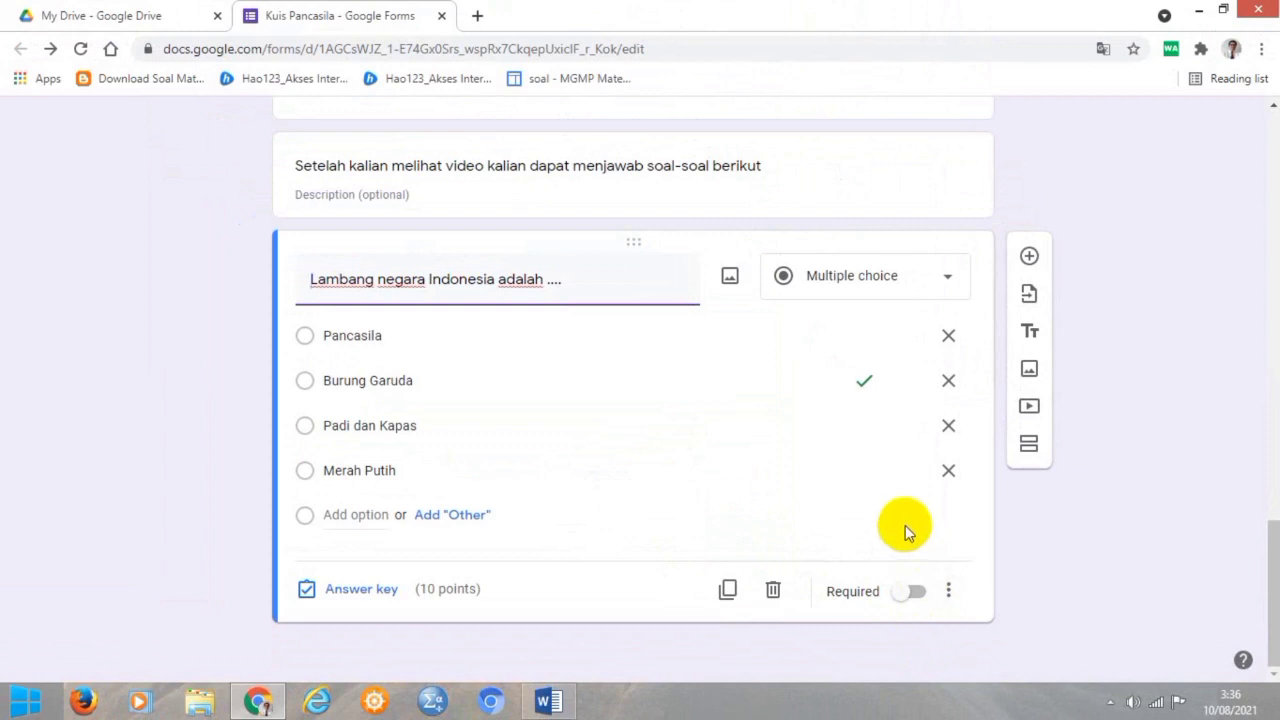
Add a multiple-choice question and fill in "Lambang sila ke-2 pada Pancasila adalah...", copied from the Word document "master soal chat form.docx"
left_click(1030, 258)
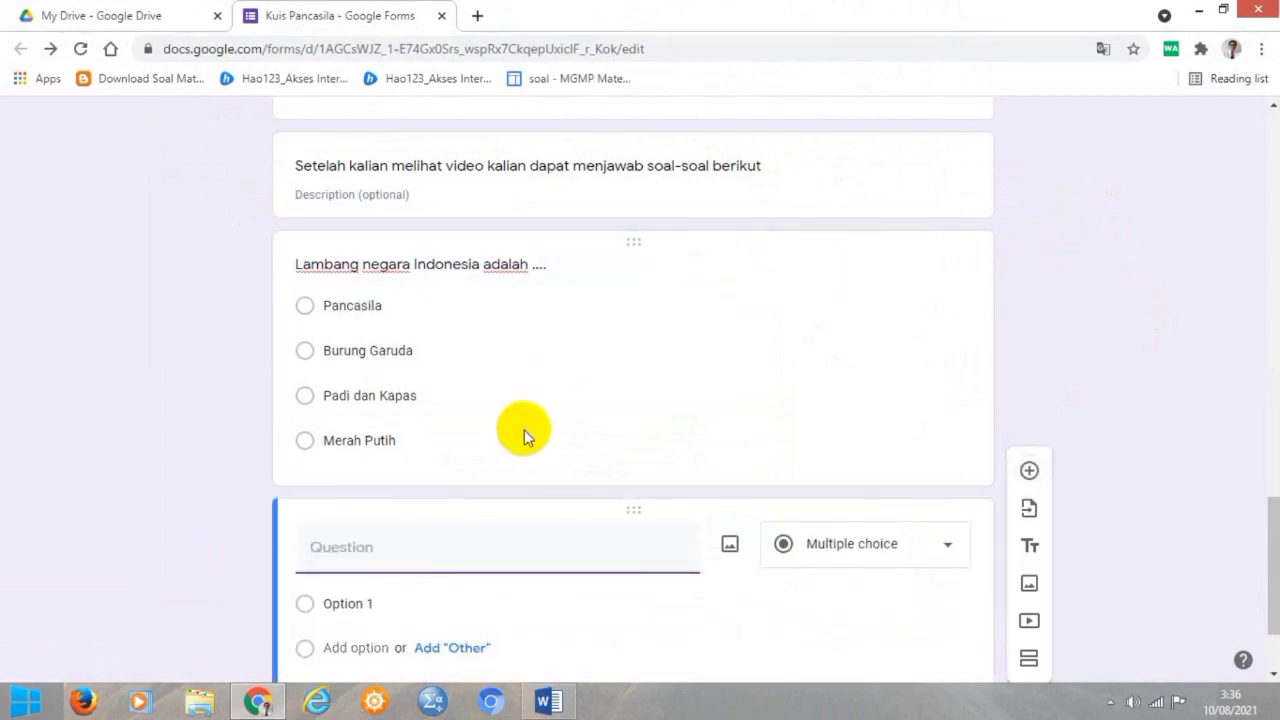
scroll(491, 551, "down", 2)
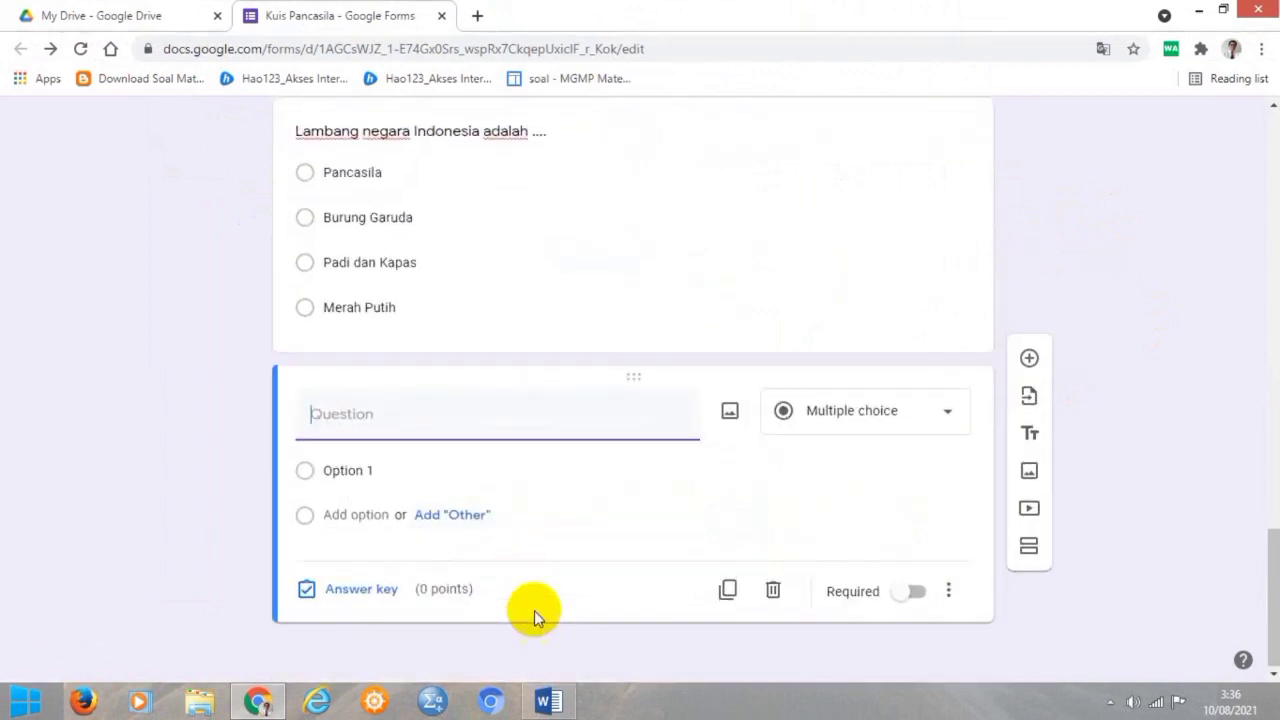
left_click(548, 701)
scroll(502, 453, "down", 3)
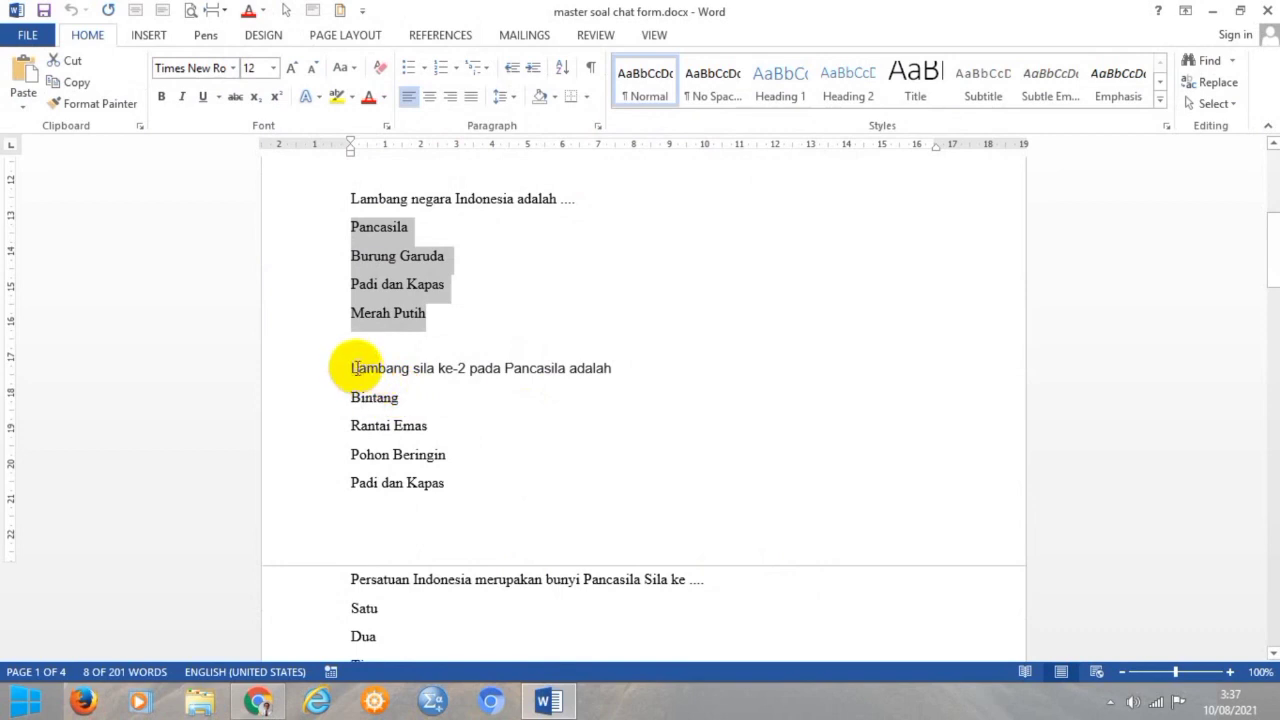
left_click_drag(352, 368, 609, 380)
key("ctrl+c")
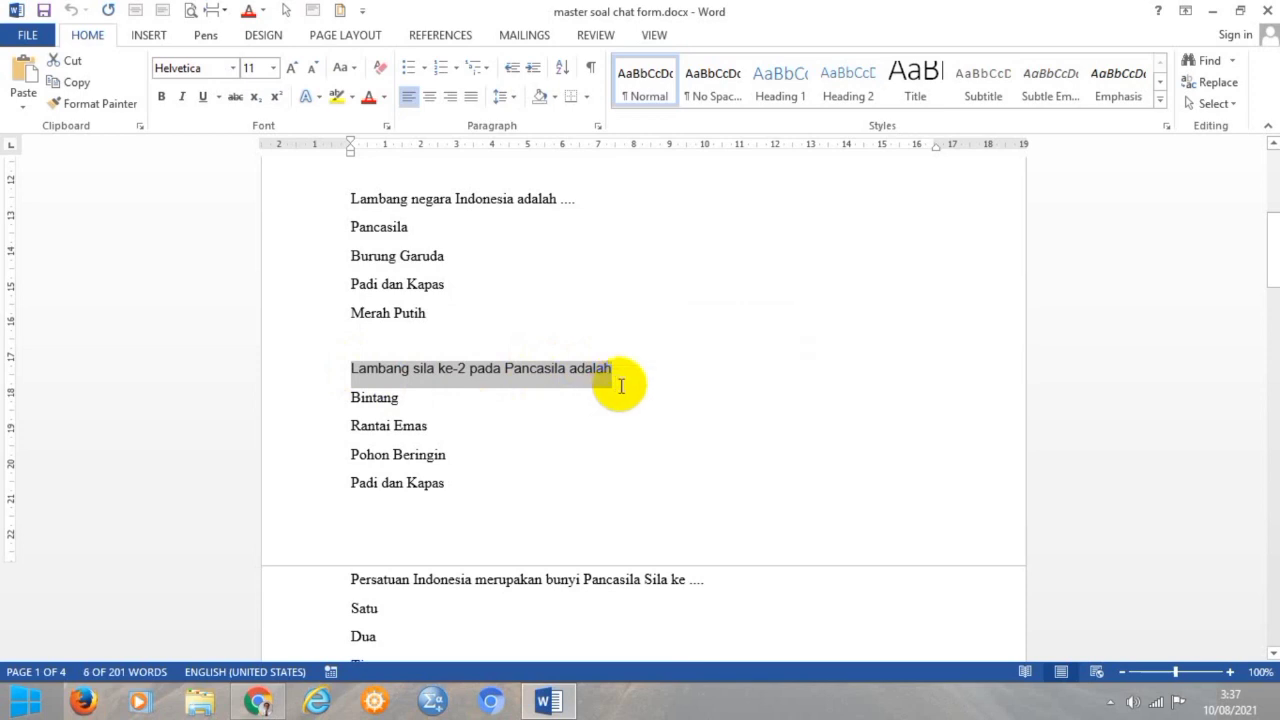
left_click(258, 701)
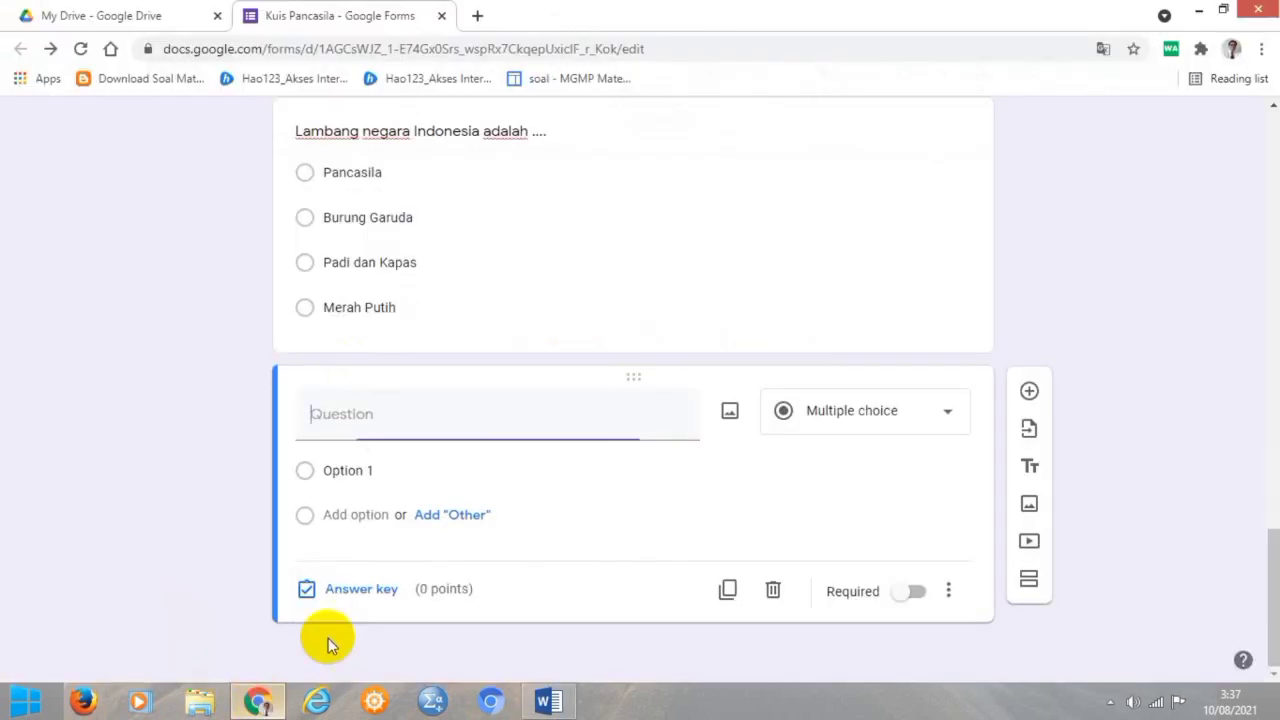
left_click(343, 416)
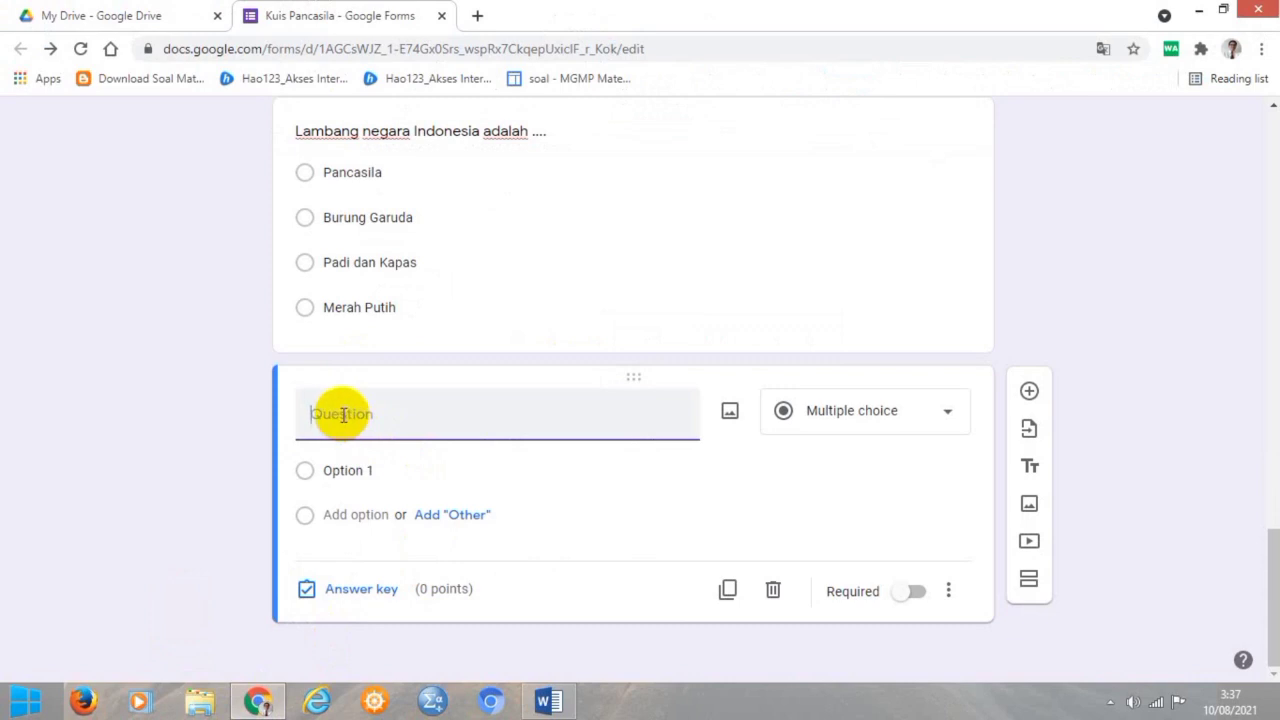
key("ctrl+v")
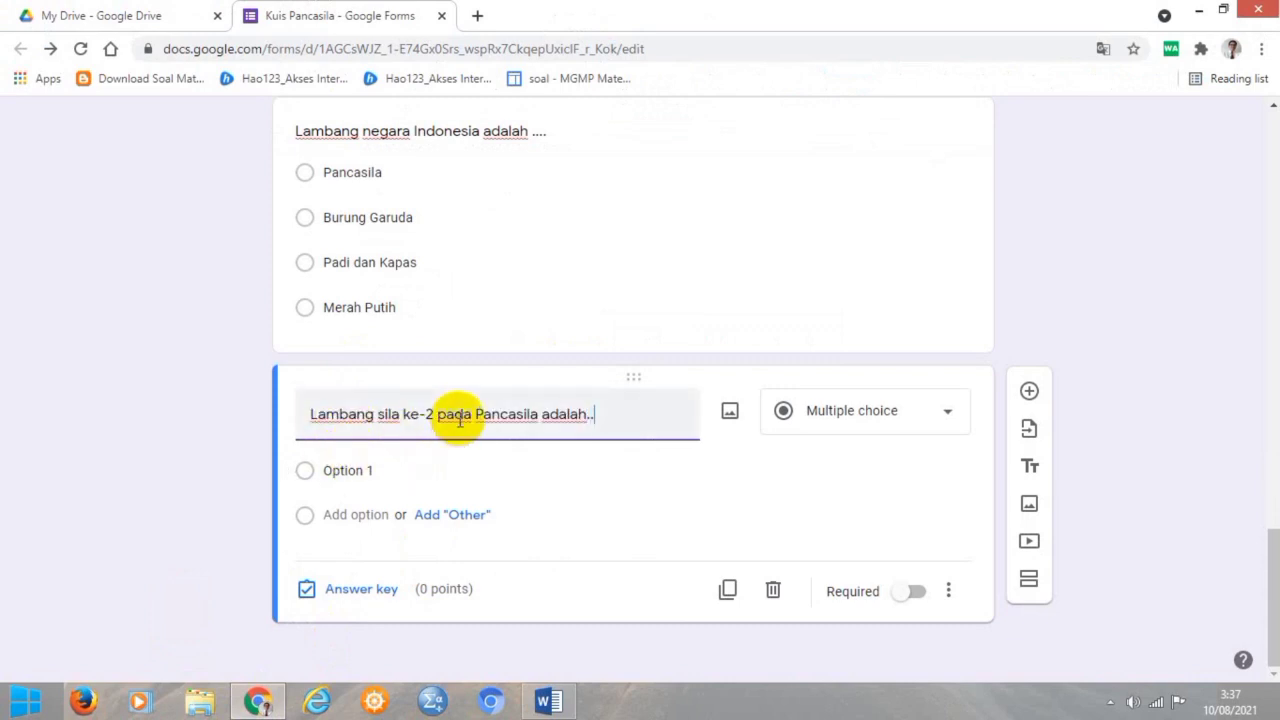
Copy Bintang, Rantai Emas, Pohon Beringin and Padi dan Kapas from the Word document into the second quiz question's options
left_click(545, 700)
left_click_drag(343, 394, 443, 505)
key("ctrl+c")
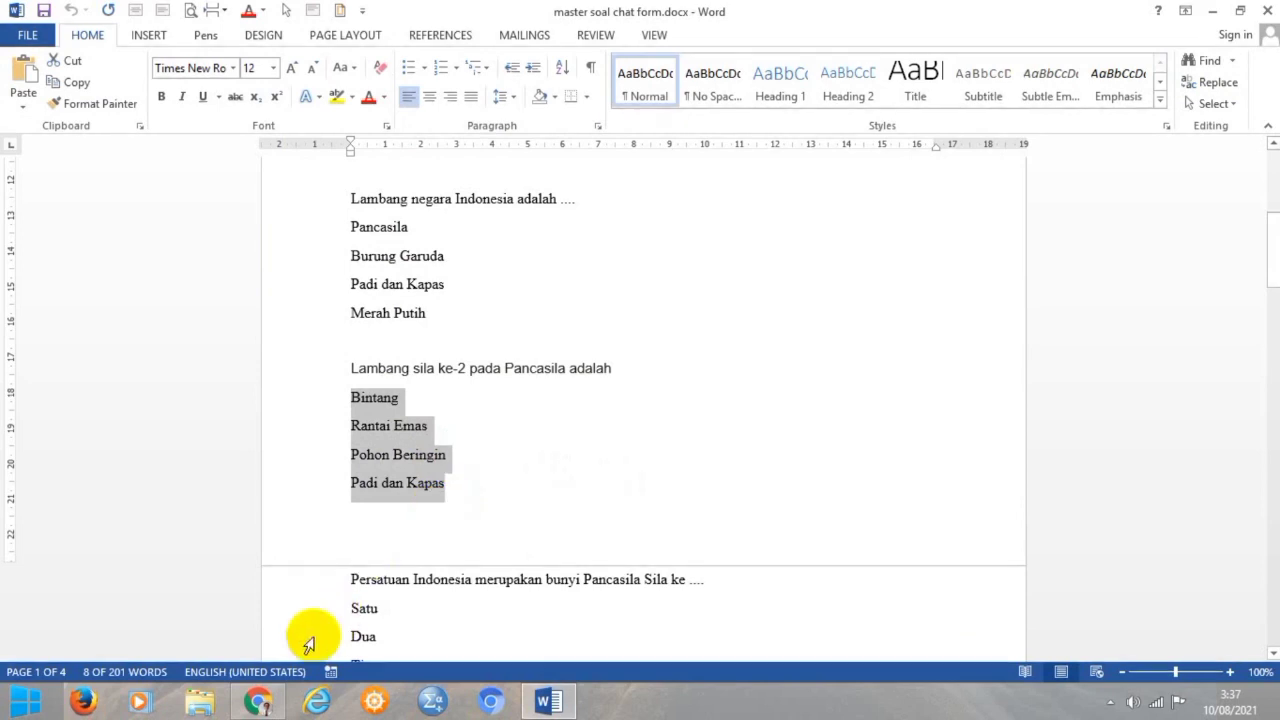
left_click(258, 700)
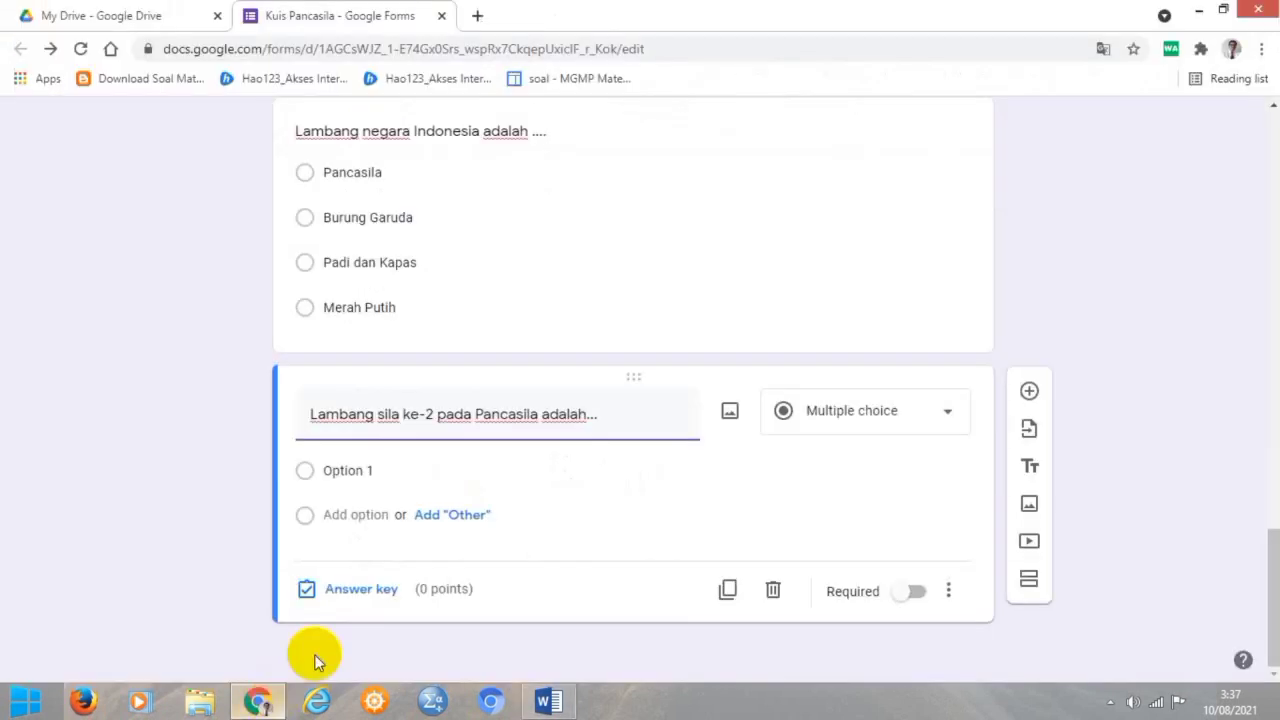
left_click(392, 465)
key("ctrl+v")
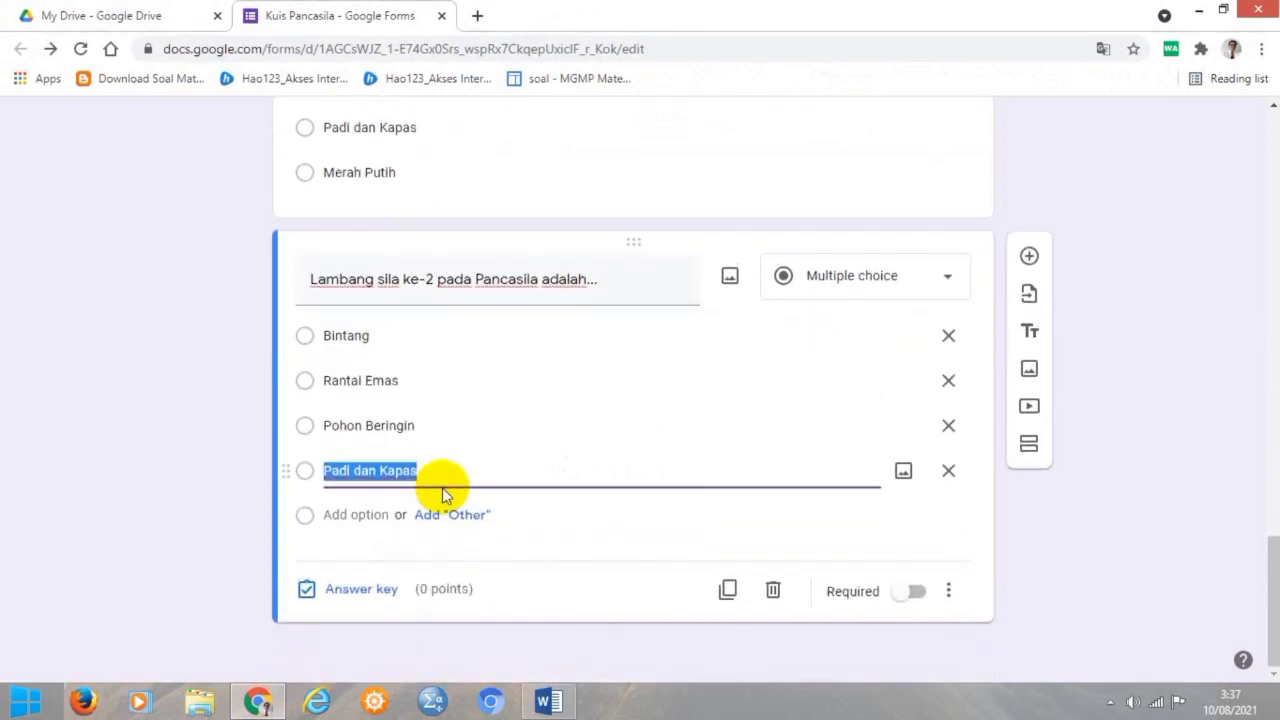
Set the answer key of the "Lambang sila ke-2" question to Rantai Emas, worth 10 points
left_click(359, 592)
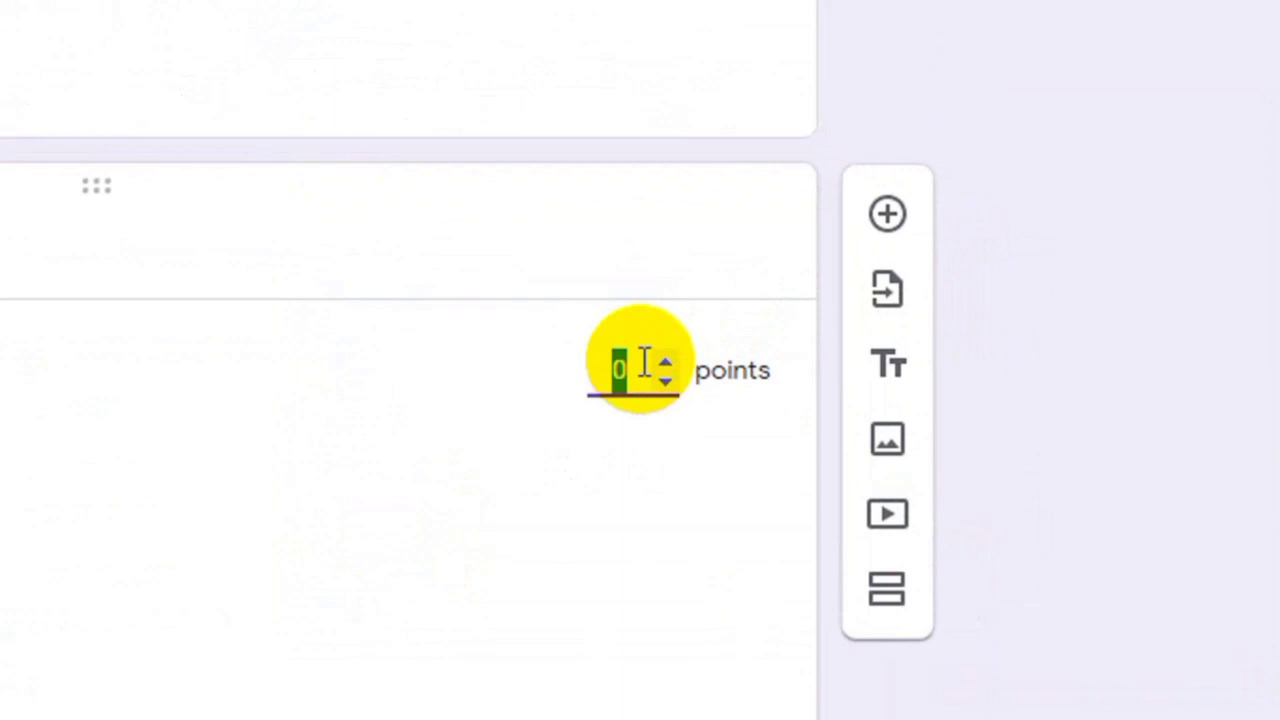
type("1")
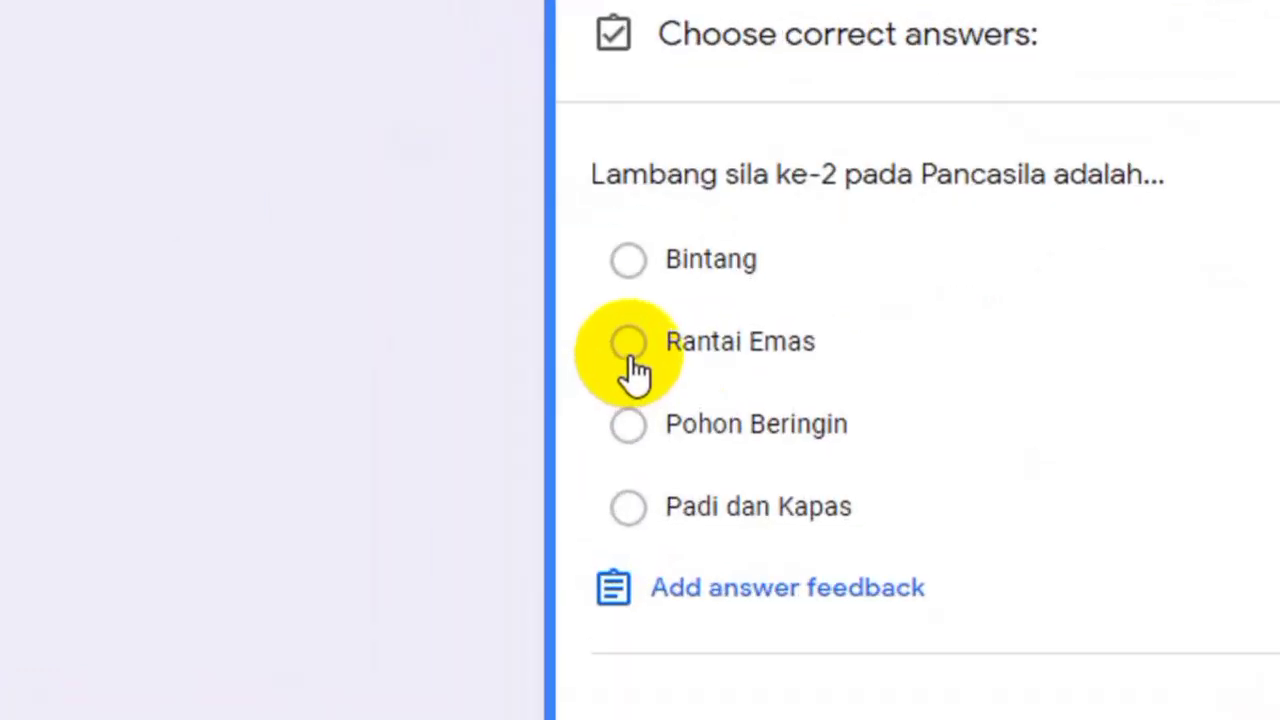
left_click(628, 343)
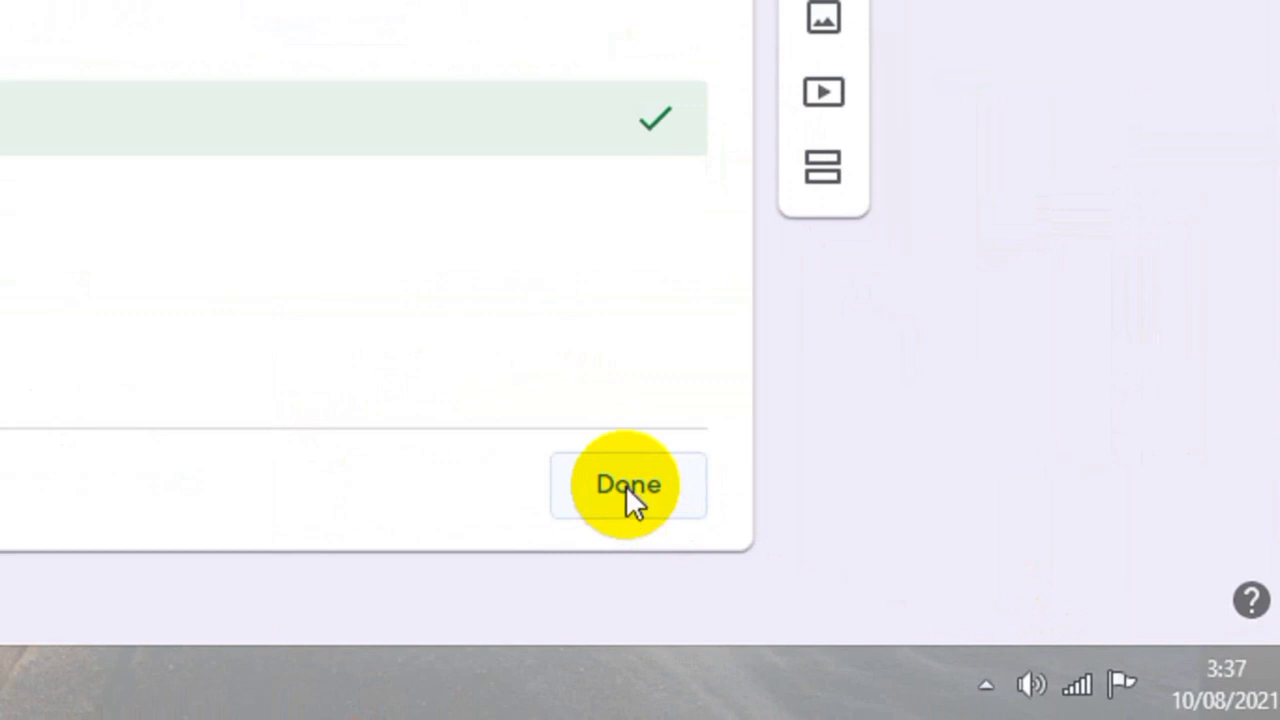
left_click(625, 485)
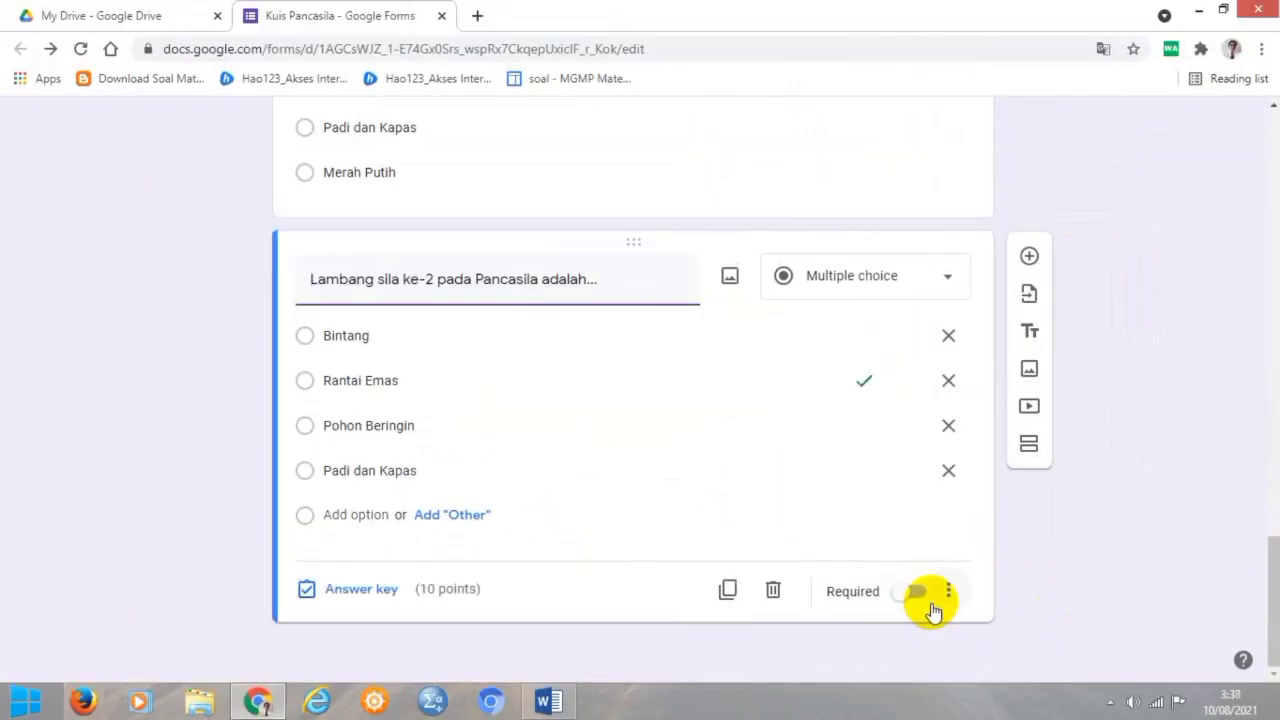
Add a multiple-choice question and fill in "Persatuan Indonesia merupakan bunyi Pancasila Sila ke ....", copied from the Word document "master soal chat form.docx"
left_click(1030, 262)
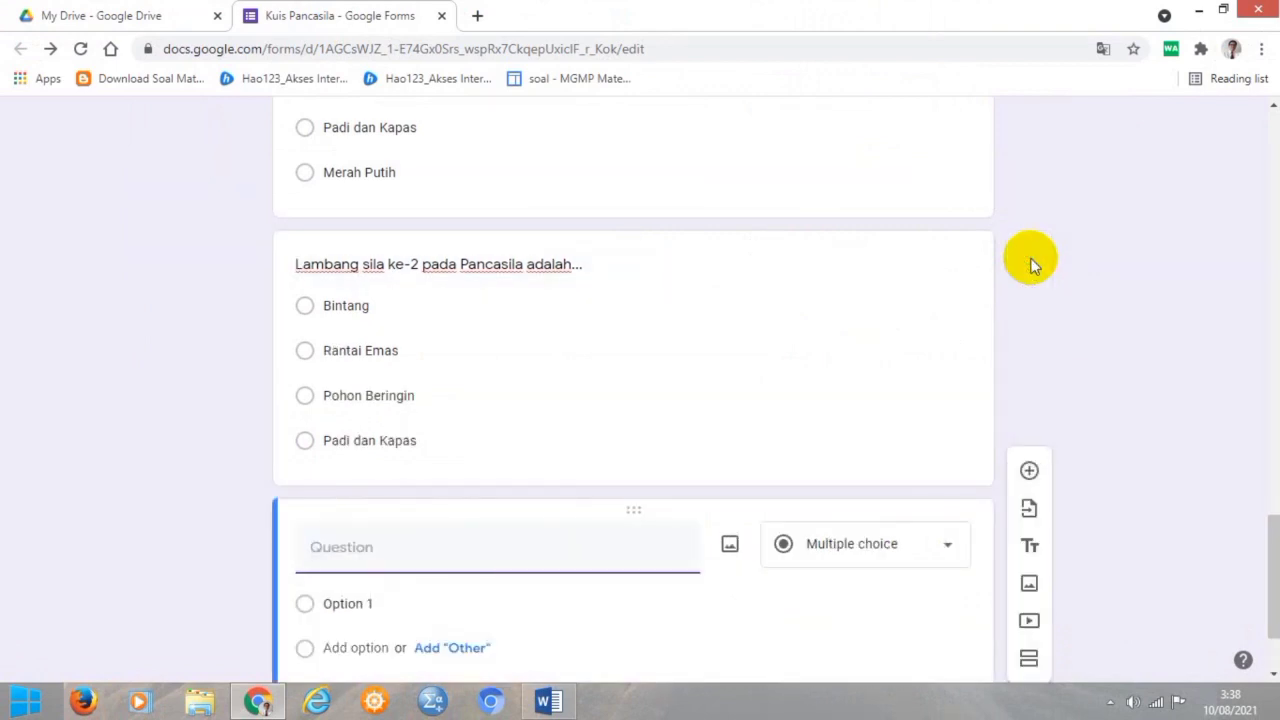
scroll(694, 334, "down", 2)
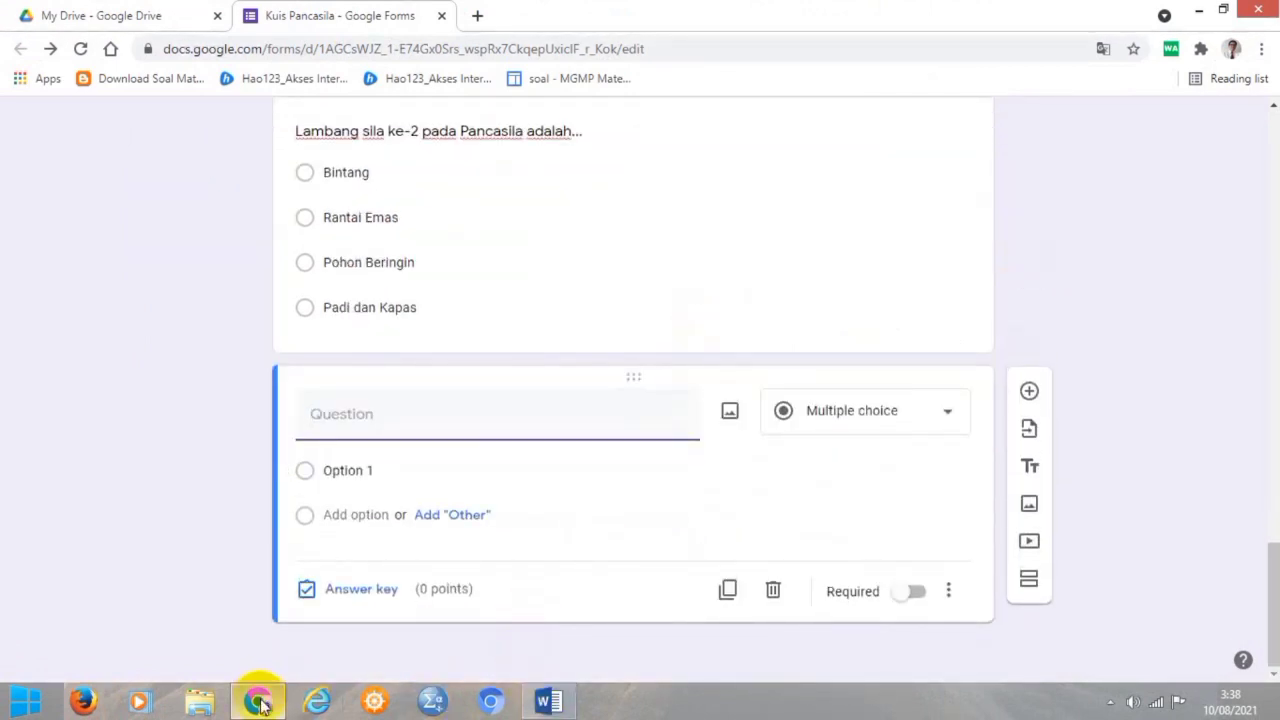
left_click(548, 702)
scroll(514, 462, "down", 3)
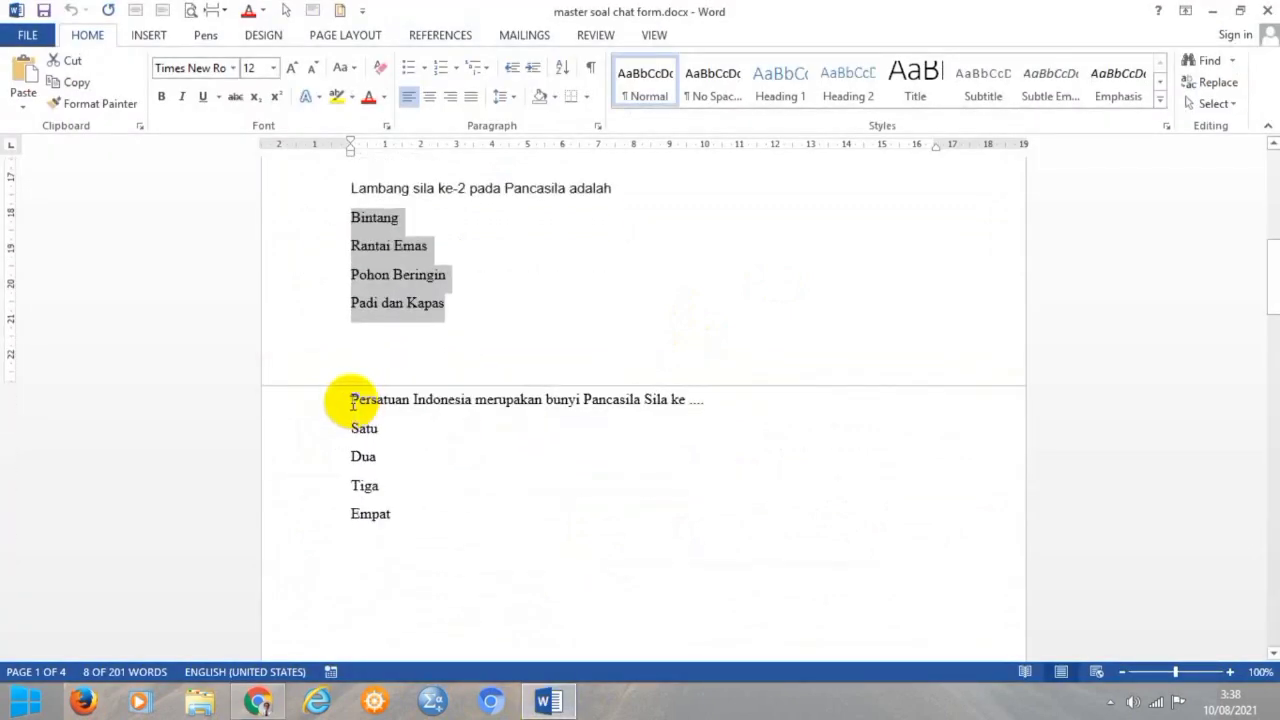
left_click_drag(352, 402, 706, 413)
key("ctrl+c")
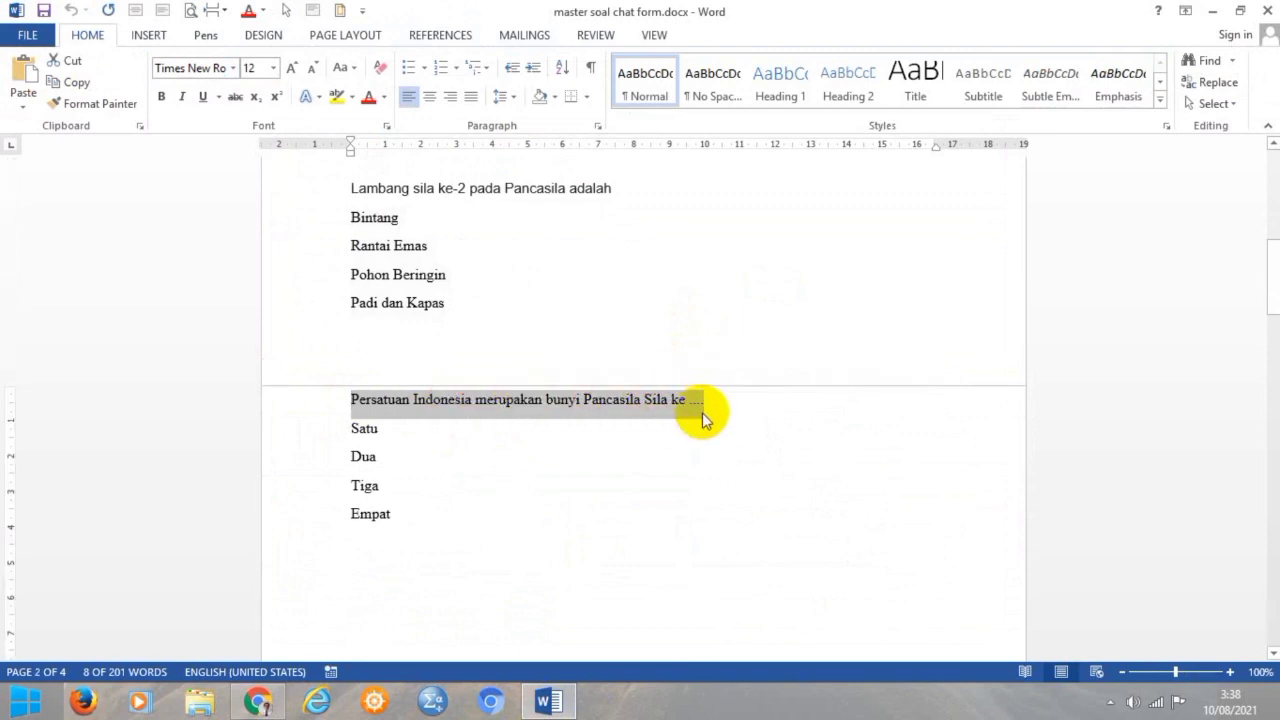
left_click(258, 700)
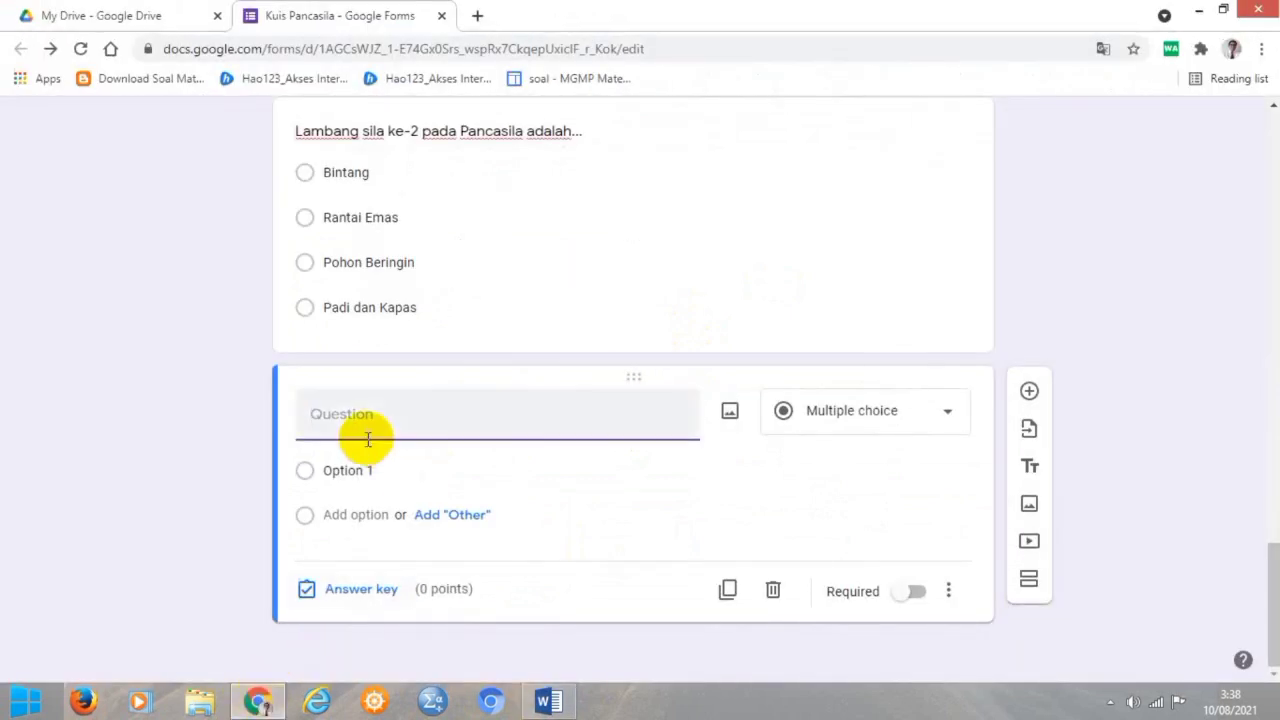
left_click(322, 420)
key("ctrl+v")
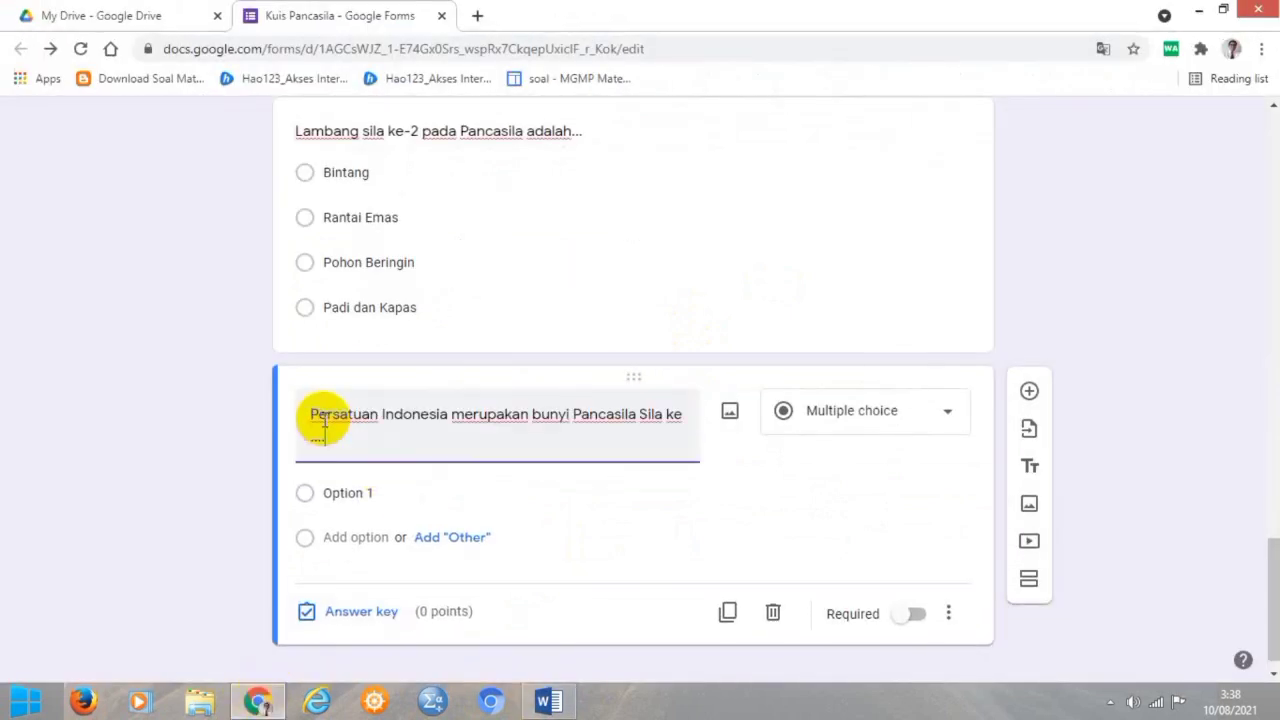
Copy Satu, Dua, Tiga and Empat from the Word document into the options of the "Persatuan Indonesia" question
left_click(546, 700)
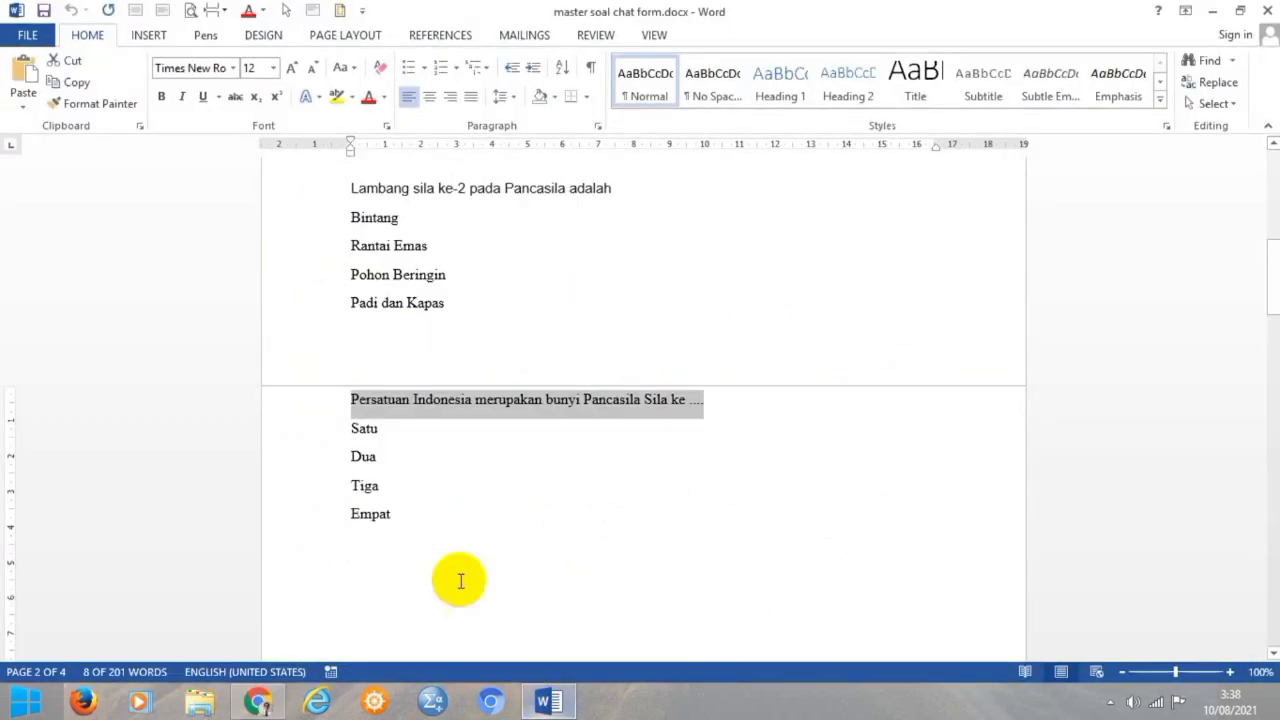
left_click_drag(360, 428, 390, 520)
key("ctrl+c")
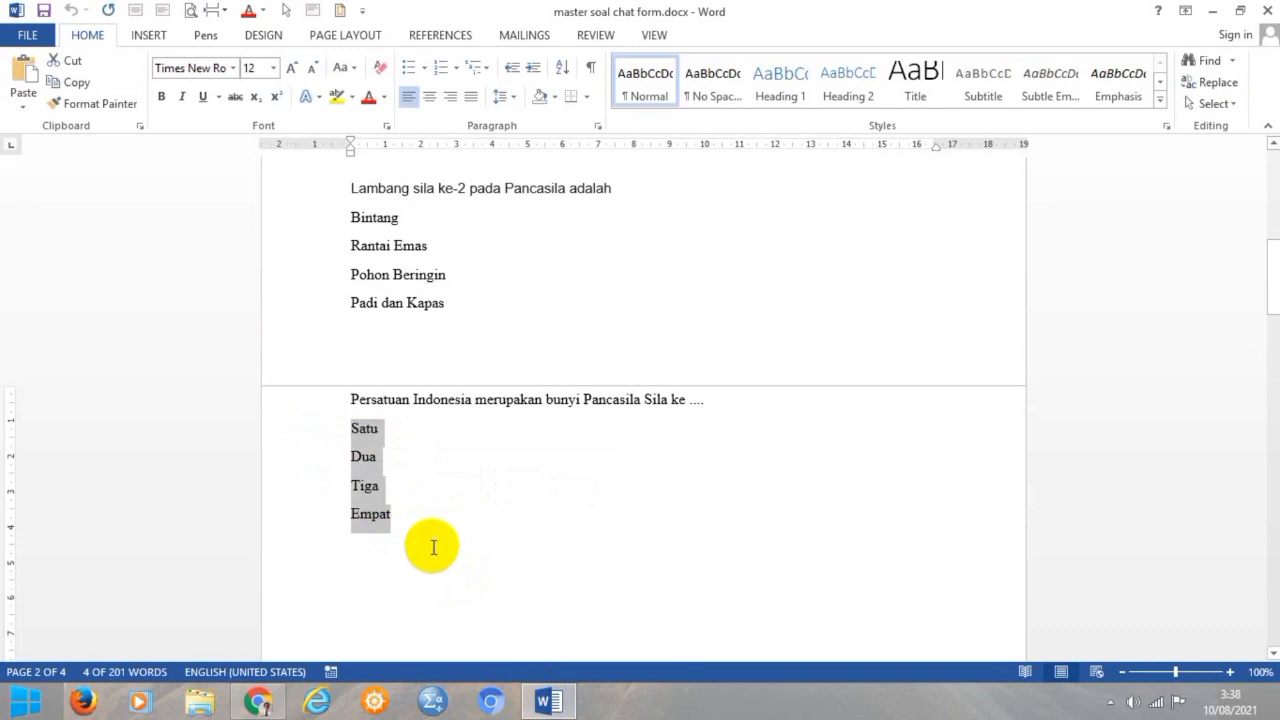
left_click(258, 702)
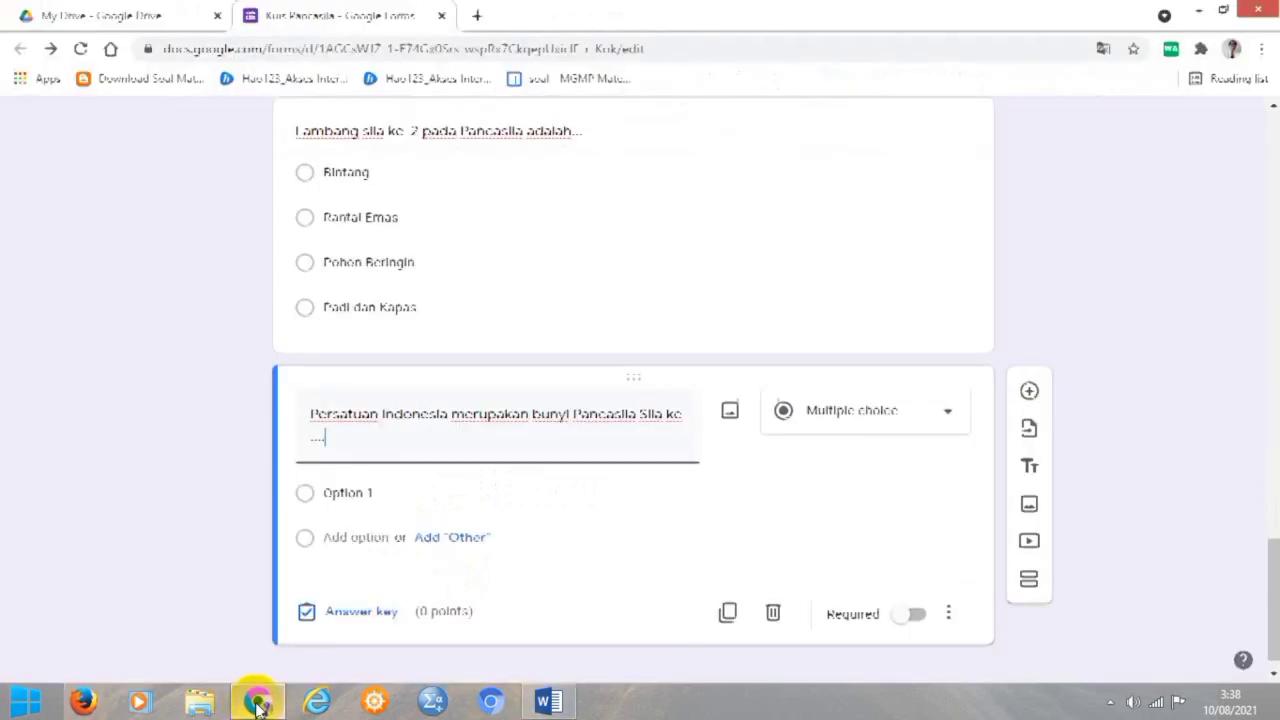
left_click(374, 492)
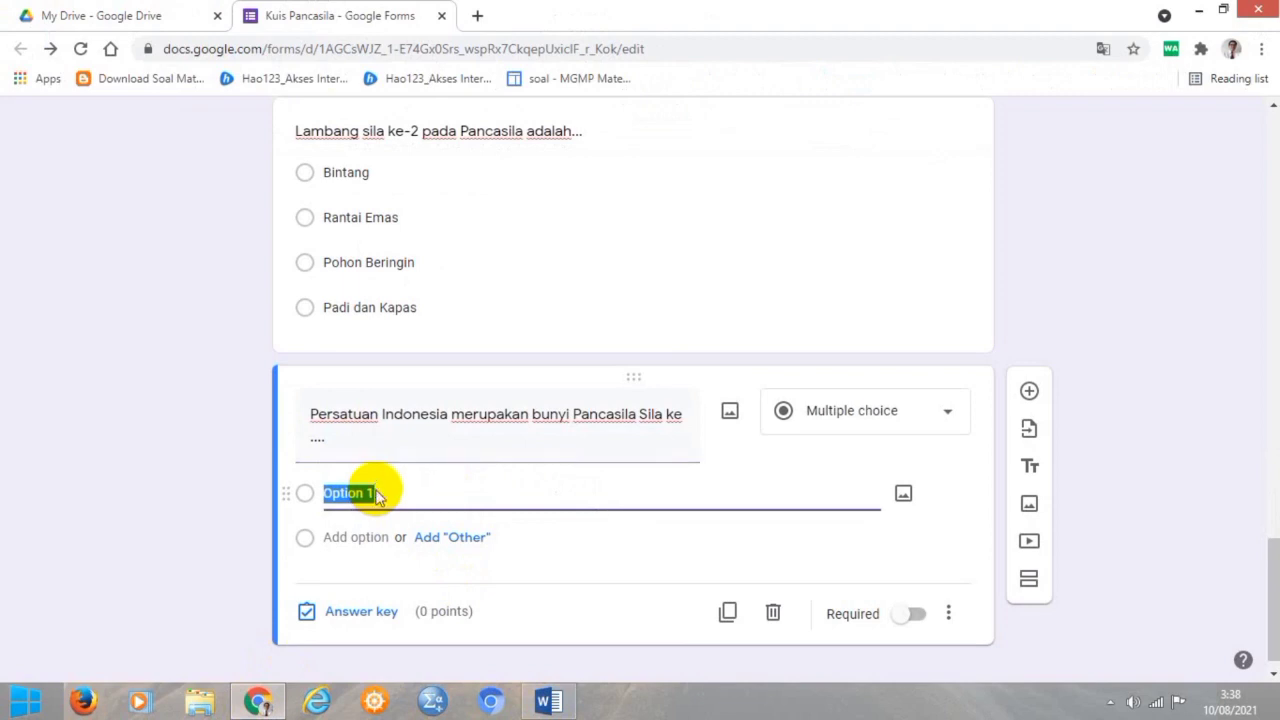
key("ctrl+v")
Set the answer key of the "Persatuan Indonesia" question to Tiga, worth 10 points
scroll(417, 508, "down", 2)
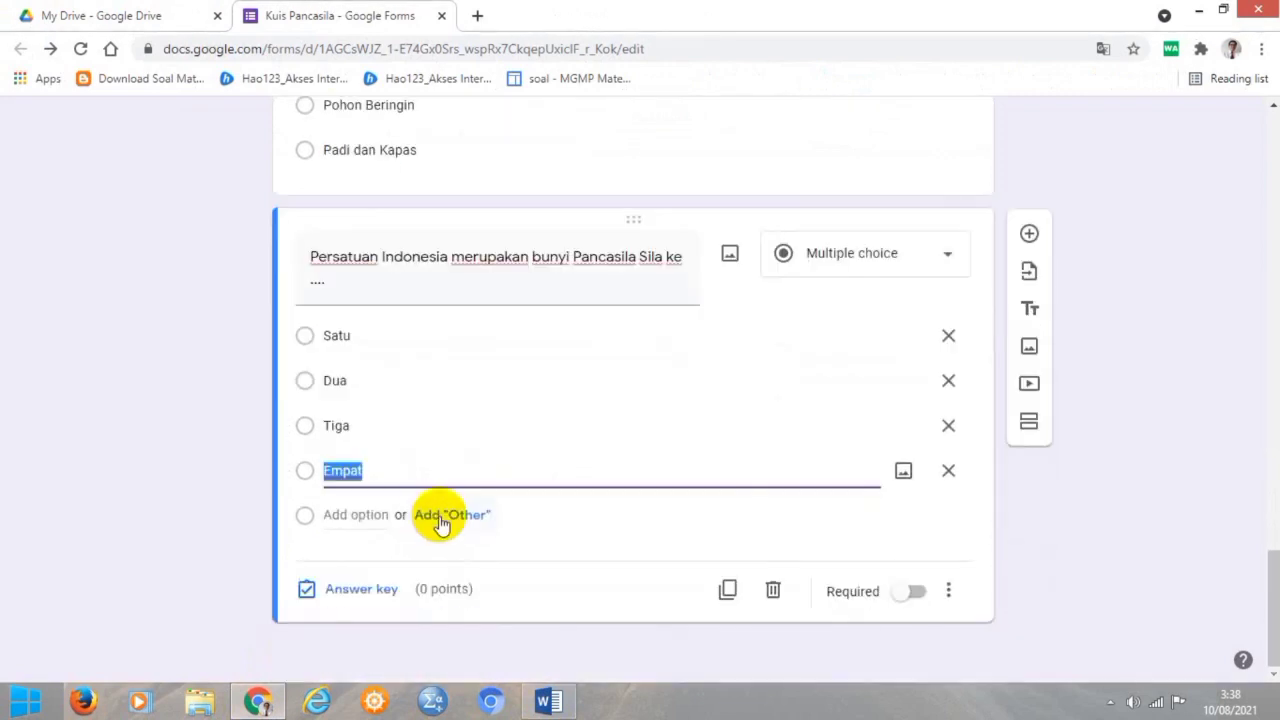
left_click(366, 591)
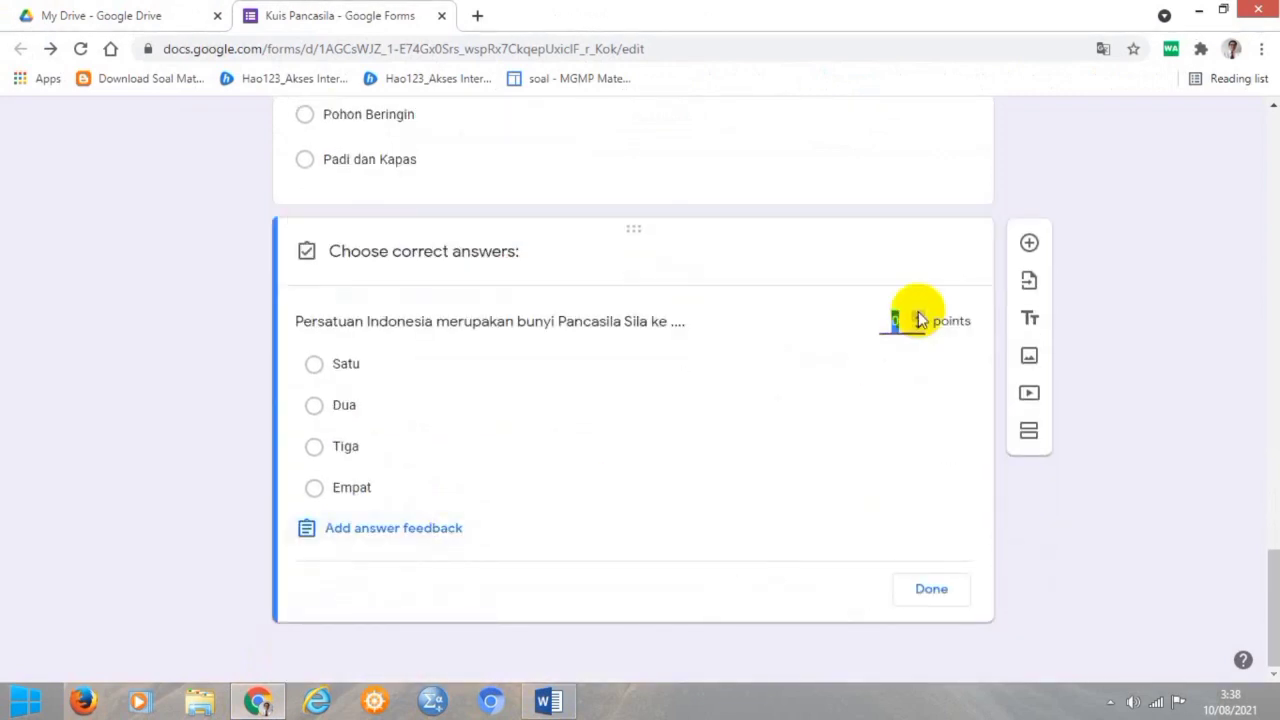
left_click(900, 318)
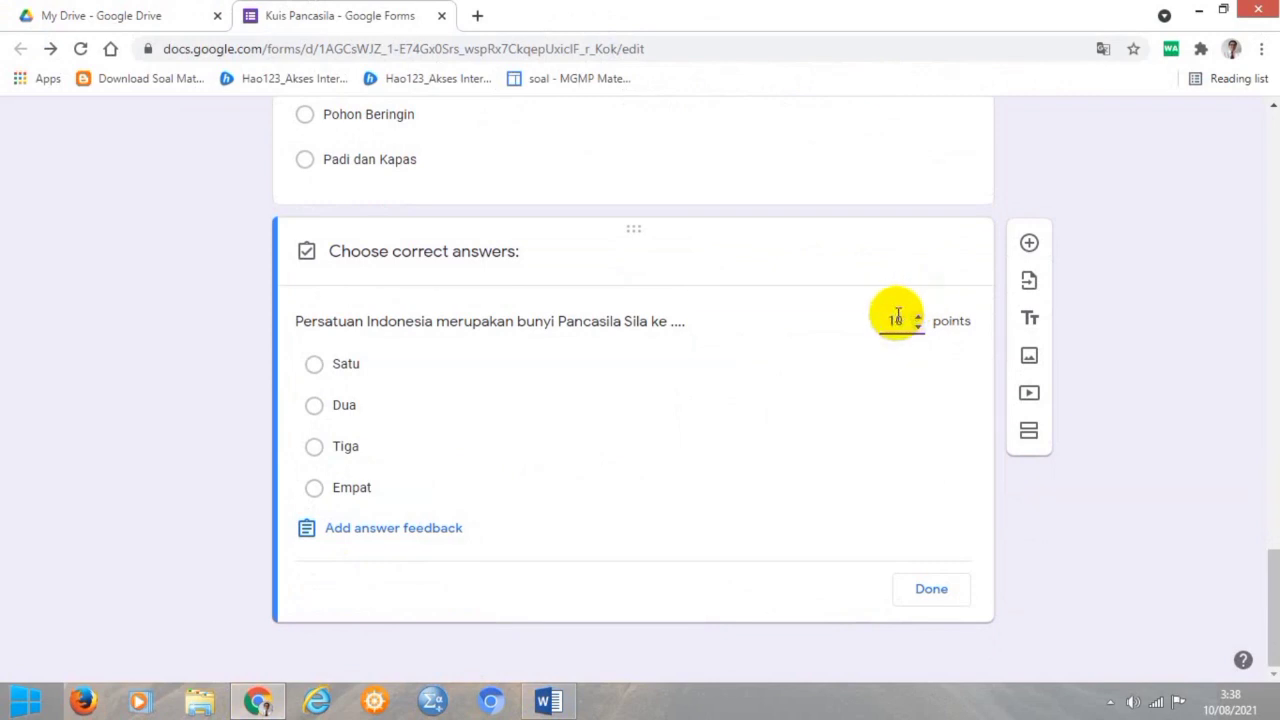
left_click(316, 447)
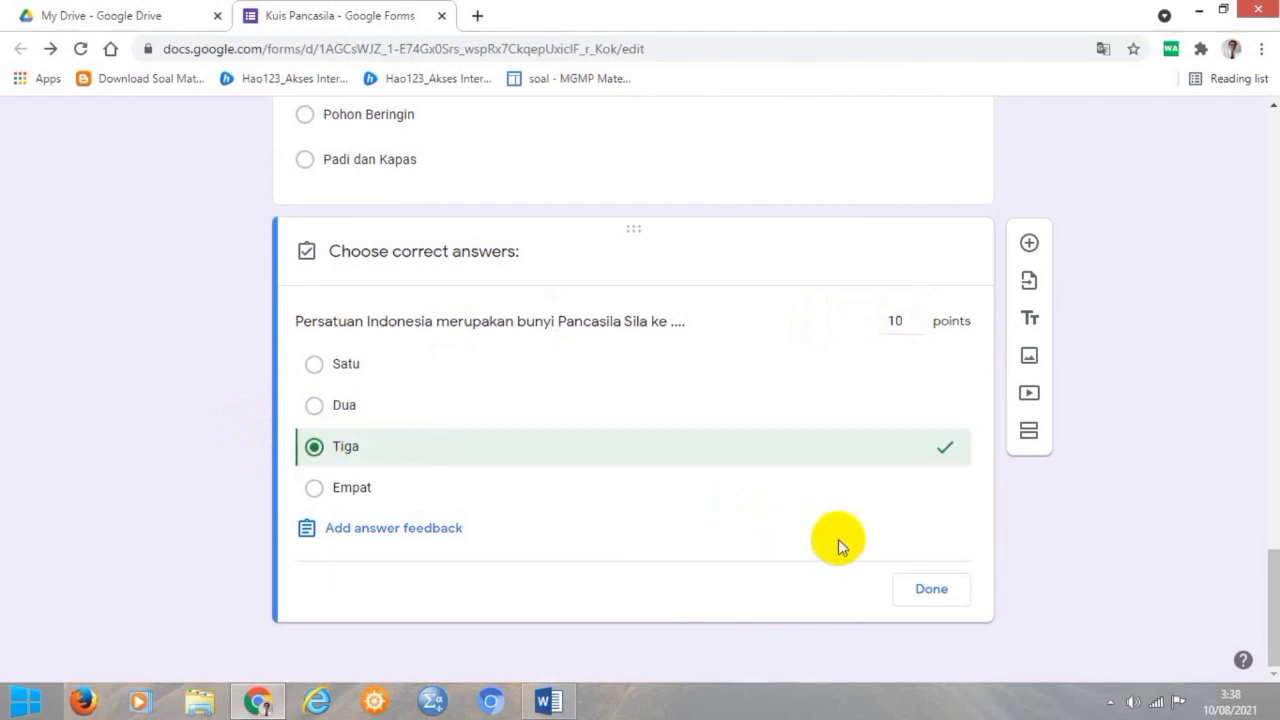
left_click(931, 594)
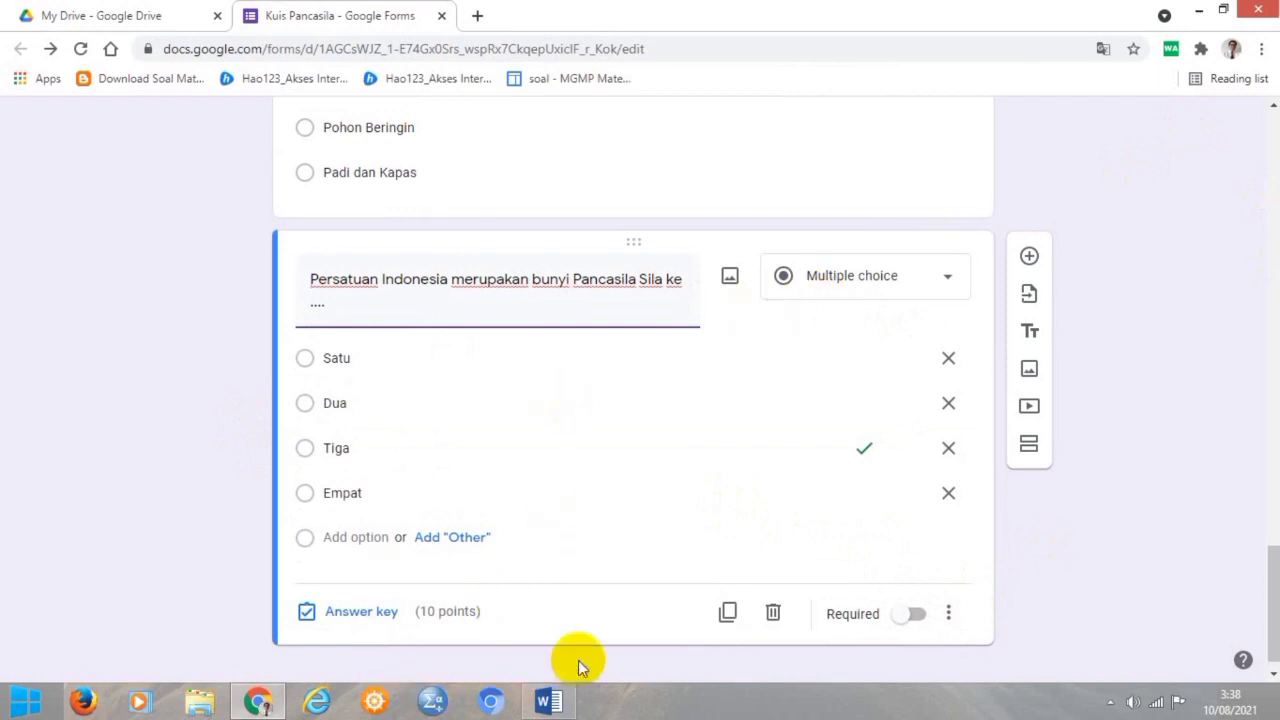
Check the next question in the Word document and upload its picture "gambar soal 1.JPG" as an image item below the "Persatuan Indonesia" question
left_click(557, 700)
scroll(576, 522, "down", 4)
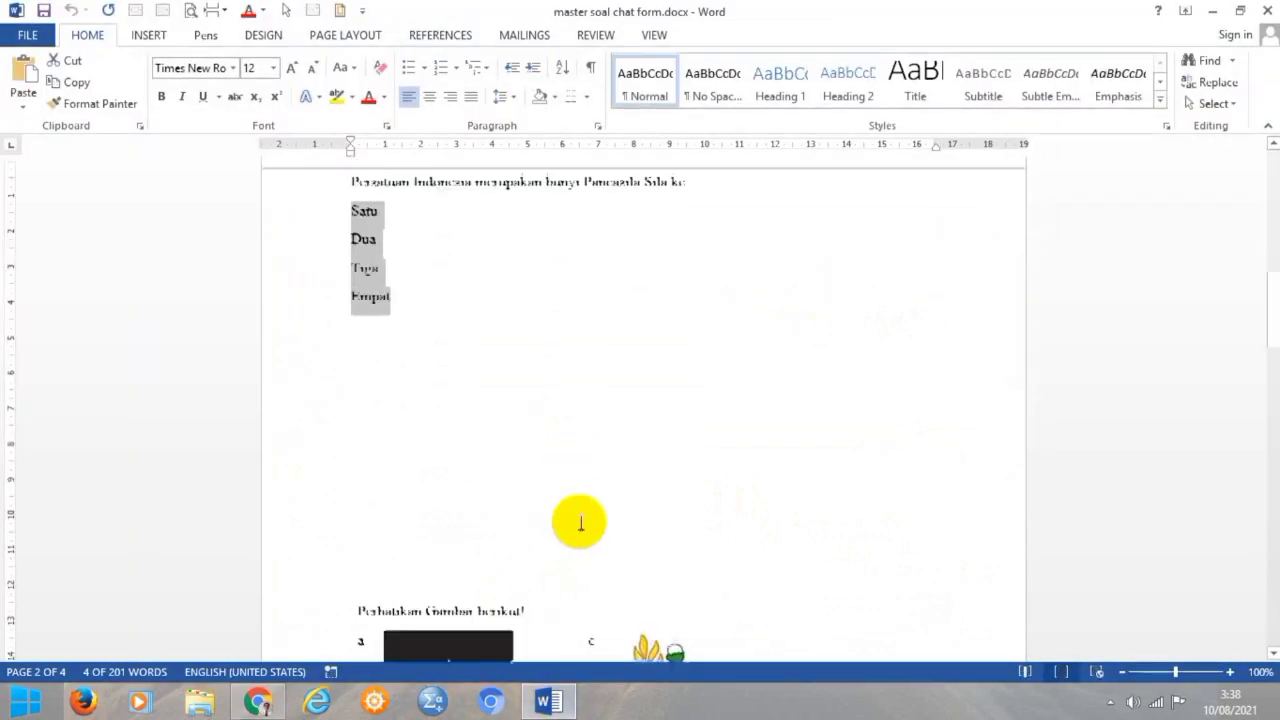
scroll(580, 522, "down", 7)
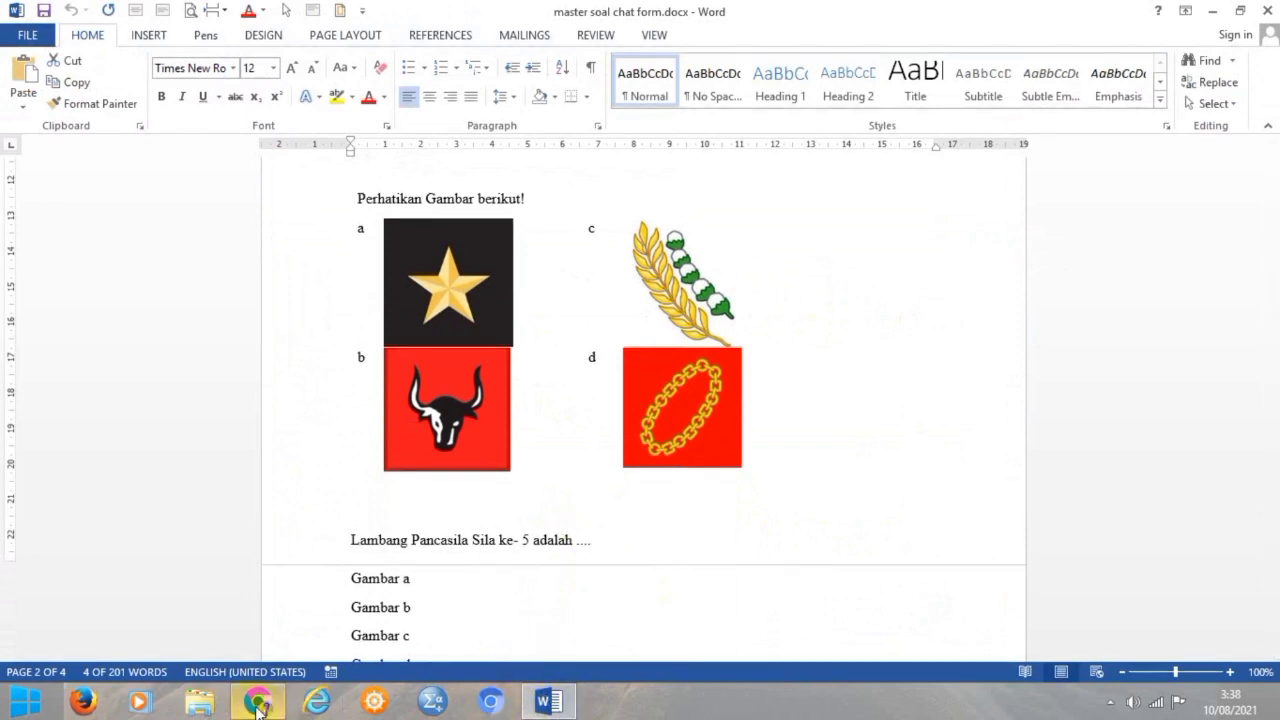
left_click(258, 704)
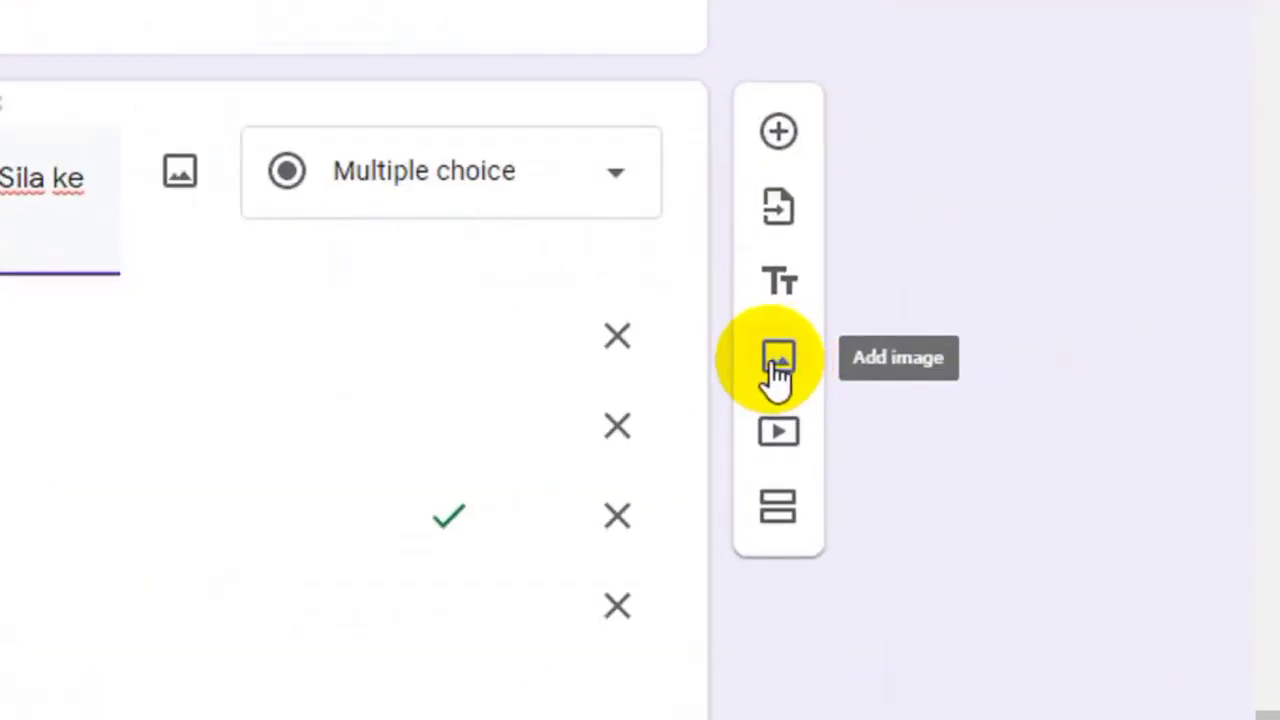
left_click(778, 364)
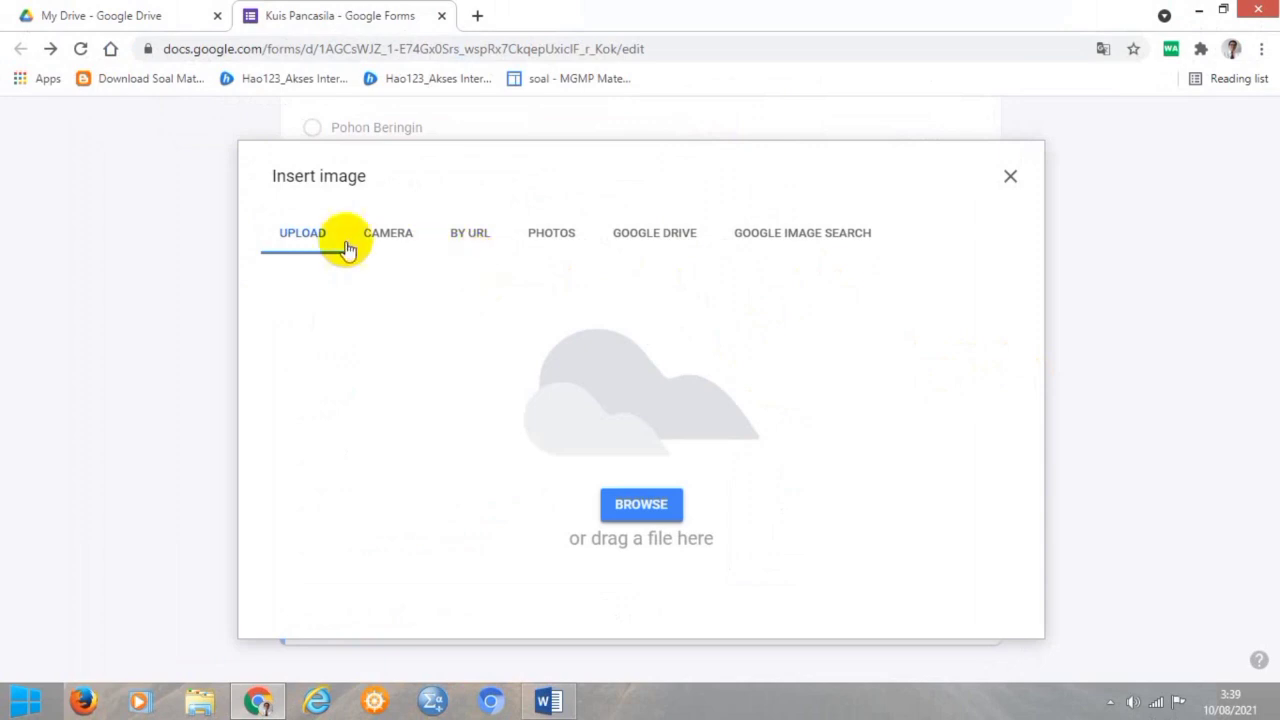
left_click(637, 508)
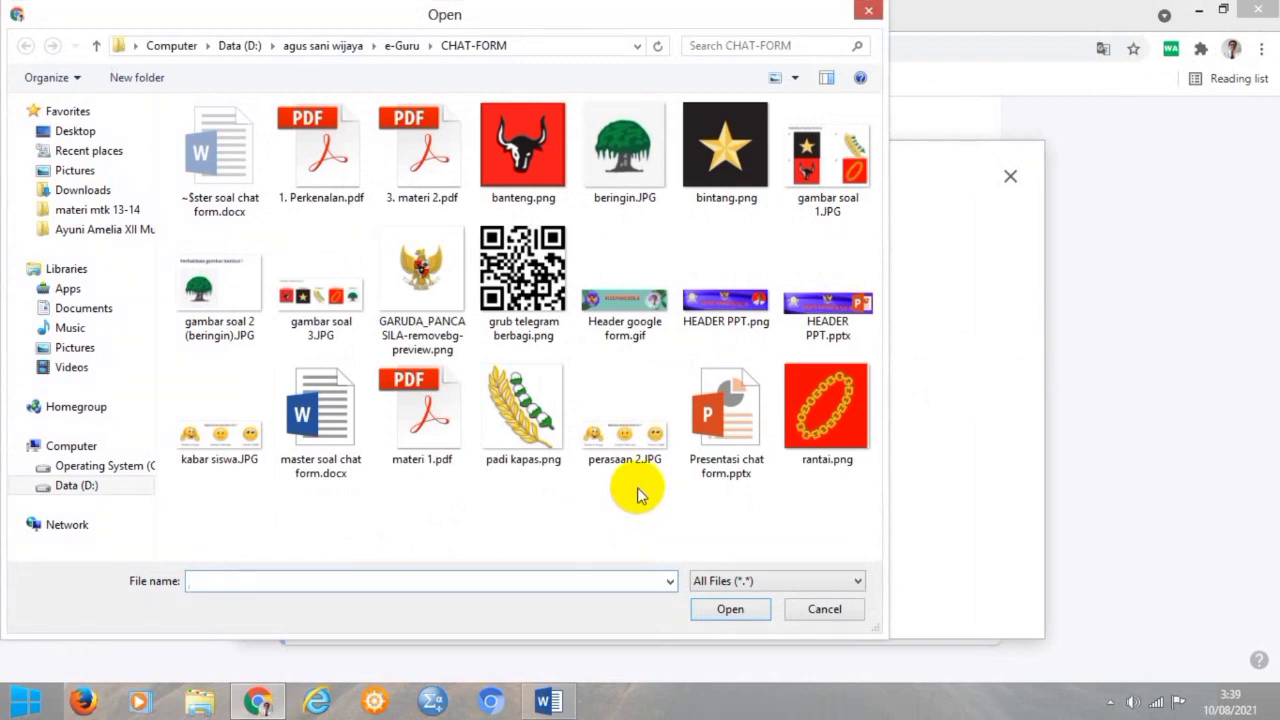
left_click(818, 159)
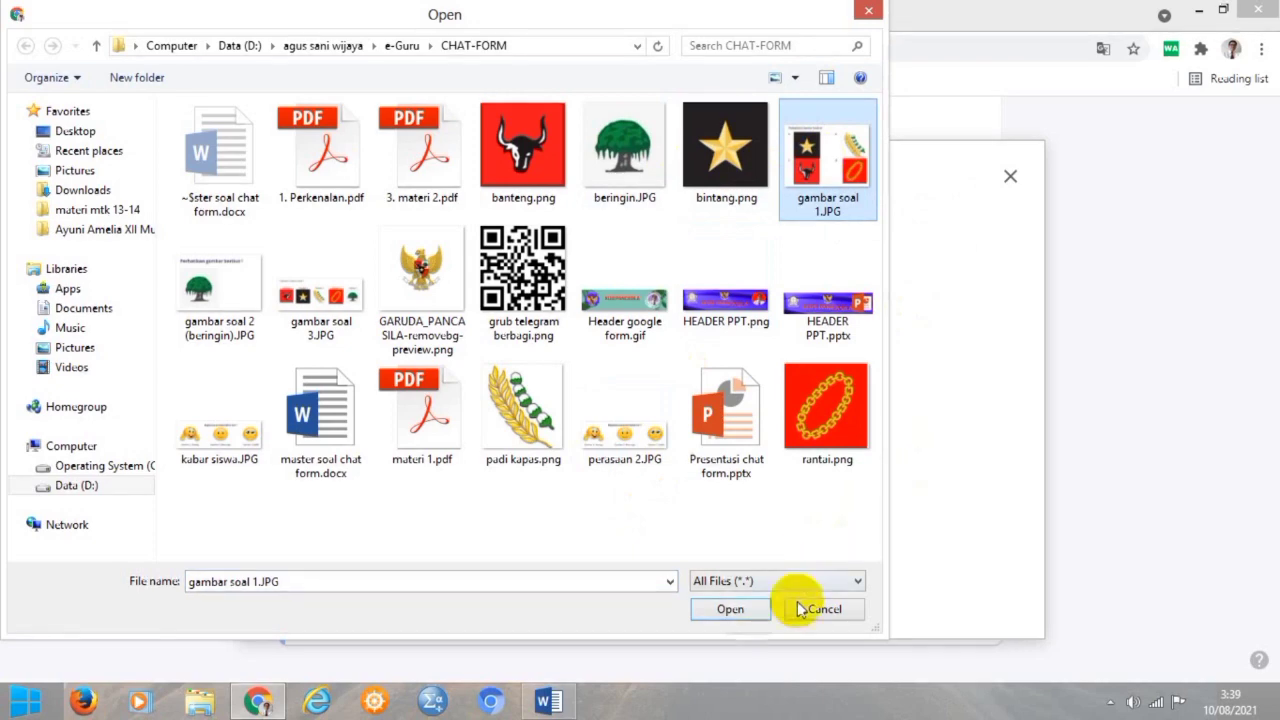
left_click(717, 608)
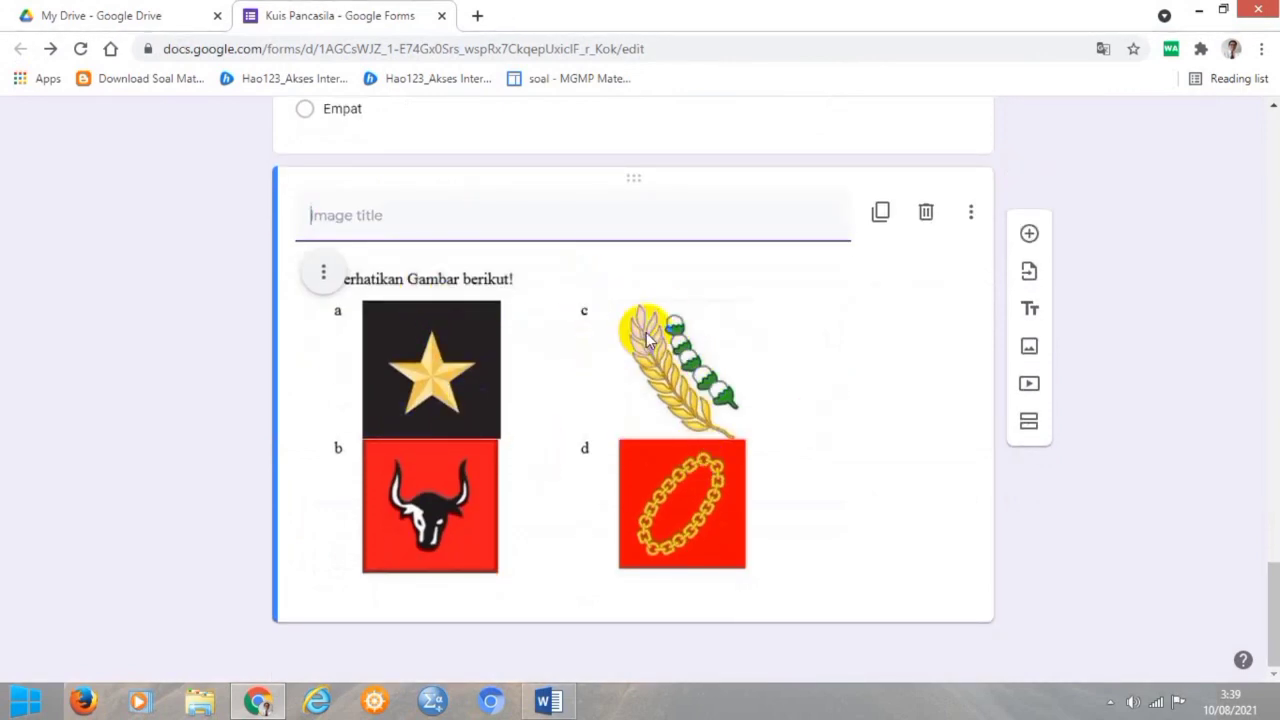
Add a multiple-choice question below the image and fill in "Lambang Pancasila Sila ke- 5 adalah ....", copied from the Word document
left_click(1030, 236)
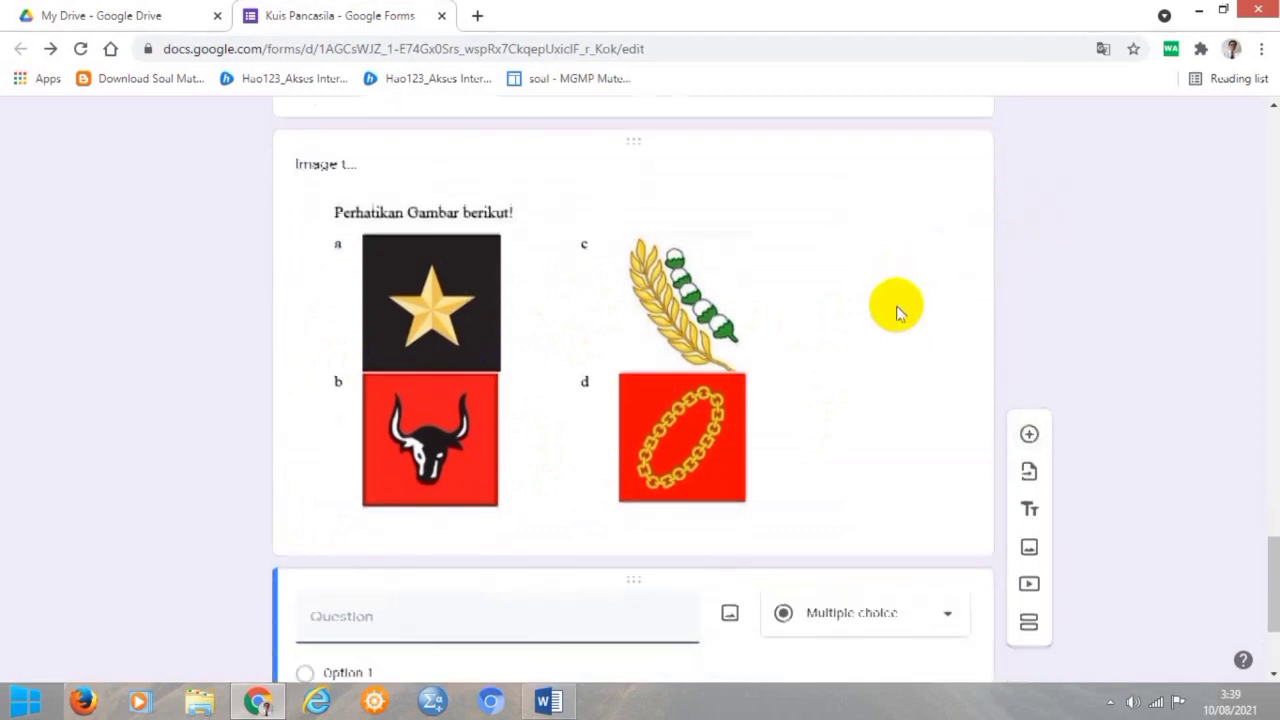
left_click(548, 700)
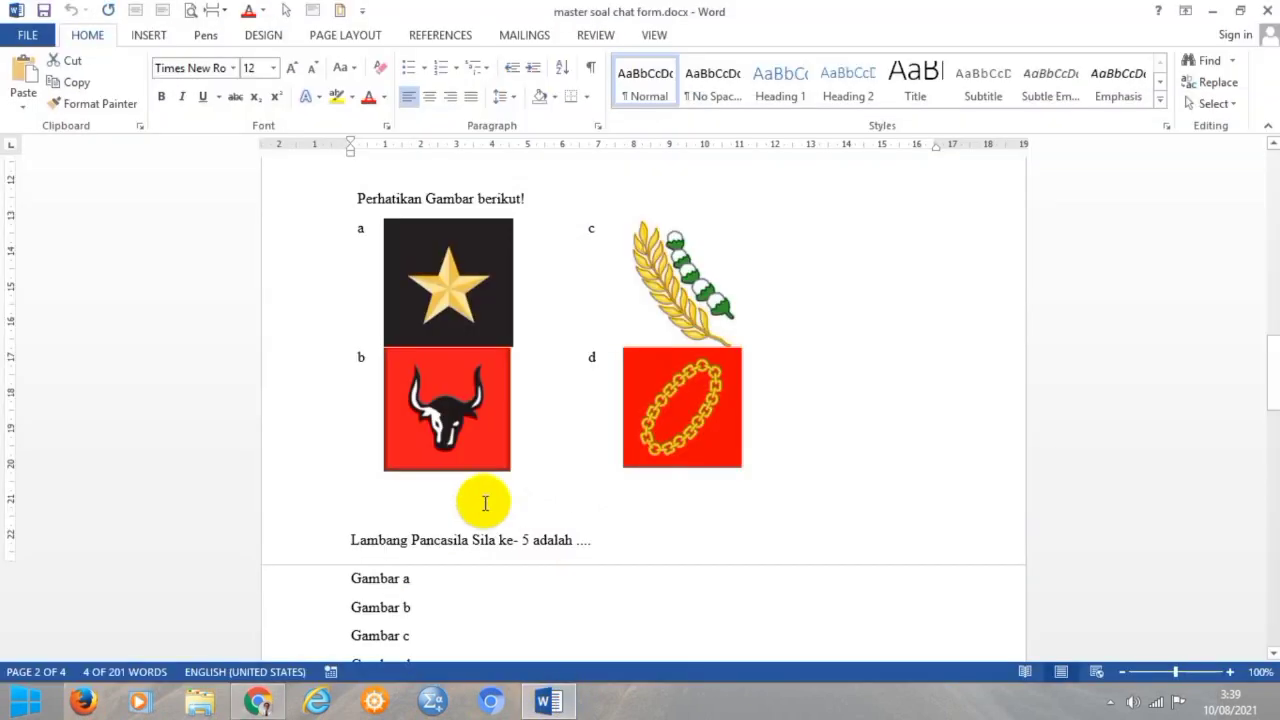
scroll(420, 490, "down", 2)
left_click_drag(348, 450, 597, 470)
key("ctrl+c")
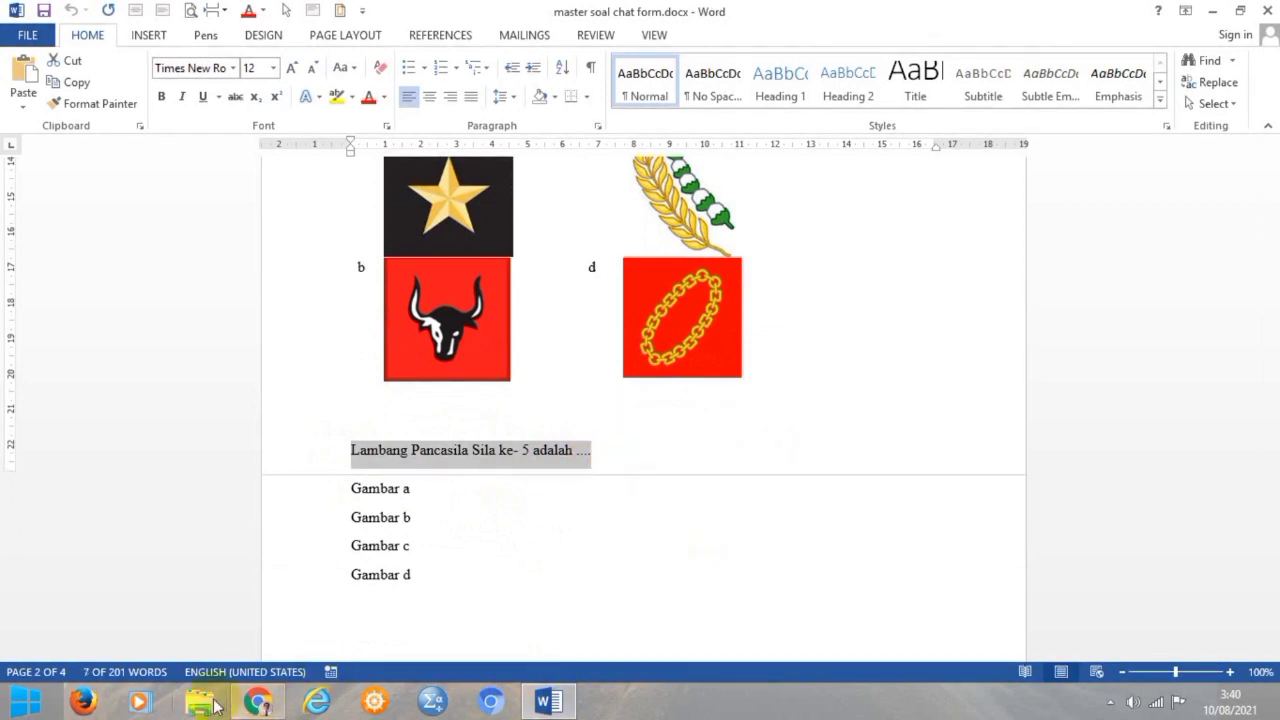
left_click(258, 703)
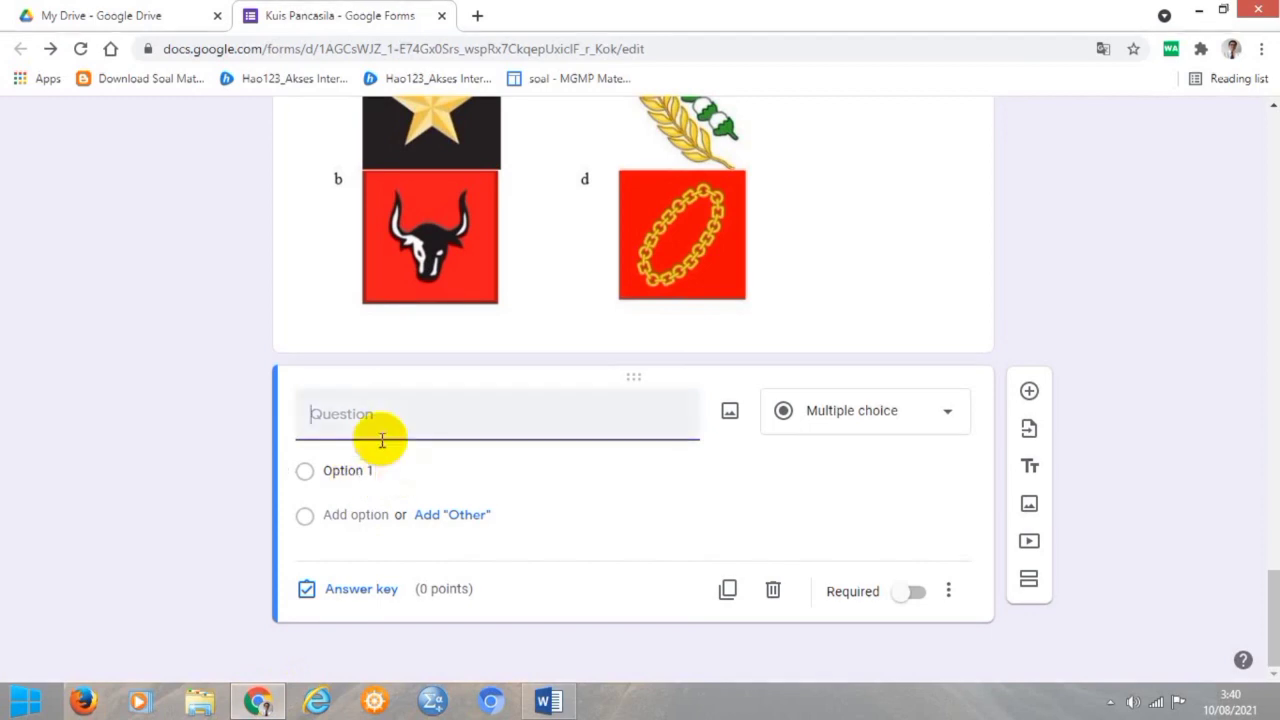
left_click(315, 408)
key("ctrl+v")
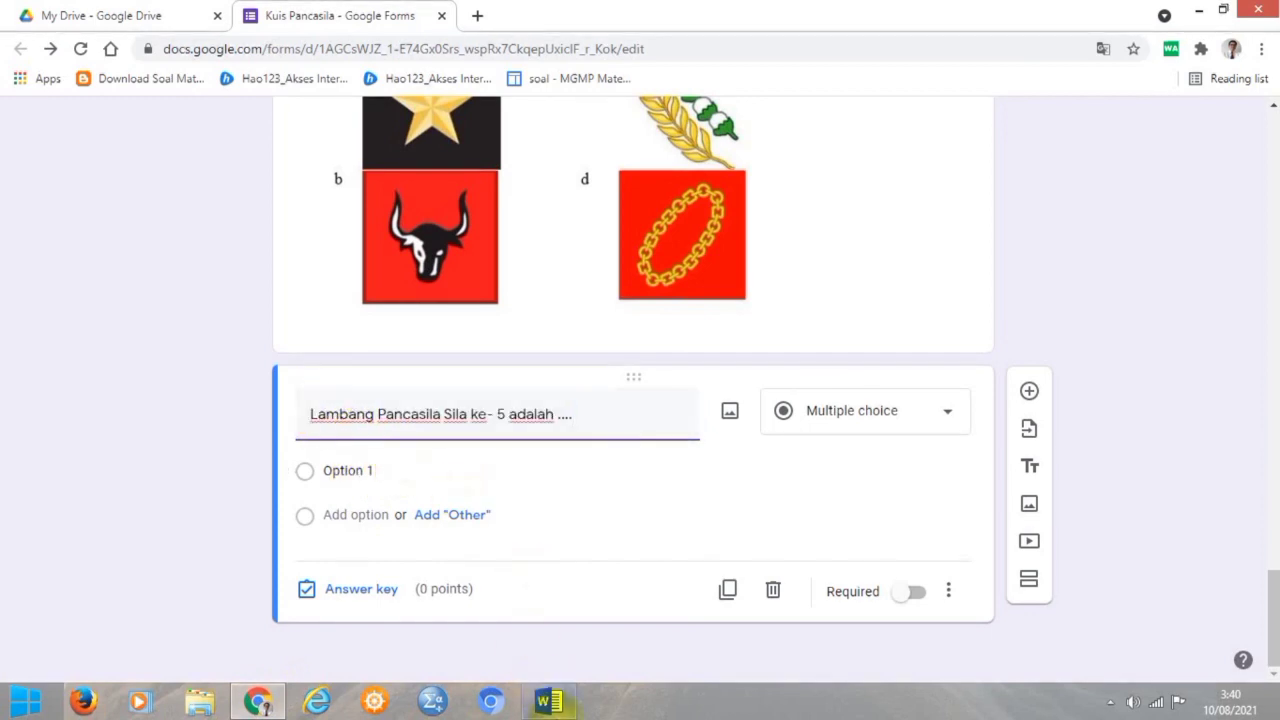
Copy Gambar a, Gambar b, Gambar c and Gambar d from the Word document into the "Sila ke- 5" question's options and compare them with the image
mouse_move(548, 702)
left_click(529, 588)
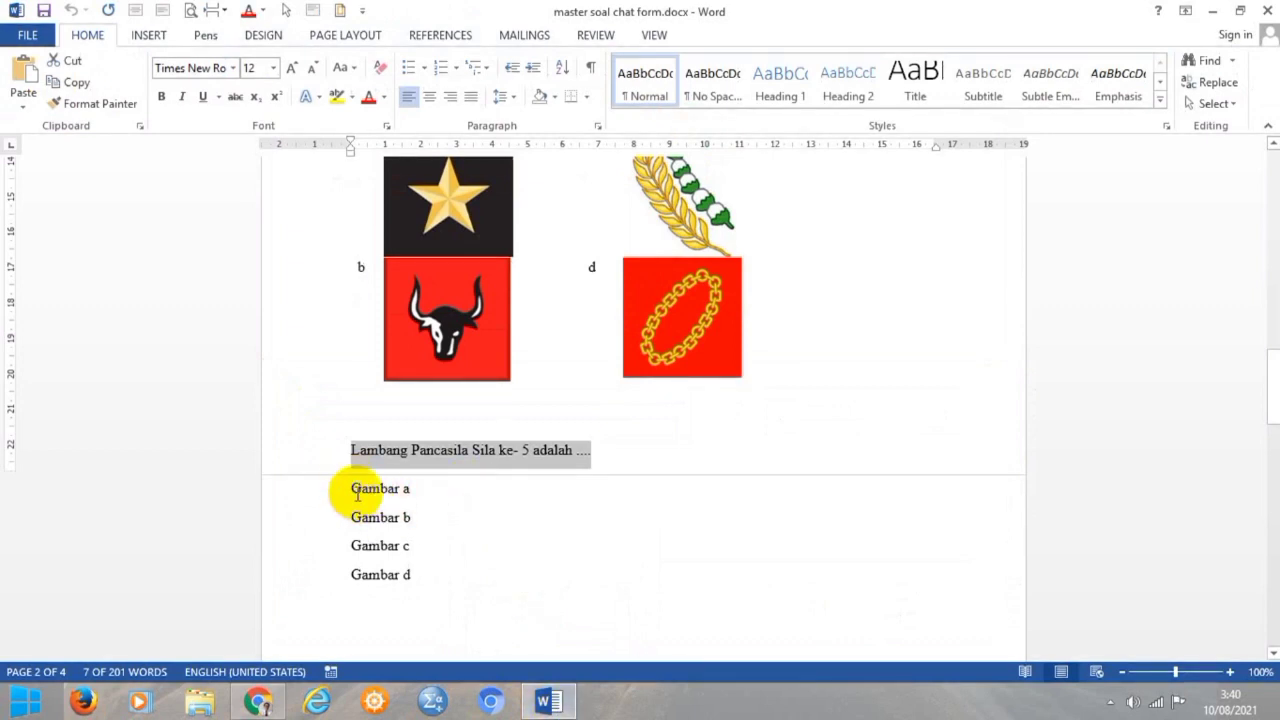
left_click_drag(355, 490, 412, 584)
key("ctrl+c")
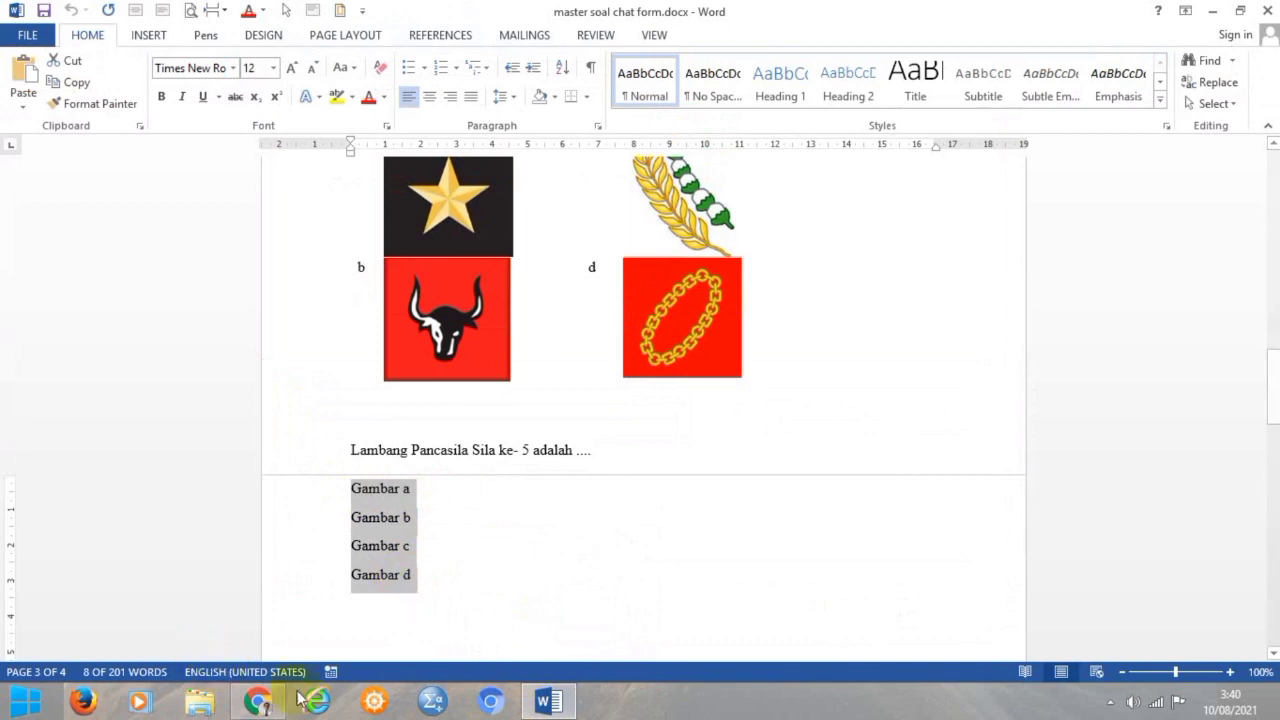
left_click(258, 702)
left_click(396, 479)
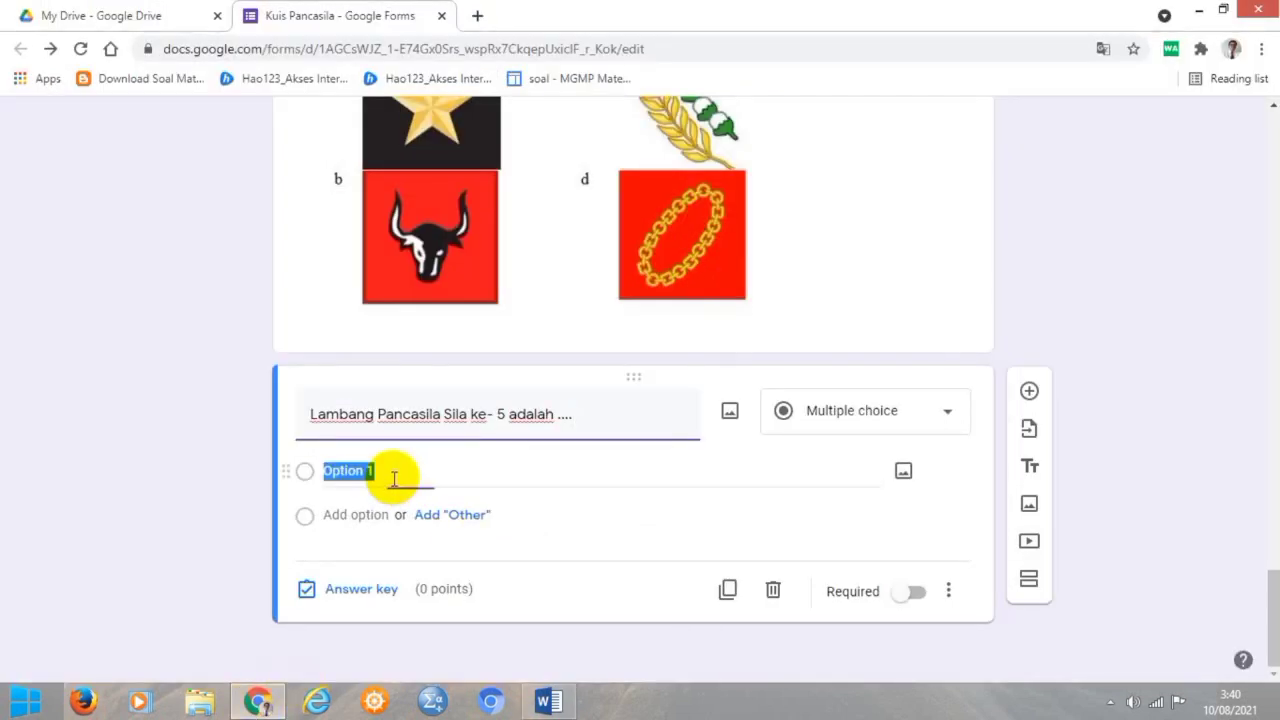
key("ctrl+v")
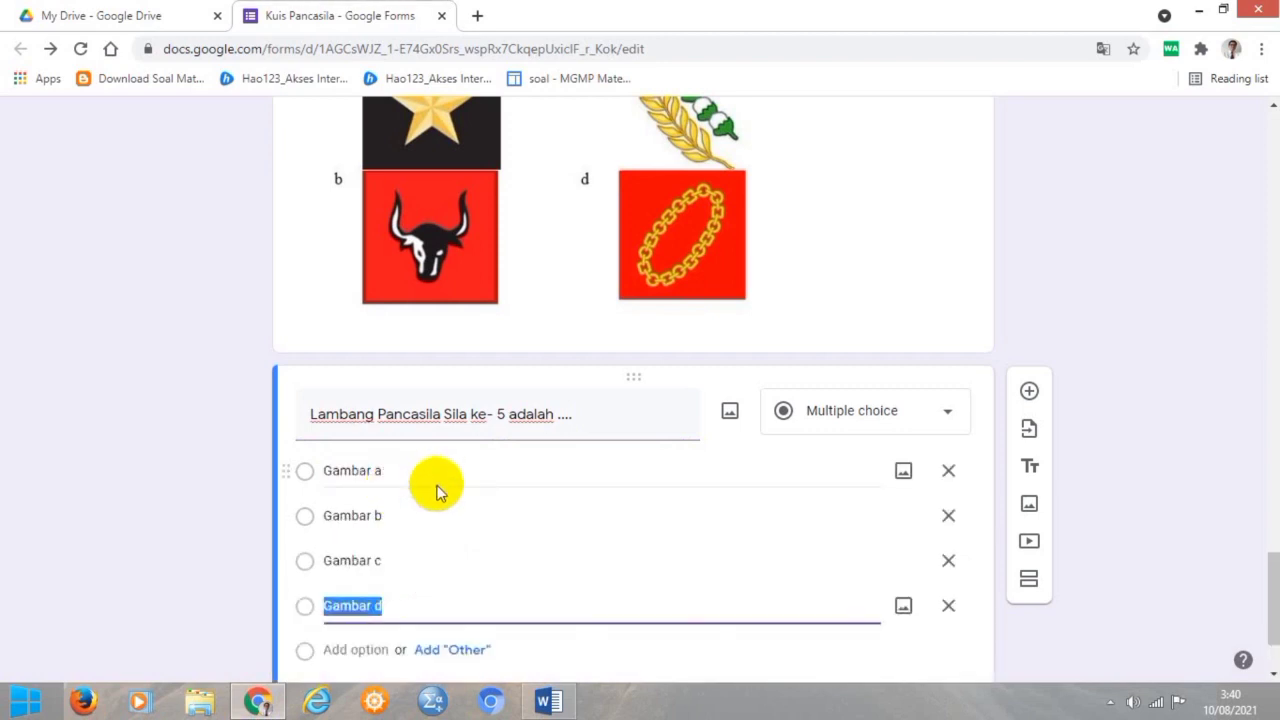
scroll(436, 490, "down", 2)
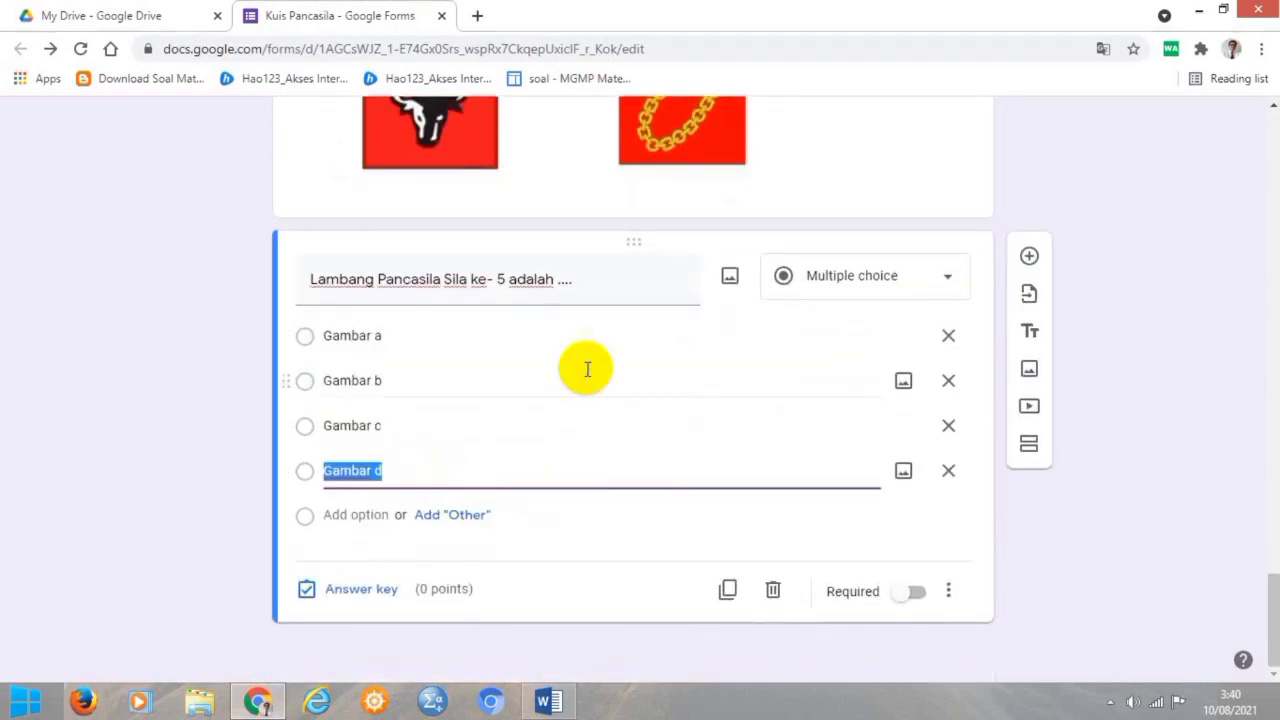
scroll(522, 293, "up", 1)
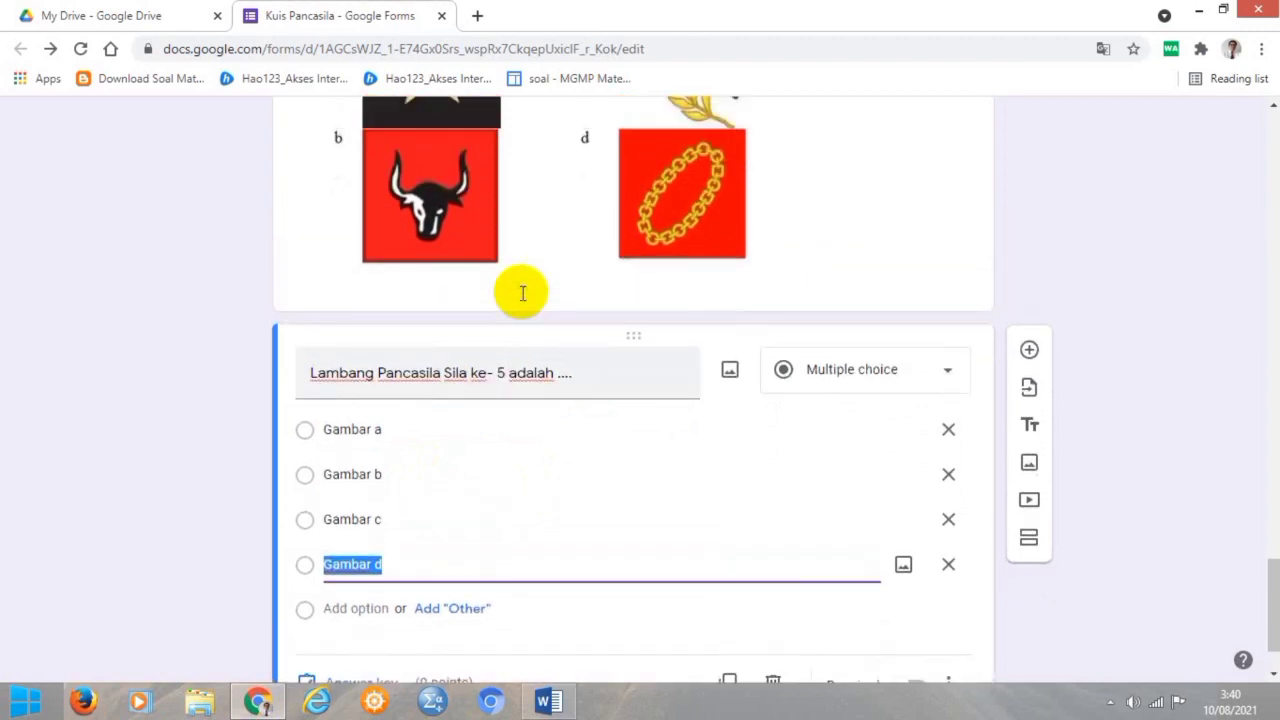
scroll(522, 293, "up", 2)
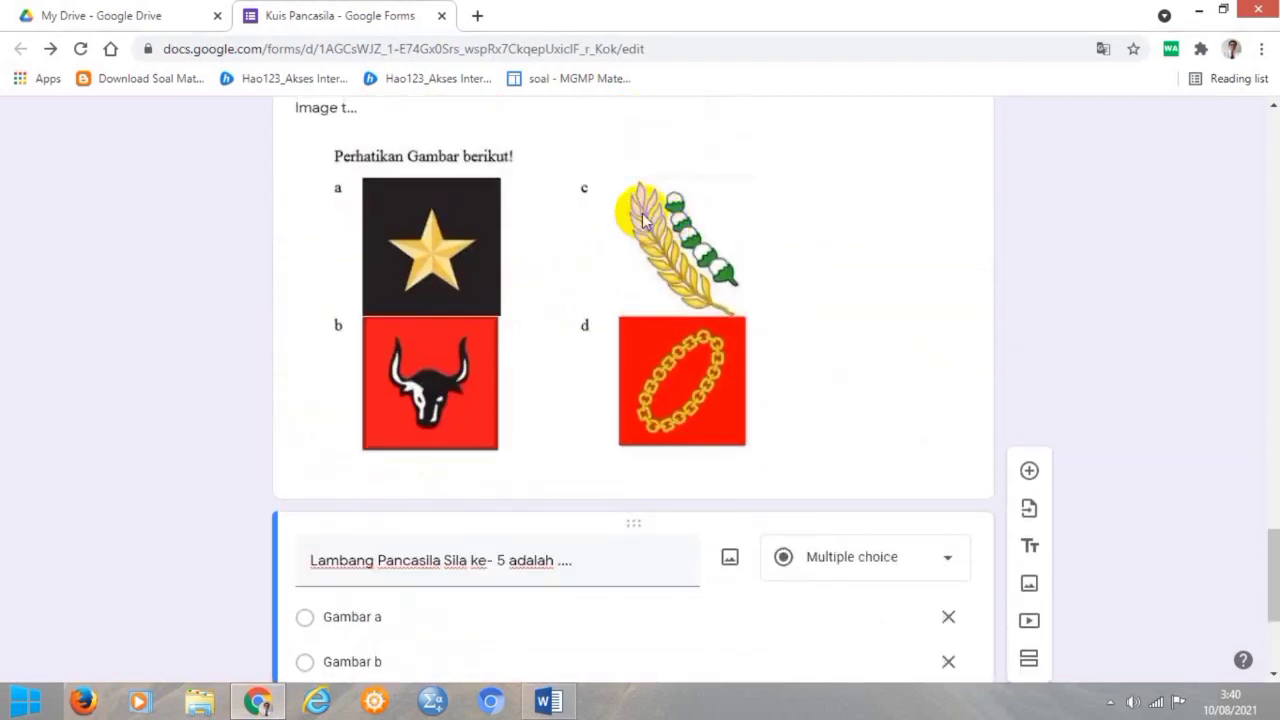
scroll(577, 221, "down", 3)
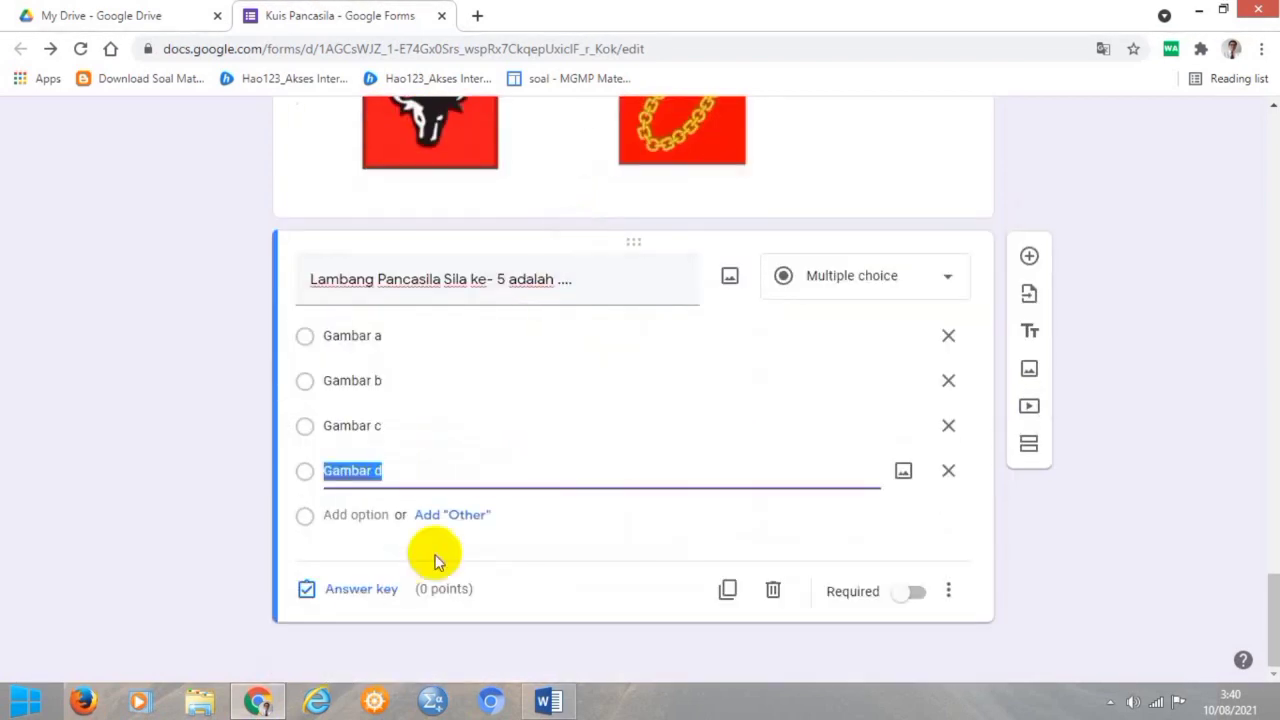
Set the answer key of the "Lambang Pancasila Sila ke- 5" question to Gambar c, worth 10 points
left_click(358, 591)
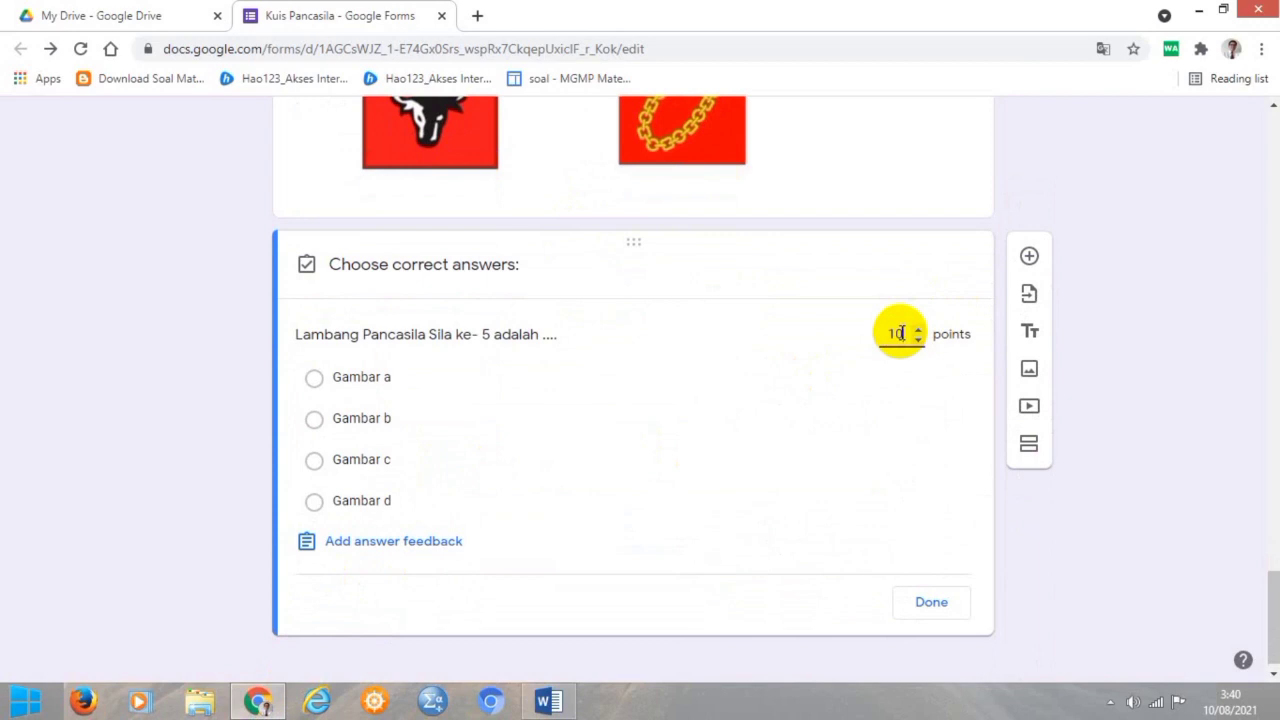
left_click(316, 462)
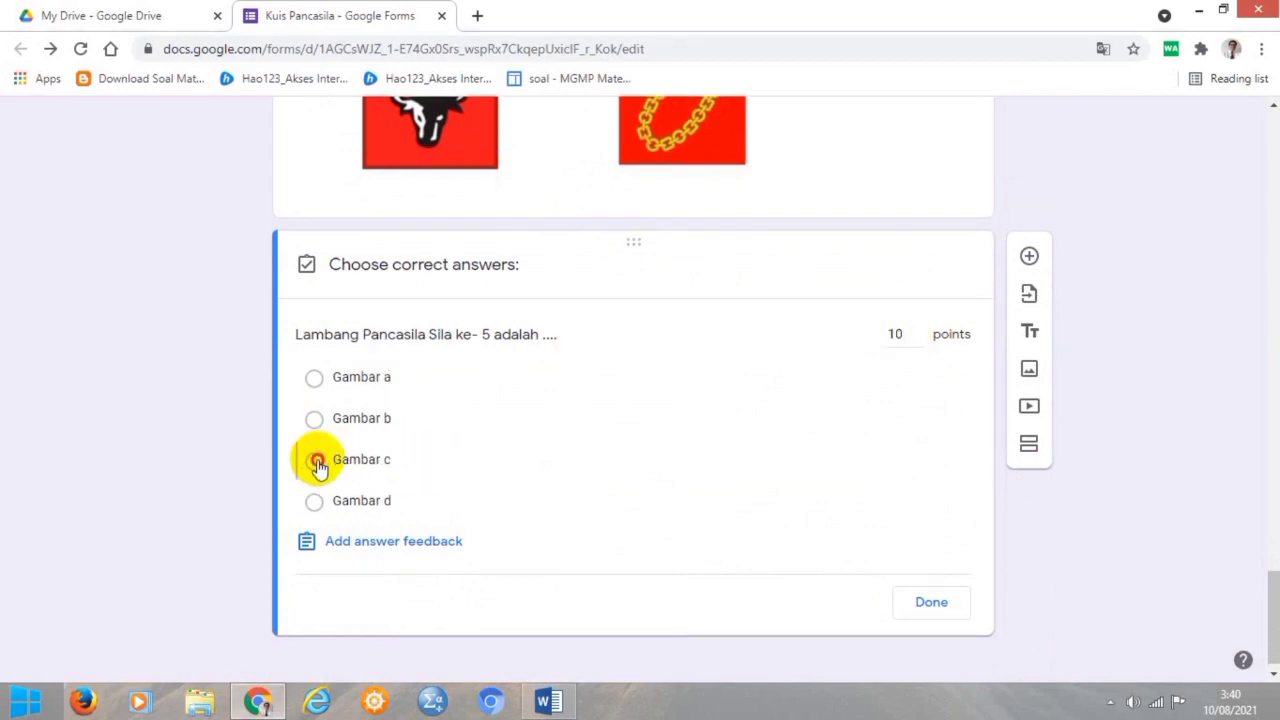
left_click(932, 604)
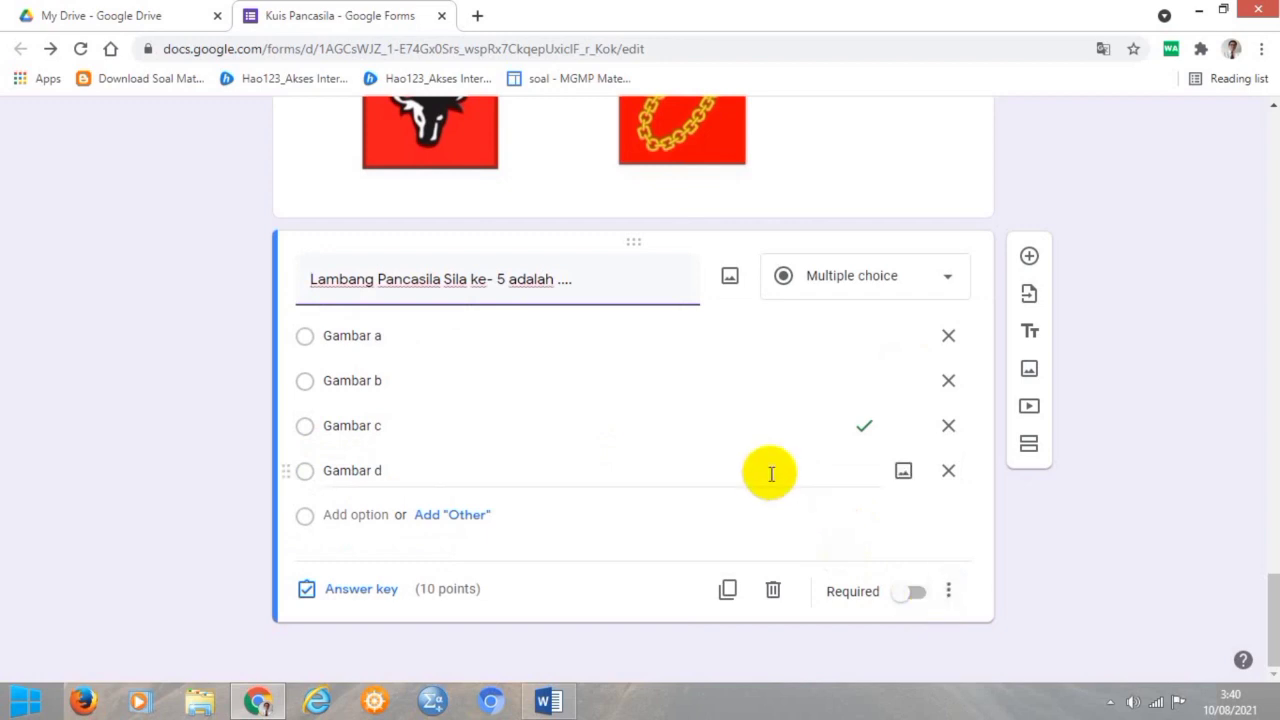
Check the next question in the Word document and upload its picture "gambar soal 2 (beringin).JPG" as an image item below the "Sila ke- 5" question
left_click(546, 700)
scroll(545, 515, "down", 8)
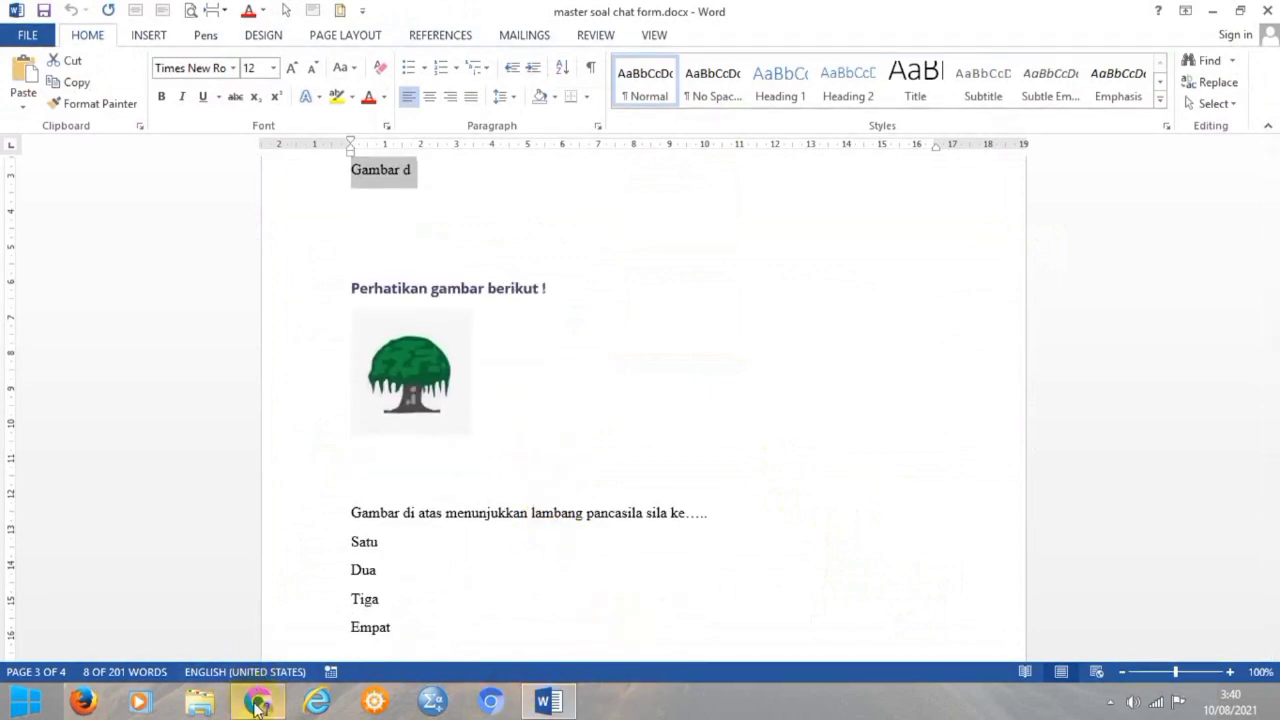
left_click(257, 703)
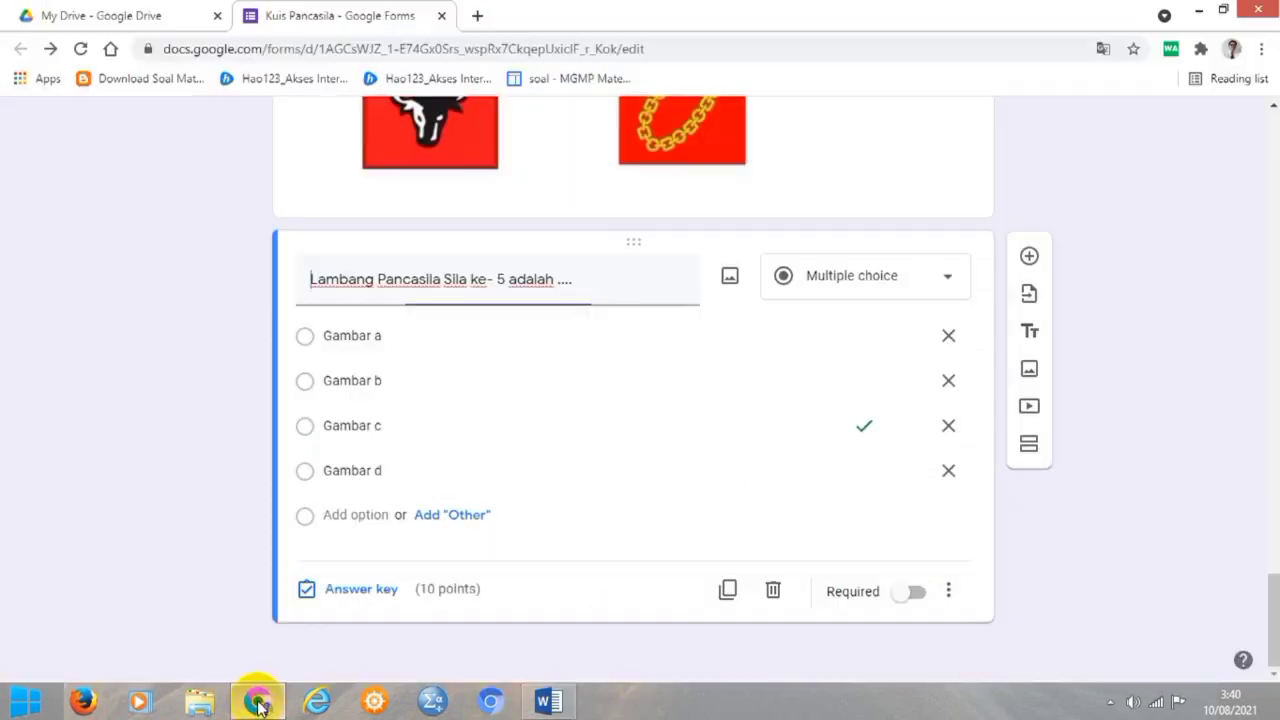
left_click(1029, 372)
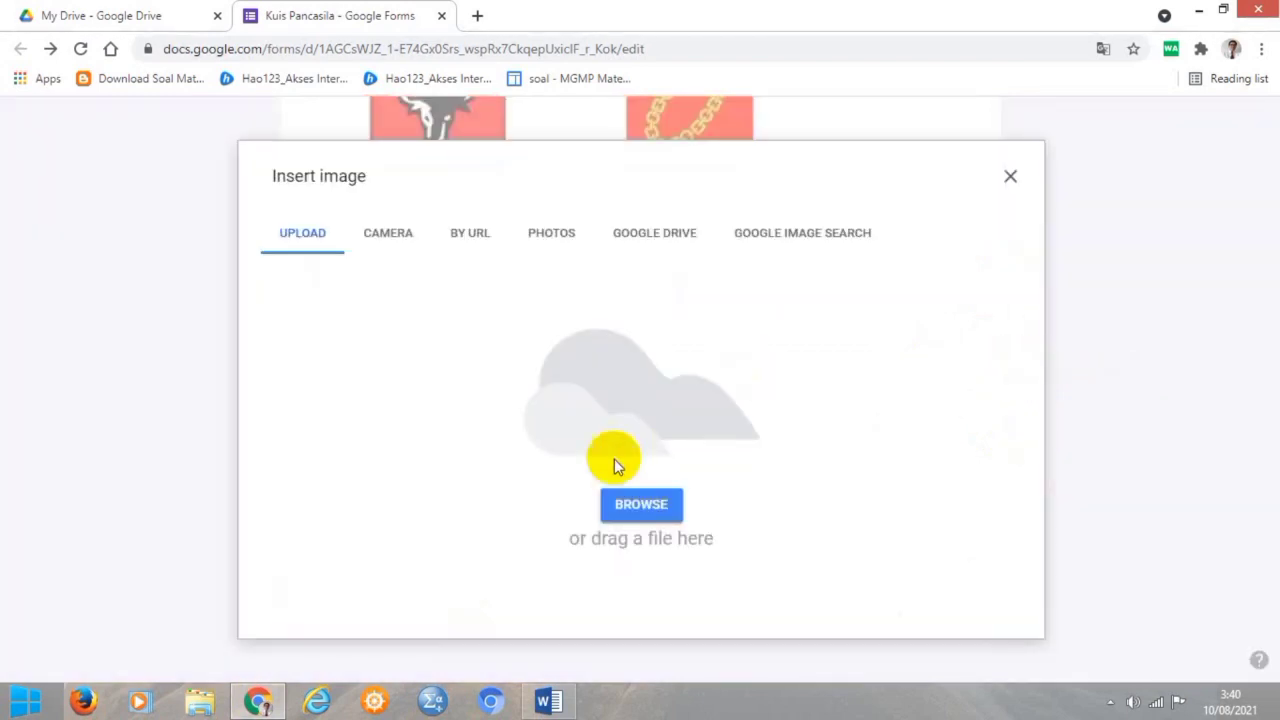
left_click(631, 510)
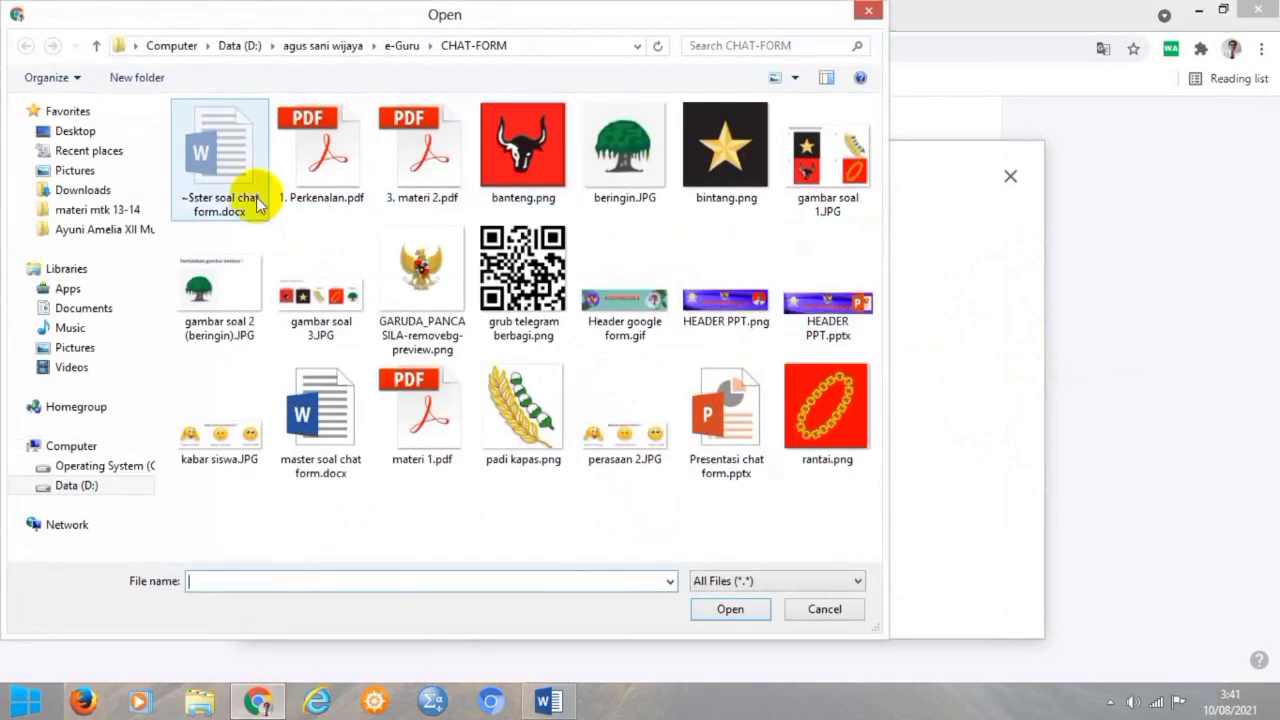
left_click(224, 288)
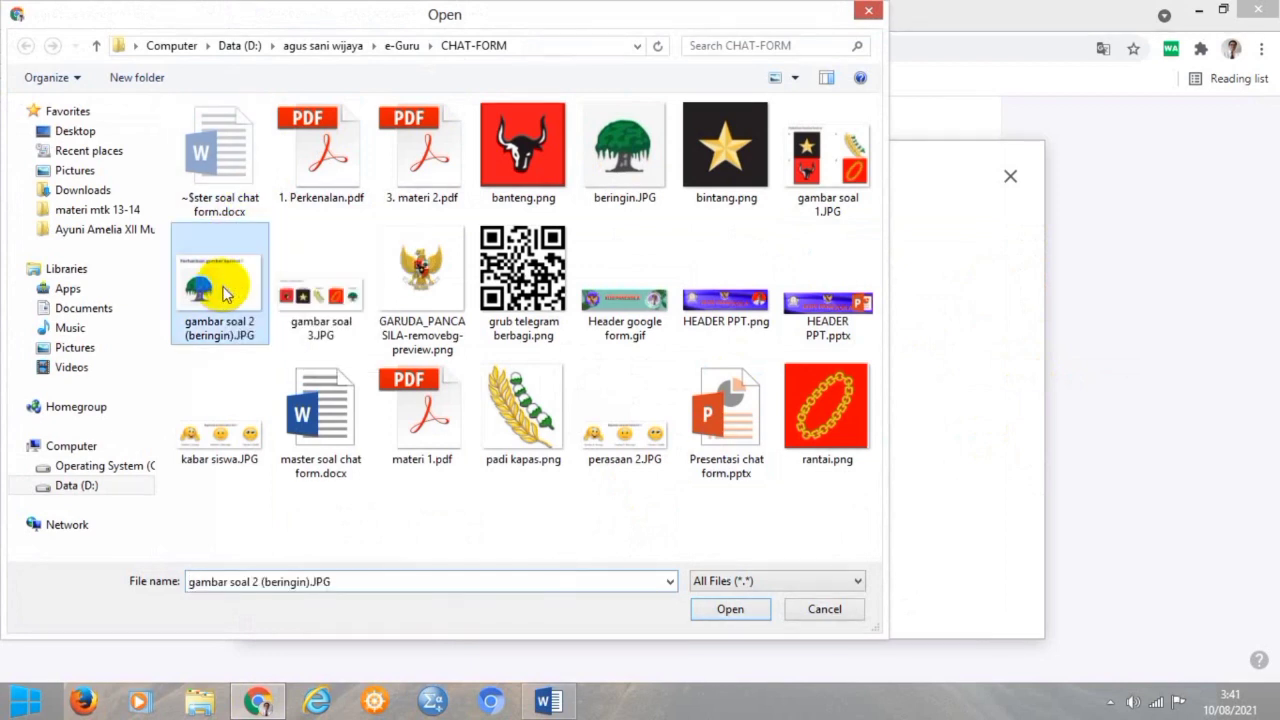
left_click(731, 609)
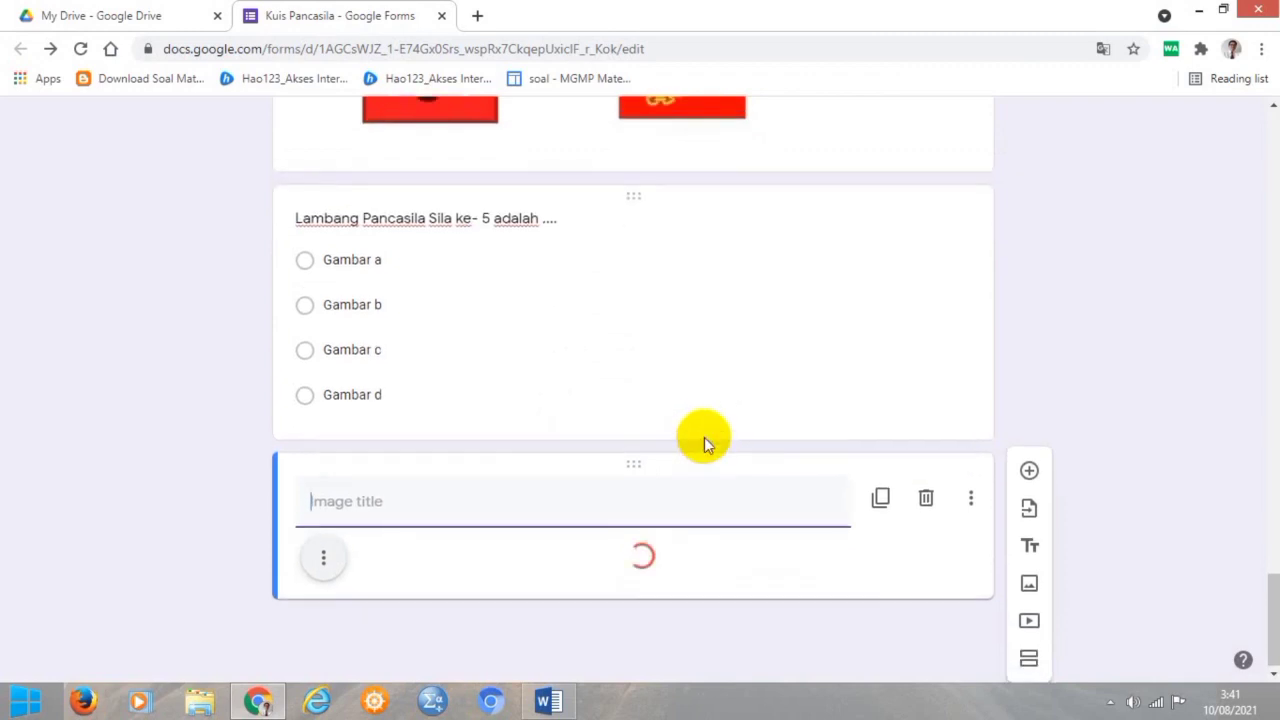
scroll(897, 443, "down", 1)
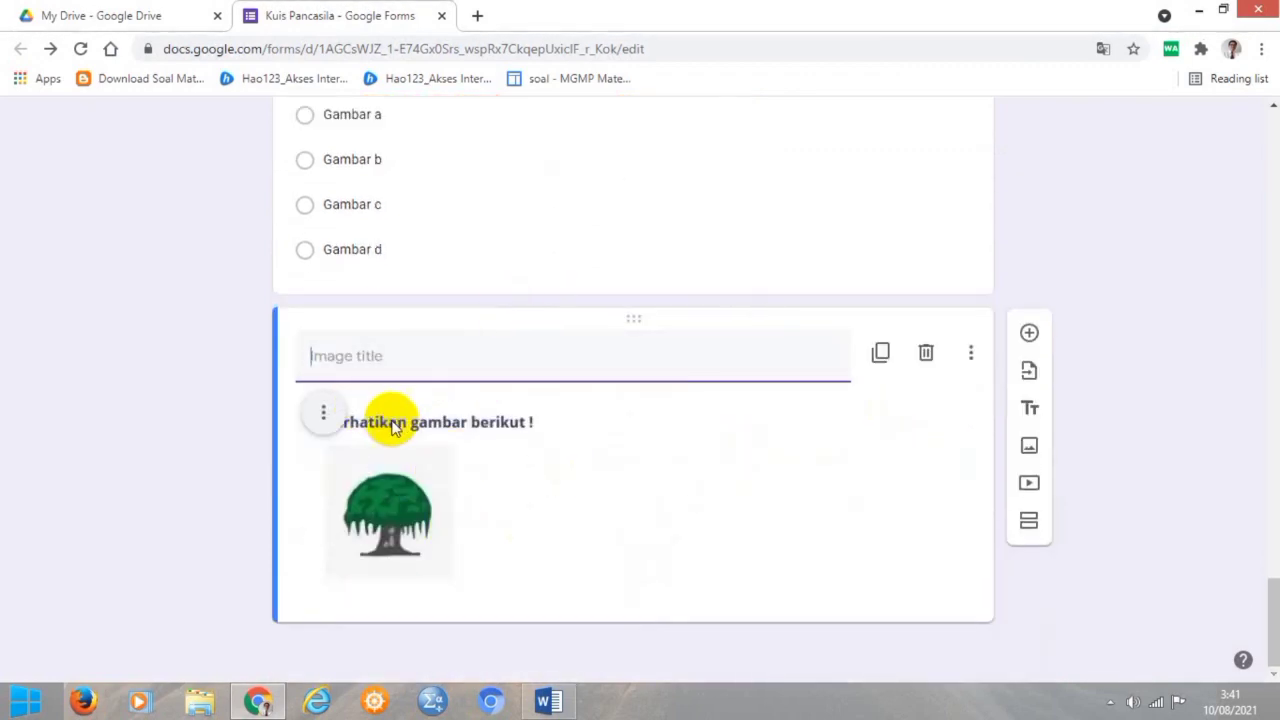
Add a multiple-choice question below the tree image and fill in "Gambar di atas menunjukkan lambang pancasila sila ke.....", copied from the Word document
left_click(1029, 334)
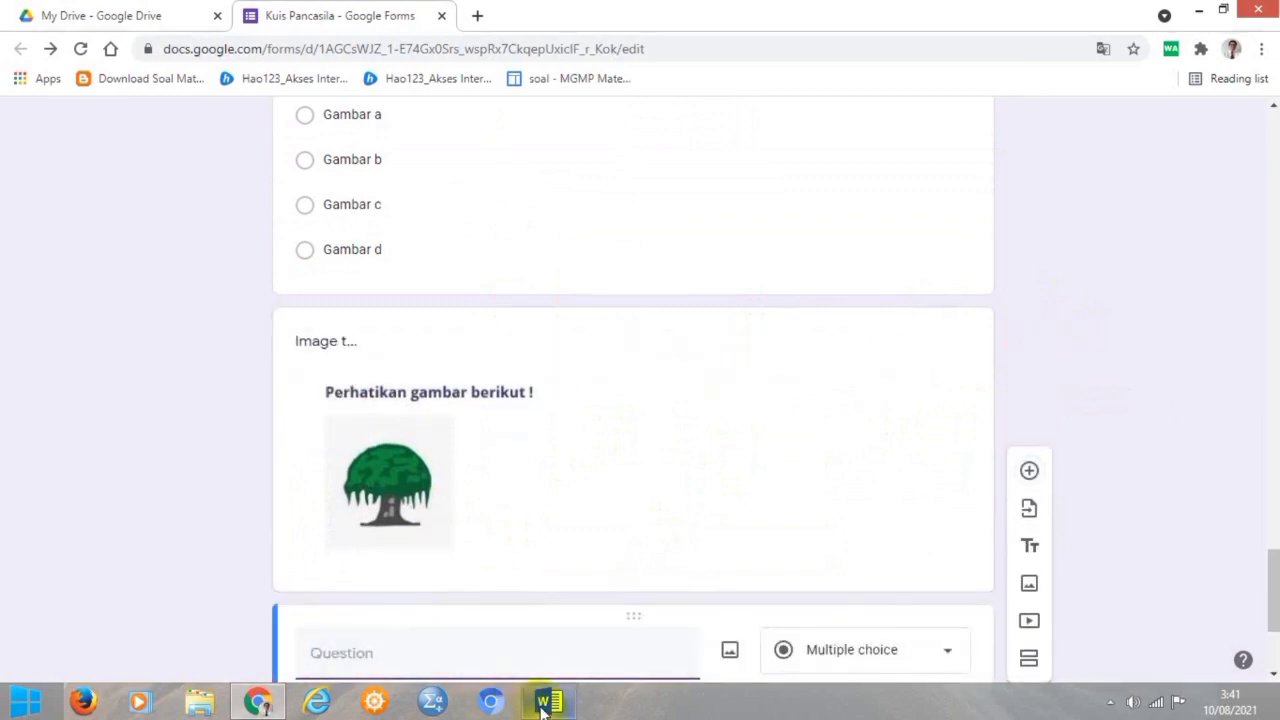
left_click(543, 705)
scroll(560, 514, "down", 3)
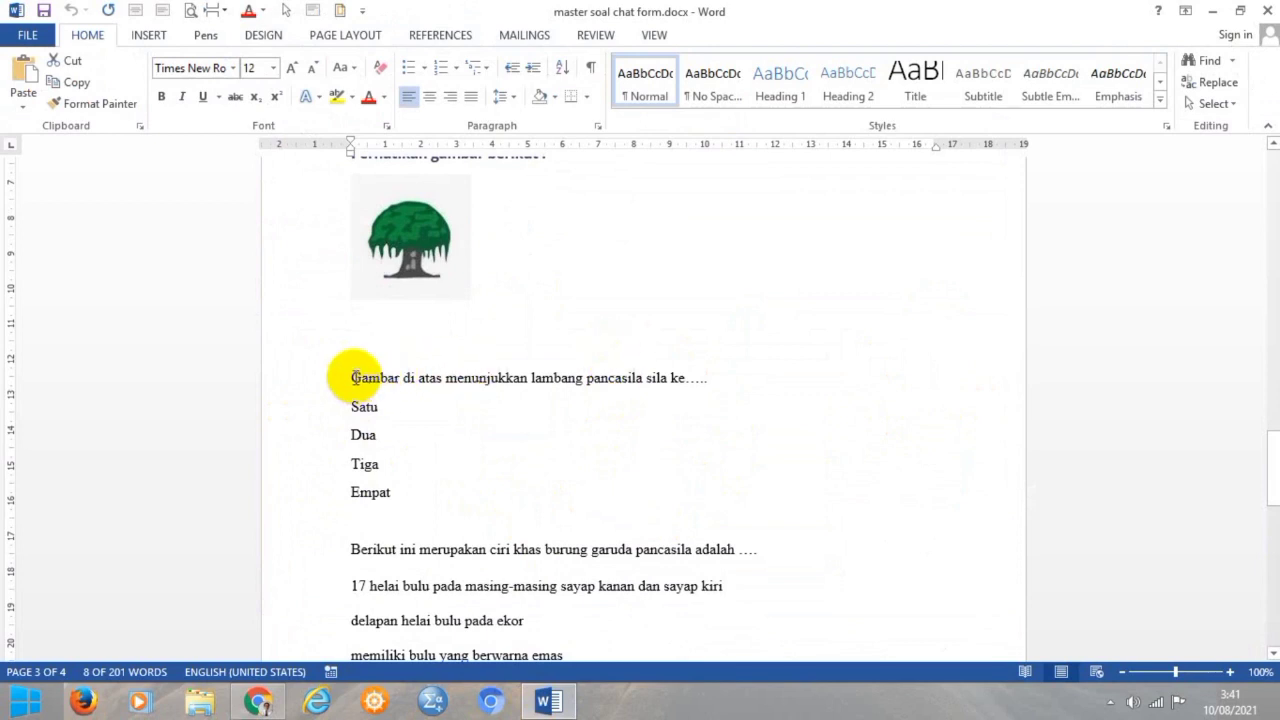
left_click_drag(354, 377, 707, 383)
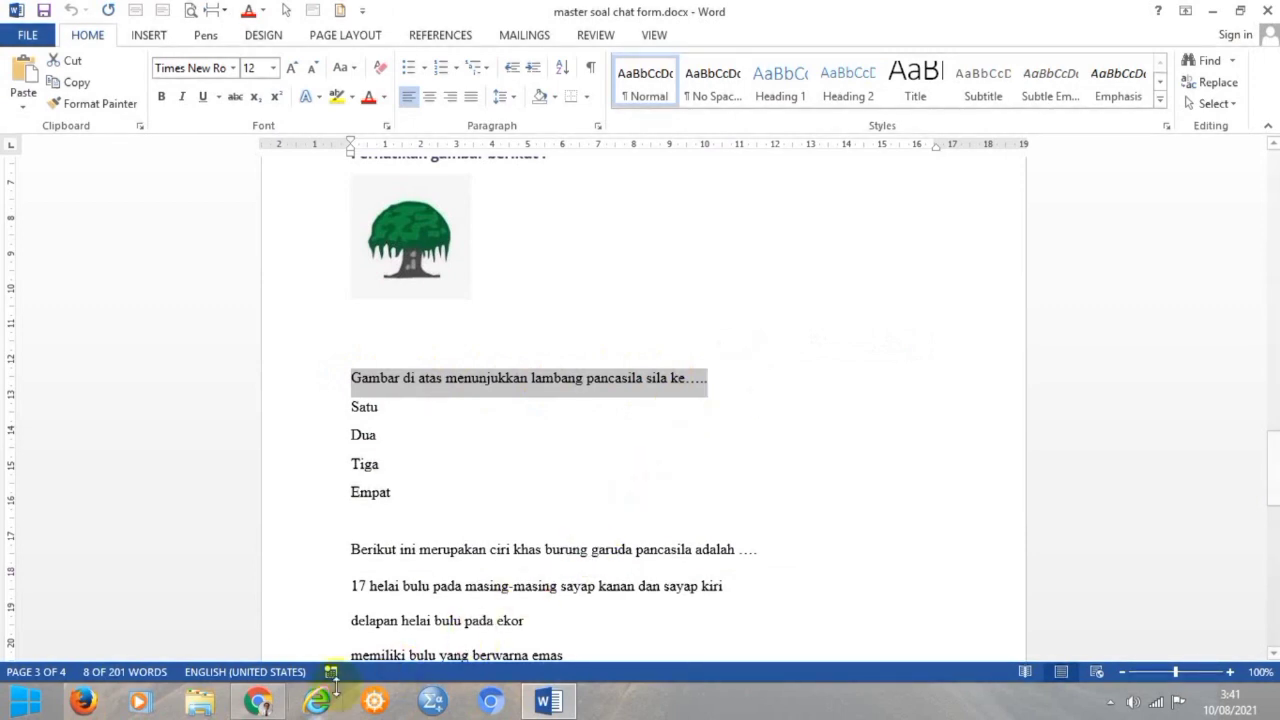
left_click(258, 701)
scroll(414, 600, "down", 2)
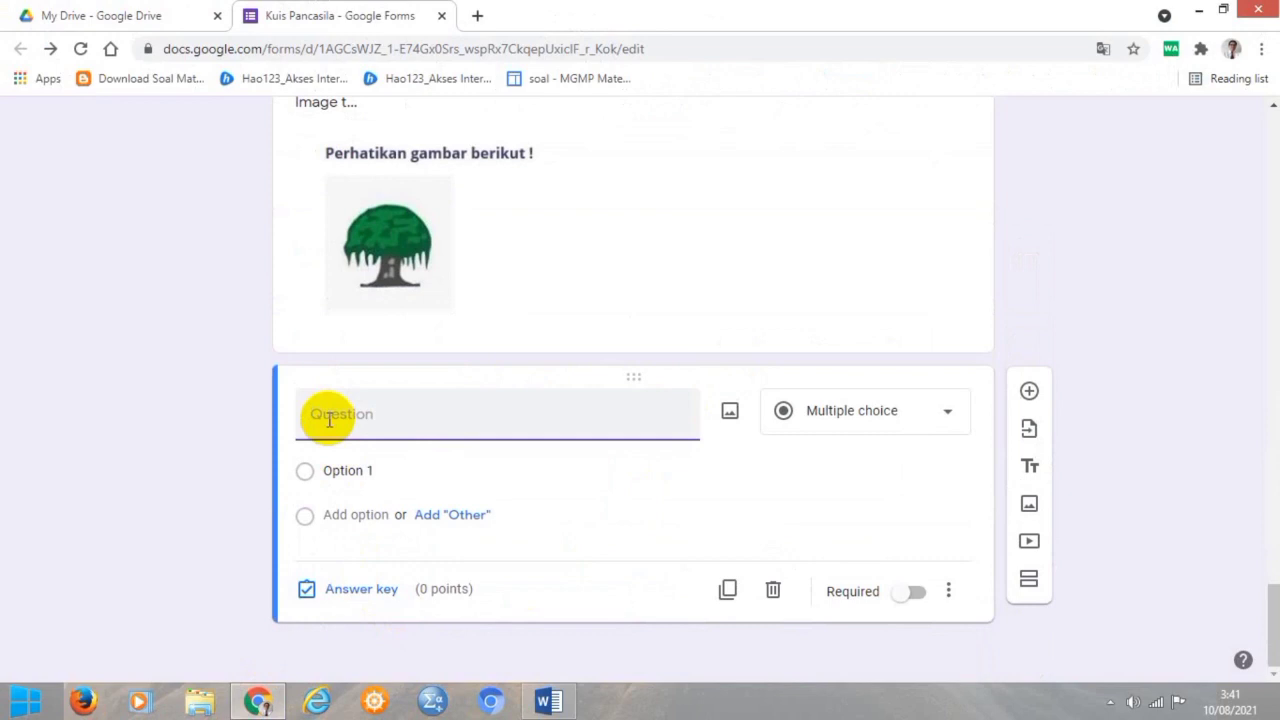
type("Gambar di atas menunjukkan lambang pancasila sila ke.....")
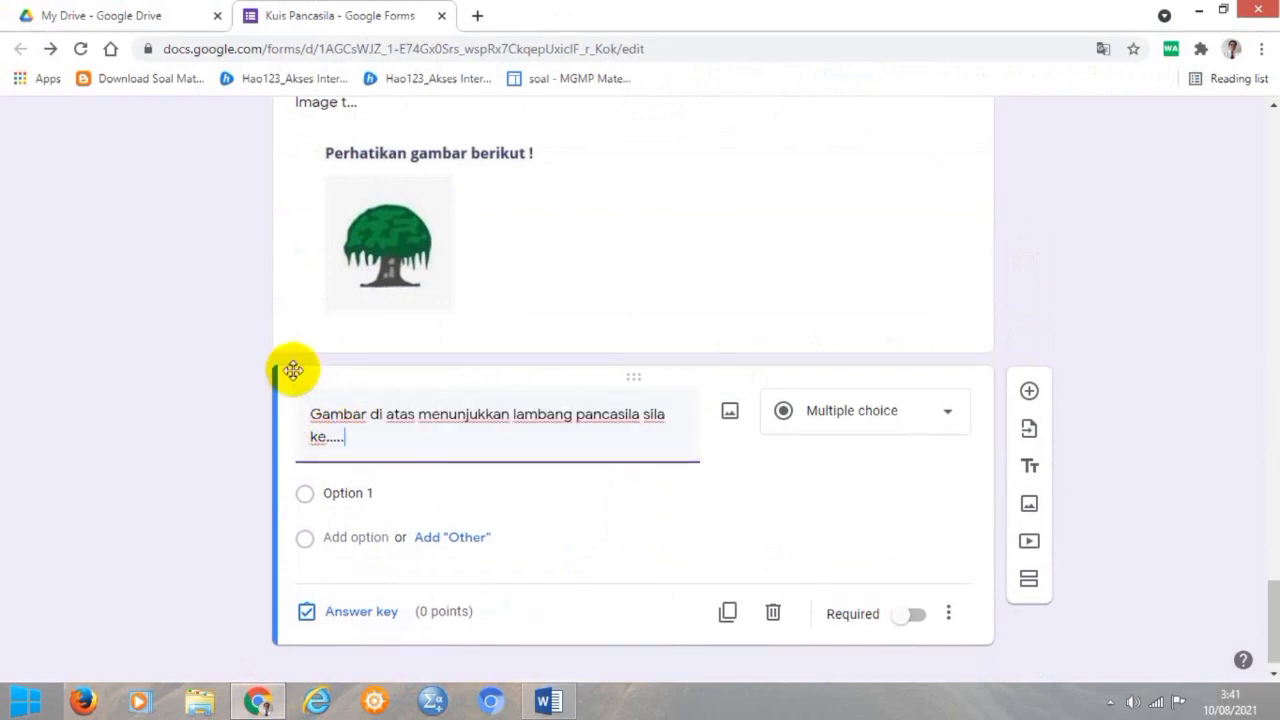
Copy Satu, Dua, Tiga and Empat from the Word document into the options of the "Gambar di atas" question
left_click(551, 701)
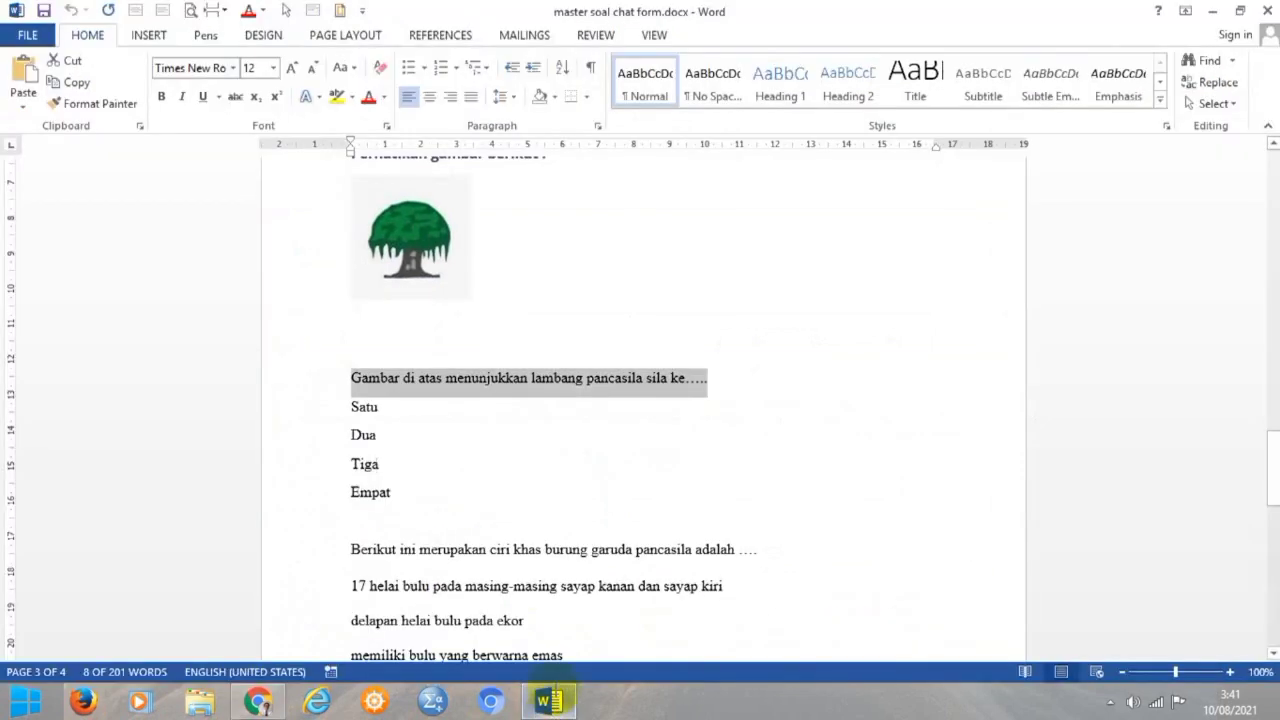
left_click_drag(349, 411, 428, 487)
key("ctrl+c")
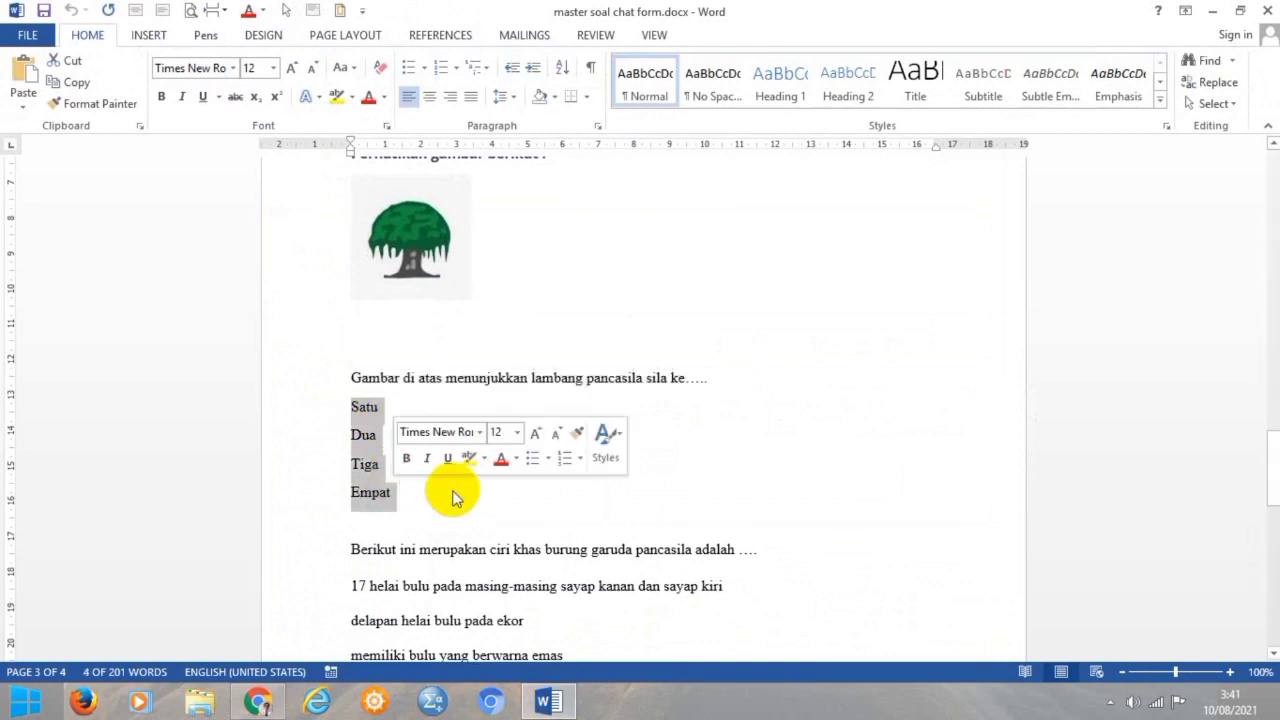
key("alt+Tab")
left_click(389, 491)
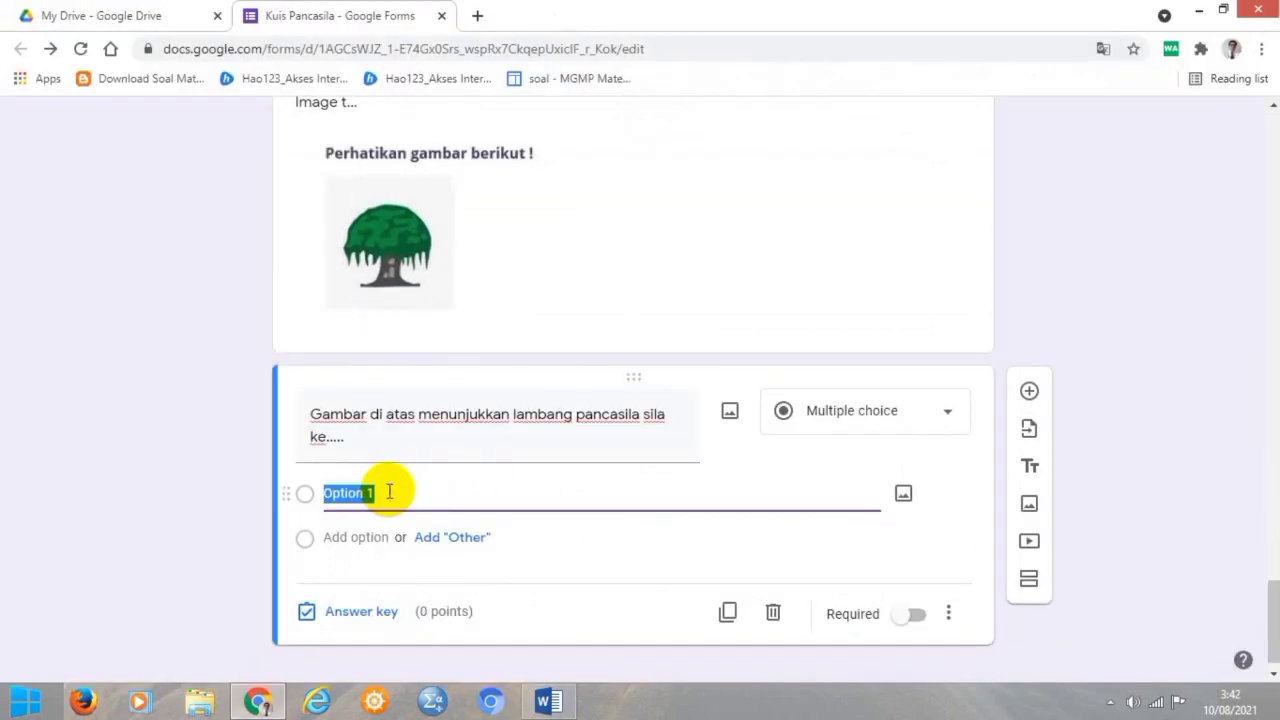
key("ctrl+v")
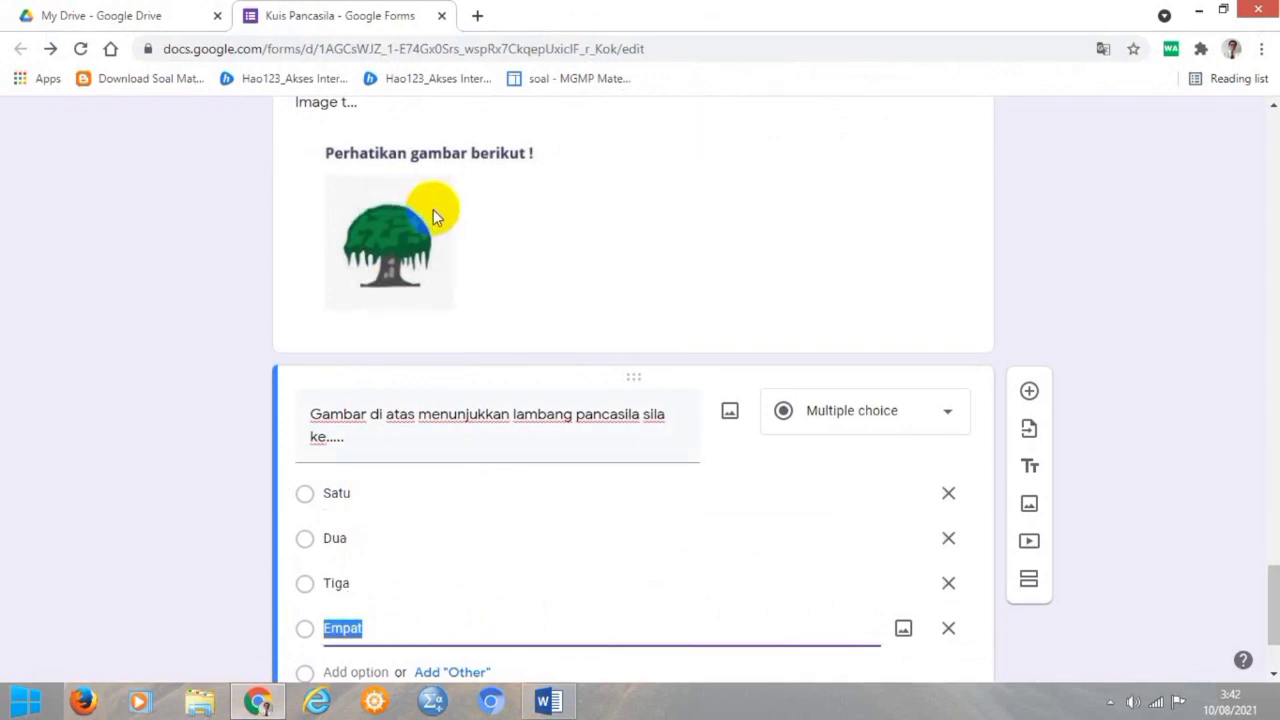
Set the answer key of the "Gambar di atas" question to Tiga, worth 10 points
scroll(433, 212, "down", 3)
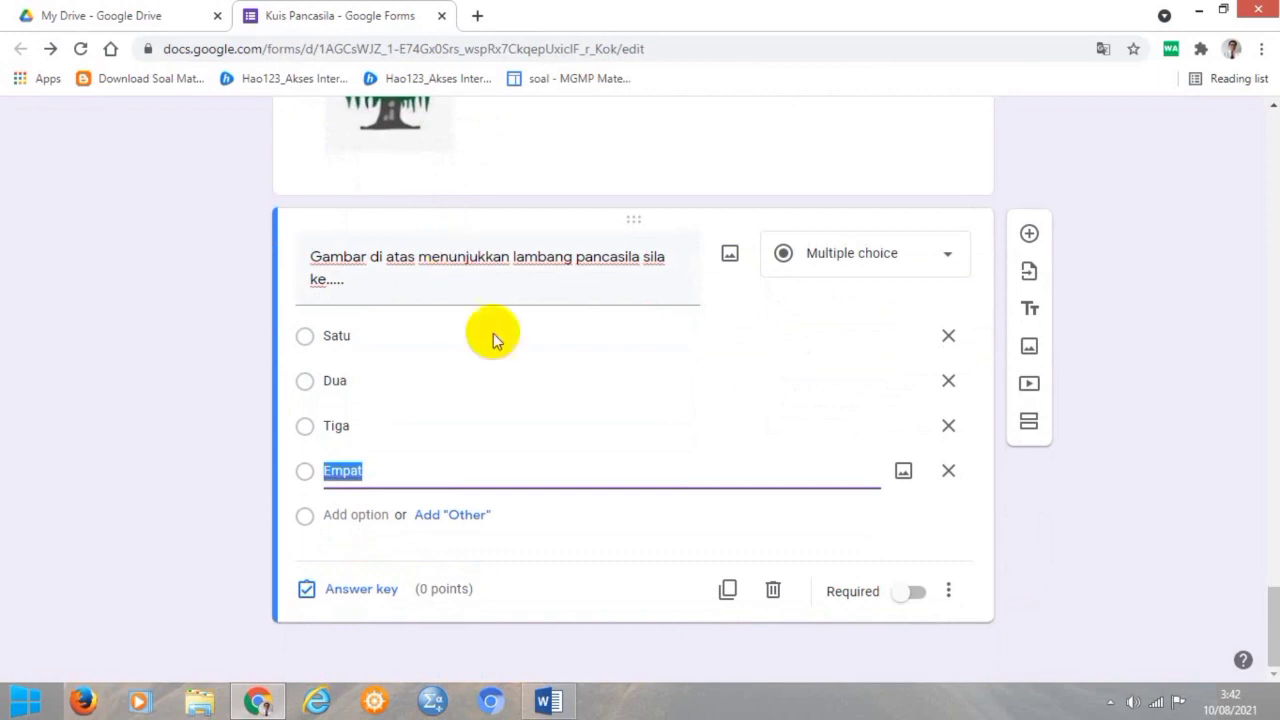
left_click(350, 589)
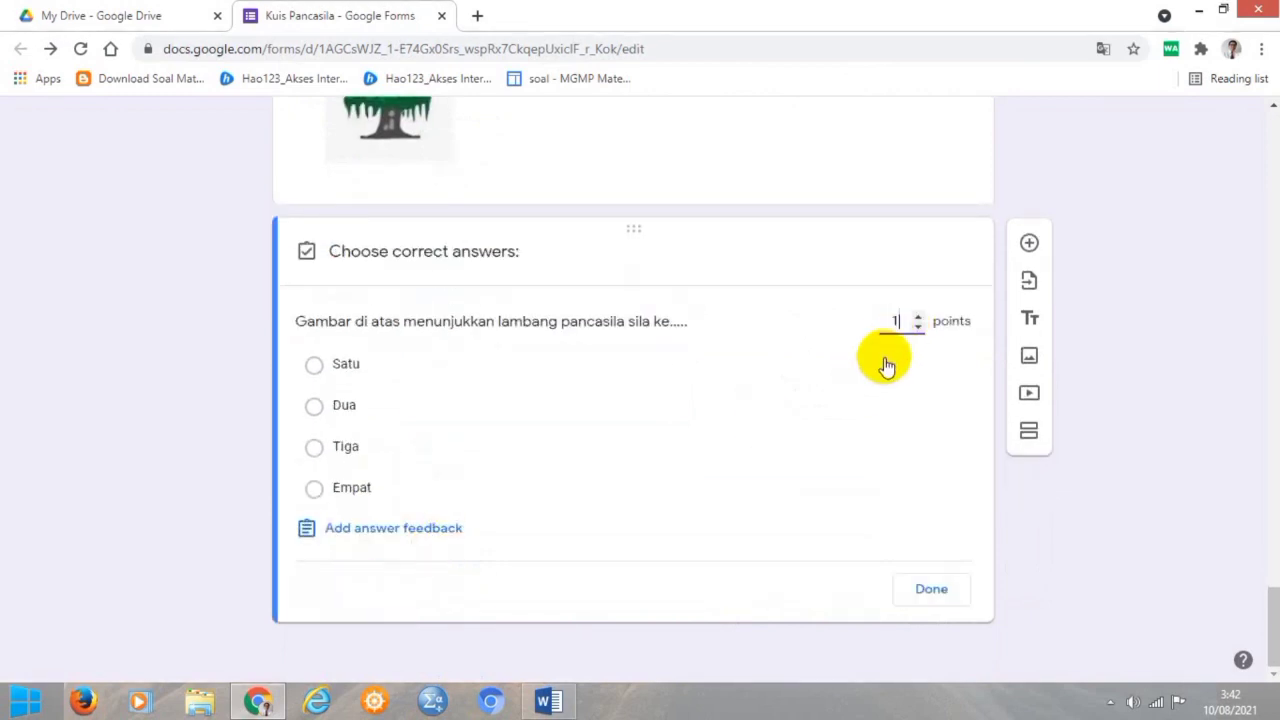
left_click(314, 455)
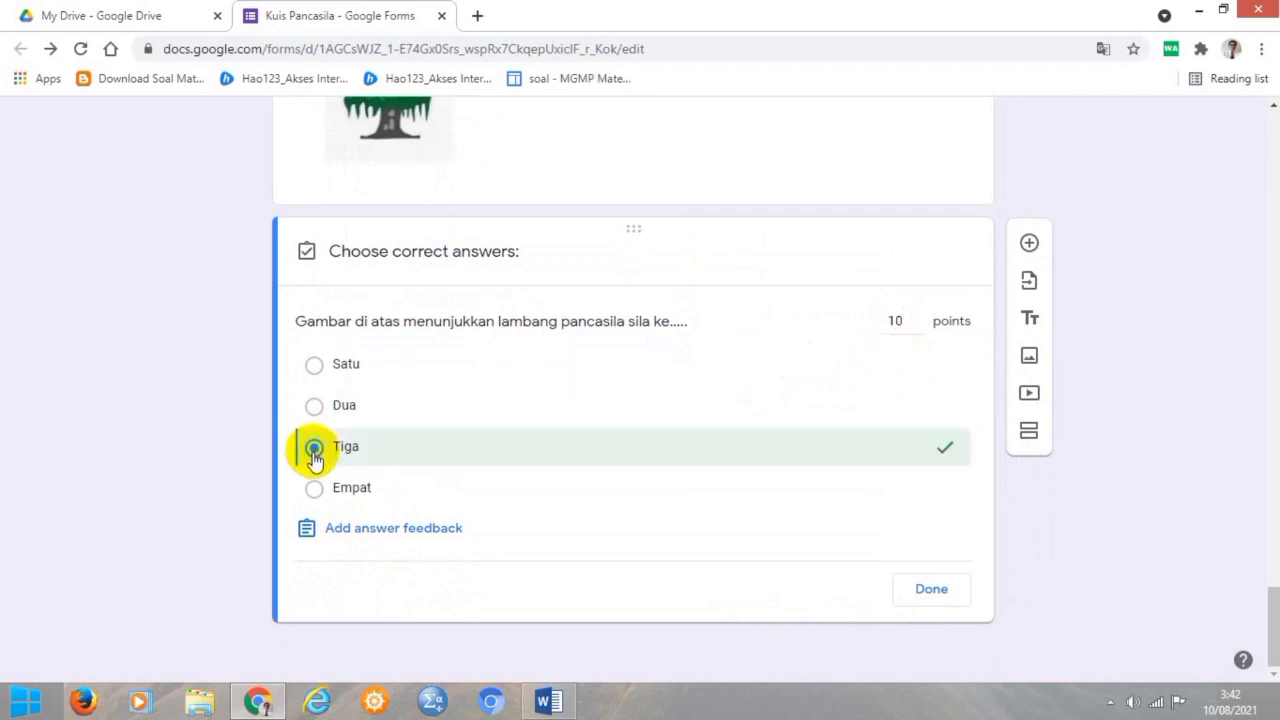
left_click(940, 590)
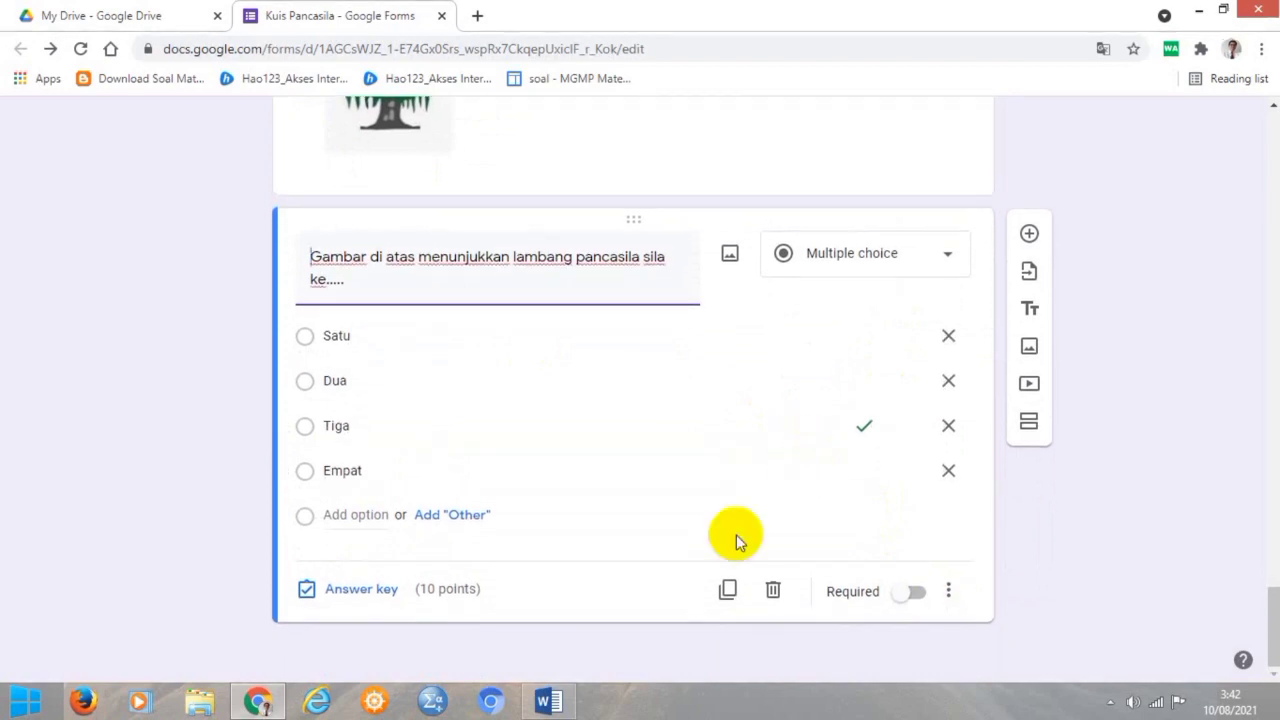
Copy "Berikut ini merupakan ciri khas burung garuda pancasila adalah ..." from the Word document into a new question below the "Gambar di atas" question
left_click(548, 700)
scroll(614, 457, "down", 4)
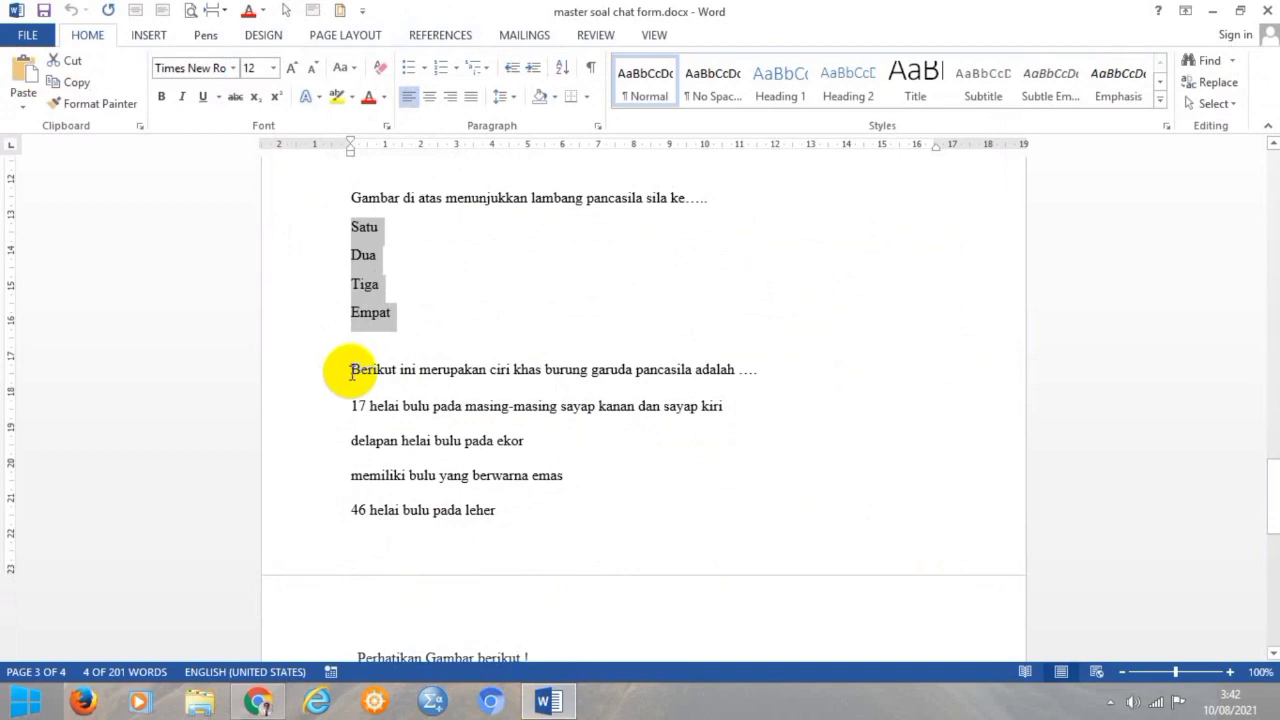
scroll(351, 373, "down", 1)
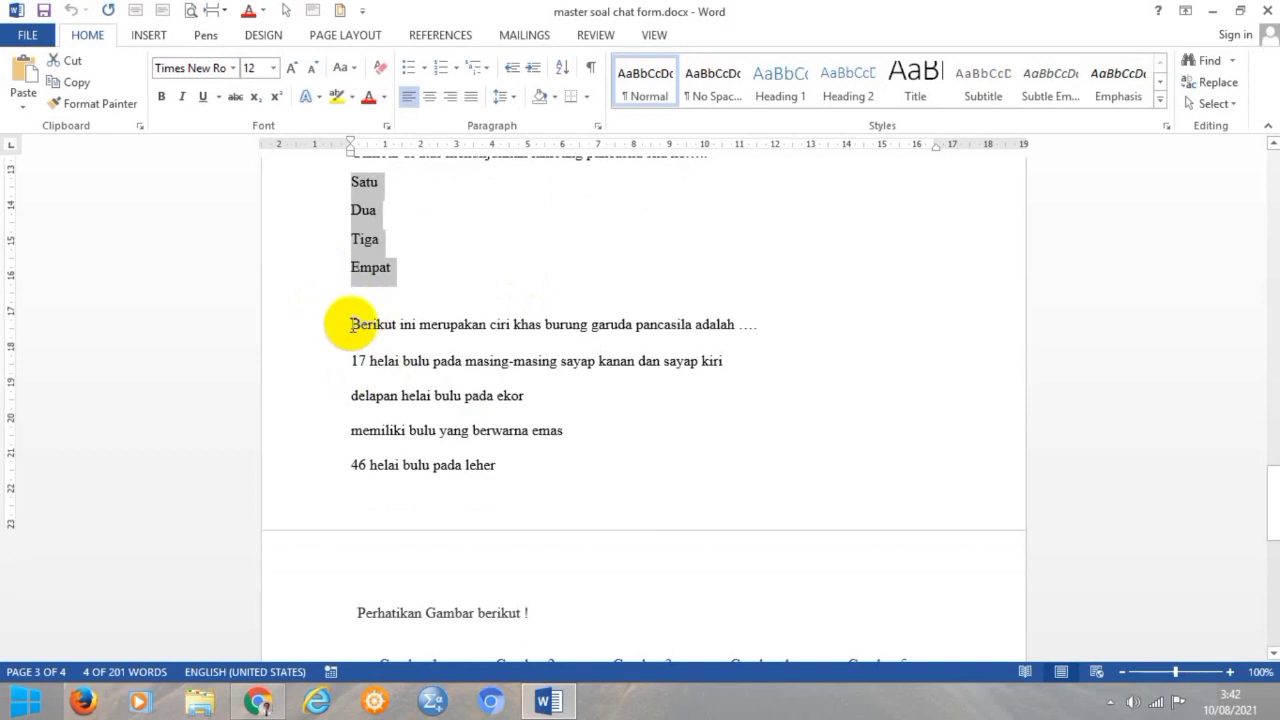
left_click_drag(352, 324, 752, 334)
key("ctrl+c")
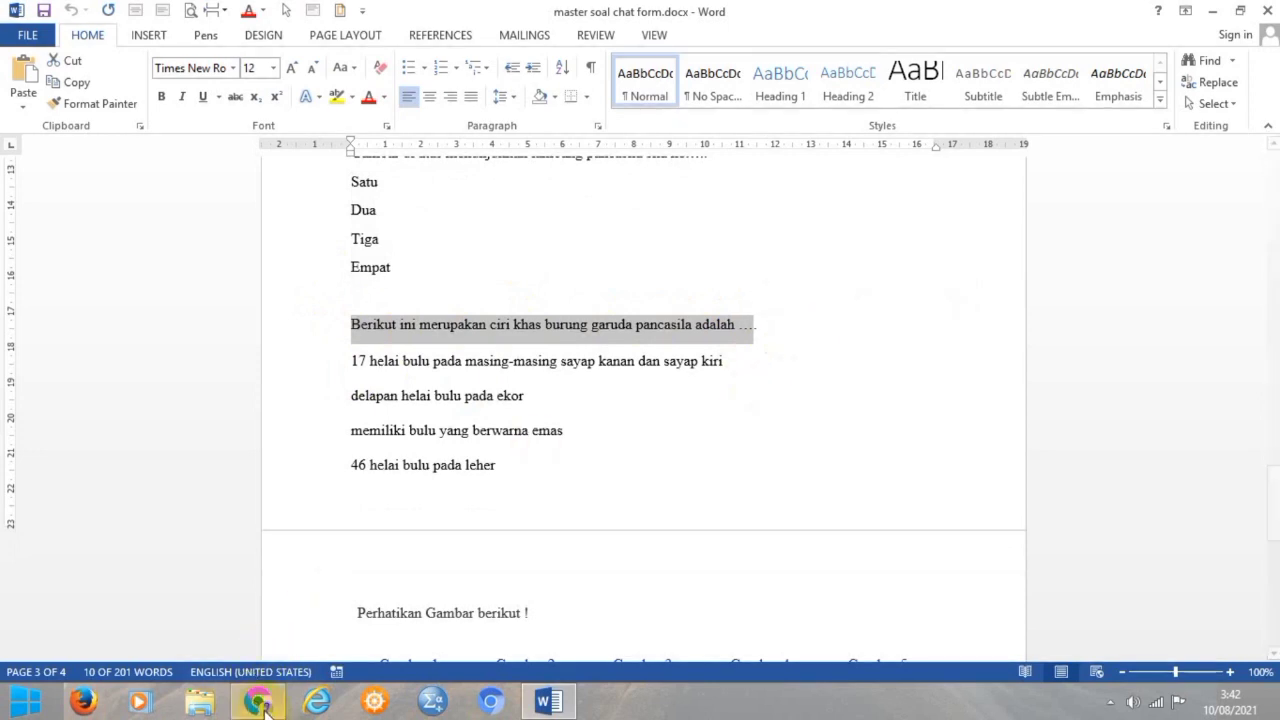
mouse_move(258, 706)
left_click(235, 618)
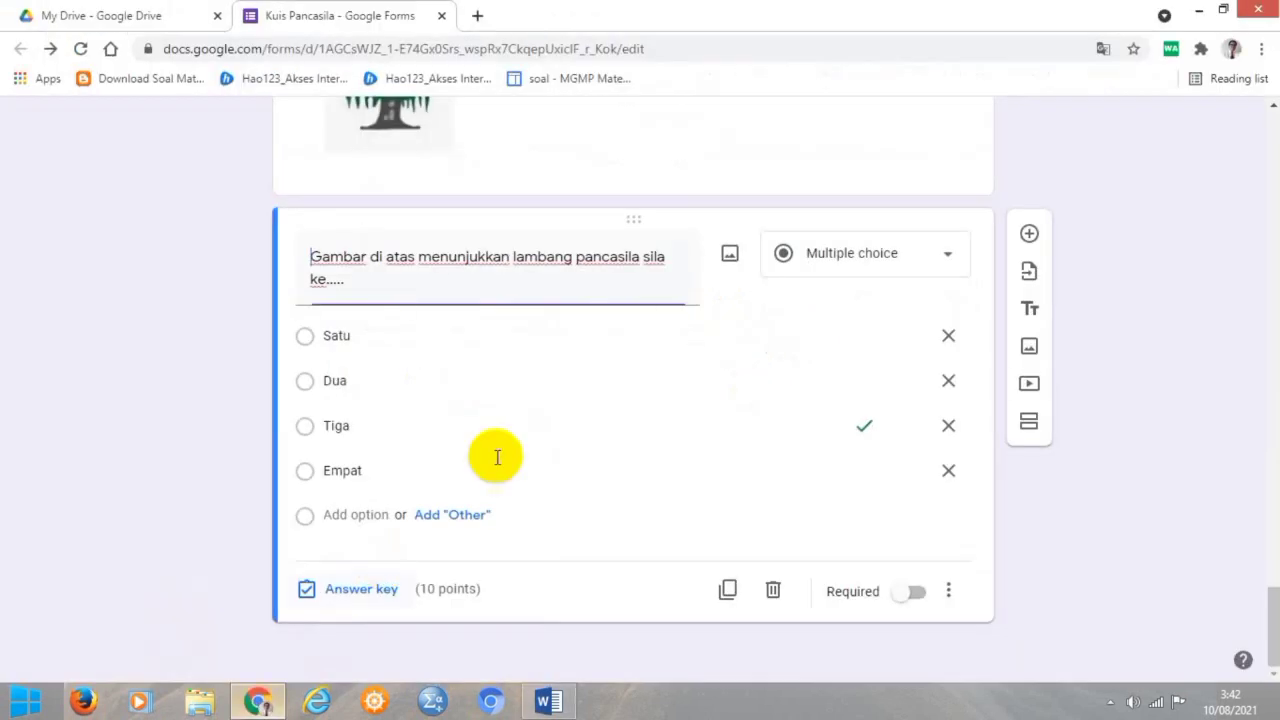
left_click(1030, 236)
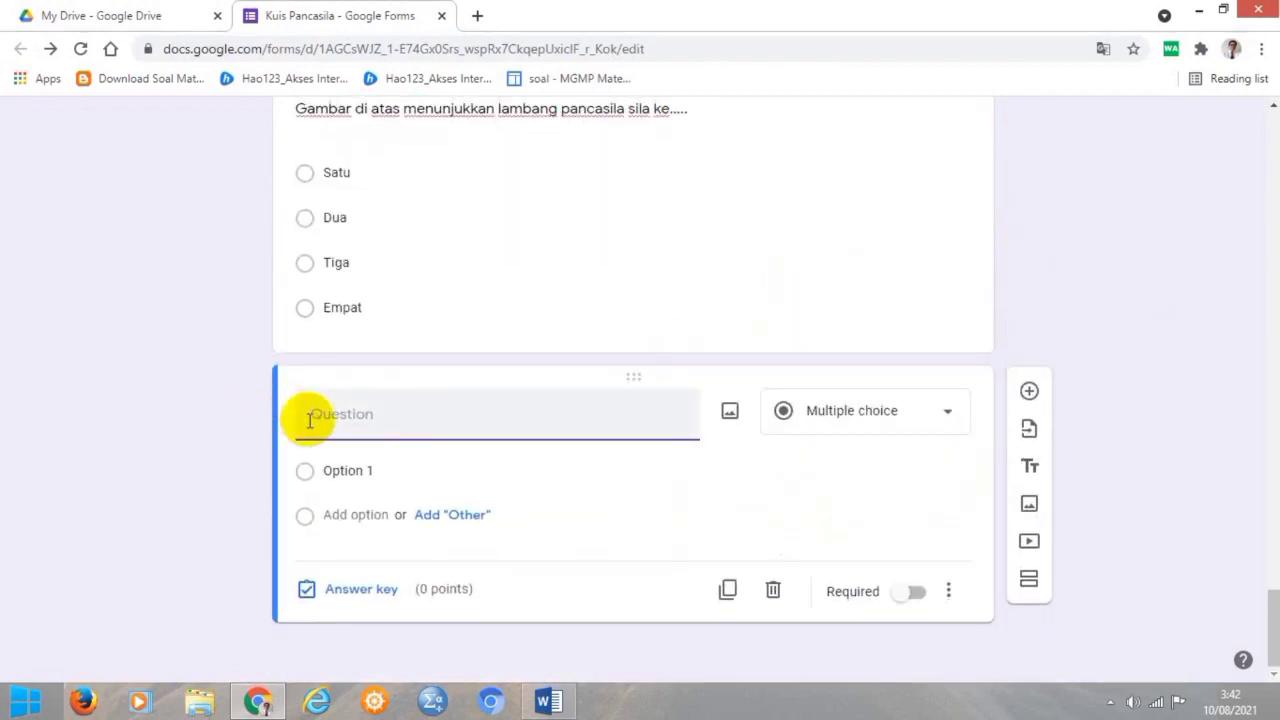
key("ctrl+v")
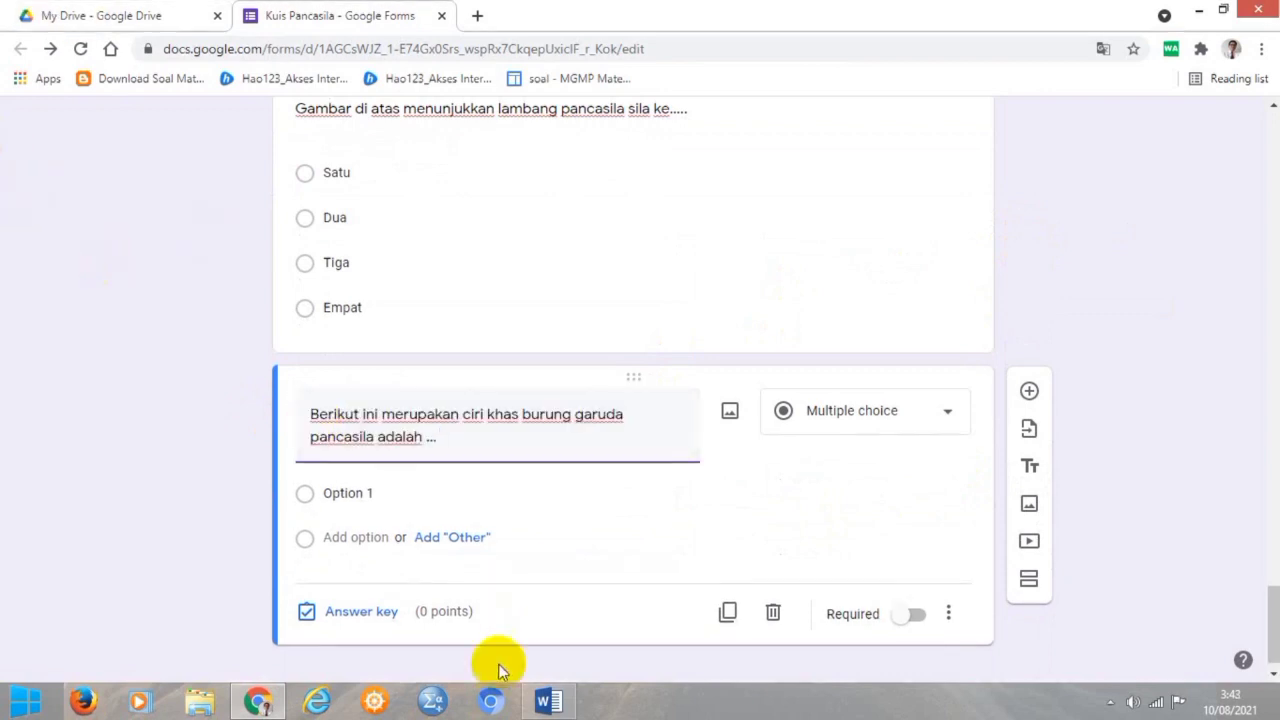
Copy the four answers, from "17 helai bulu pada masing-masing sayap" to "46 helai bulu pada leher", from Word into the garuda question's options
left_click(549, 702)
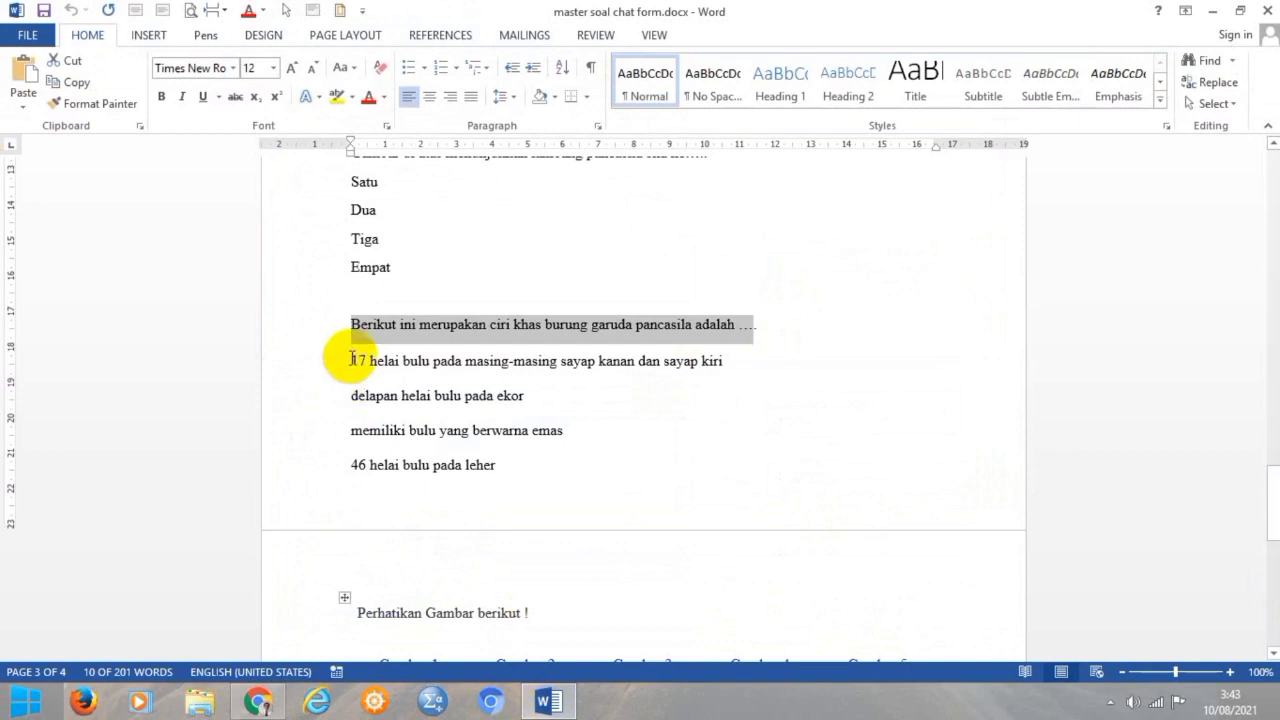
left_click_drag(337, 363, 497, 474)
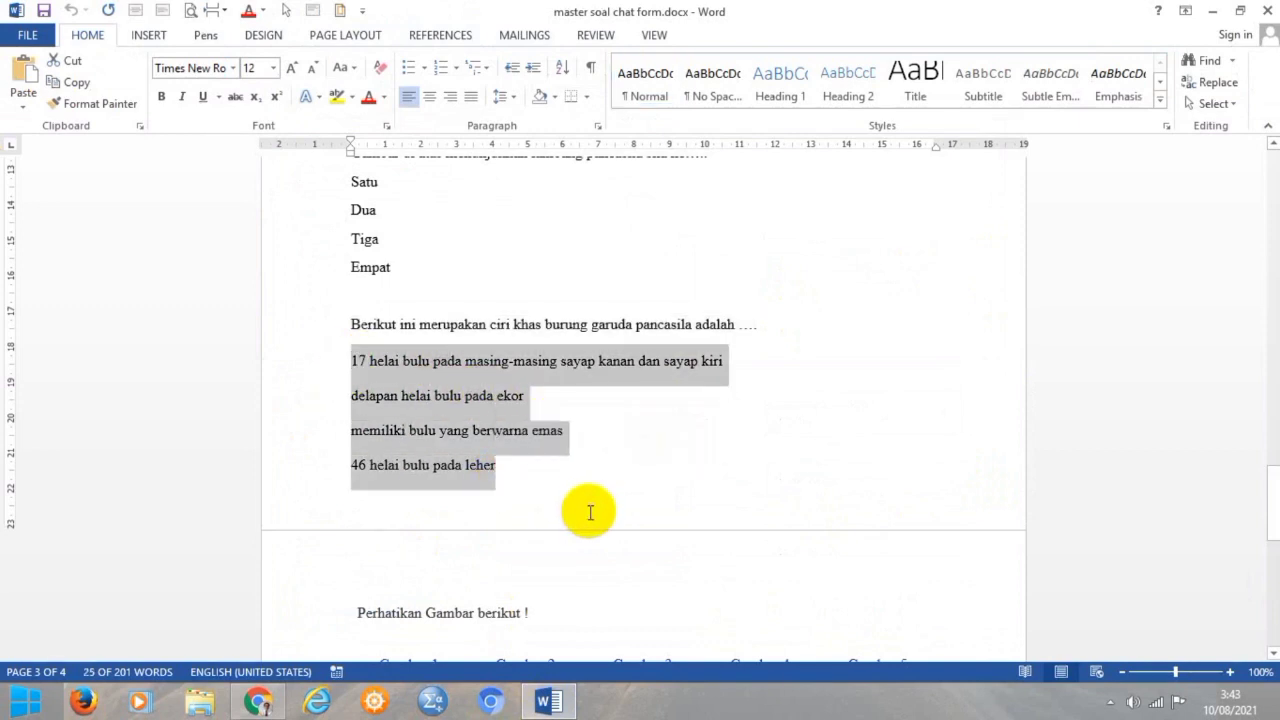
left_click(262, 703)
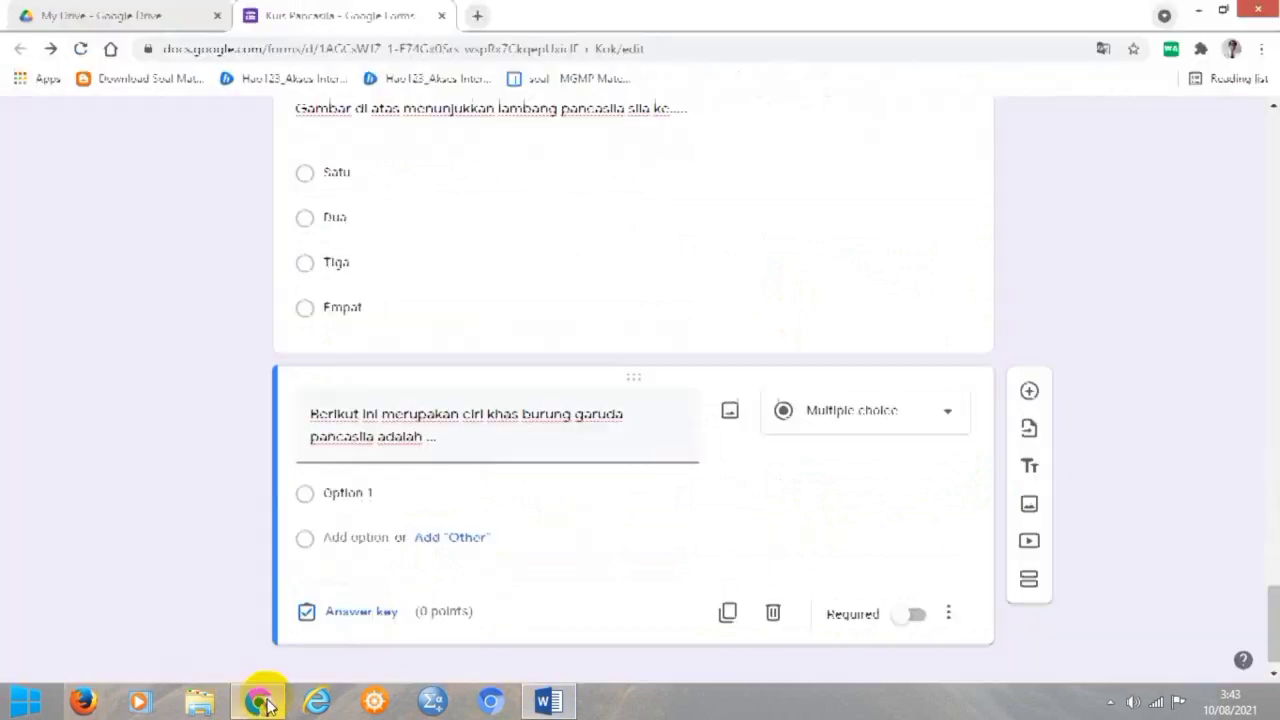
left_click(431, 497)
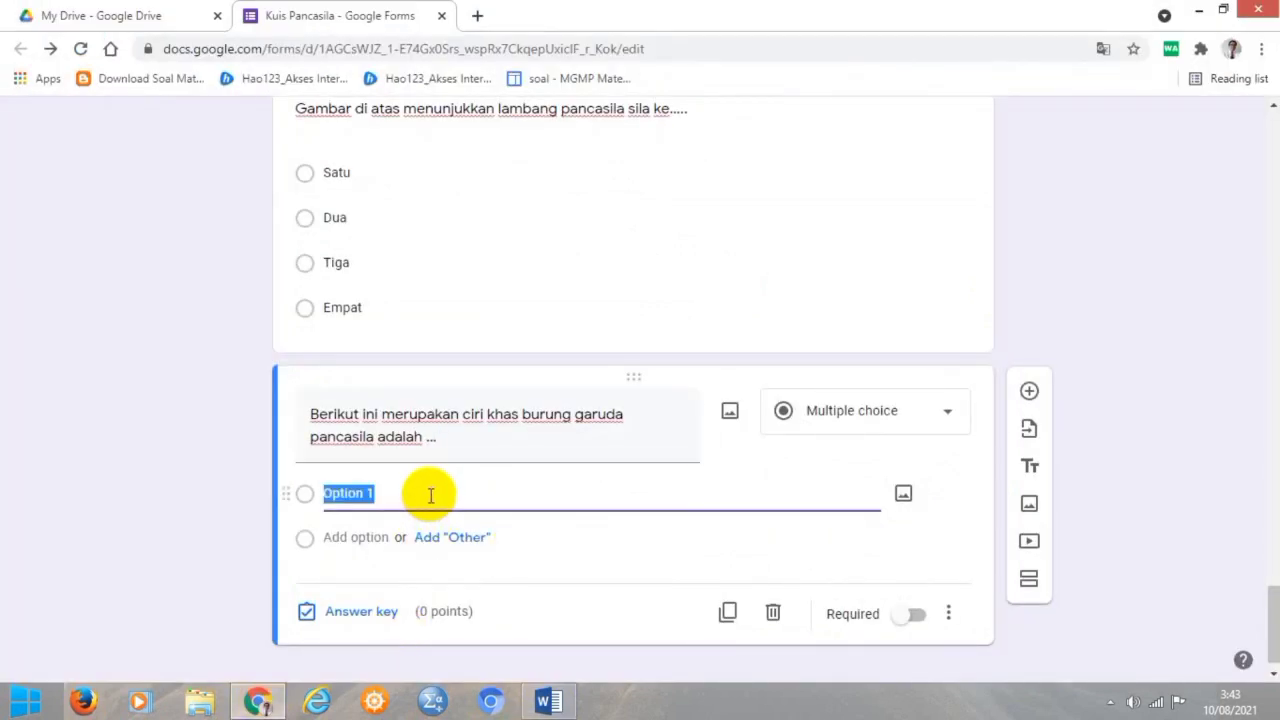
type("17 helai bulu pada masing-masing sayap kanan dan sayap kiri delapan helai bulu pada ekor memiliki bulu yang berwarna emas 45 helai bulu pada leher")
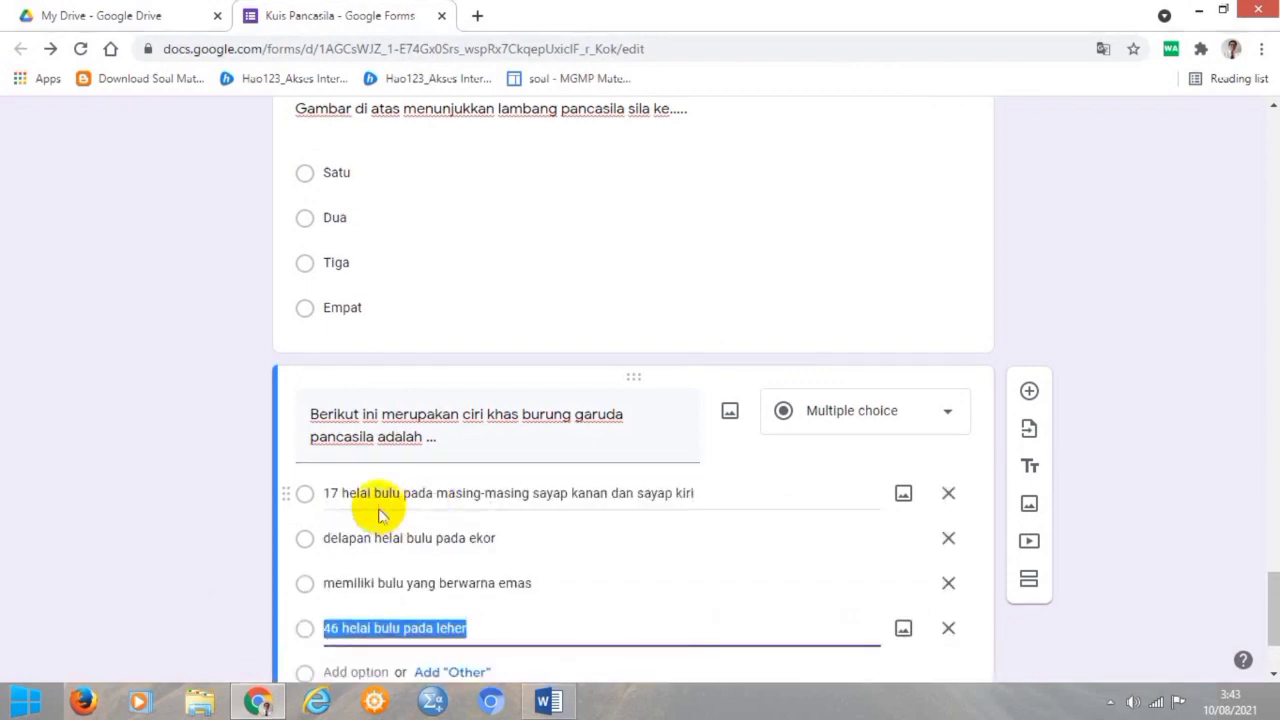
scroll(340, 514, "down", 2)
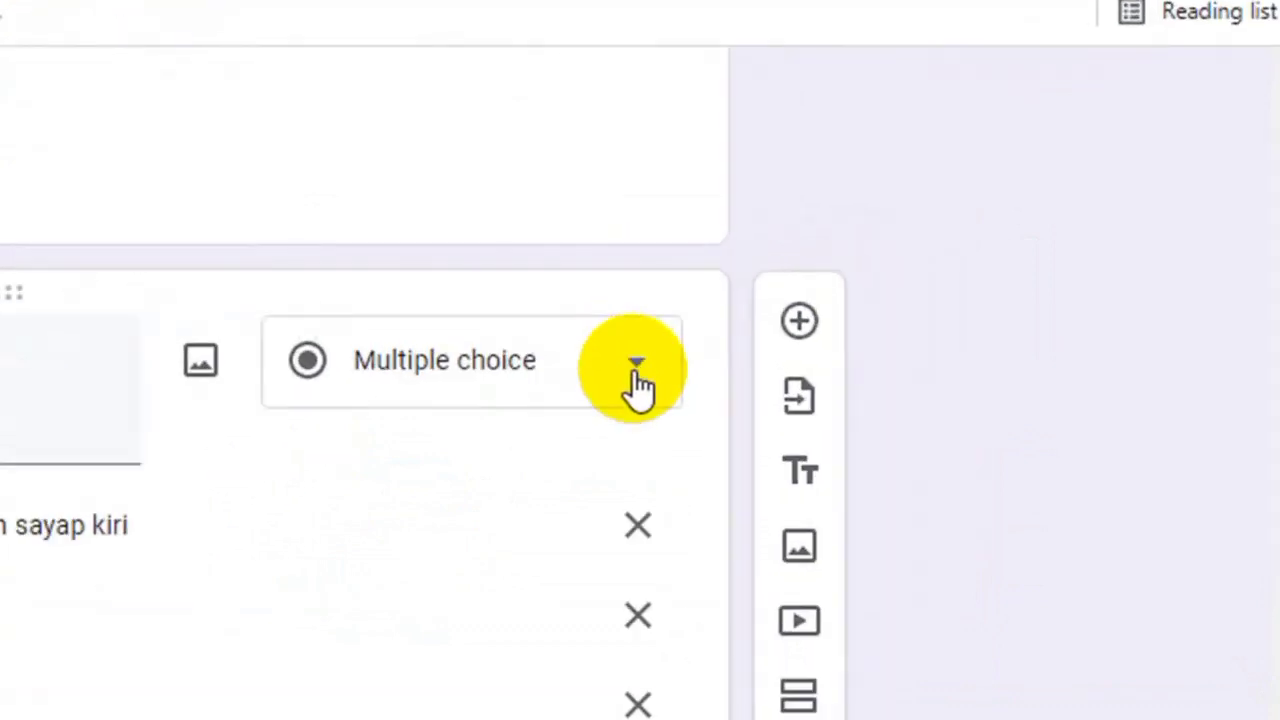
Change the garuda question to Checkboxes and mark its first three options as correct answers, worth 10 points
left_click(949, 260)
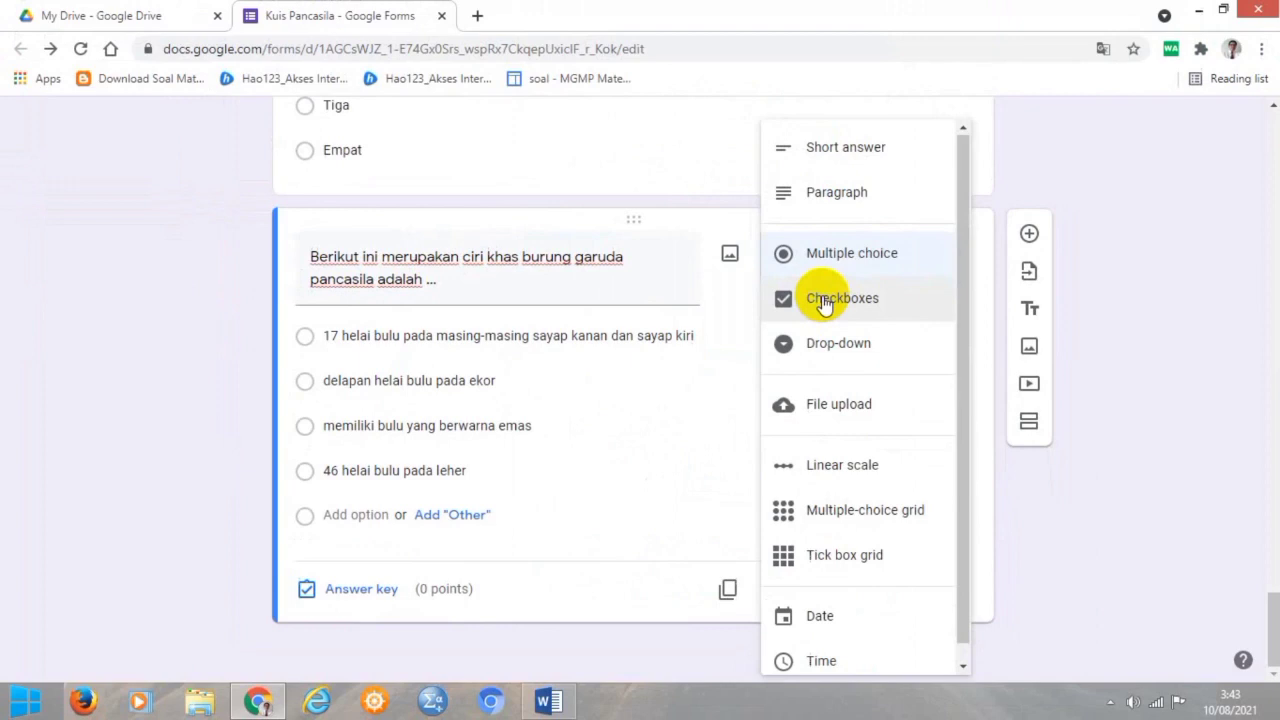
left_click(645, 378)
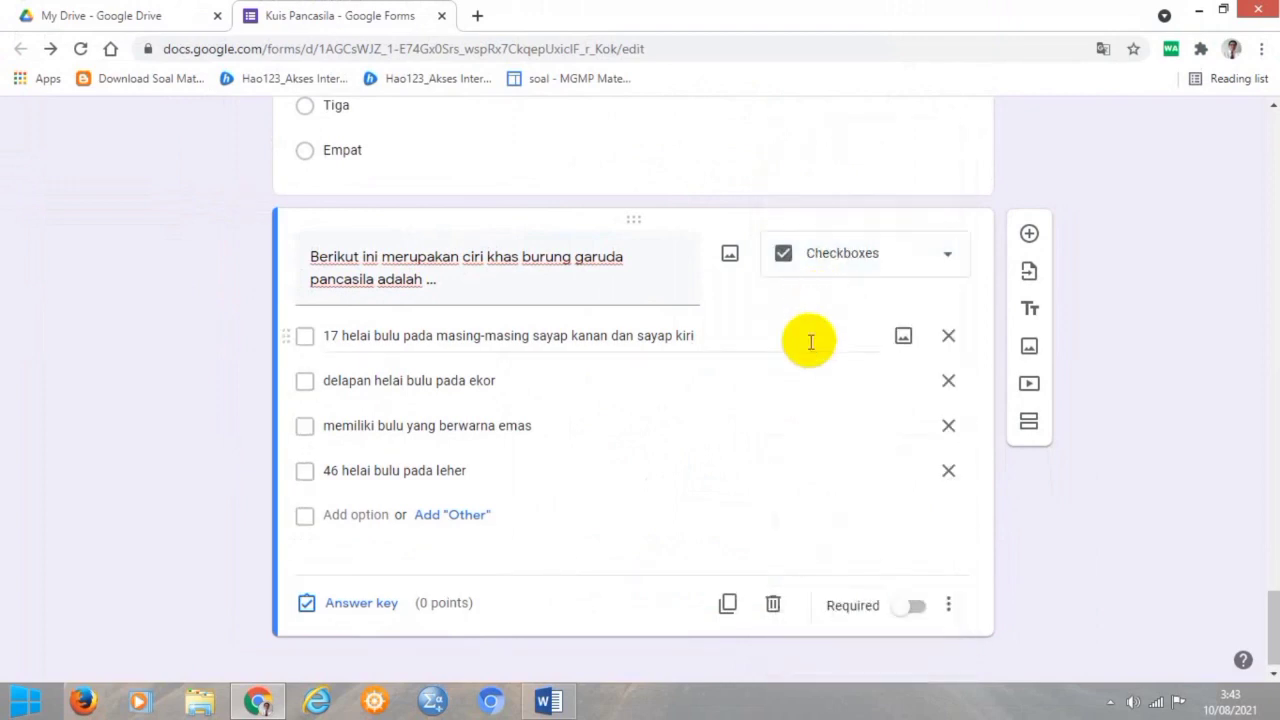
left_click(362, 605)
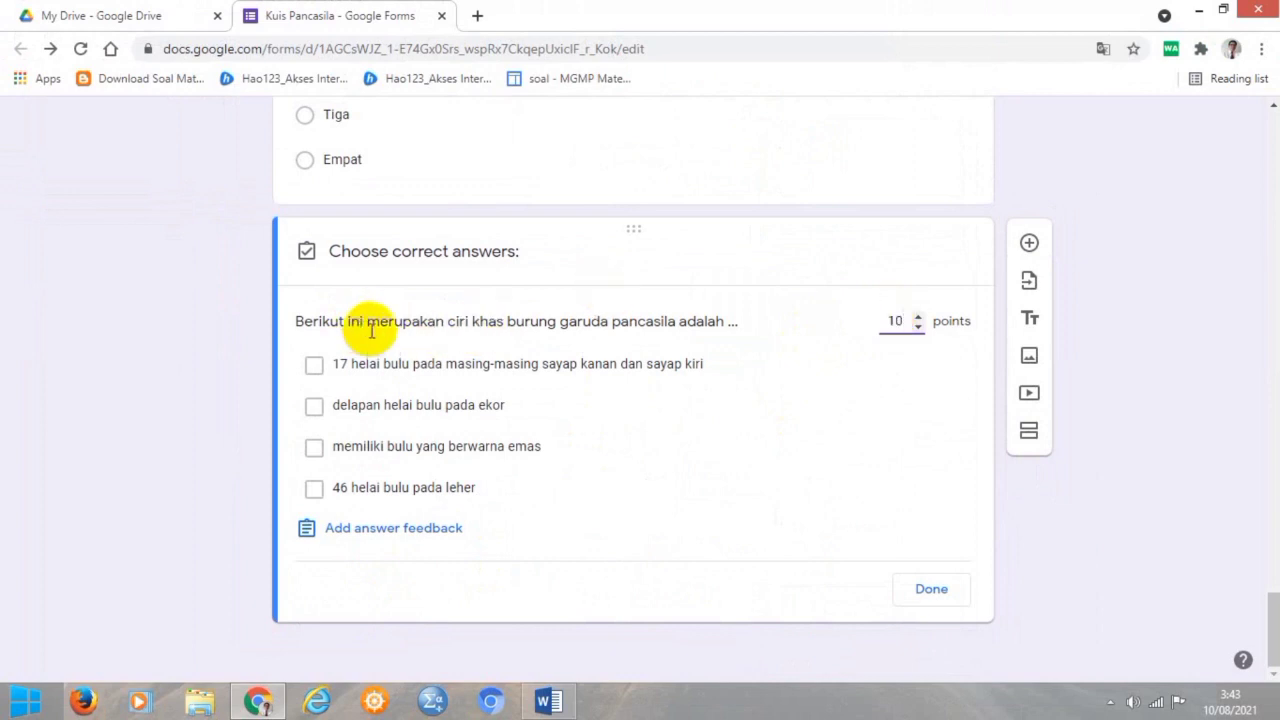
left_click(316, 368)
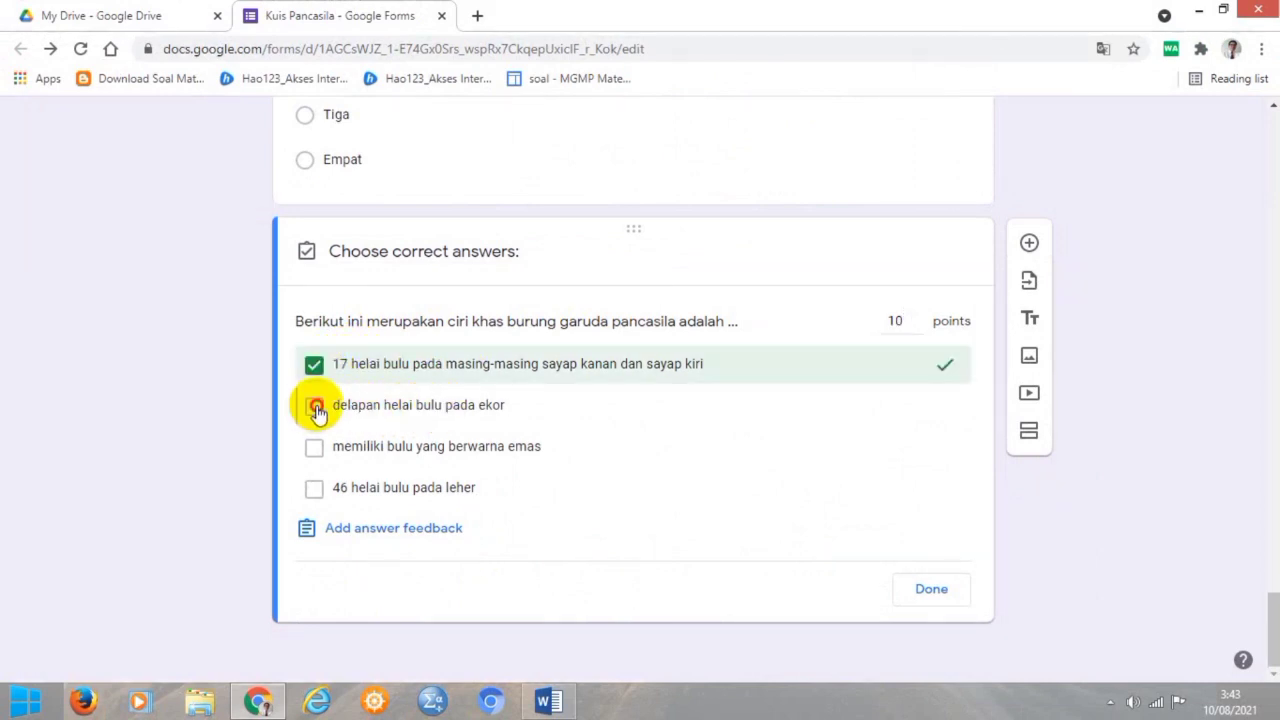
left_click(316, 408)
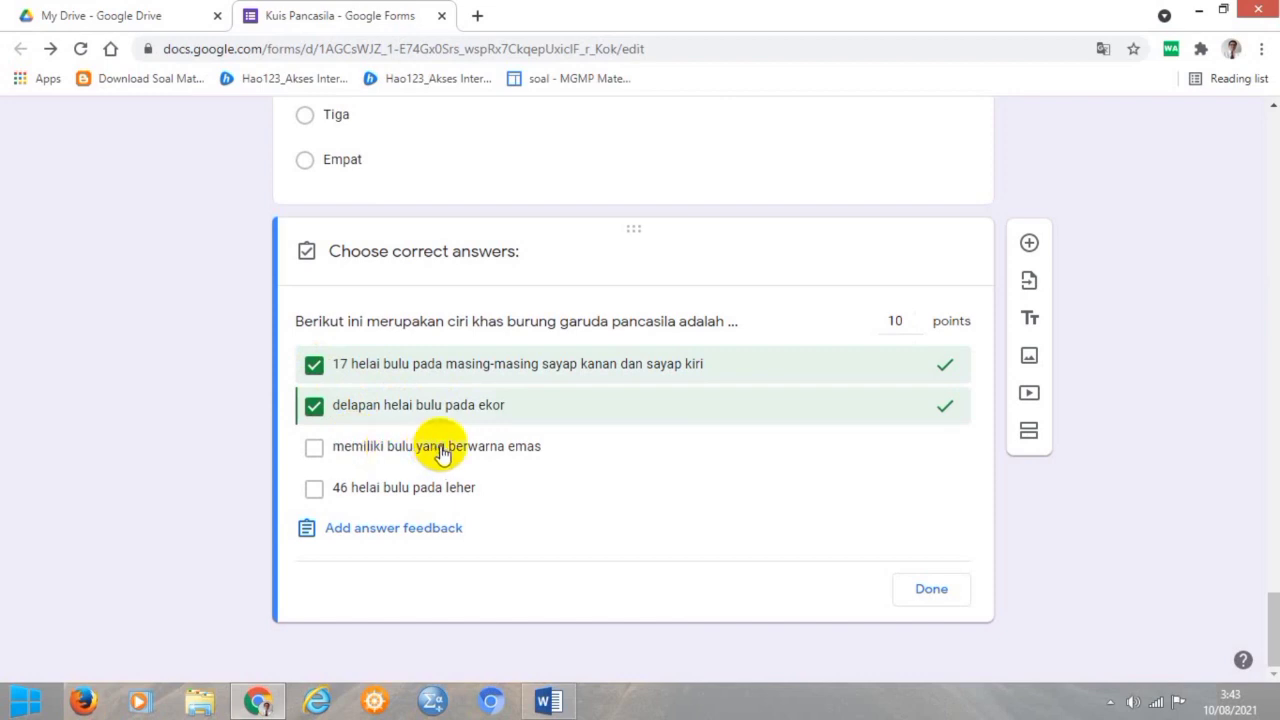
left_click(316, 452)
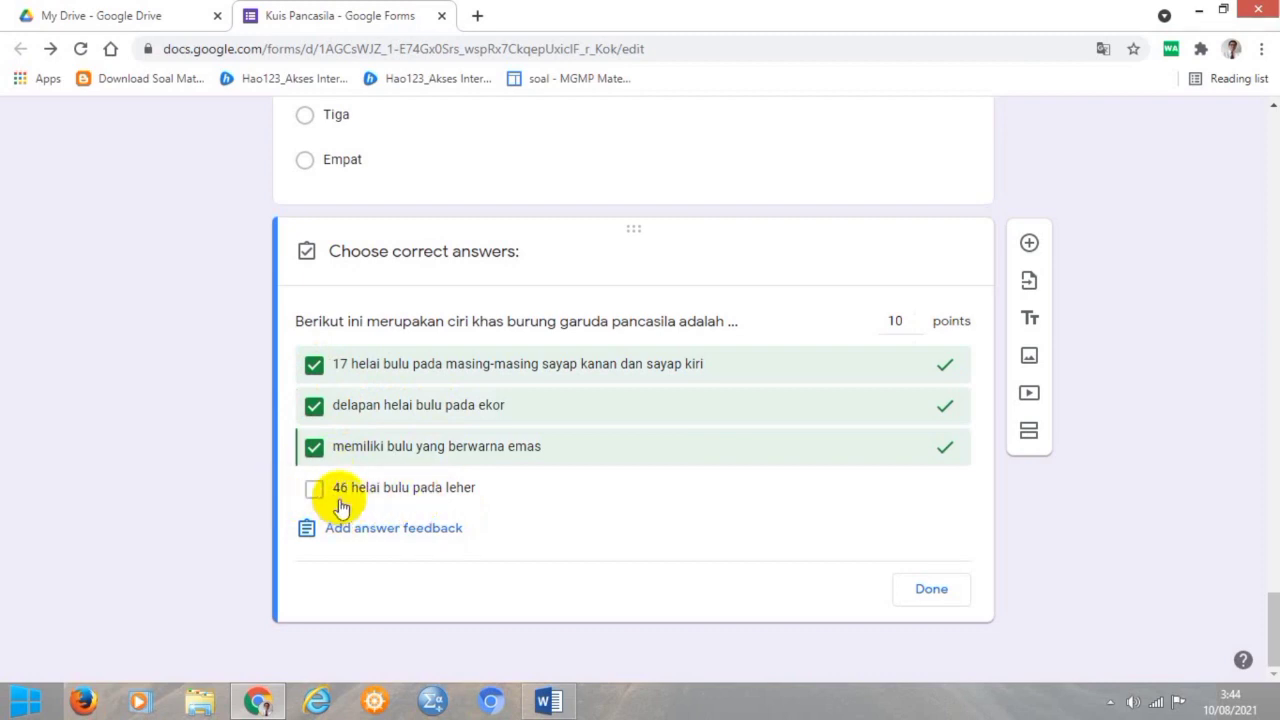
left_click(935, 592)
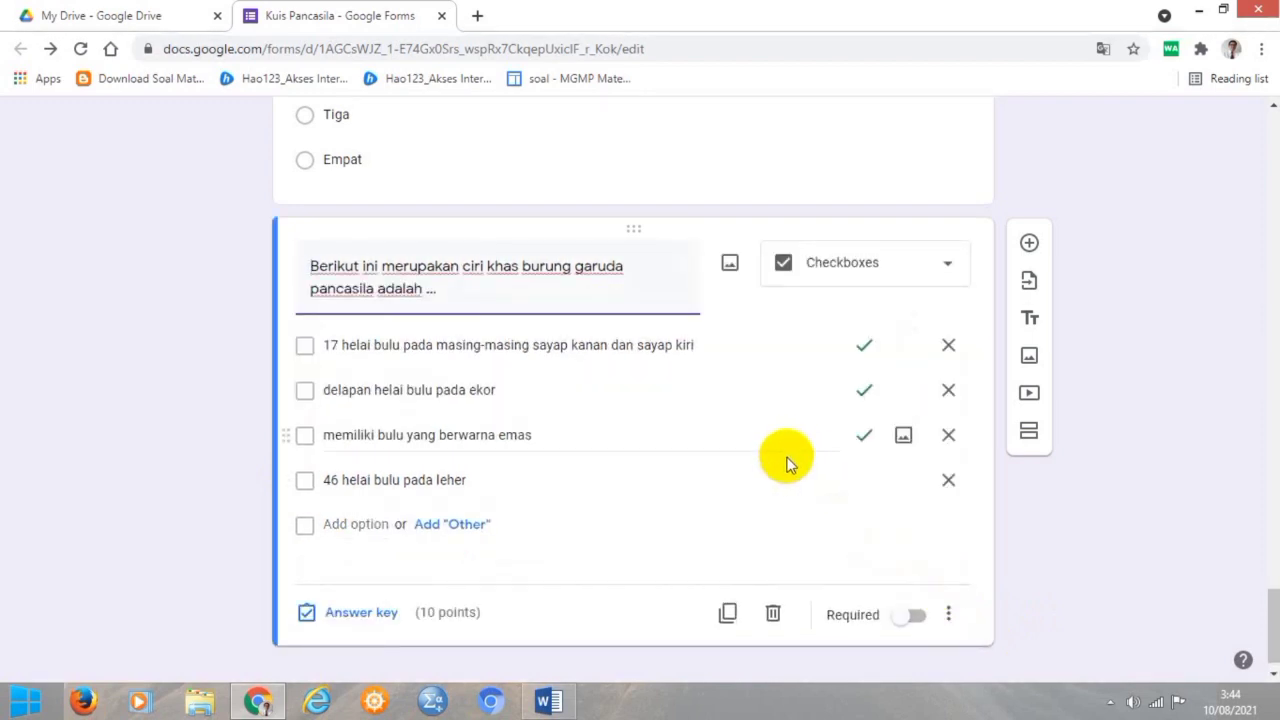
Check the next question in the Word document and add a Multiple-choice grid question below the garuda question
left_click(548, 702)
scroll(551, 520, "down", 5)
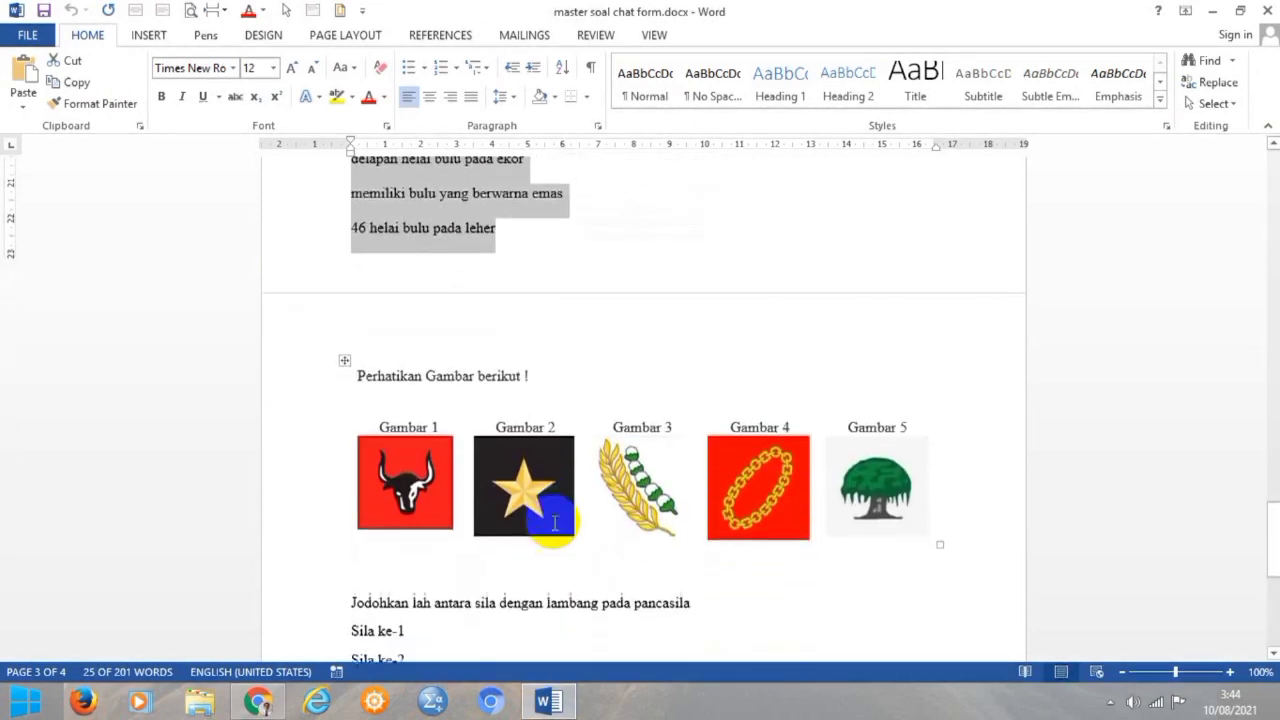
scroll(520, 355, "down", 2)
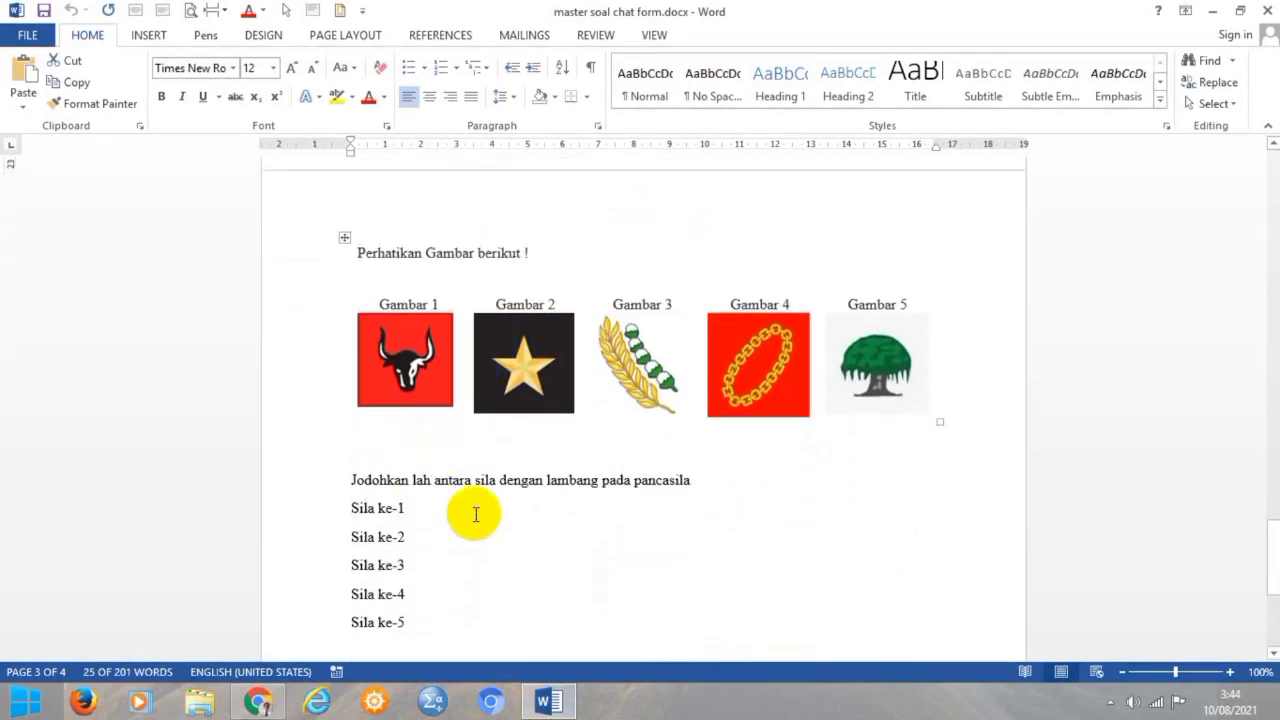
scroll(507, 523, "down", 2)
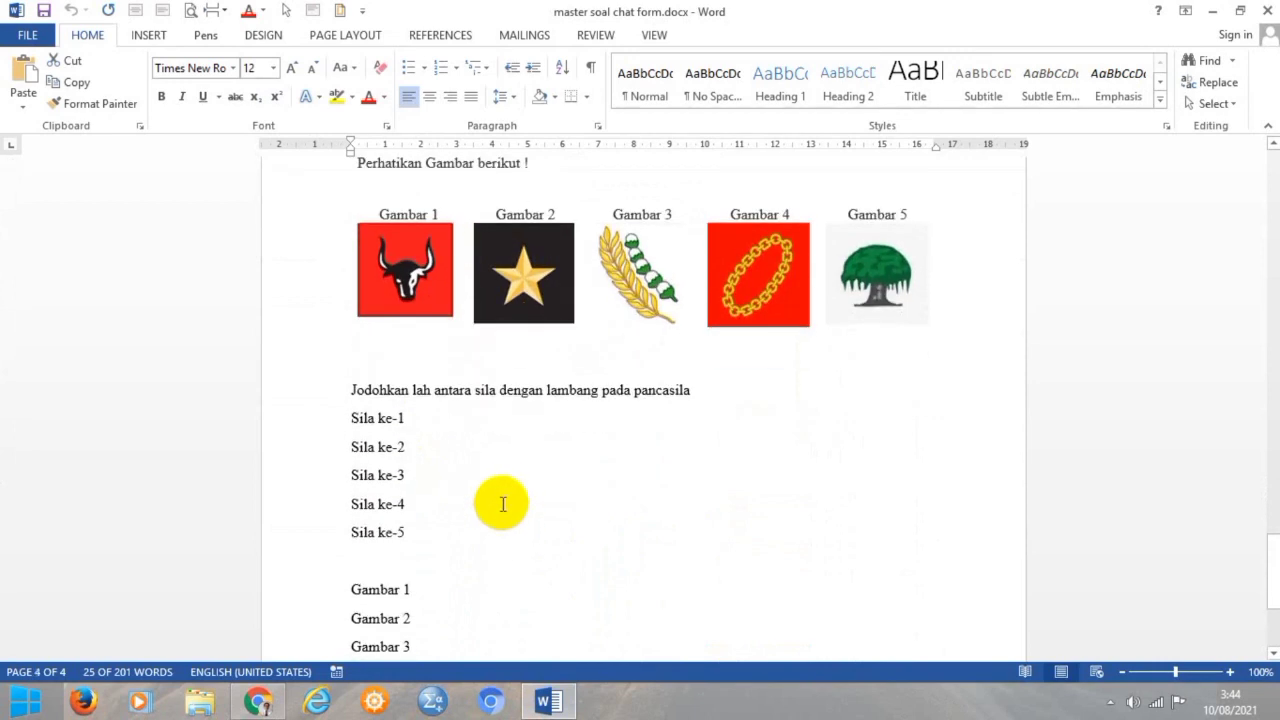
scroll(503, 504, "up", 1)
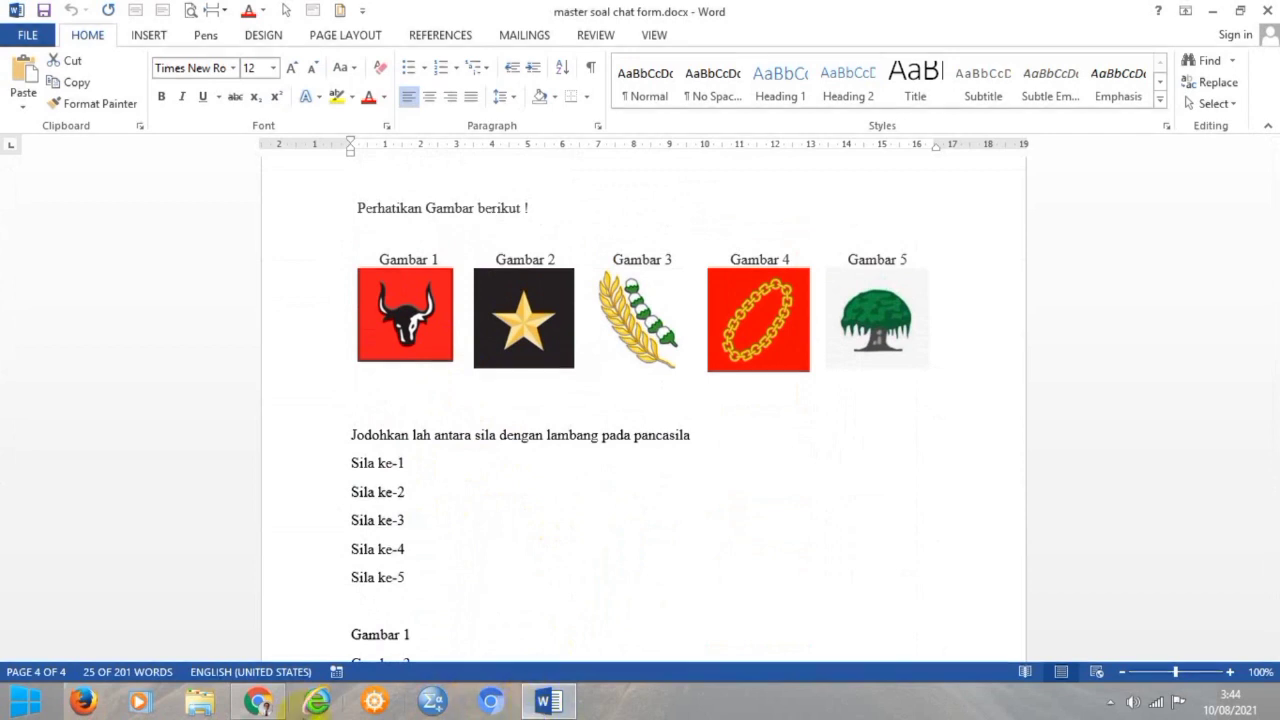
left_click(258, 703)
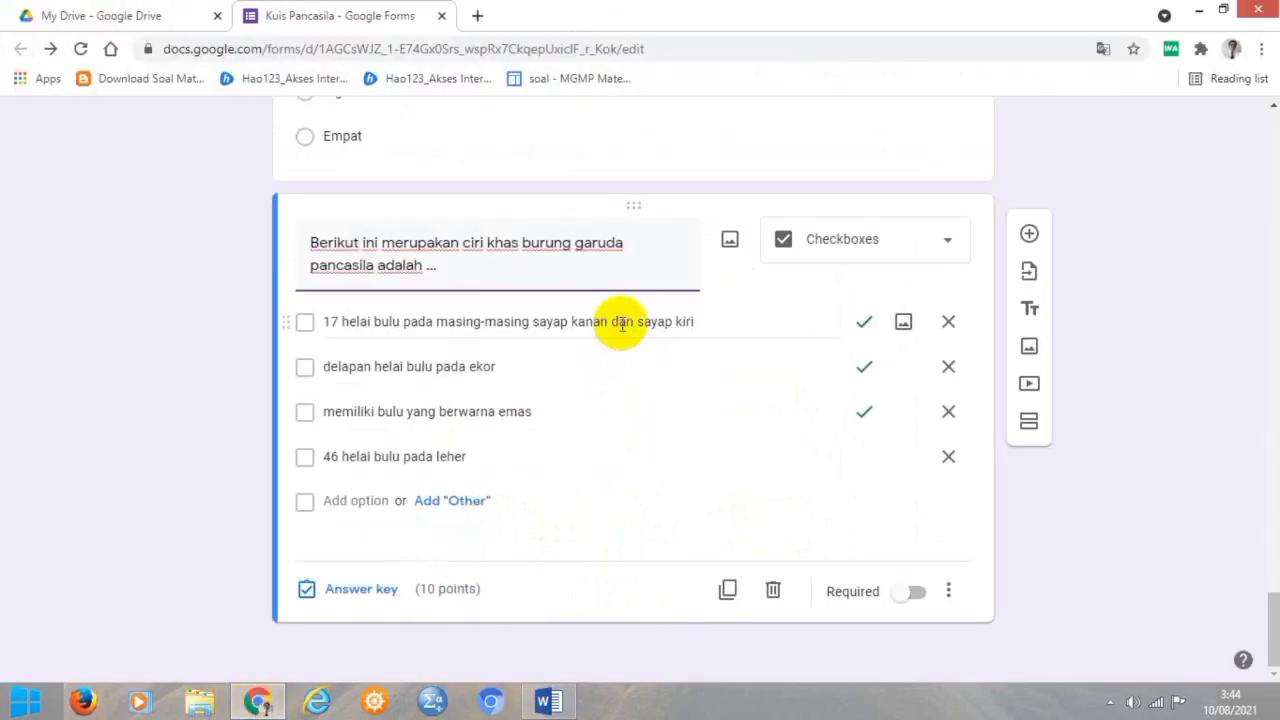
left_click(1029, 237)
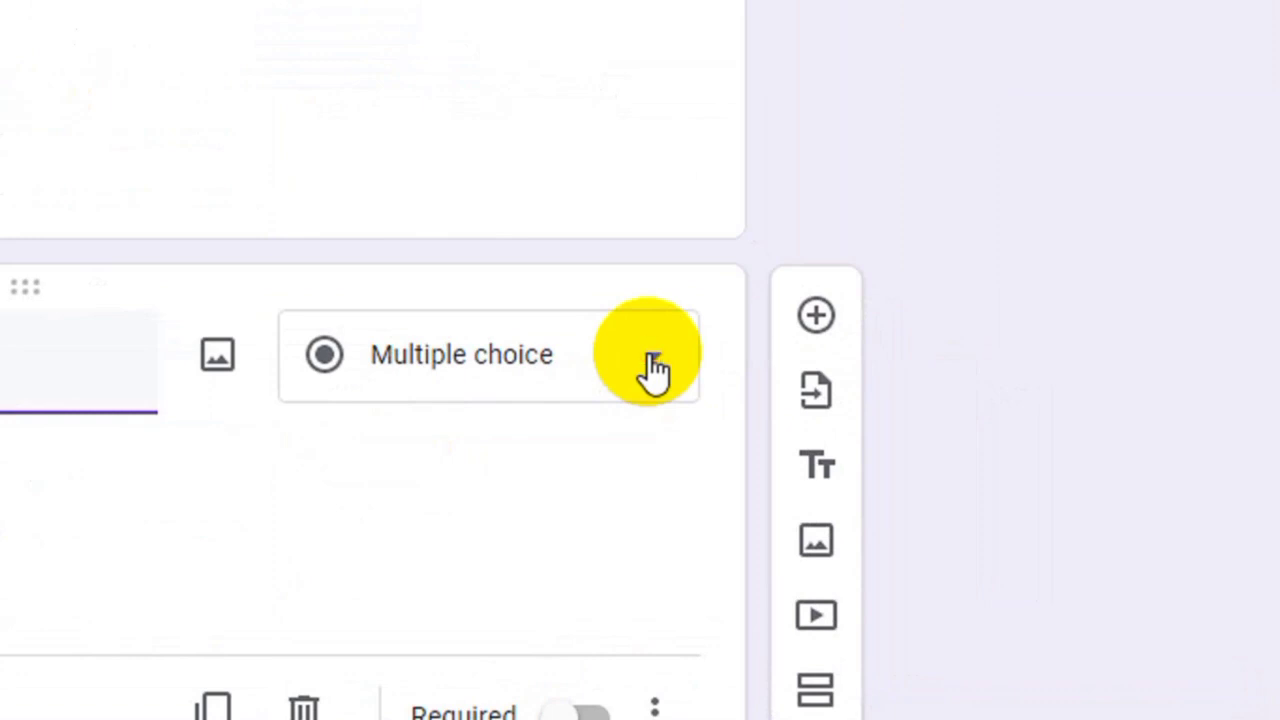
left_click(652, 362)
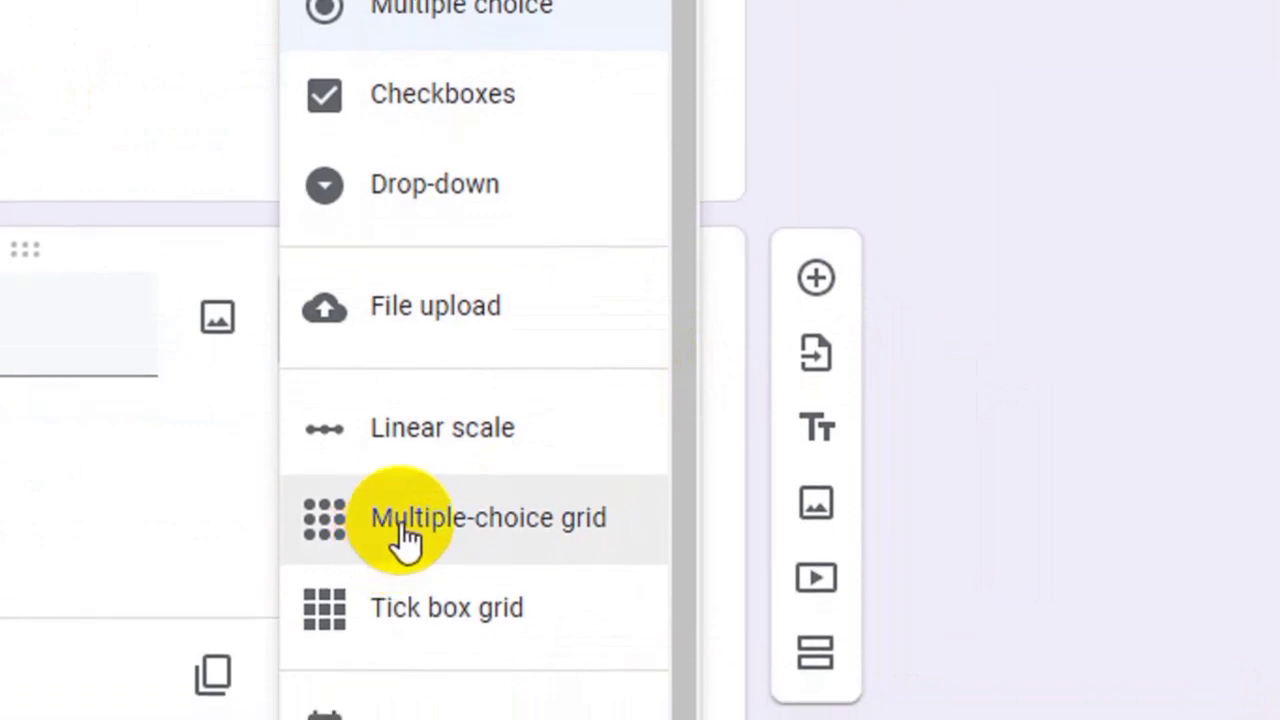
left_click(404, 537)
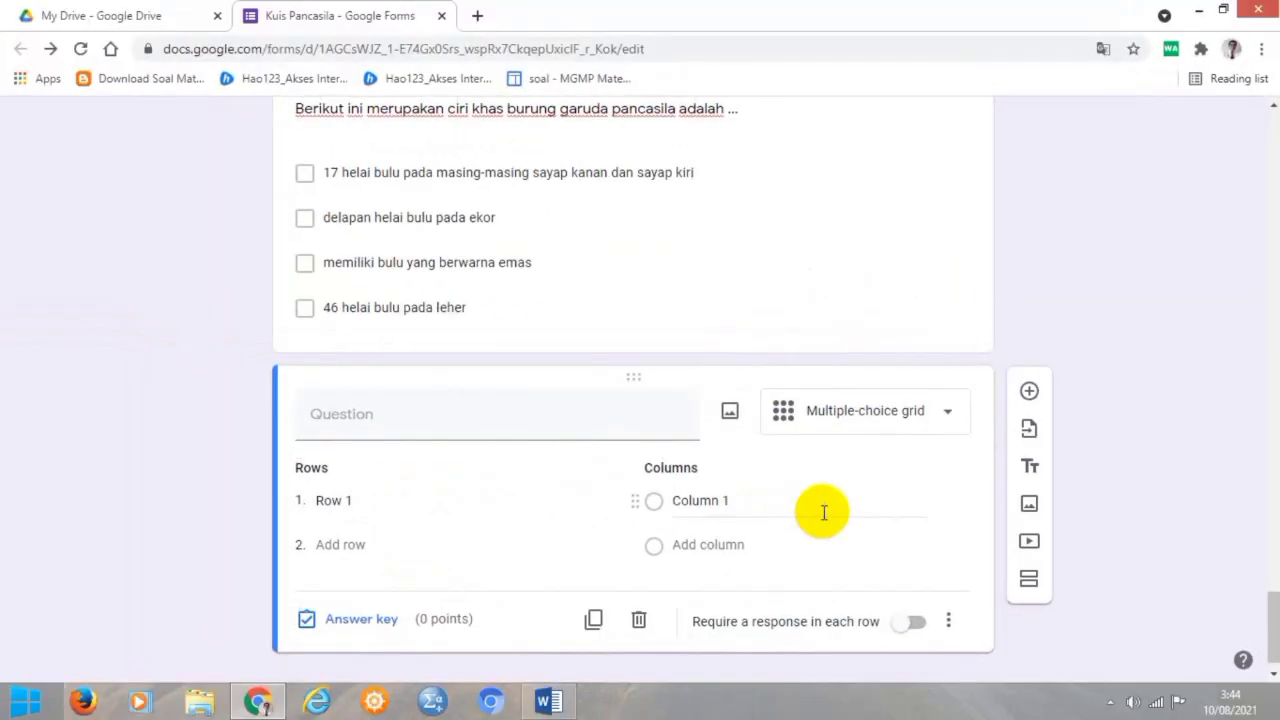
Copy "Jodohkan lah antara sila dengan lambang pada pancasila" from the Word document into the grid question's title
left_click(552, 700)
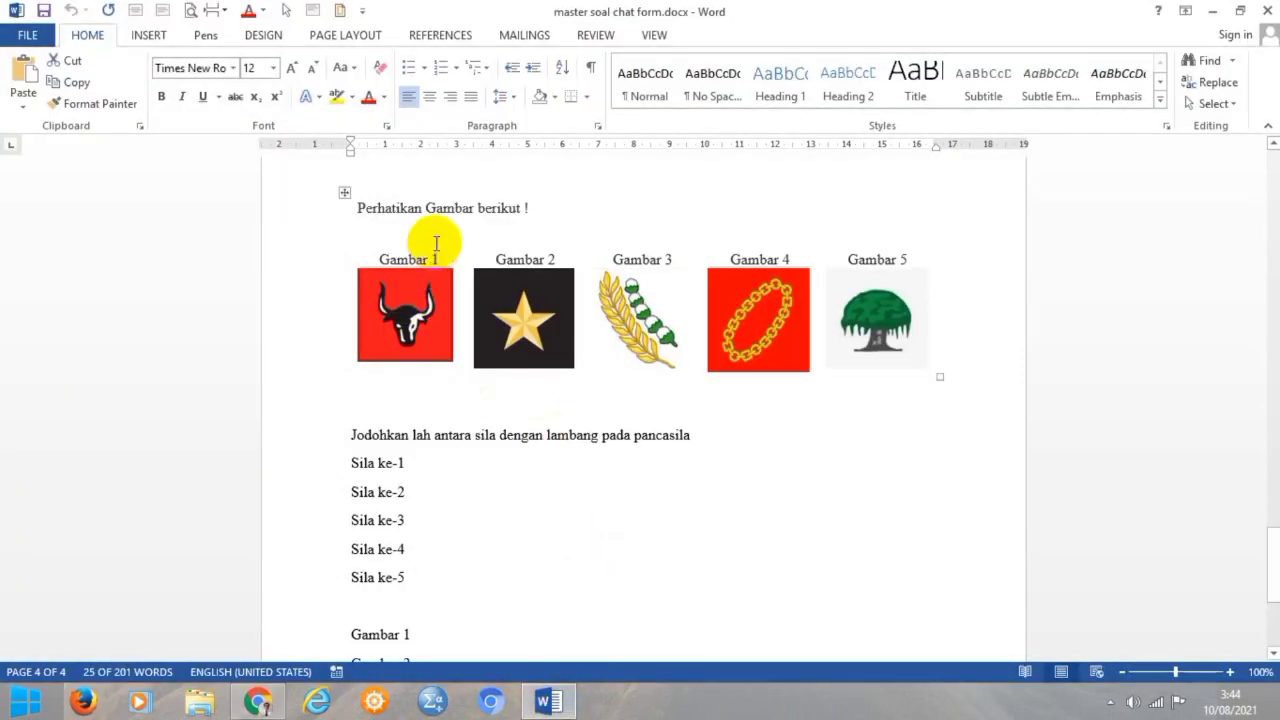
scroll(597, 309, "up", 3)
scroll(598, 325, "down", 1)
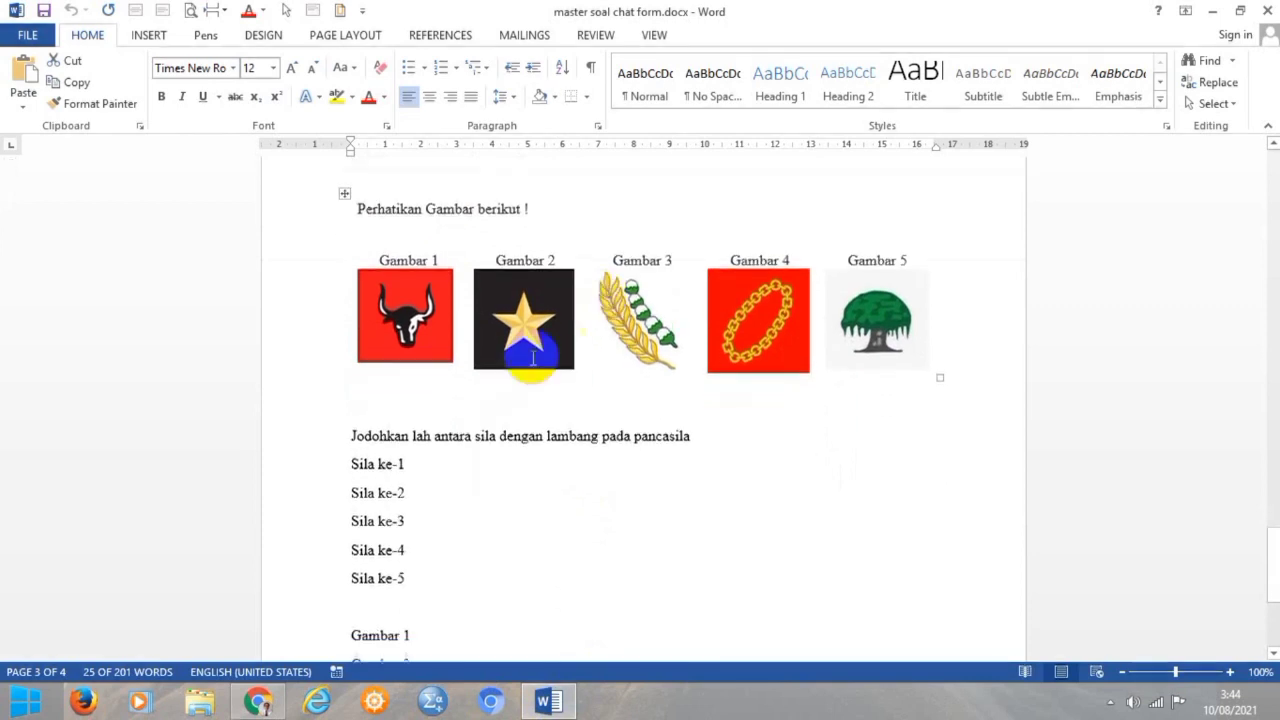
left_click_drag(351, 434, 689, 443)
key("ctrl+c")
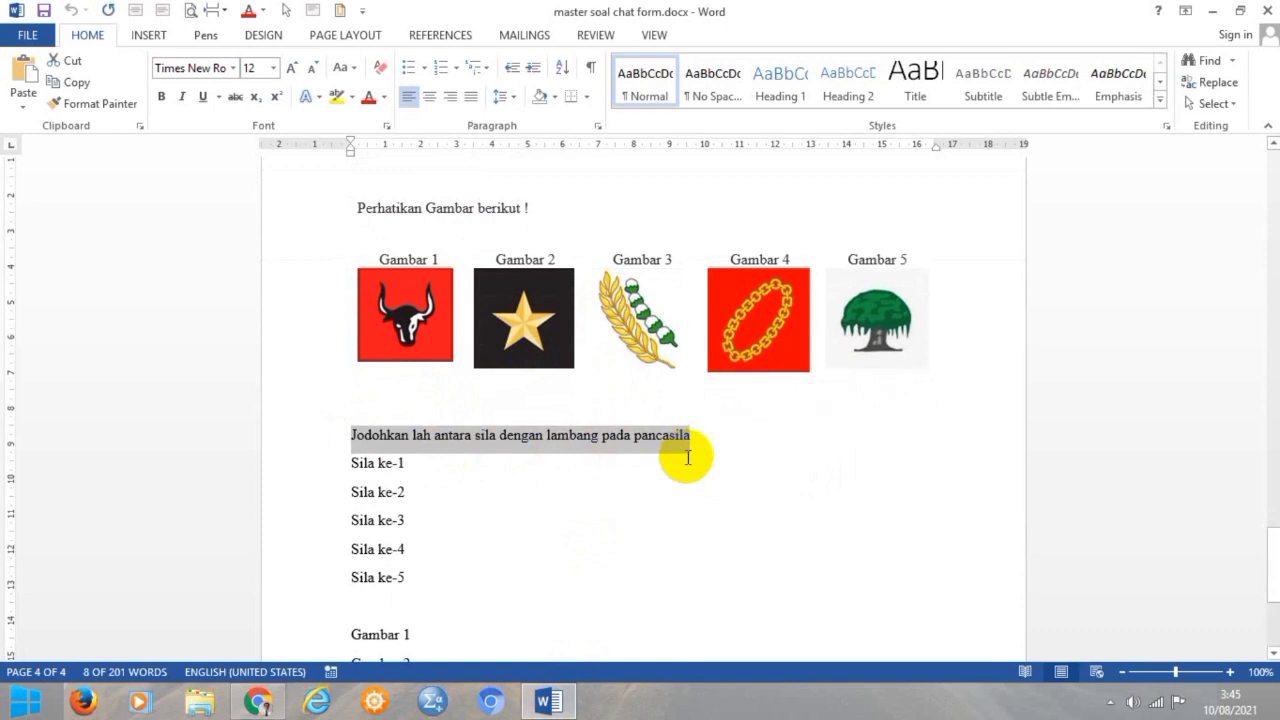
left_click(258, 702)
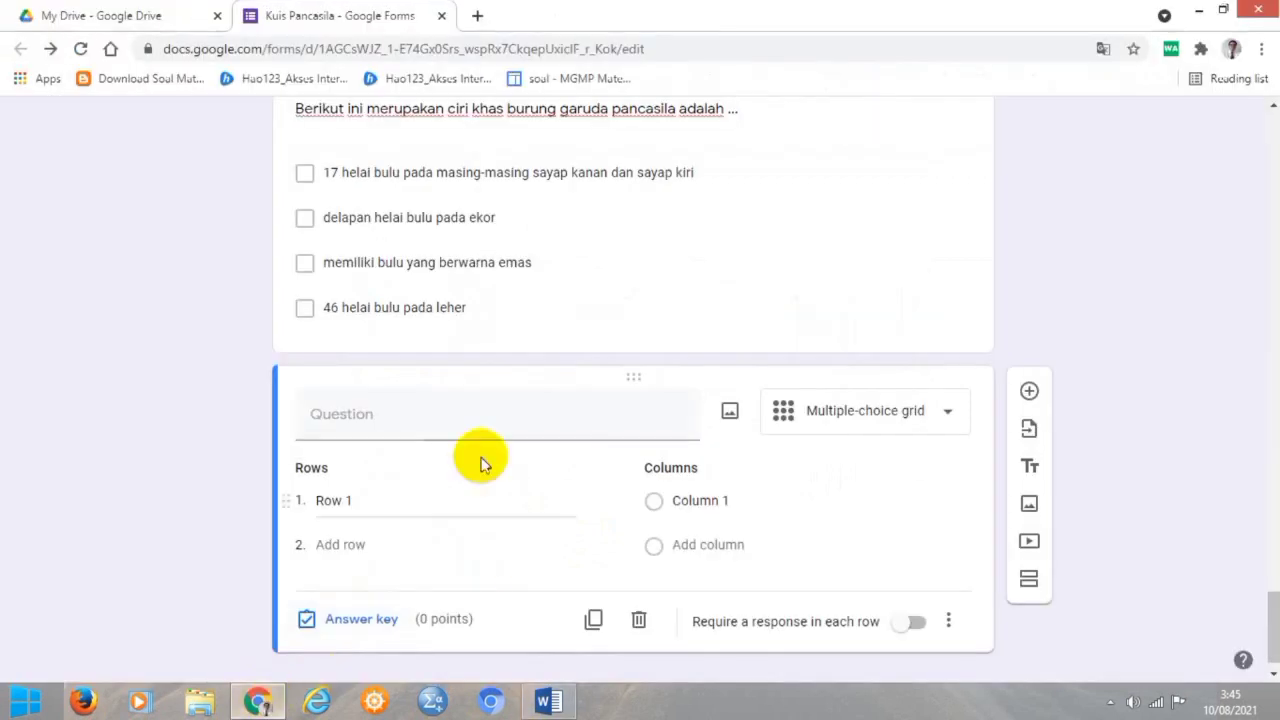
left_click(339, 412)
key("ctrl+v")
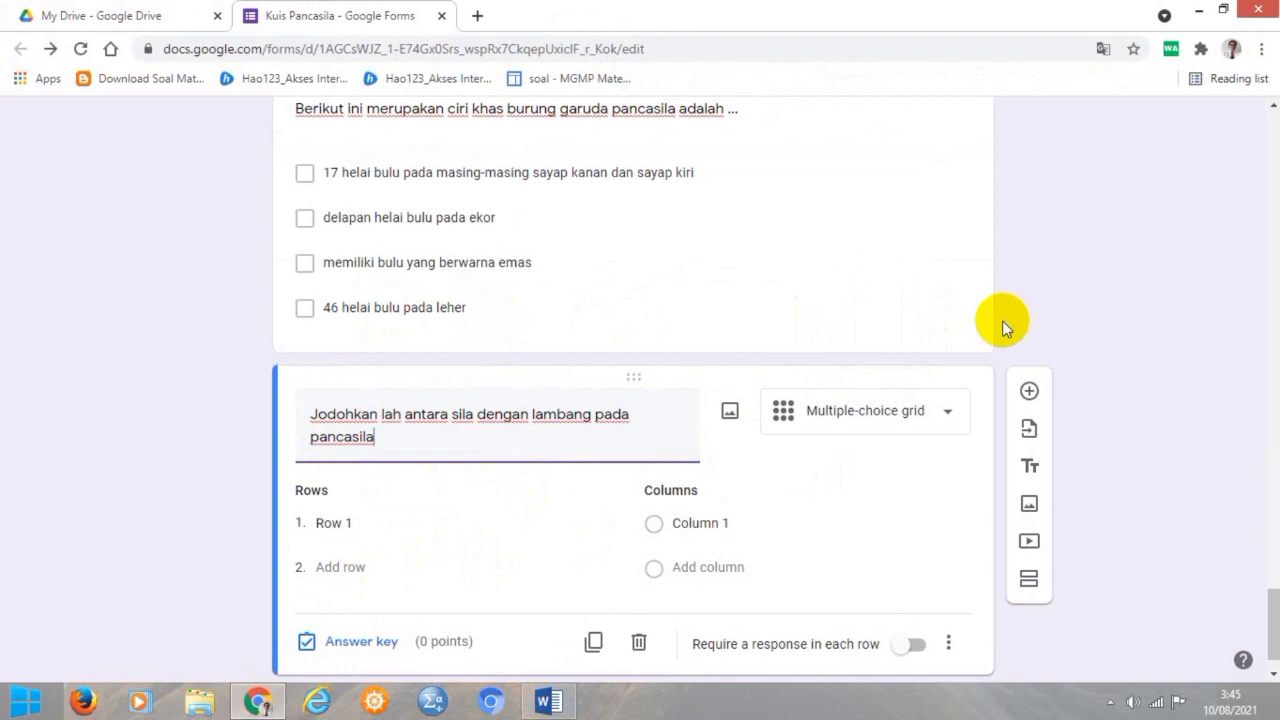
Upload the image gambar soal 3.JPG from the CHAT-FORM folder as a new item below the "Jodohkan lah" question
scroll(1002, 320, "up", 1)
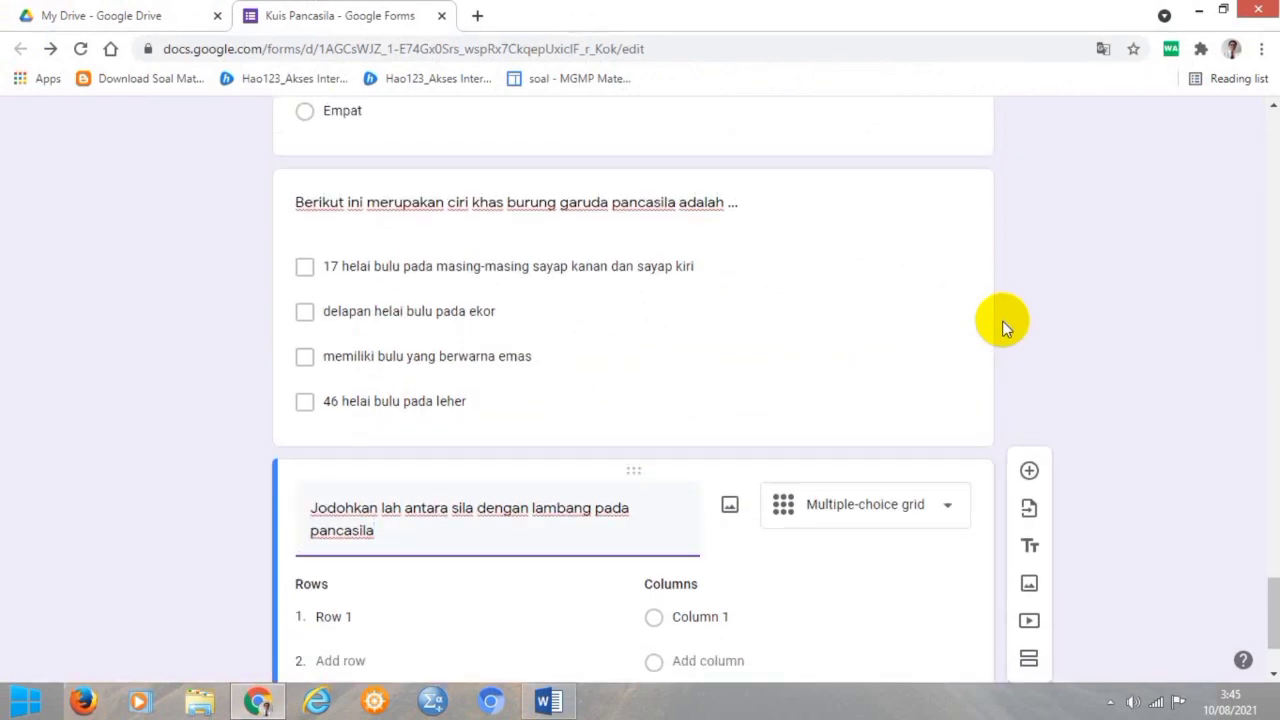
scroll(1002, 320, "down", 1)
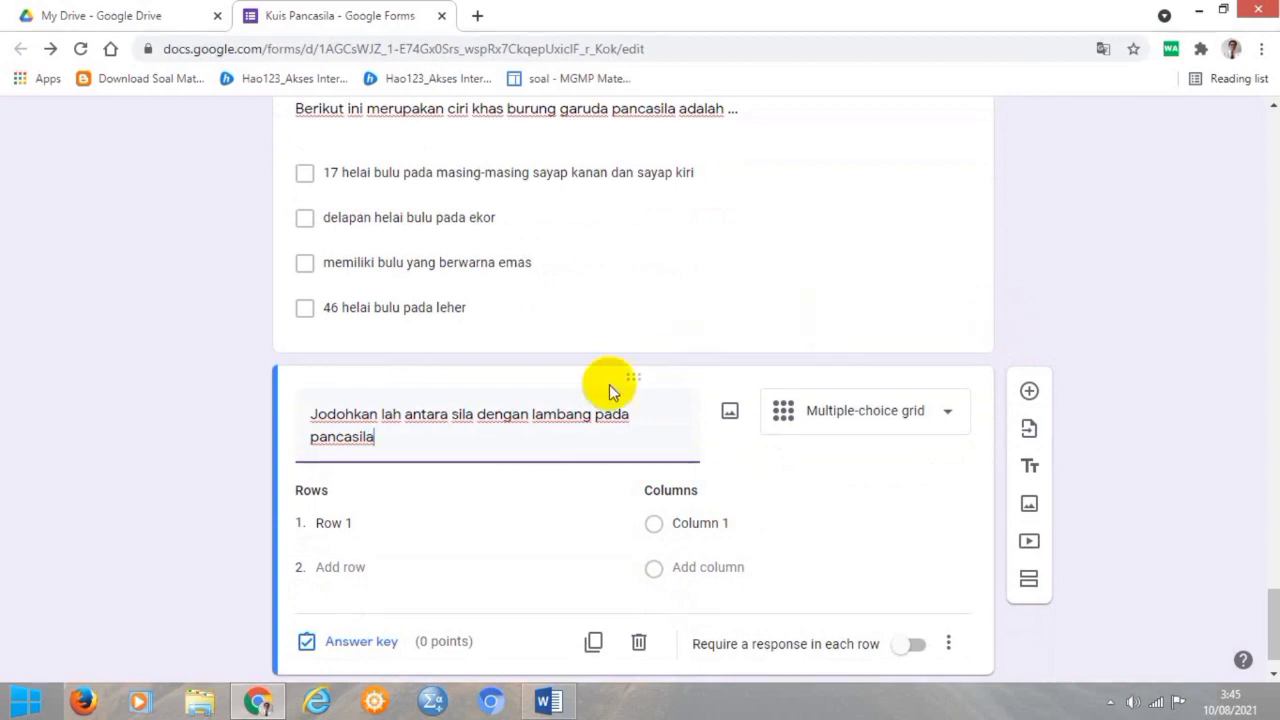
left_click(372, 437)
left_click(1029, 506)
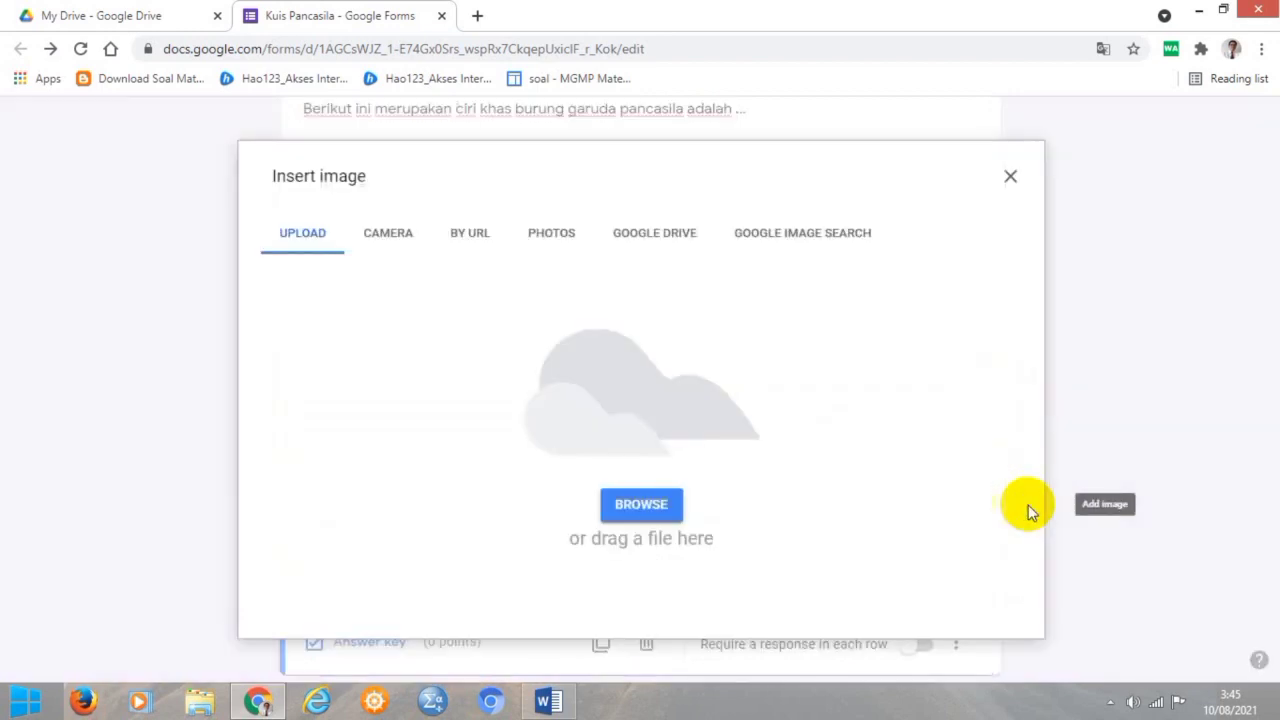
left_click(636, 508)
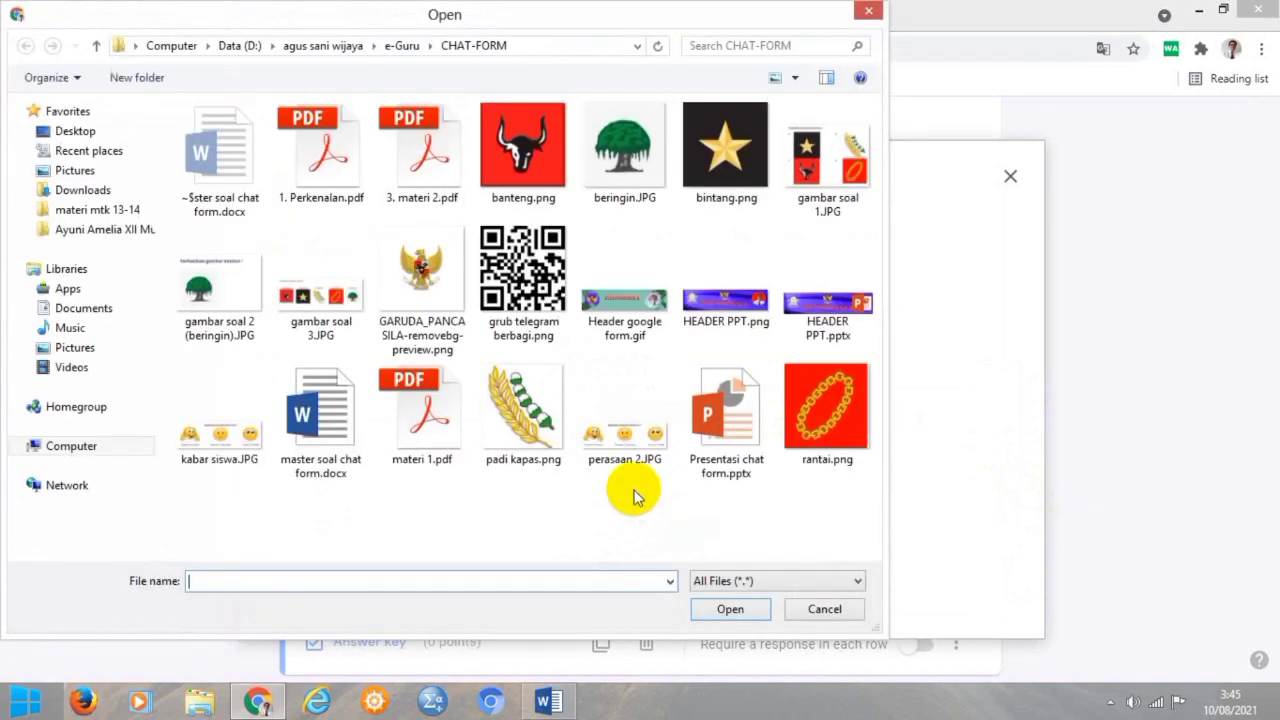
left_click(308, 312)
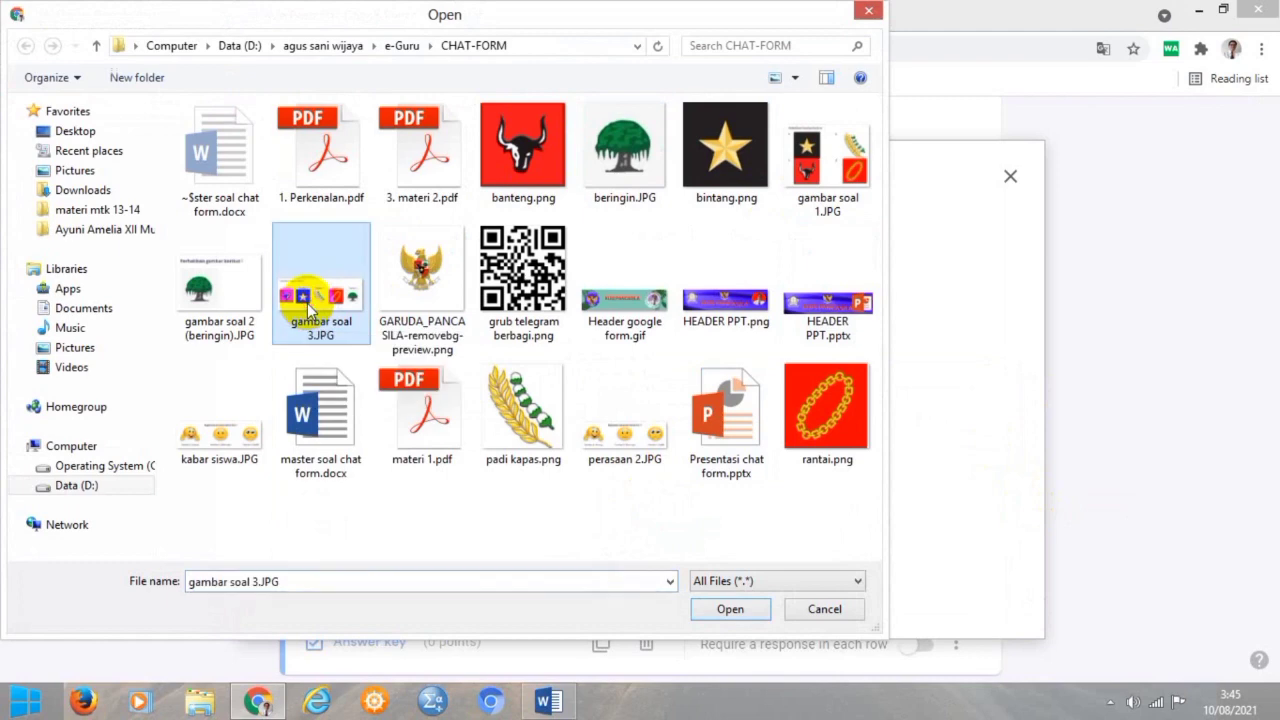
left_click(723, 610)
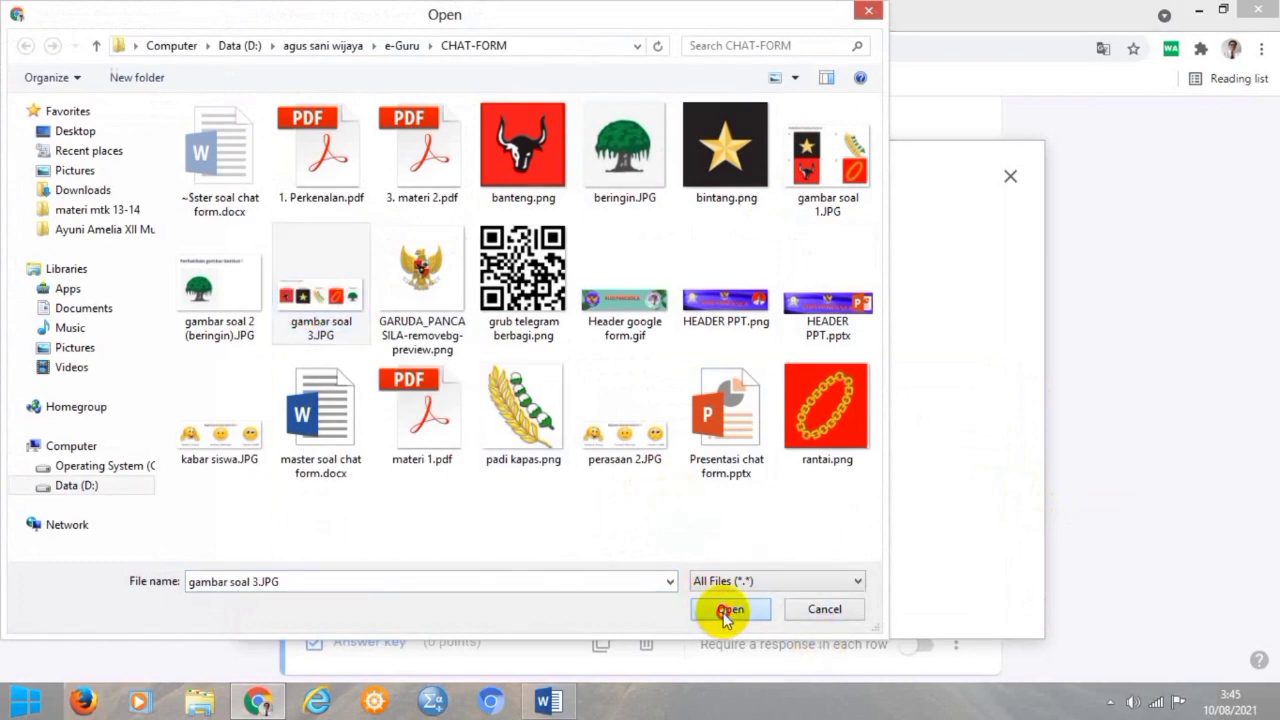
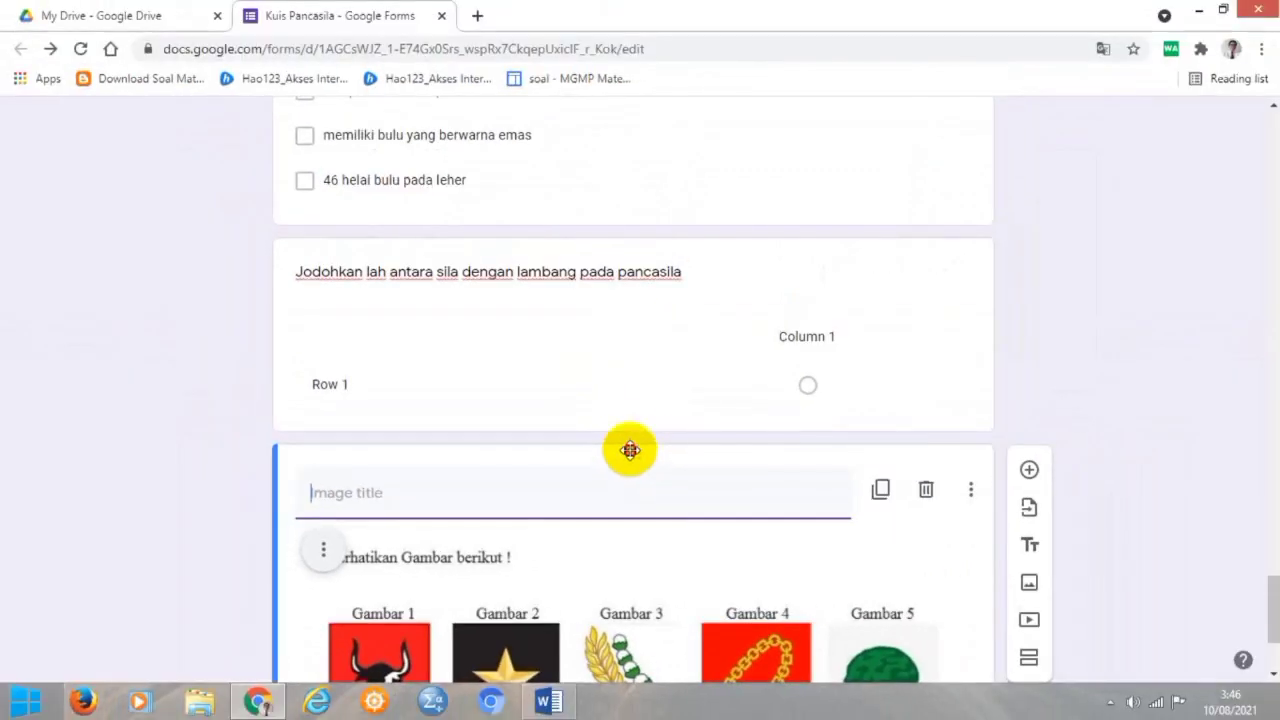
Move the five-symbol image above the "Jodohkan lah" grid question
left_click_drag(640, 344, 636, 272)
left_click_drag(627, 413, 627, 272)
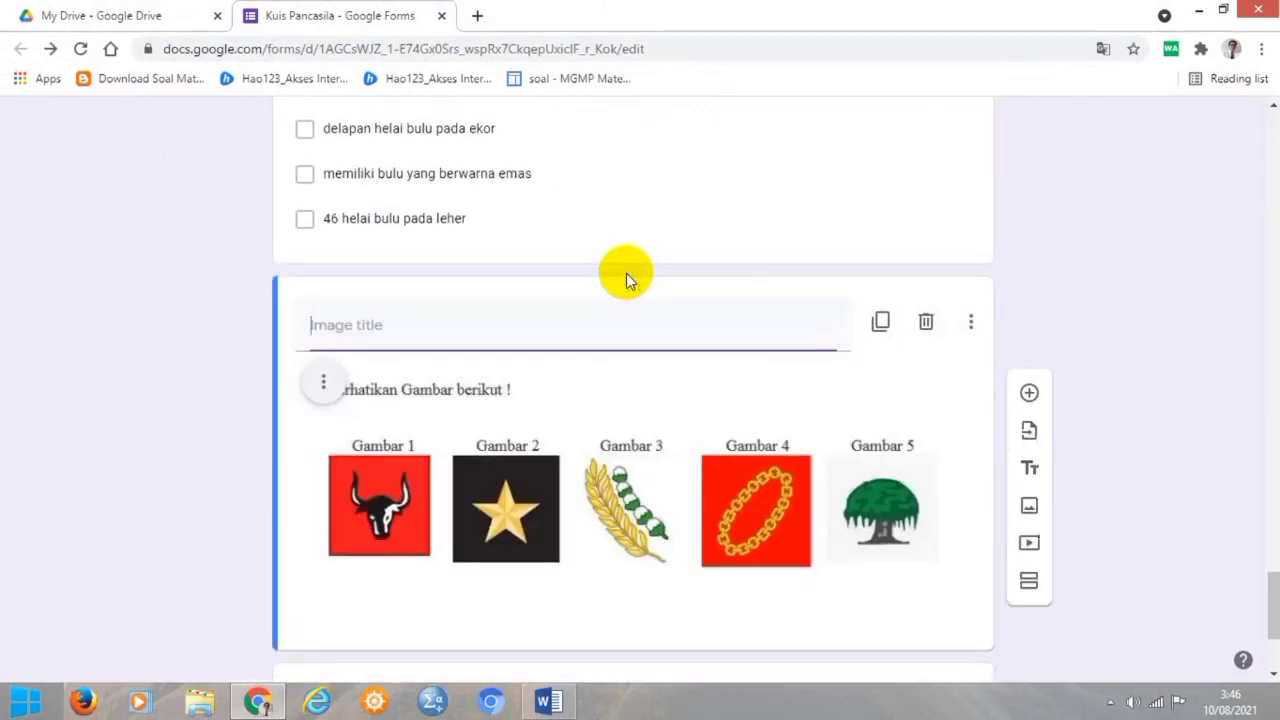
scroll(1040, 314, "down", 2)
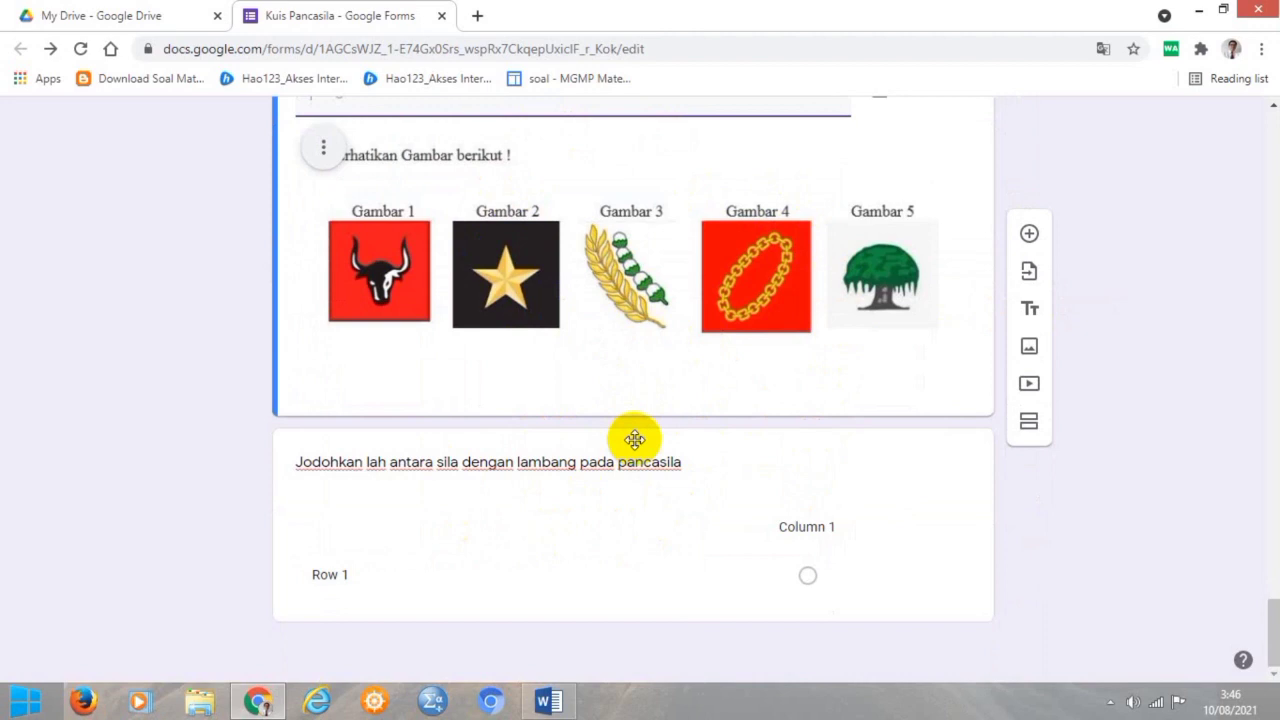
left_click_drag(635, 438, 650, 548)
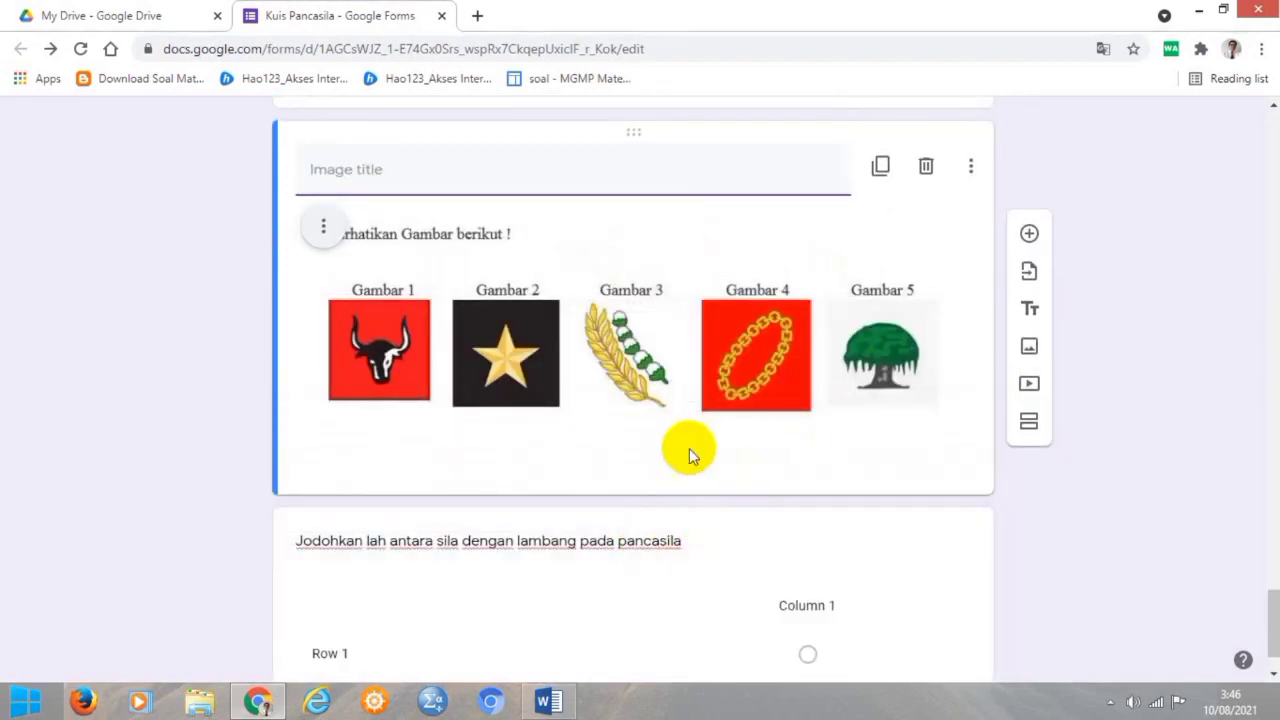
Copy the five items Sila ke-1 to Sila ke-5 from the Word document into the rows of the "Jodohkan lah" grid question
scroll(624, 462, "down", 1)
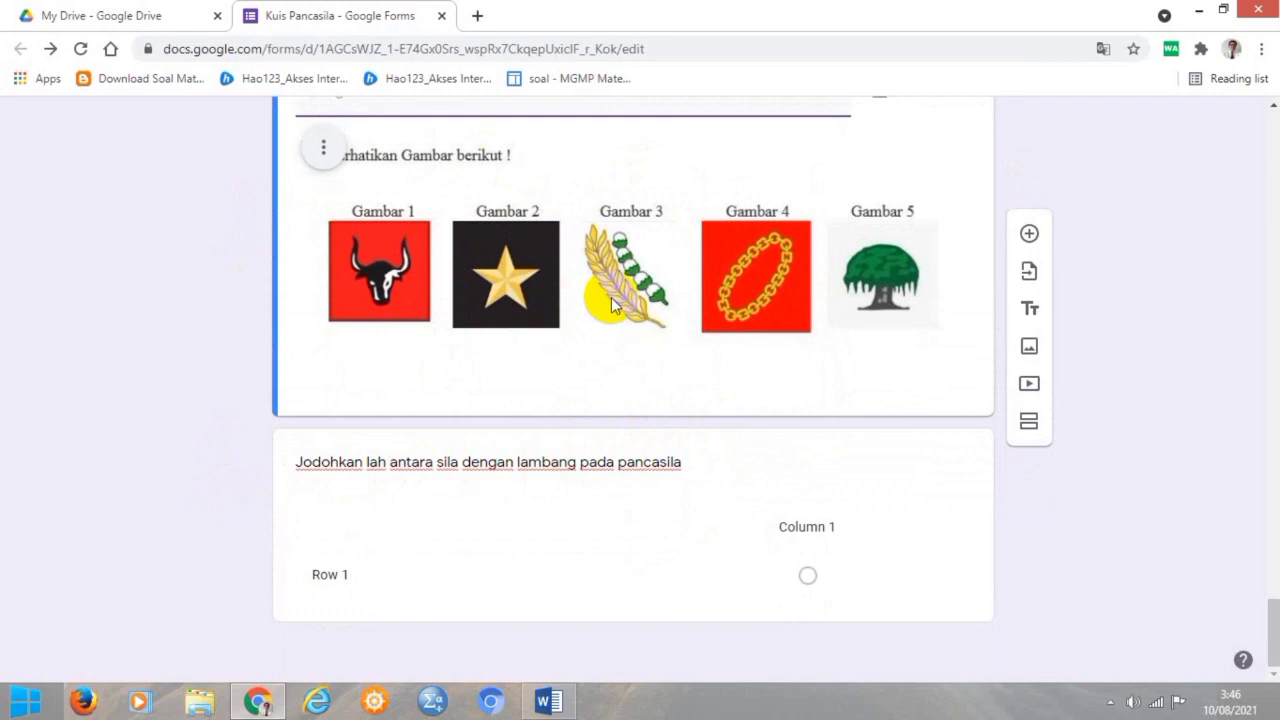
left_click(340, 525)
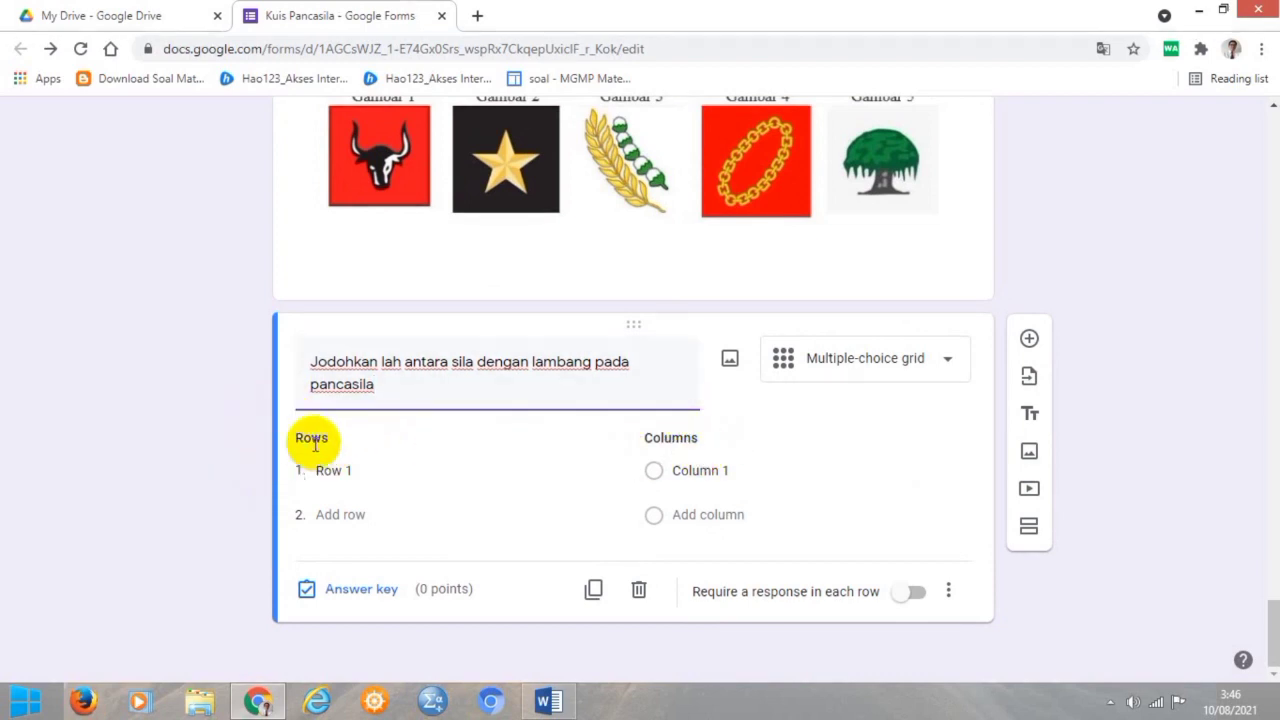
left_click(548, 700)
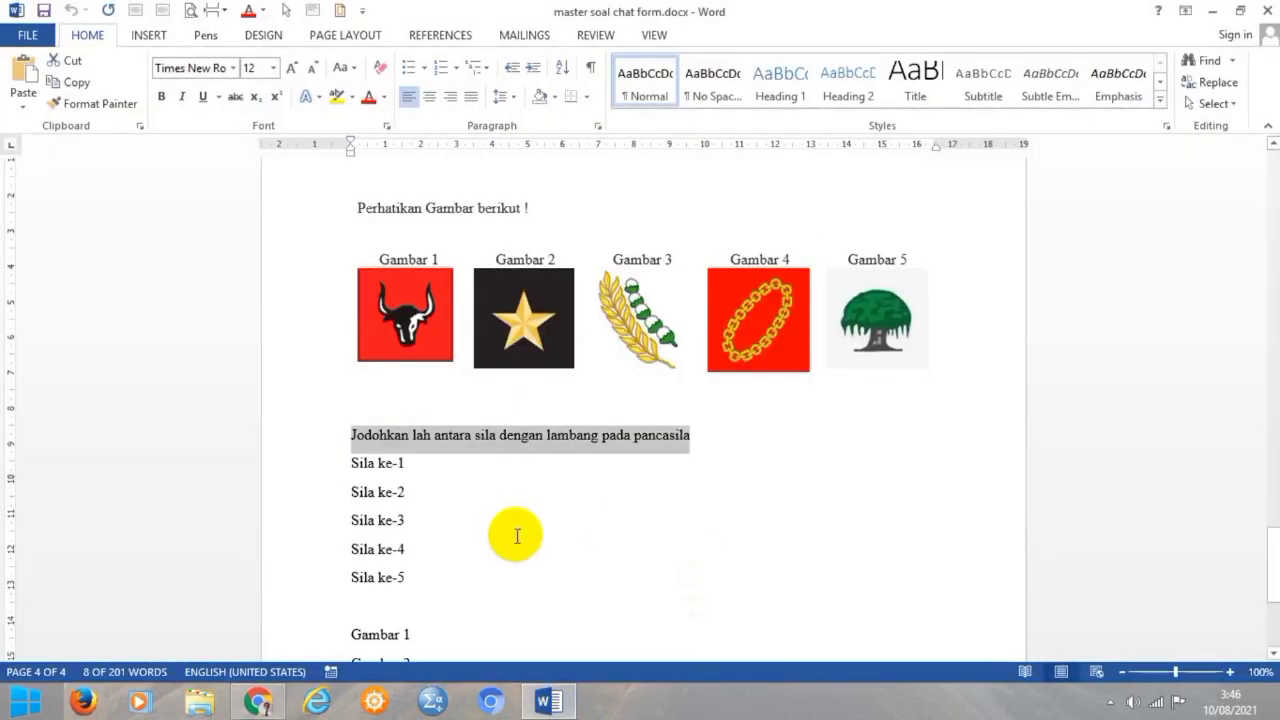
scroll(500, 520, "down", 1)
left_click_drag(343, 417, 411, 535)
key("ctrl+c")
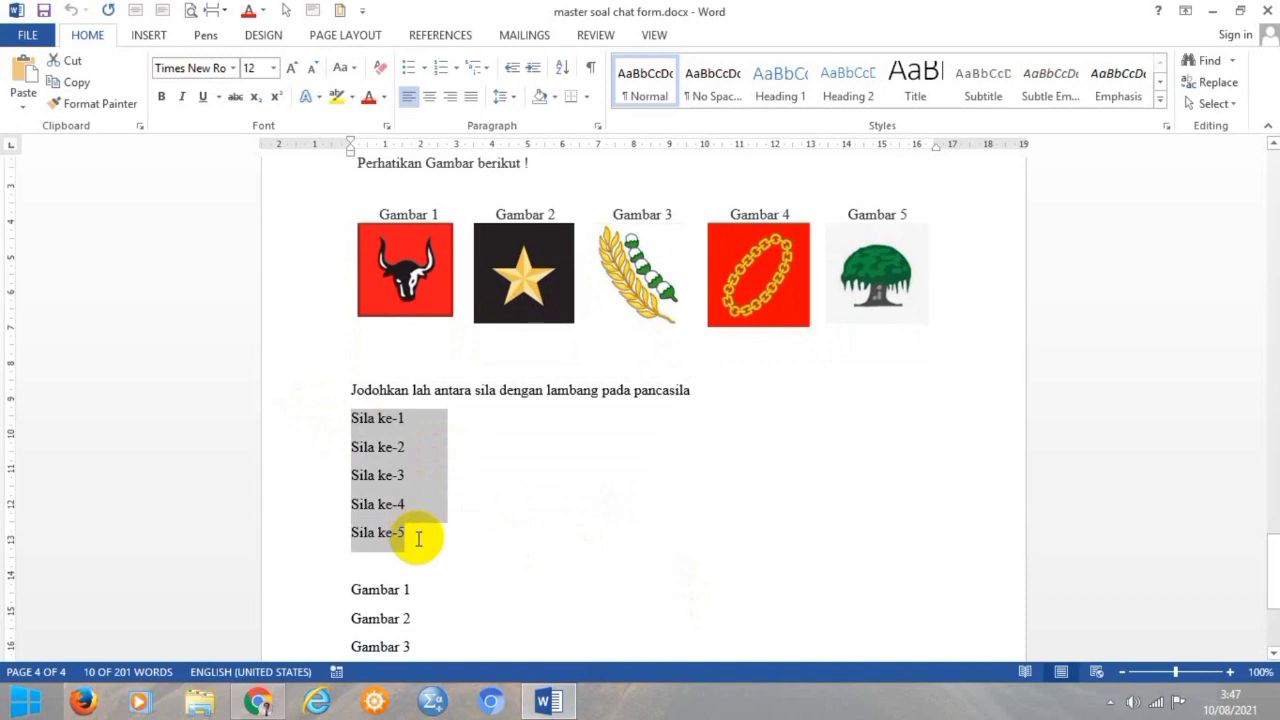
left_click(258, 700)
left_click(357, 469)
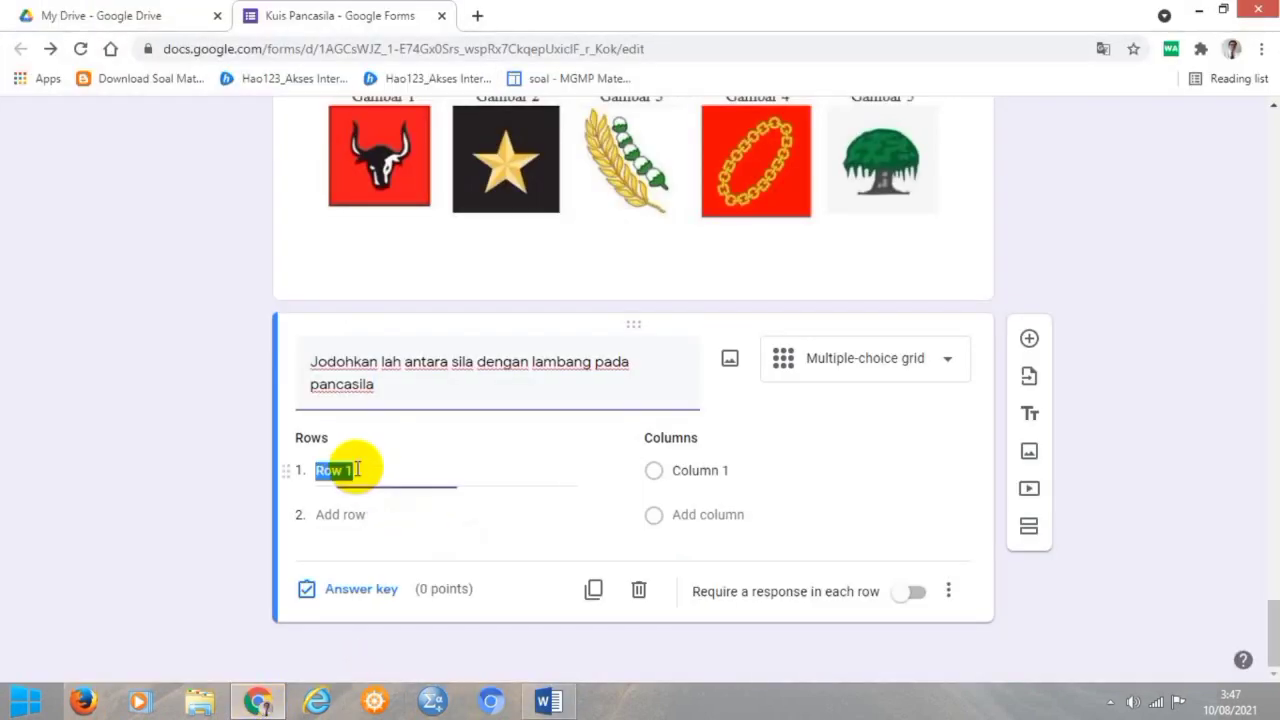
key("ctrl+v")
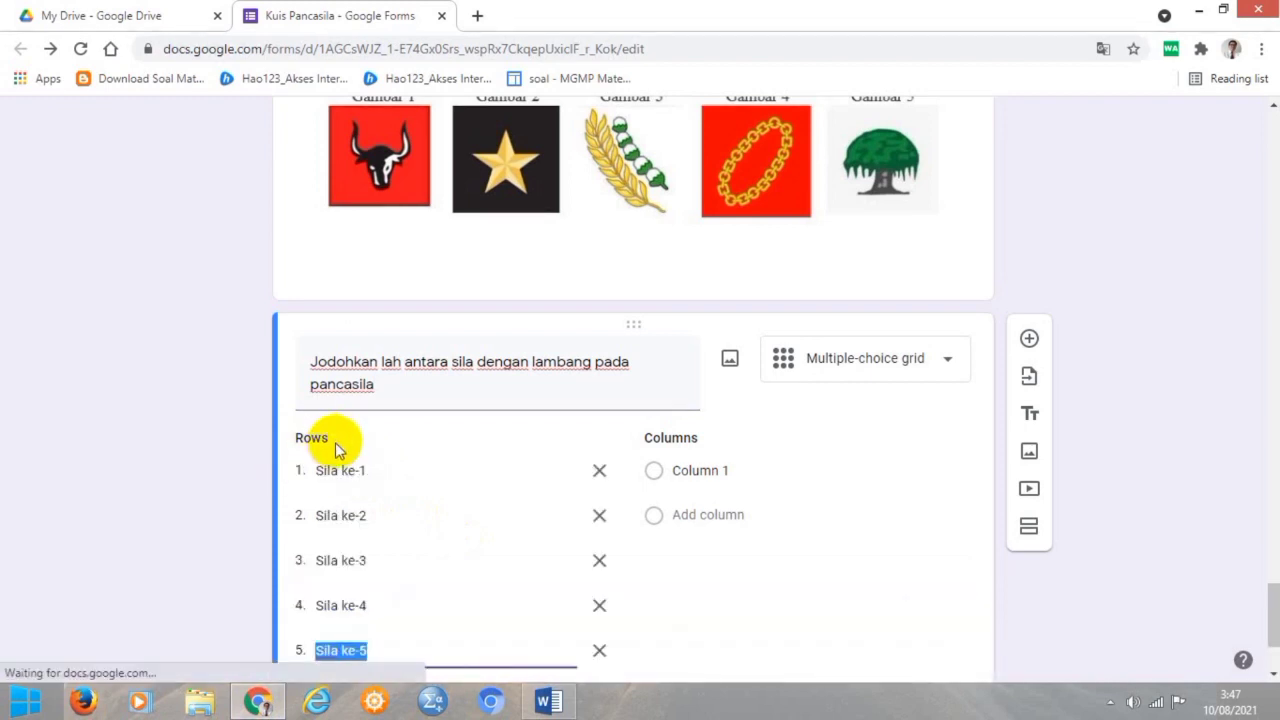
Copy the five items Gambar 1 to Gambar 5 from the Word document into the grid question's columns
scroll(395, 595, "down", 1)
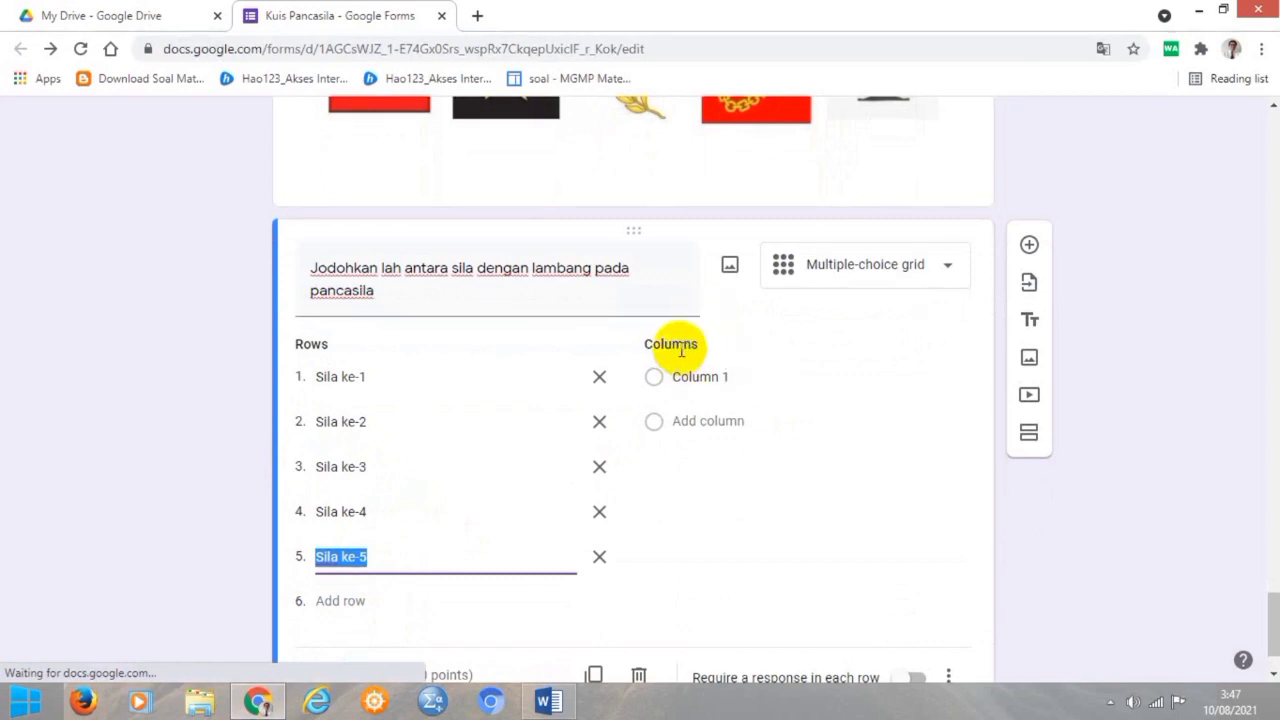
left_click(546, 700)
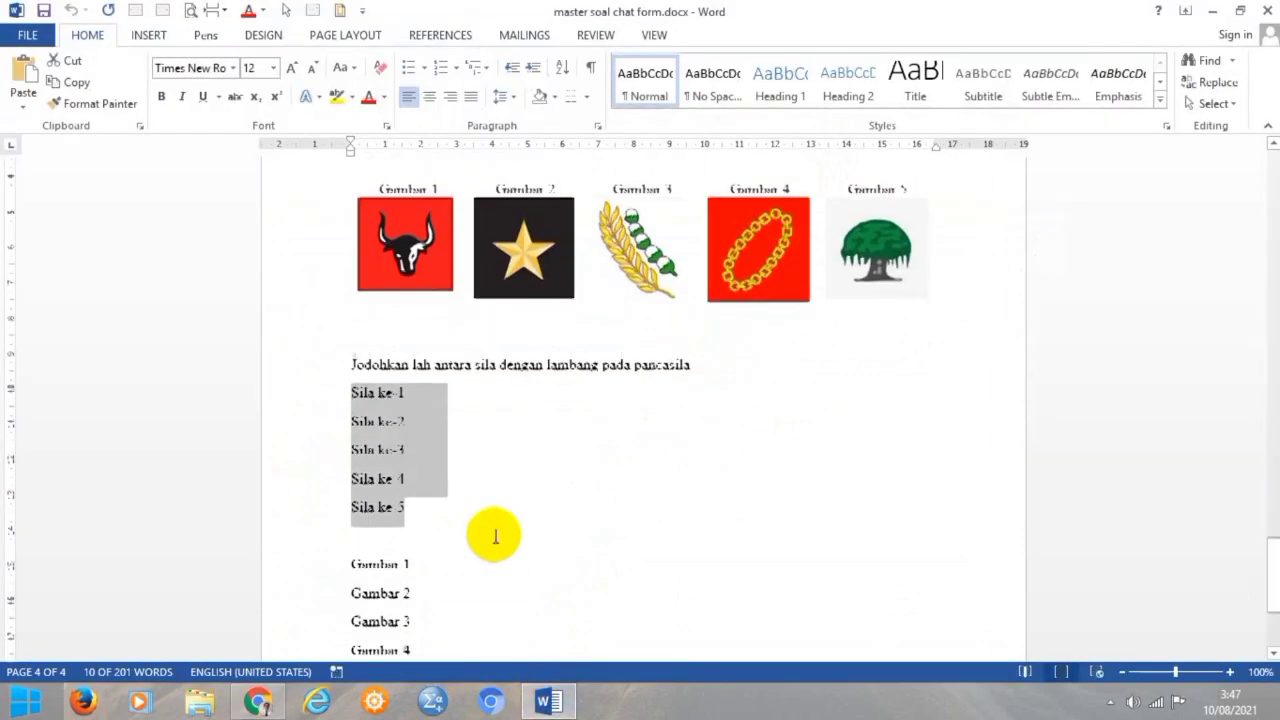
scroll(494, 537, "down", 1)
left_click_drag(352, 503, 414, 611)
key("ctrl+c")
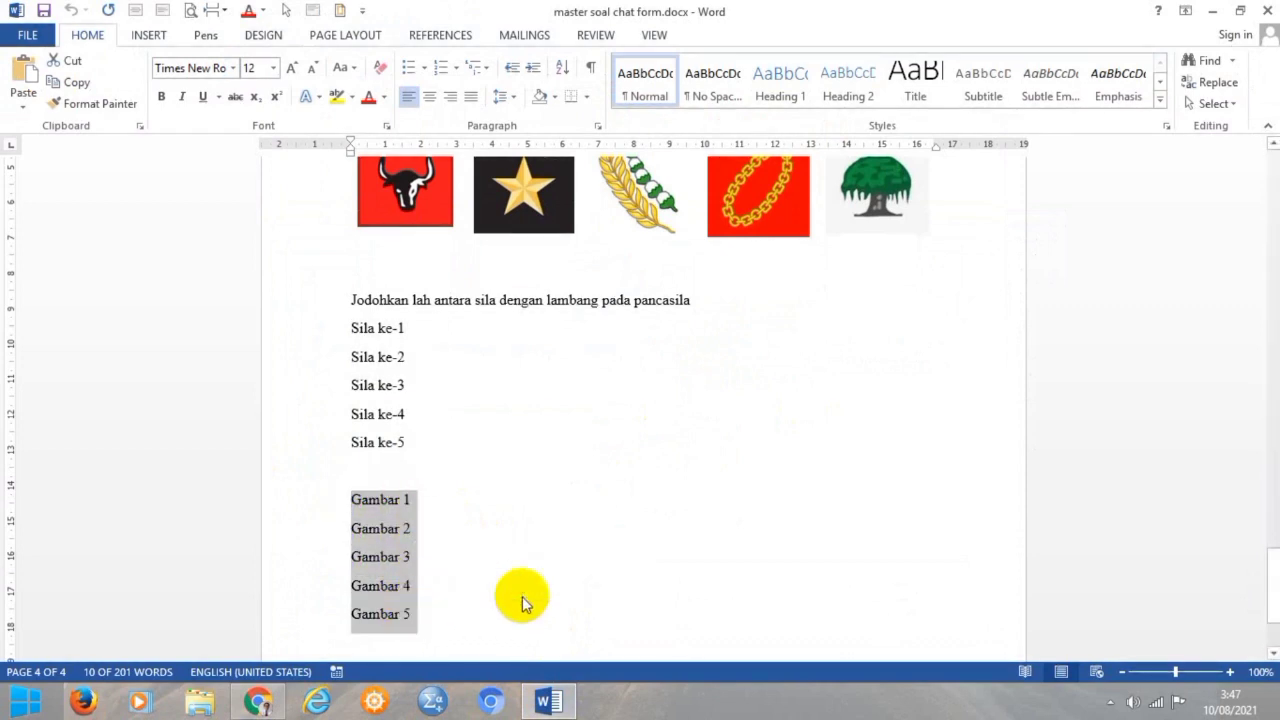
left_click(258, 701)
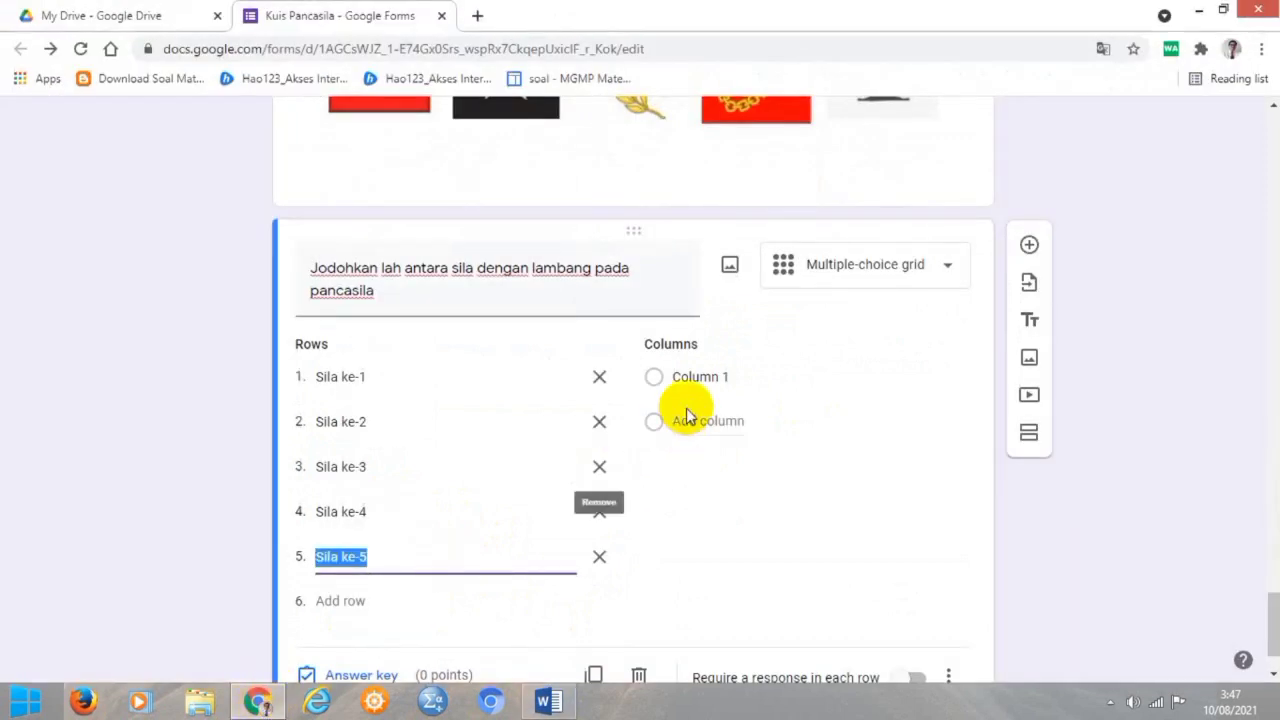
left_click(670, 376)
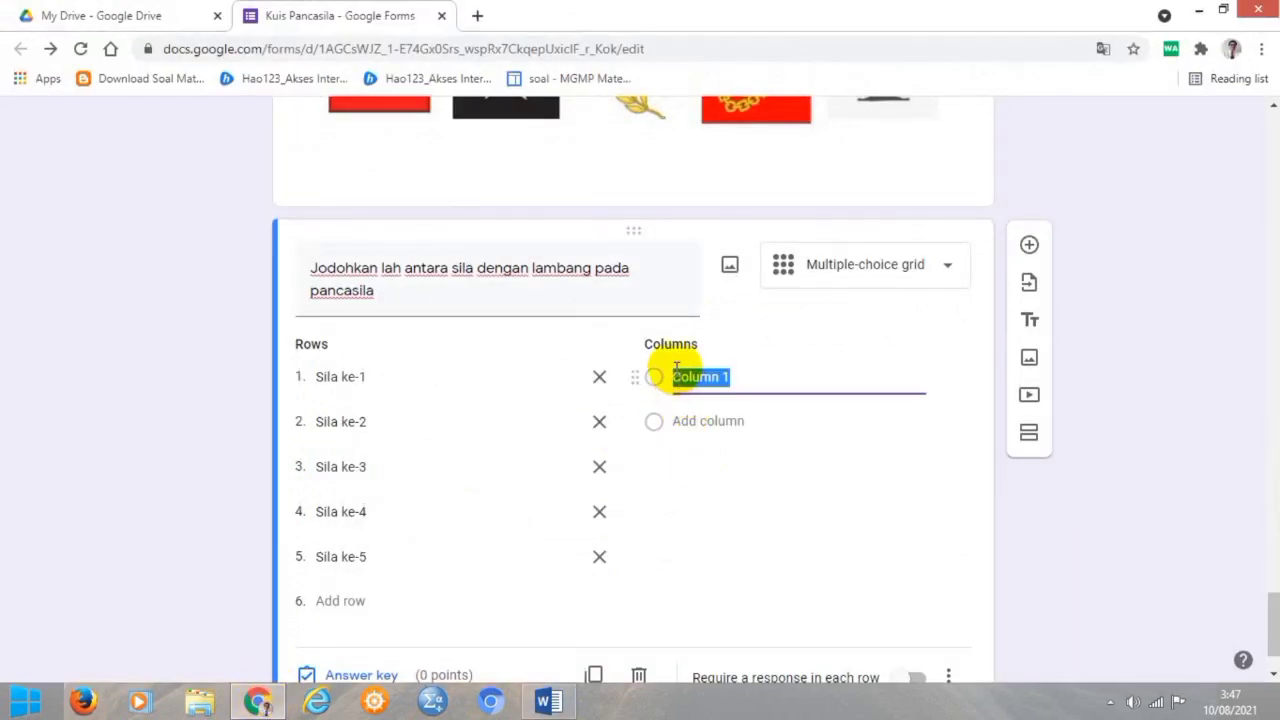
key("ctrl+v")
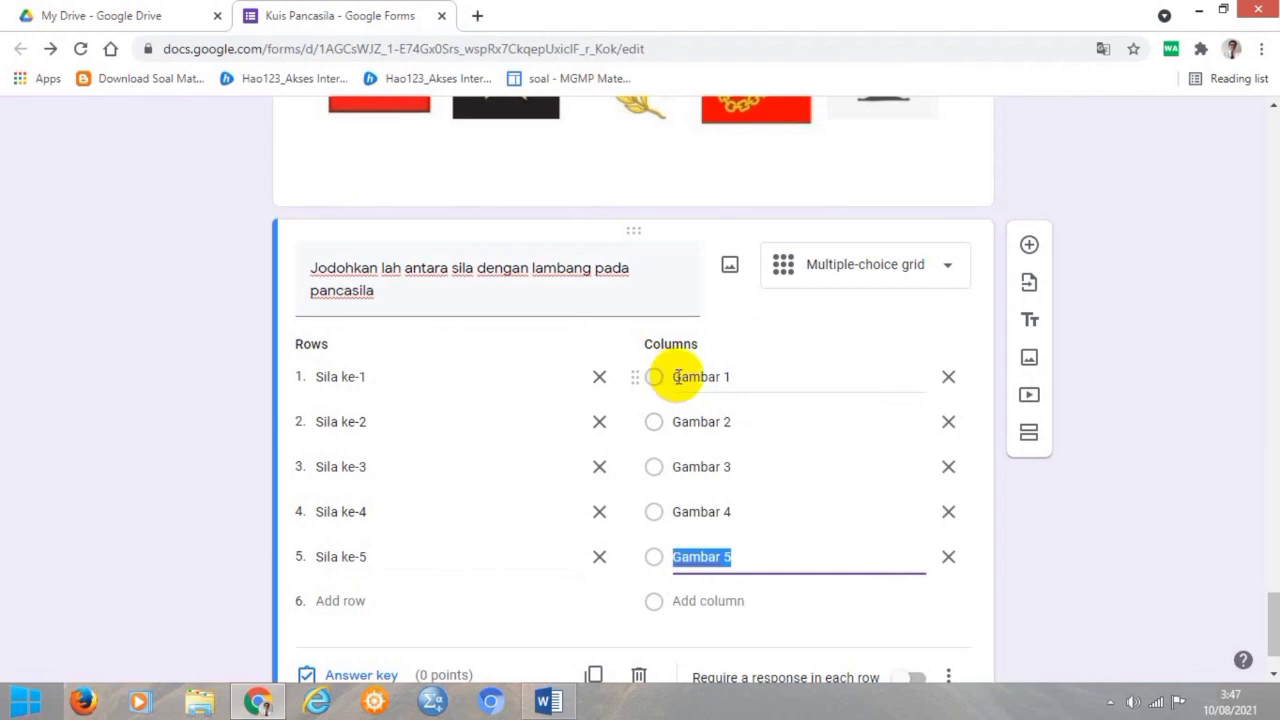
Open the grid question's answer key and assign 6 points to each of the five Sila rows
scroll(676, 380, "down", 1)
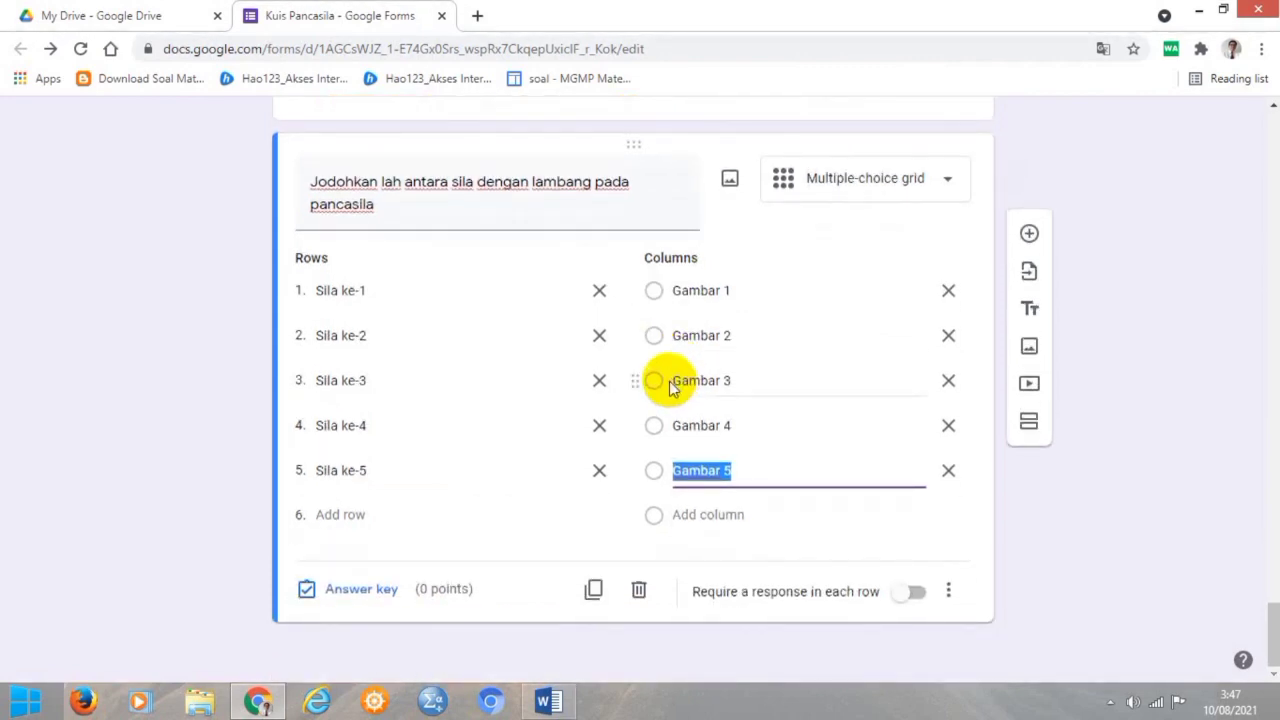
left_click(360, 594)
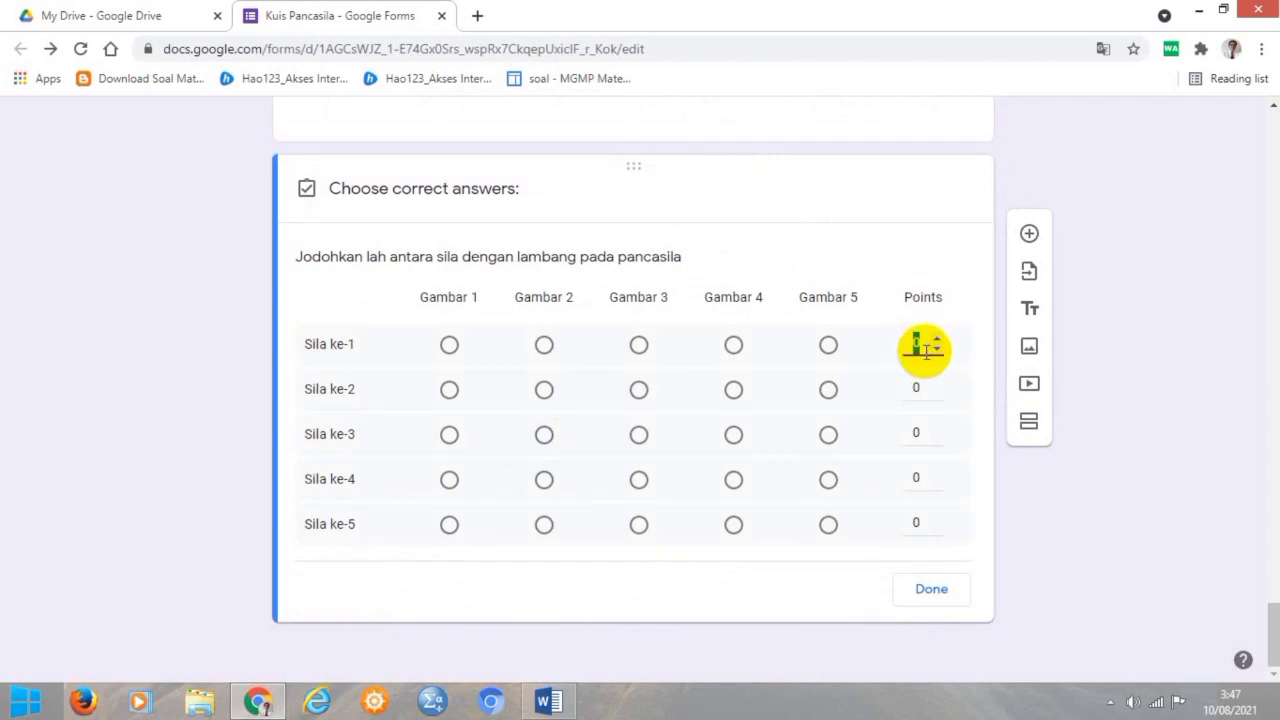
type("6")
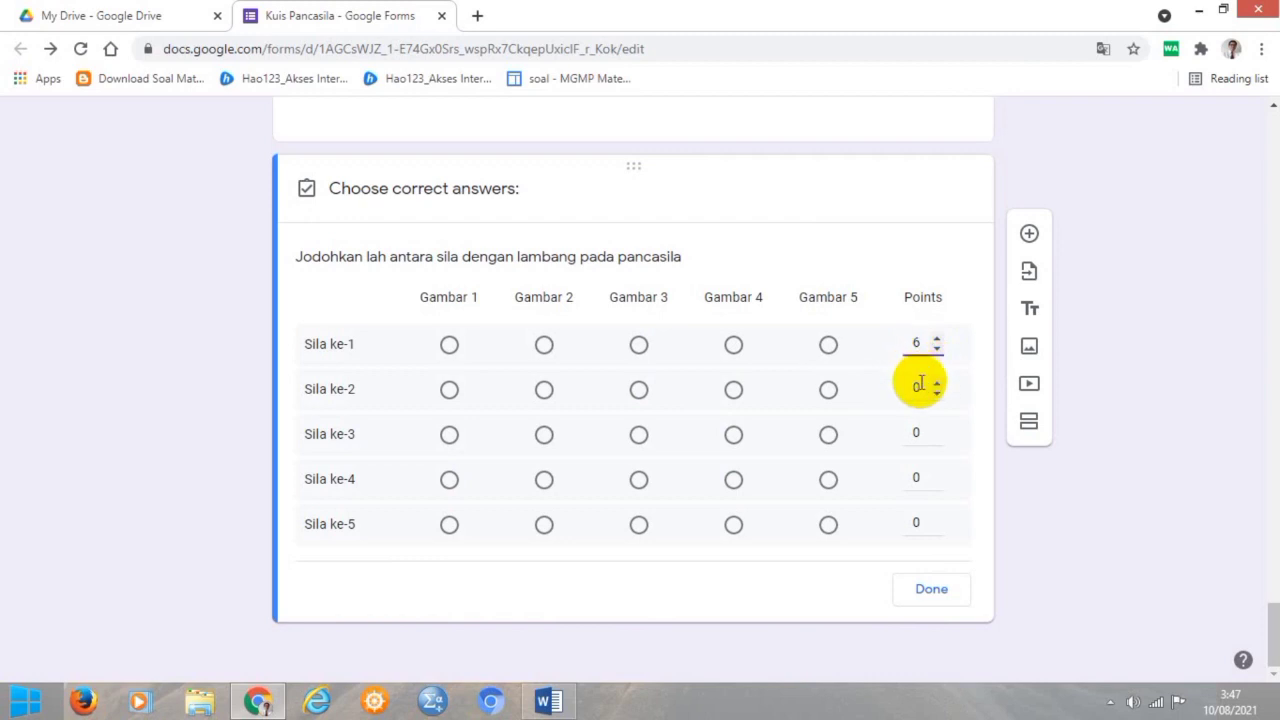
type("6")
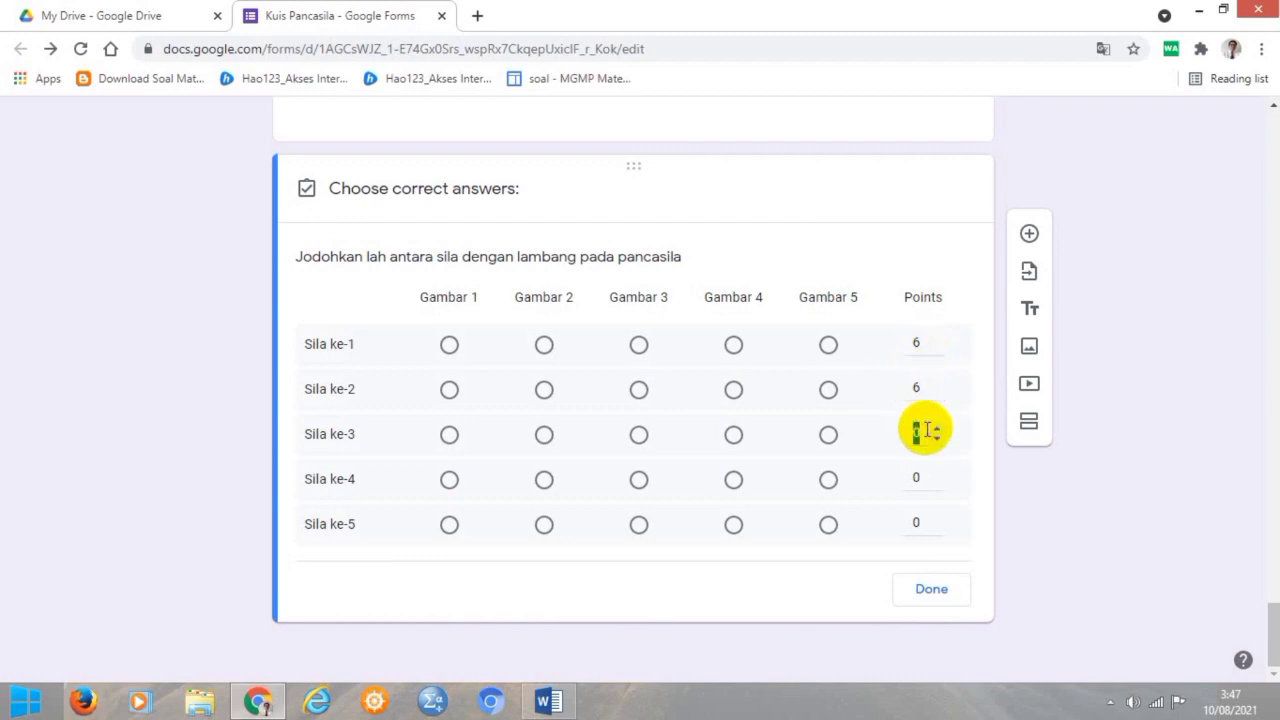
type("6")
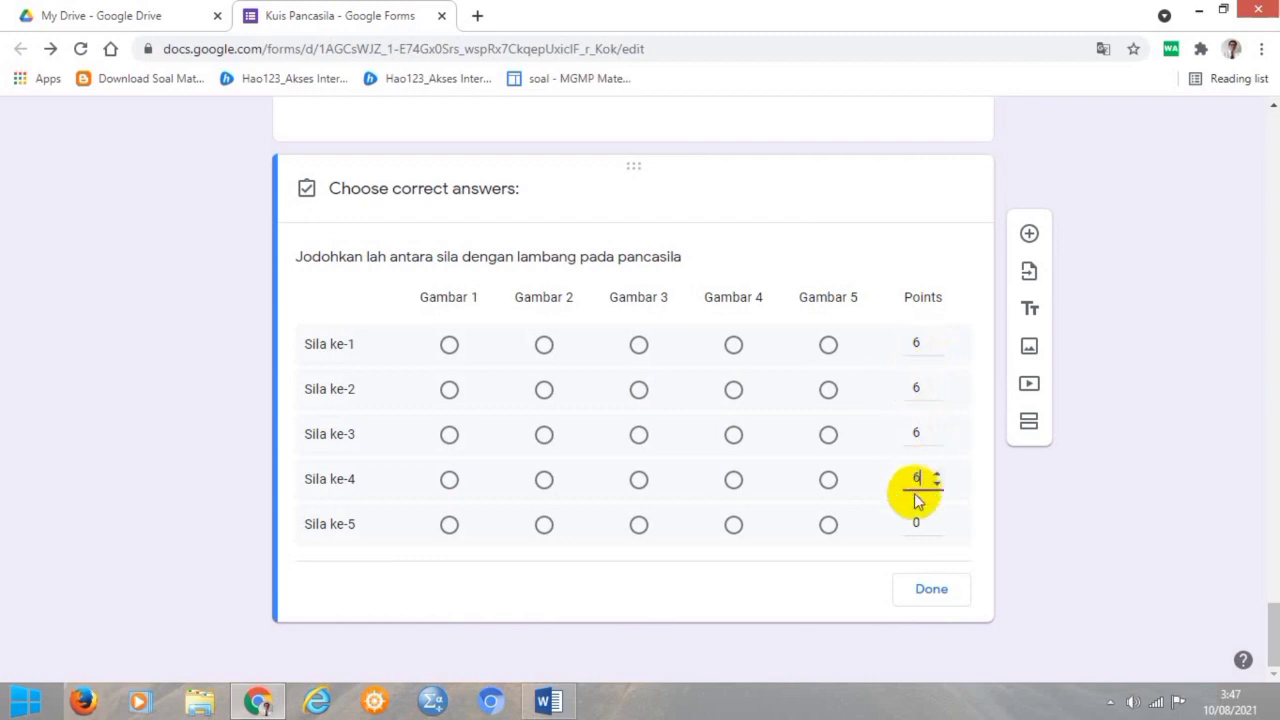
left_click(918, 524)
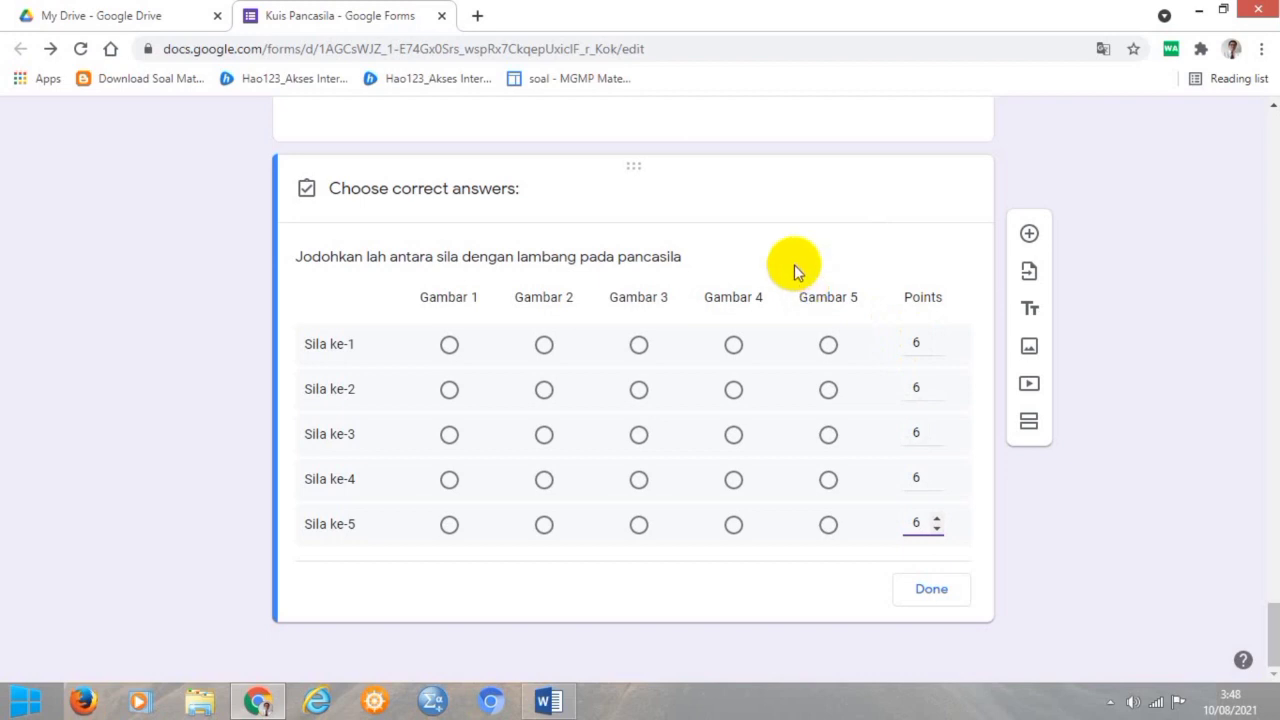
Mark the correct matches as Sila ke-1 Gambar 2, ke-2 Gambar 4, ke-3 Gambar 5, ke-4 Gambar 1 and ke-5 Gambar 3, and finish the answer key
scroll(797, 240, "up", 1)
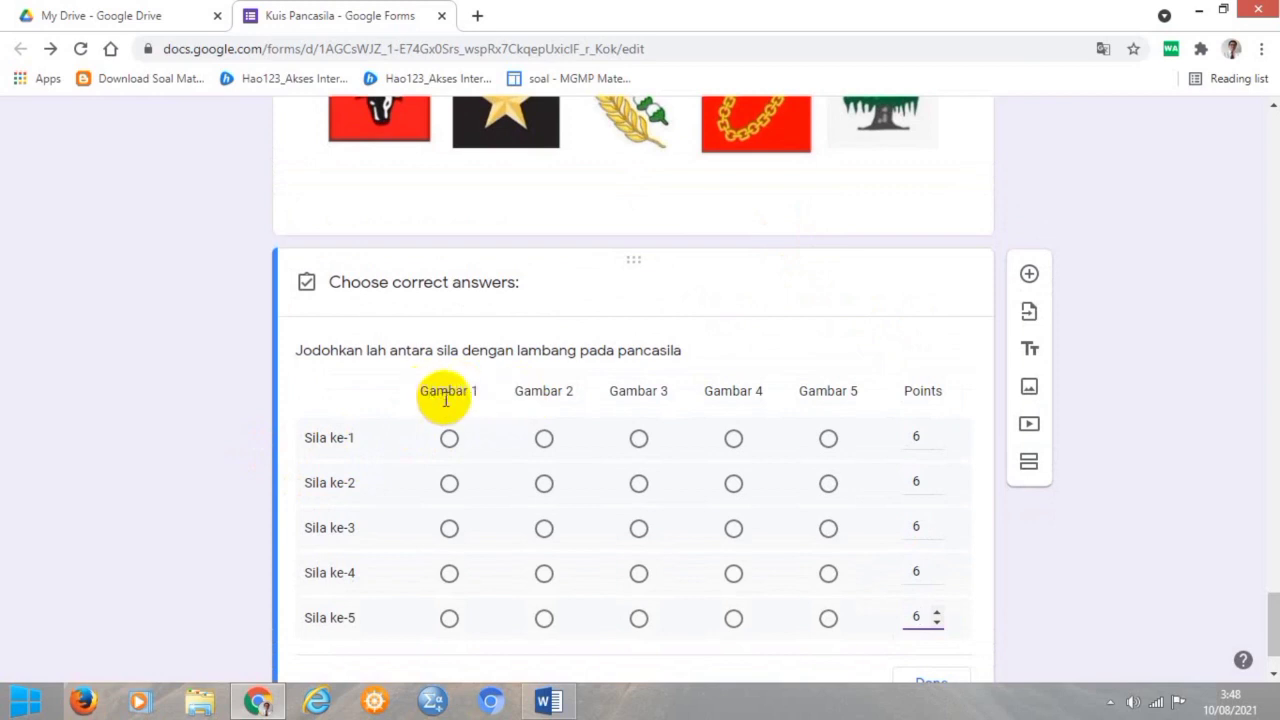
scroll(446, 400, "up", 1)
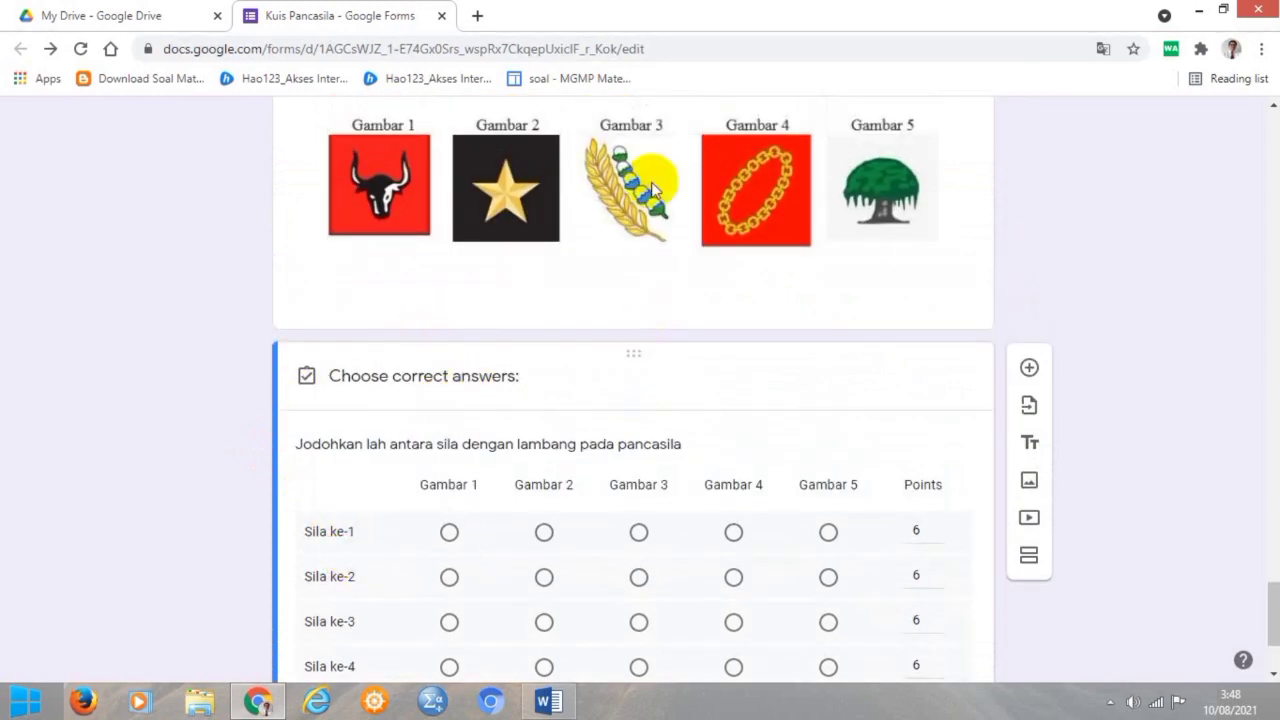
left_click(513, 137)
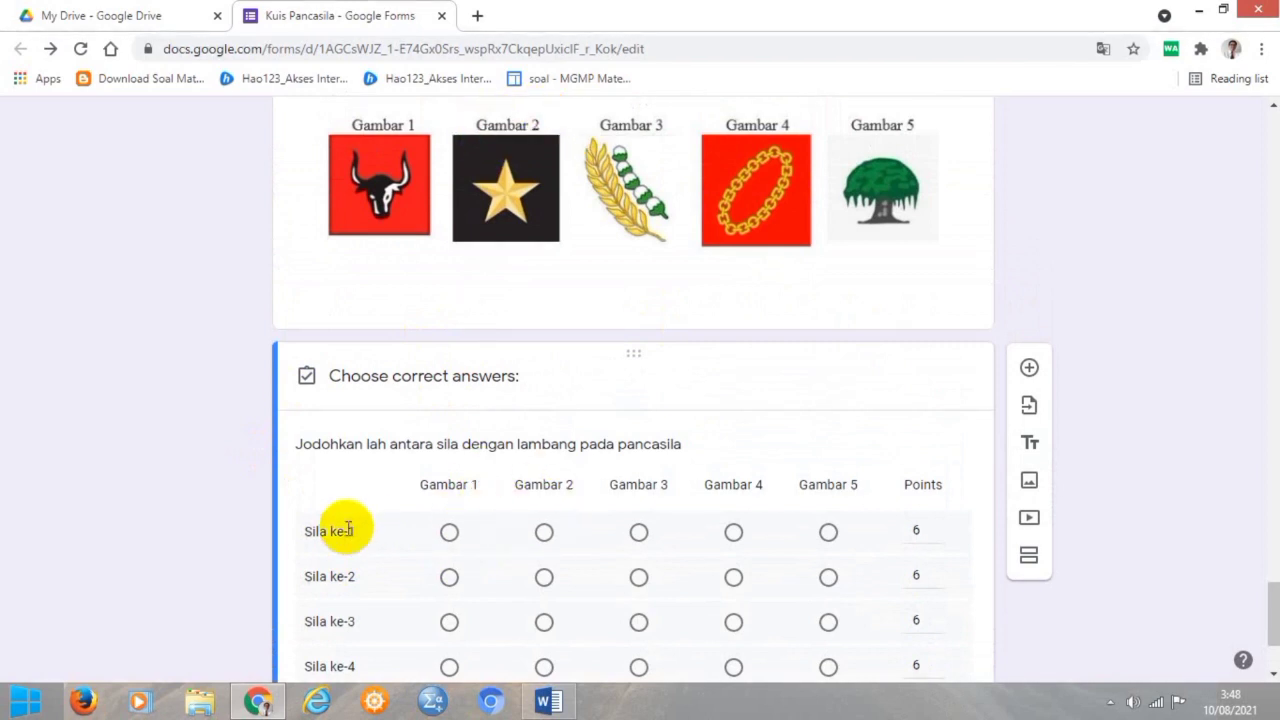
left_click(543, 535)
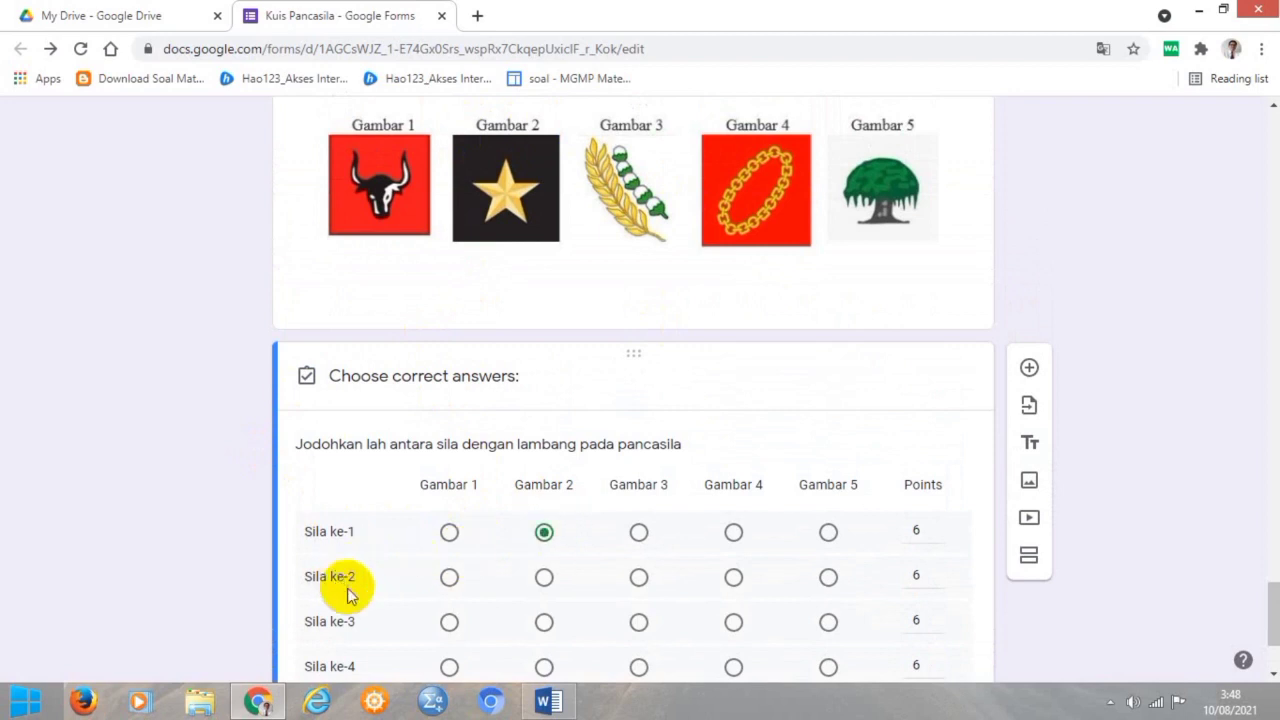
left_click(805, 137)
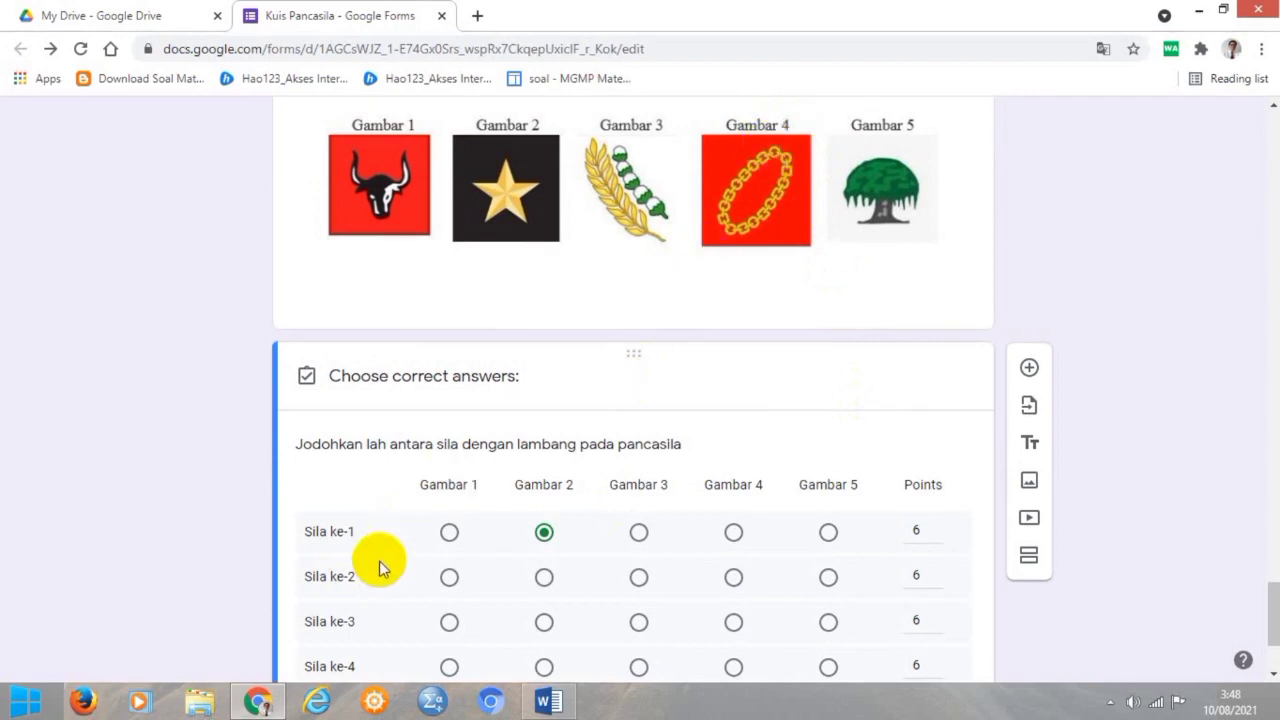
left_click(733, 578)
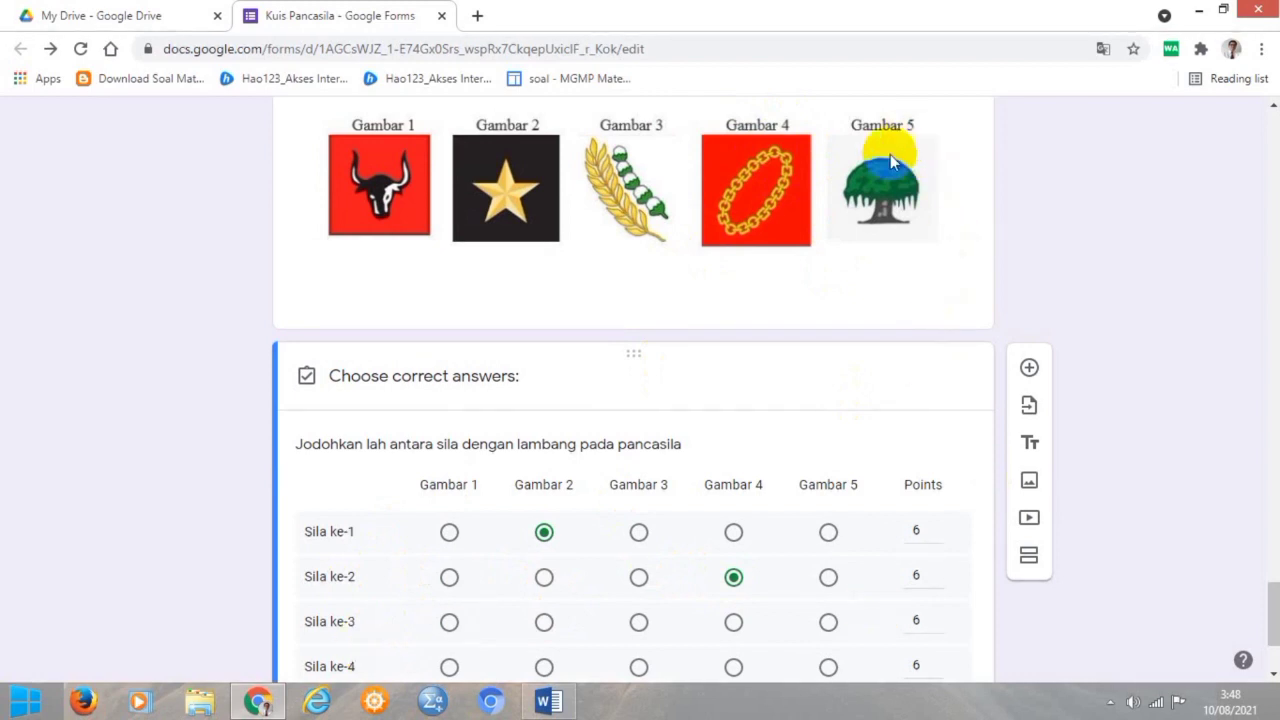
left_click(829, 623)
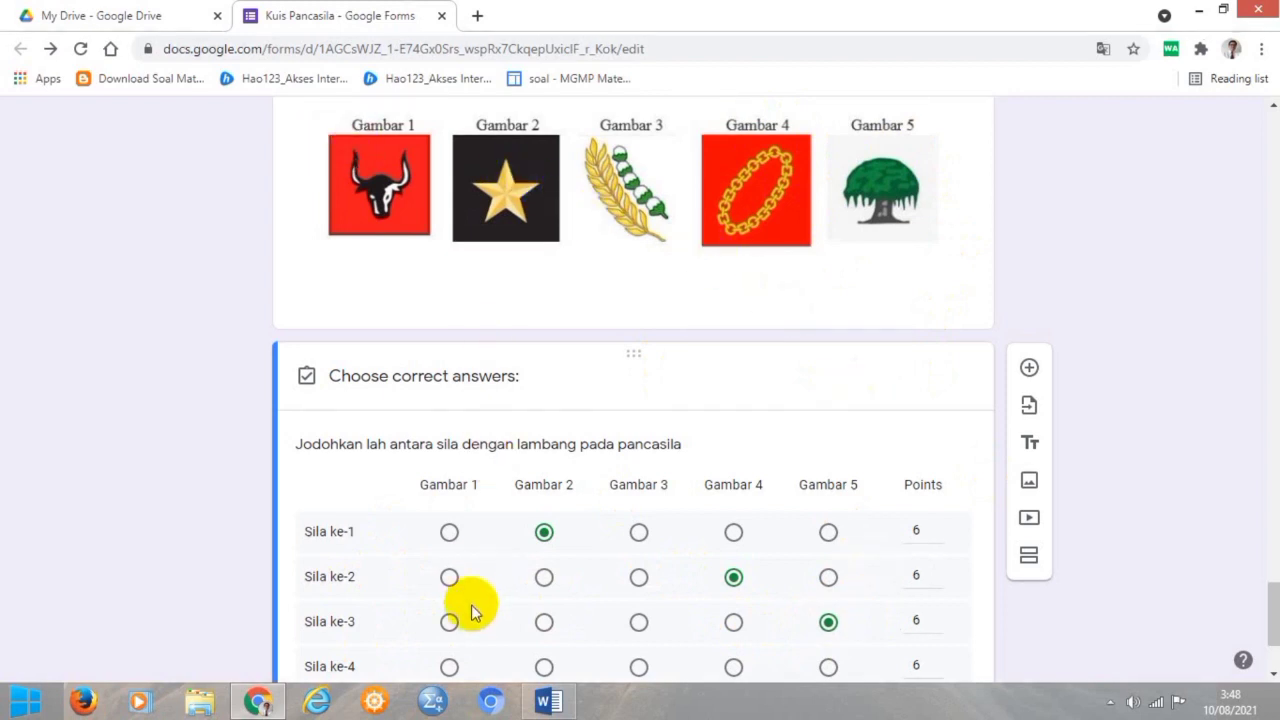
scroll(460, 615, "down", 1)
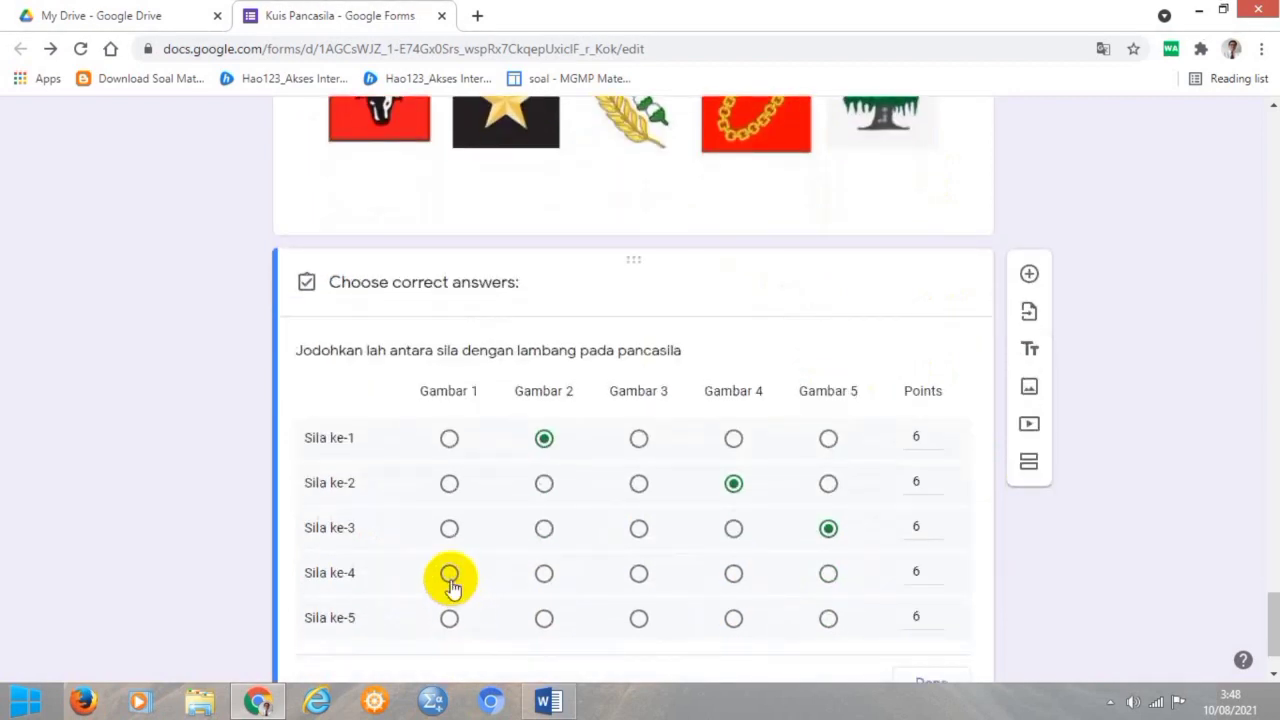
left_click(449, 577)
scroll(610, 245, "up", 2)
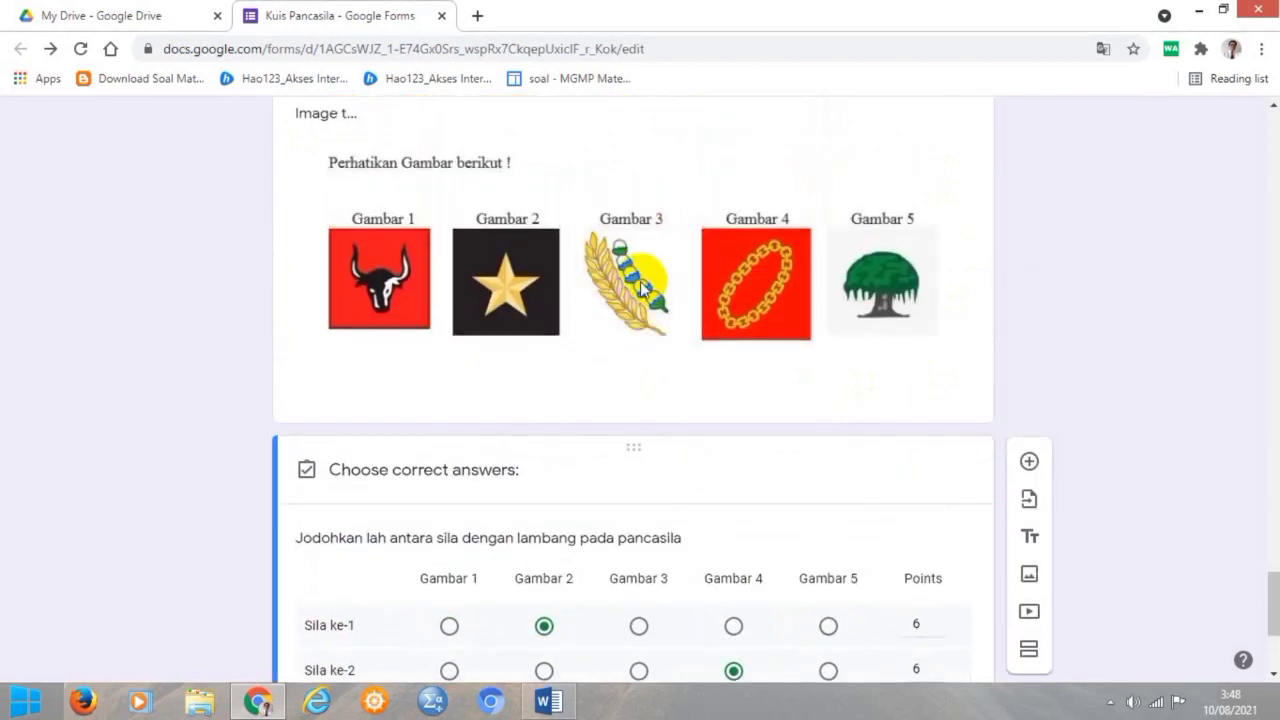
scroll(629, 350, "down", 3)
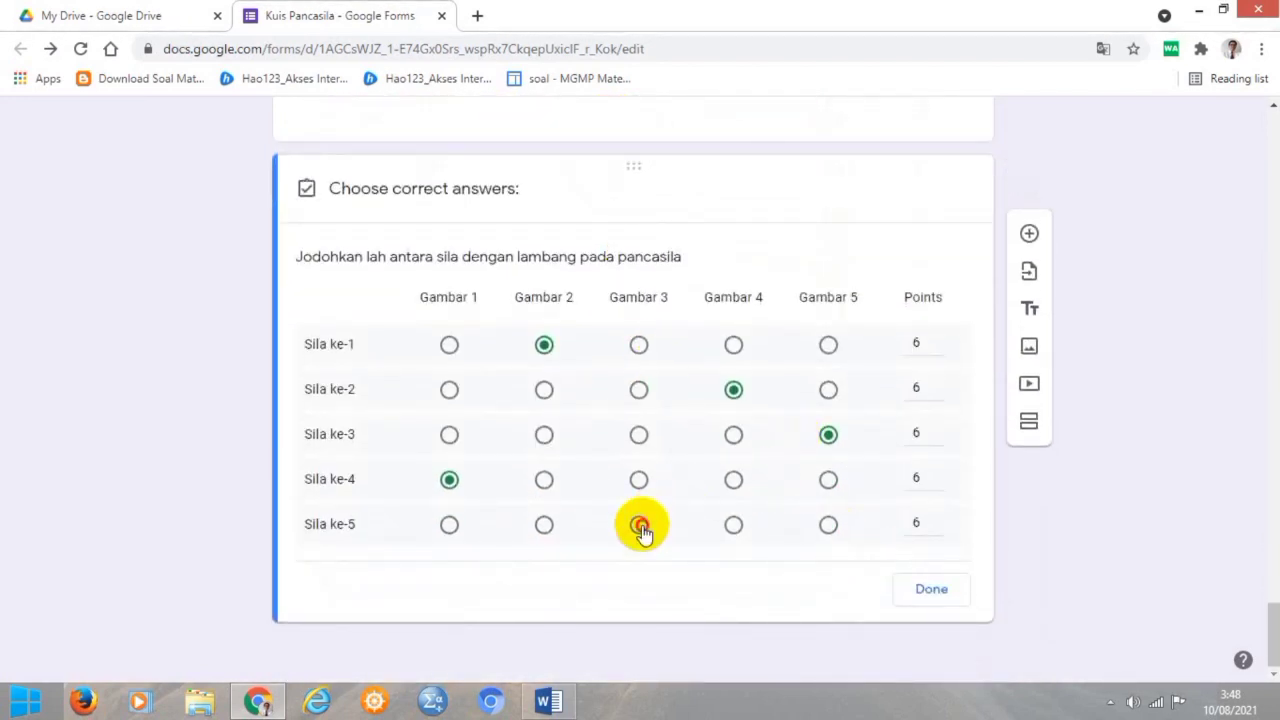
left_click(920, 594)
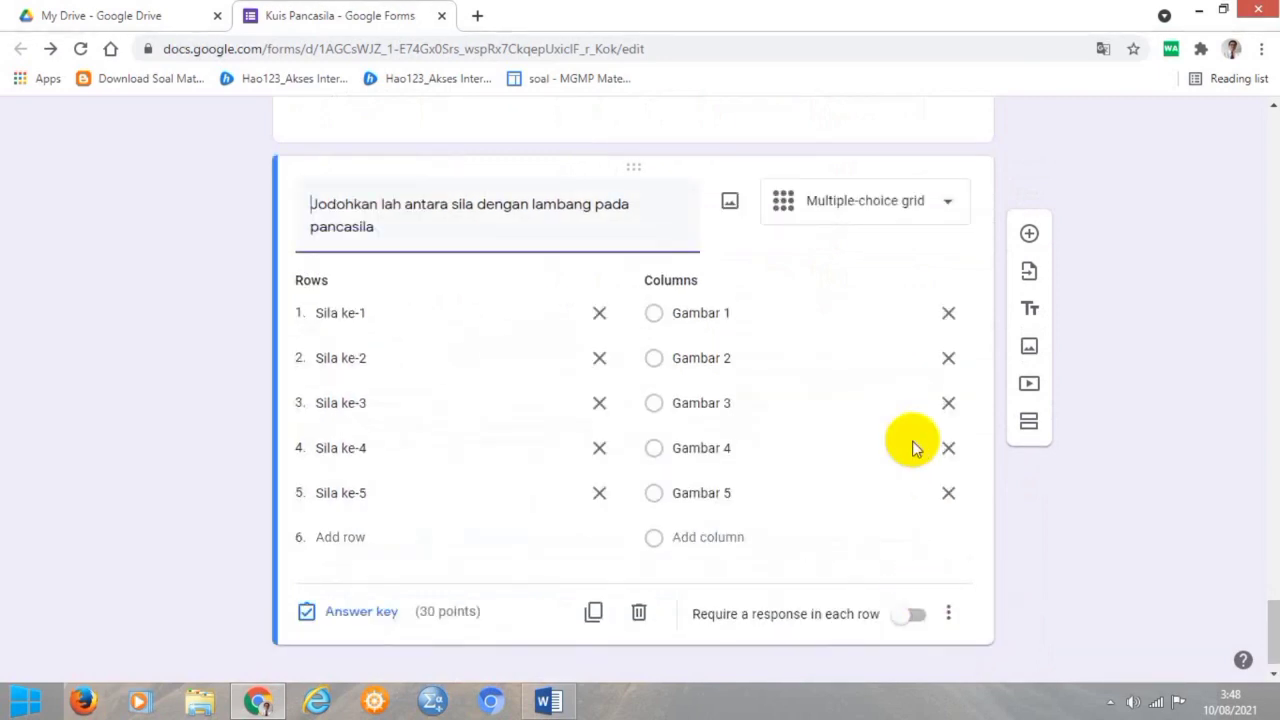
Check the next question in the Word document and add a Short answer question below the "Jodohkan lah" grid
left_click(552, 702)
scroll(600, 448, "down", 3)
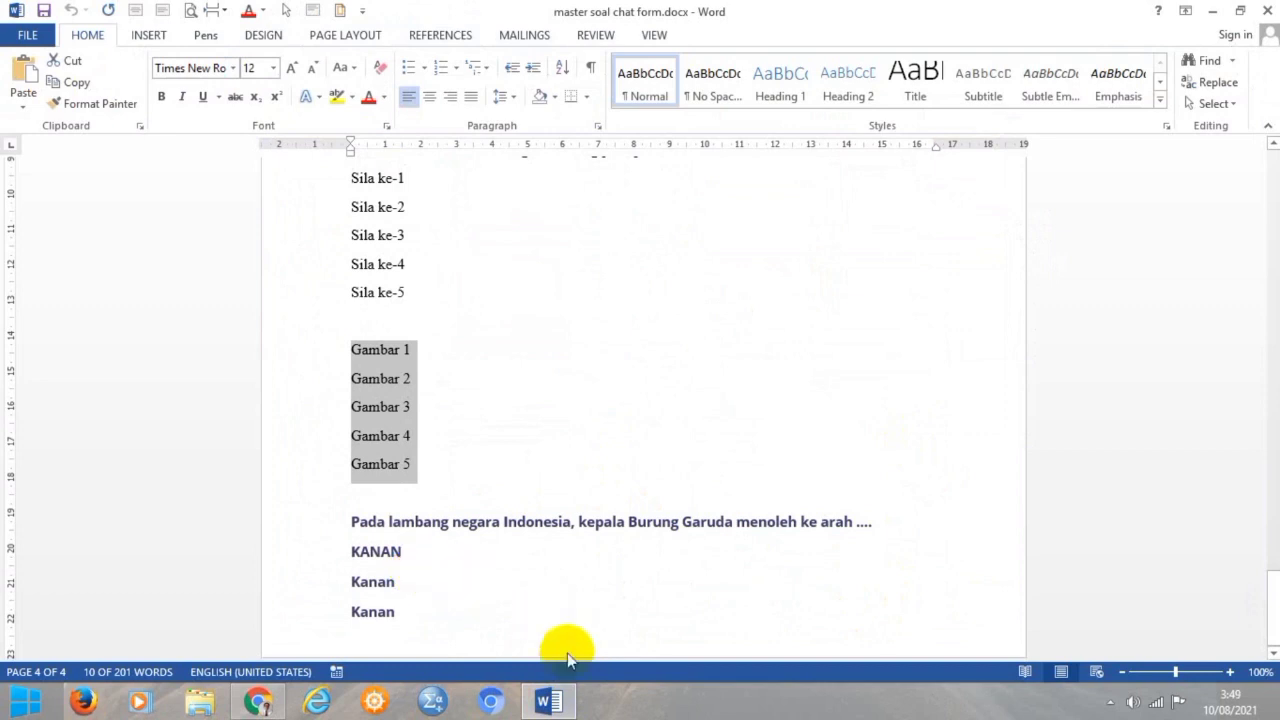
left_click(259, 703)
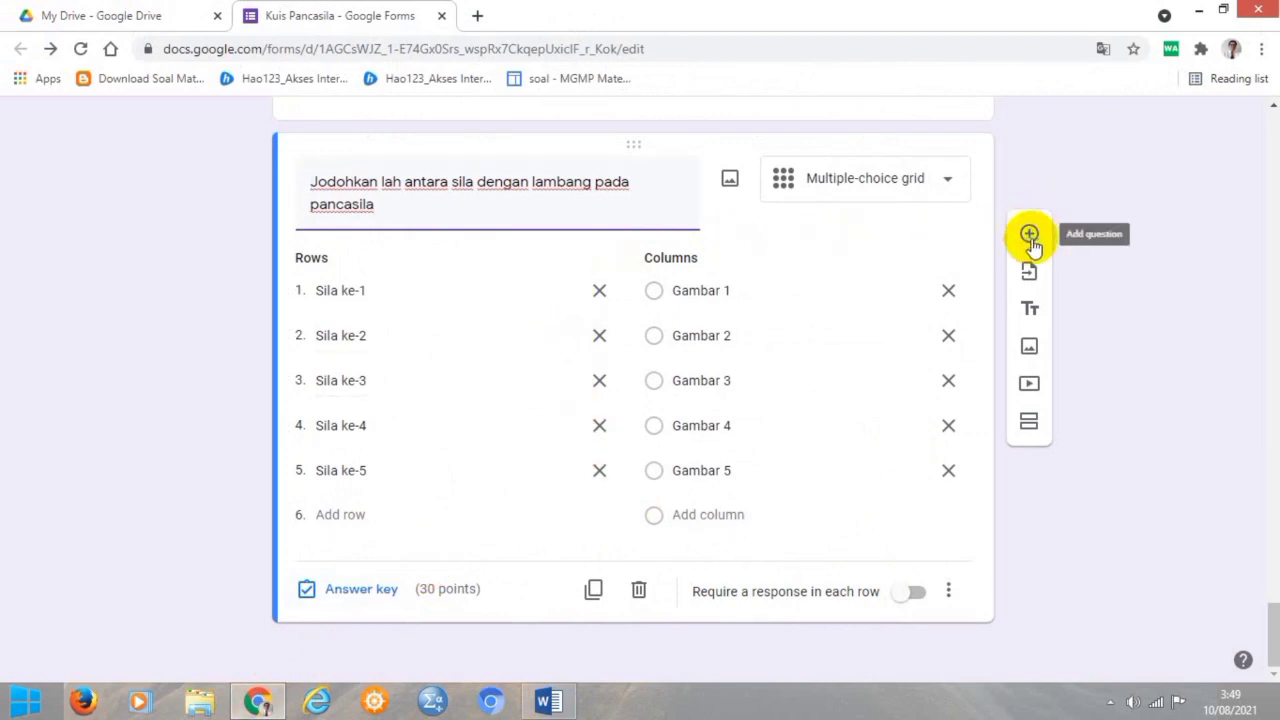
left_click(1030, 236)
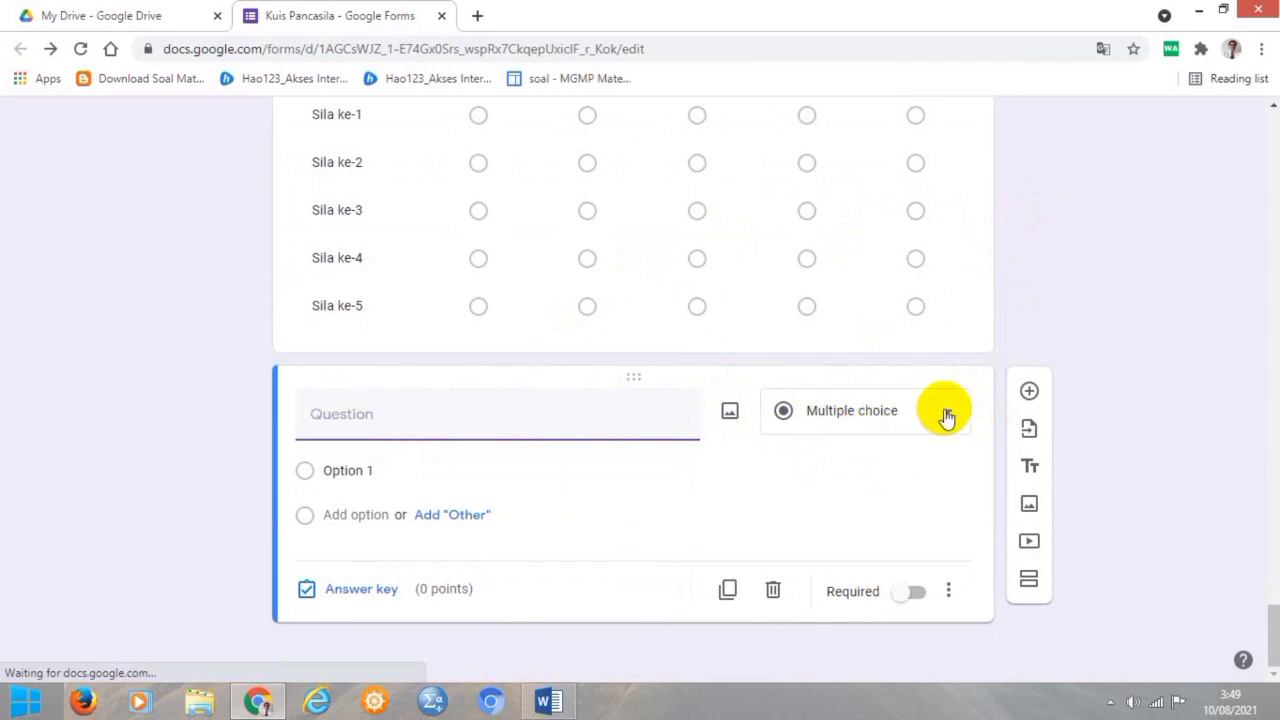
left_click(948, 416)
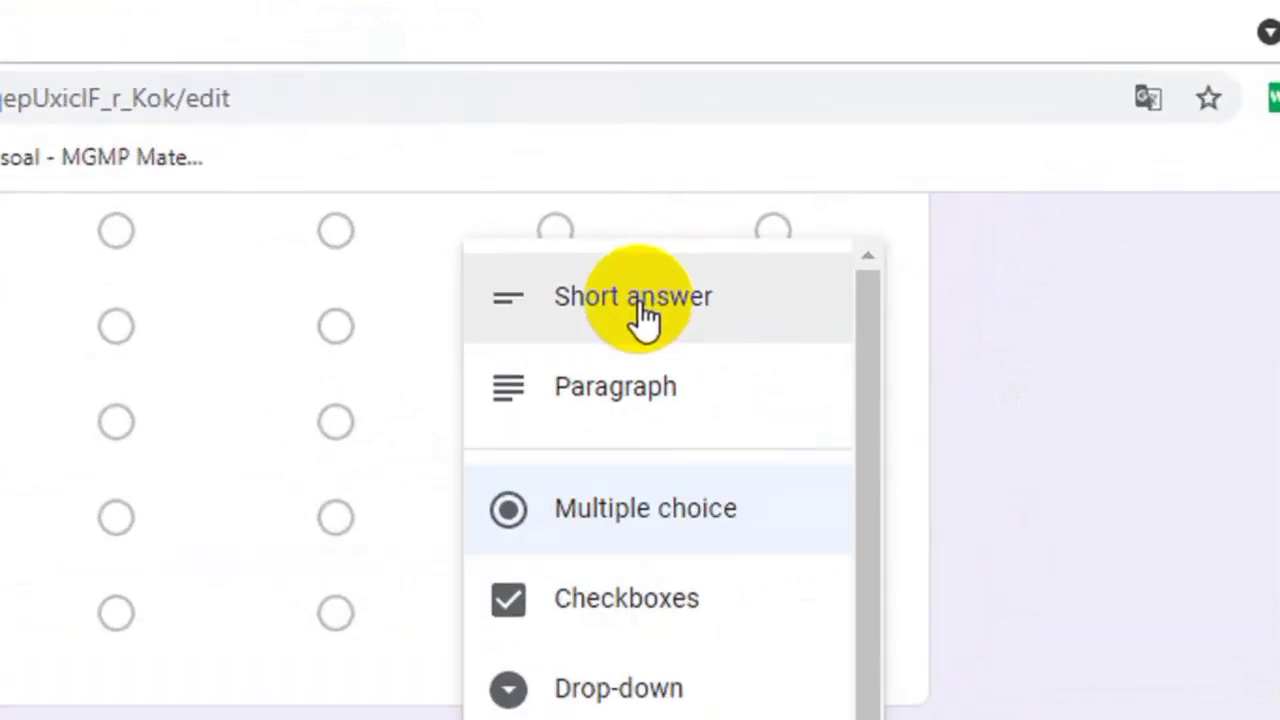
left_click(641, 310)
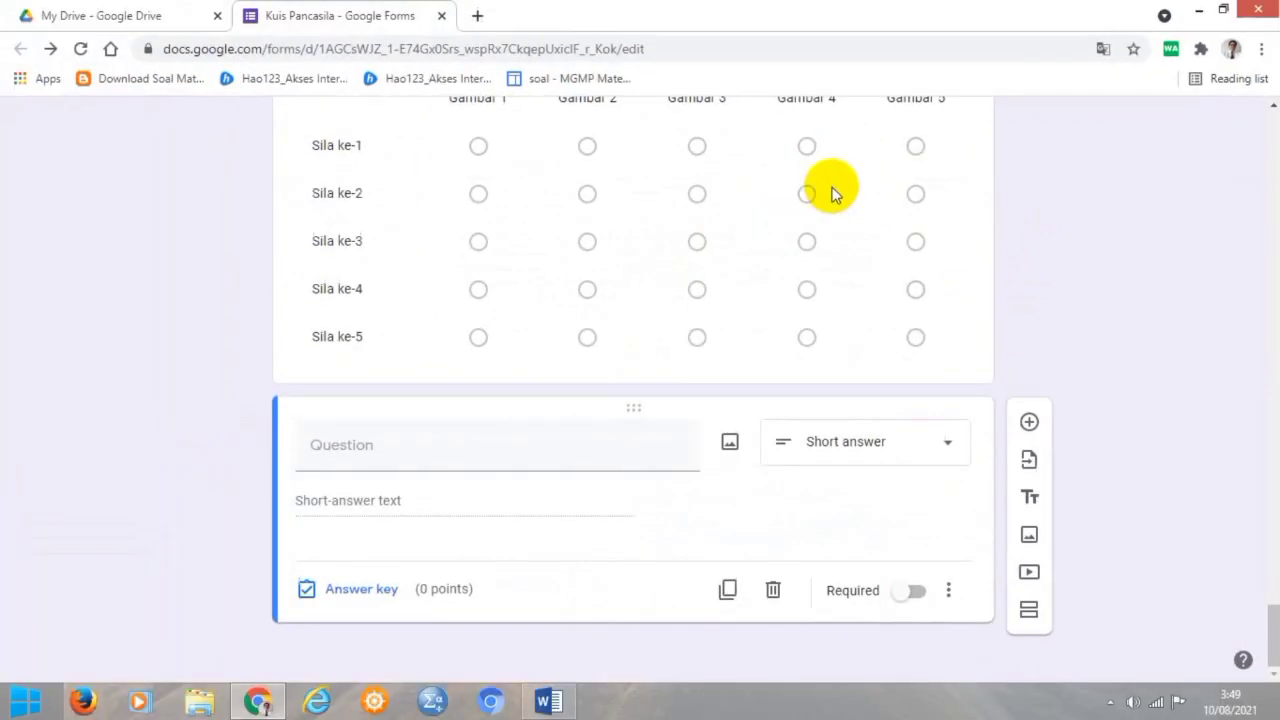
Copy the question "Pada lambang negara Indonesia, kepala Burung Garuda menoleh ke arah ...." from the Word document into the new Short answer question in Google Forms
left_click(548, 702)
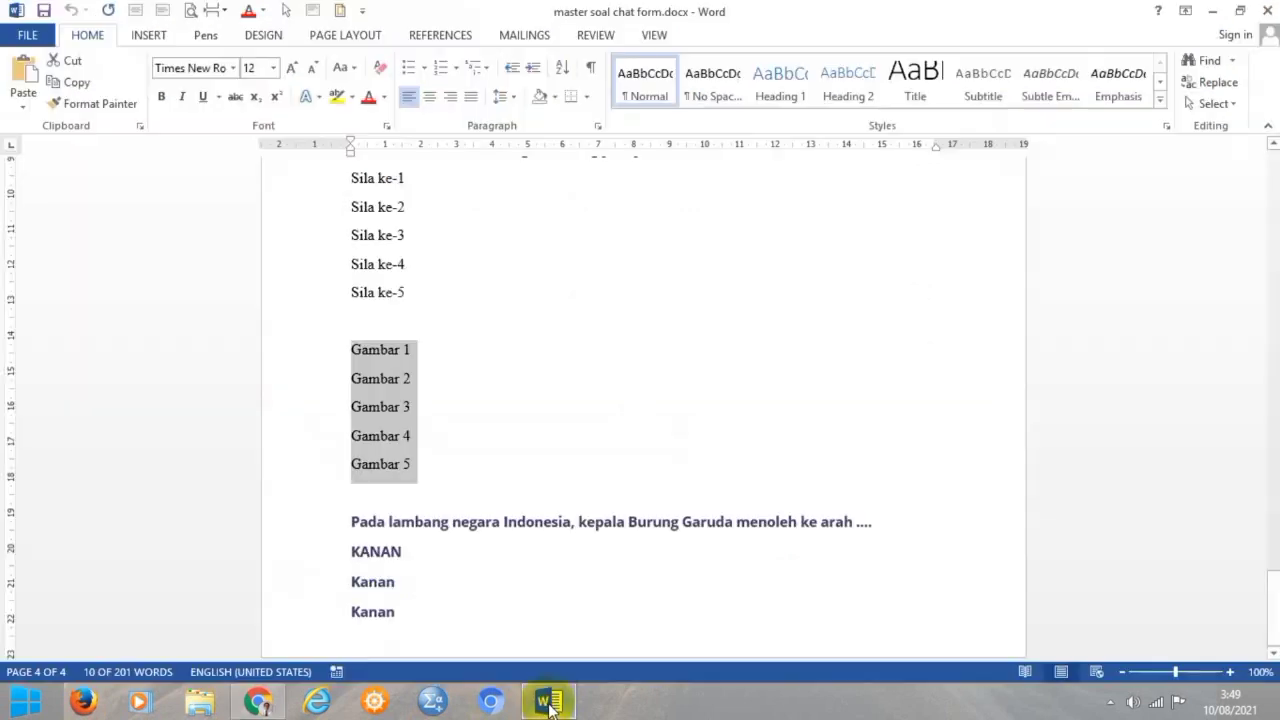
left_click_drag(355, 524, 871, 534)
key("ctrl+c")
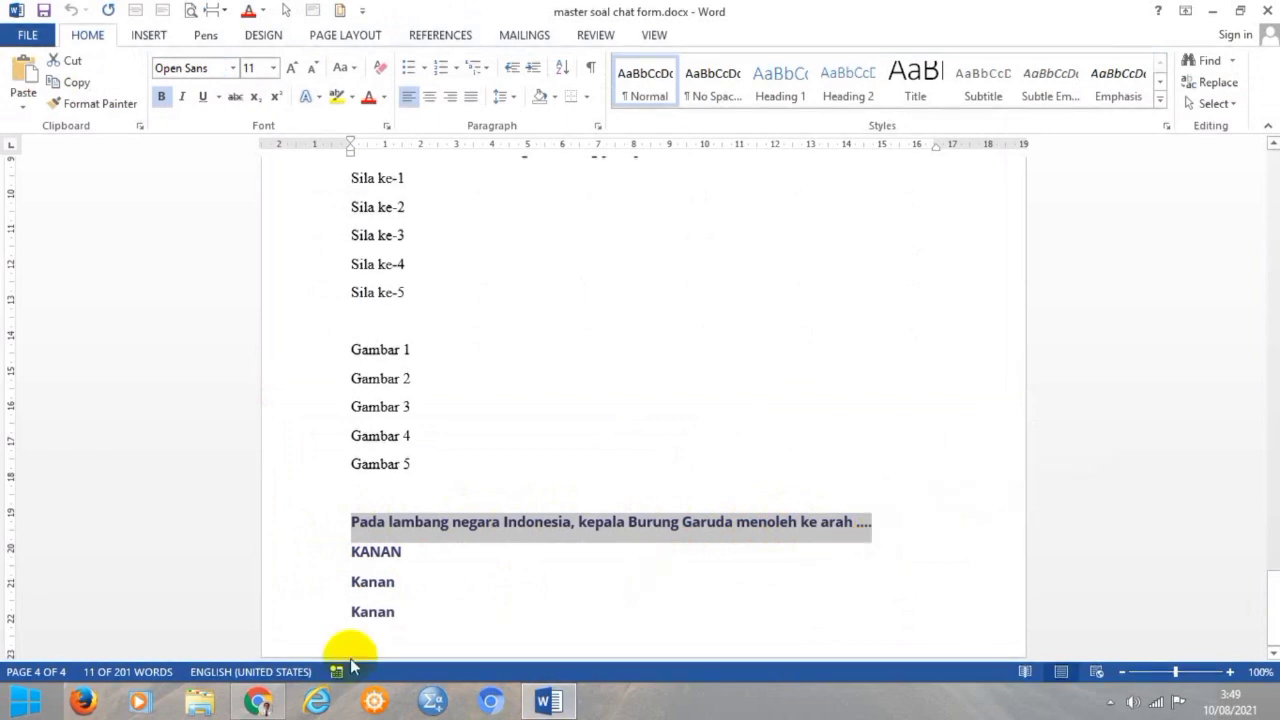
left_click(257, 701)
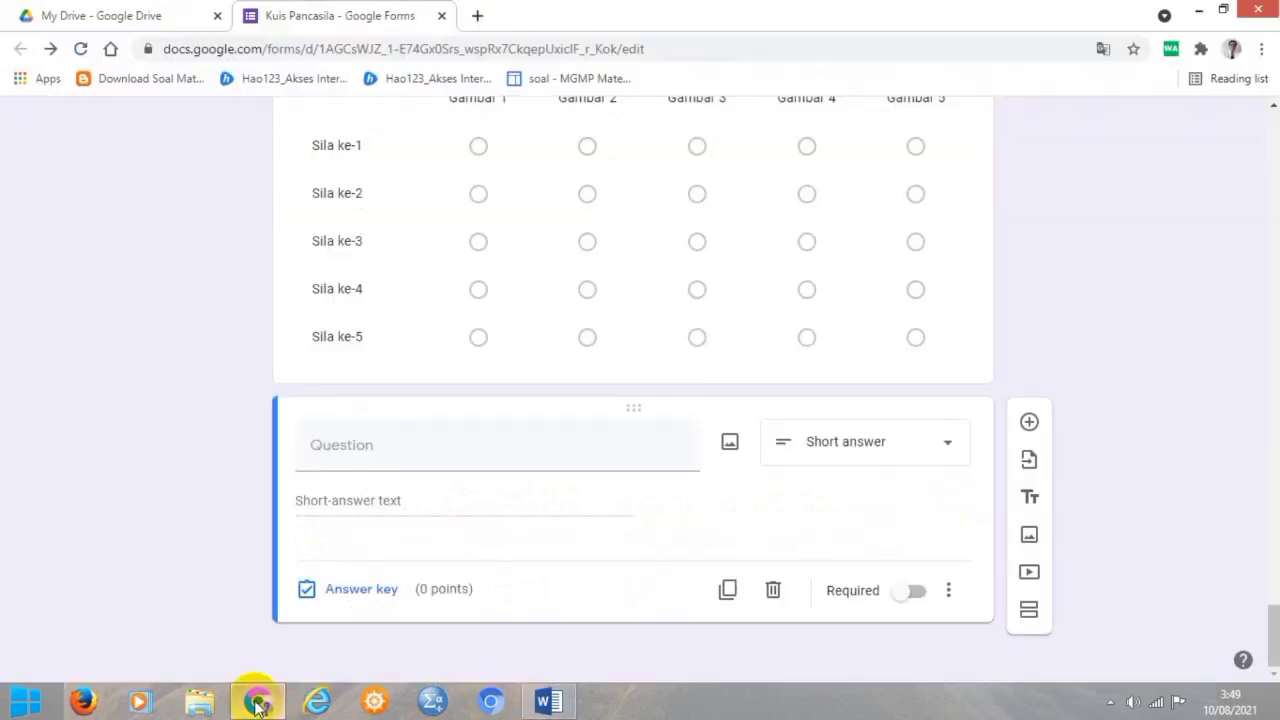
left_click(336, 457)
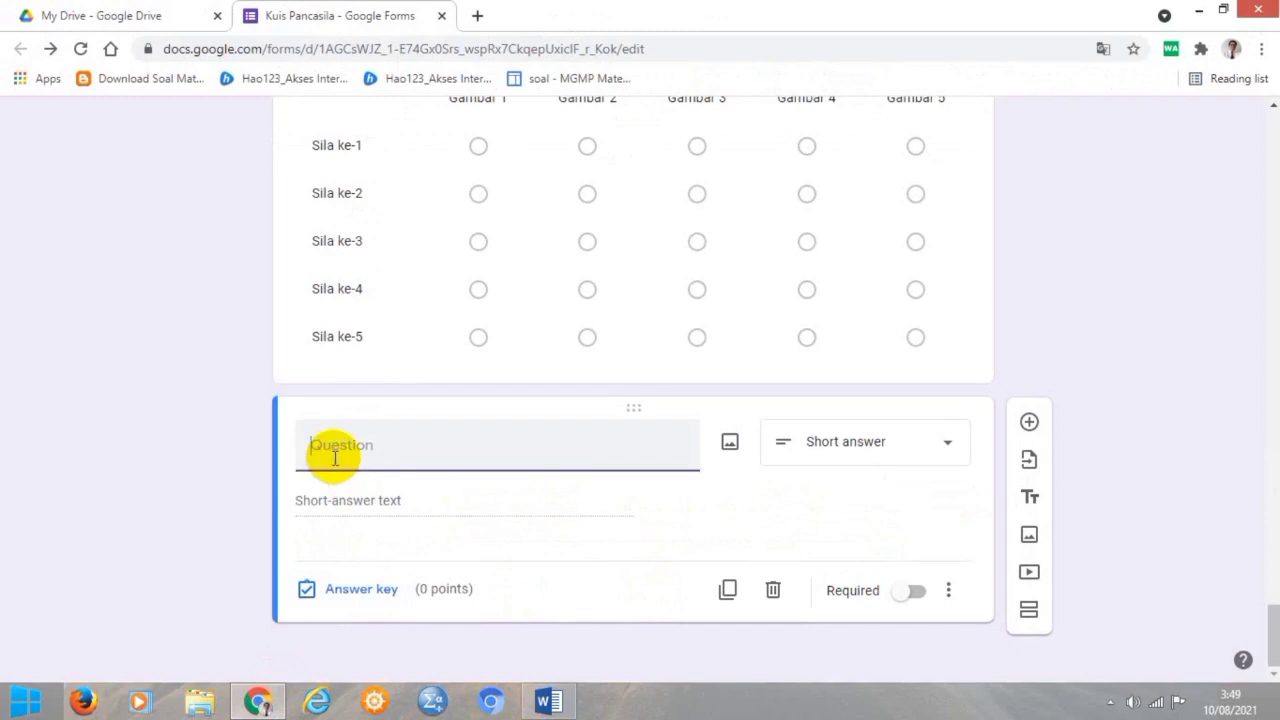
key("ctrl+v")
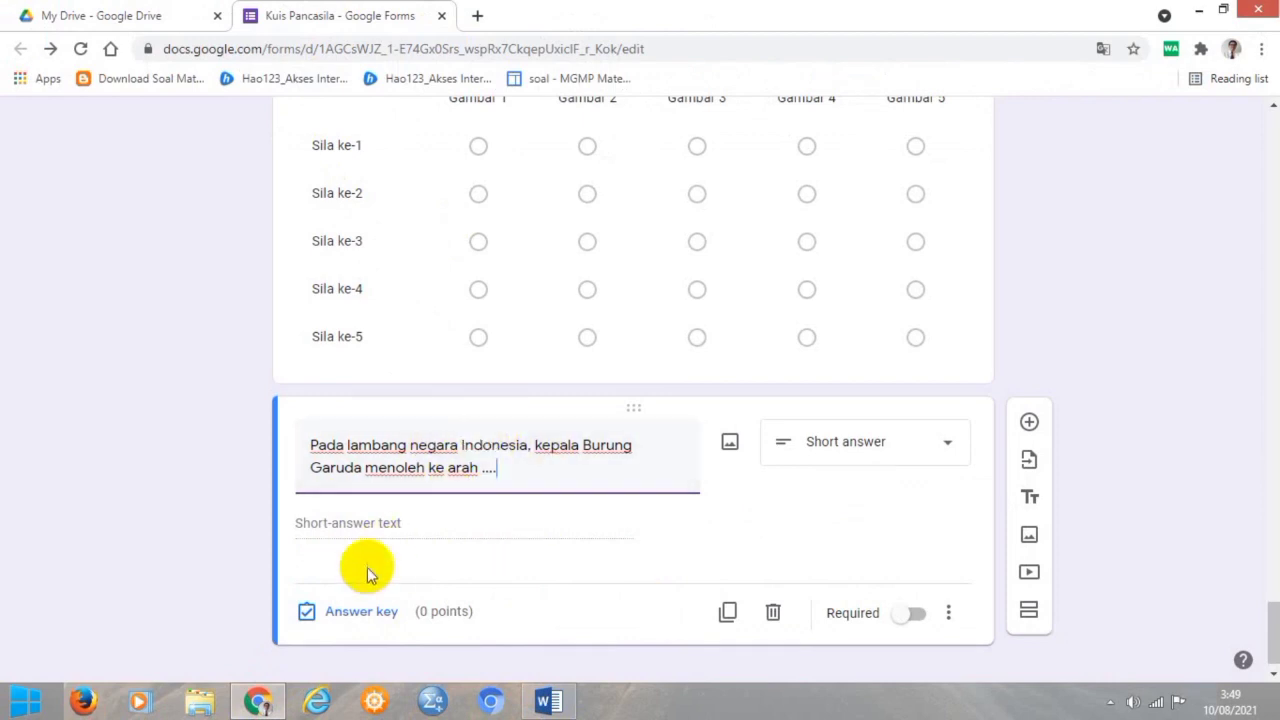
In the Short answer question's answer key, assign 10 points and list KANAN, kanan and Kanan as correct answers
left_click(343, 615)
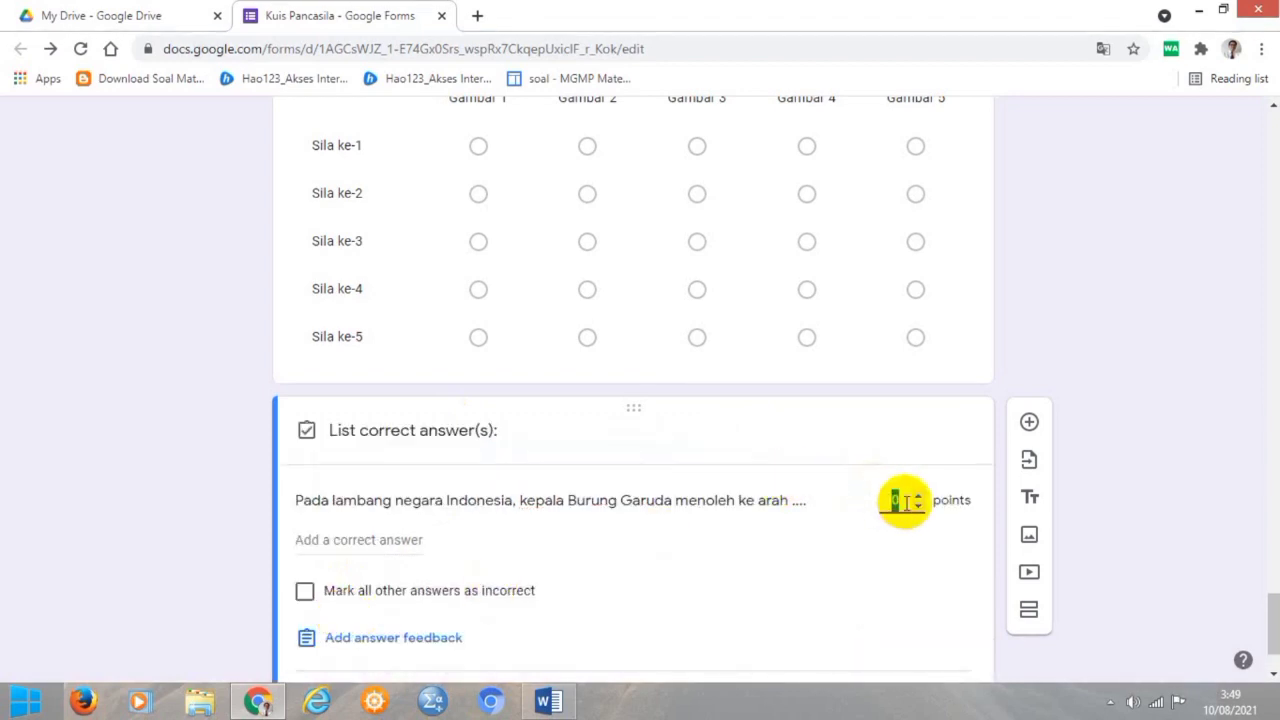
type("1")
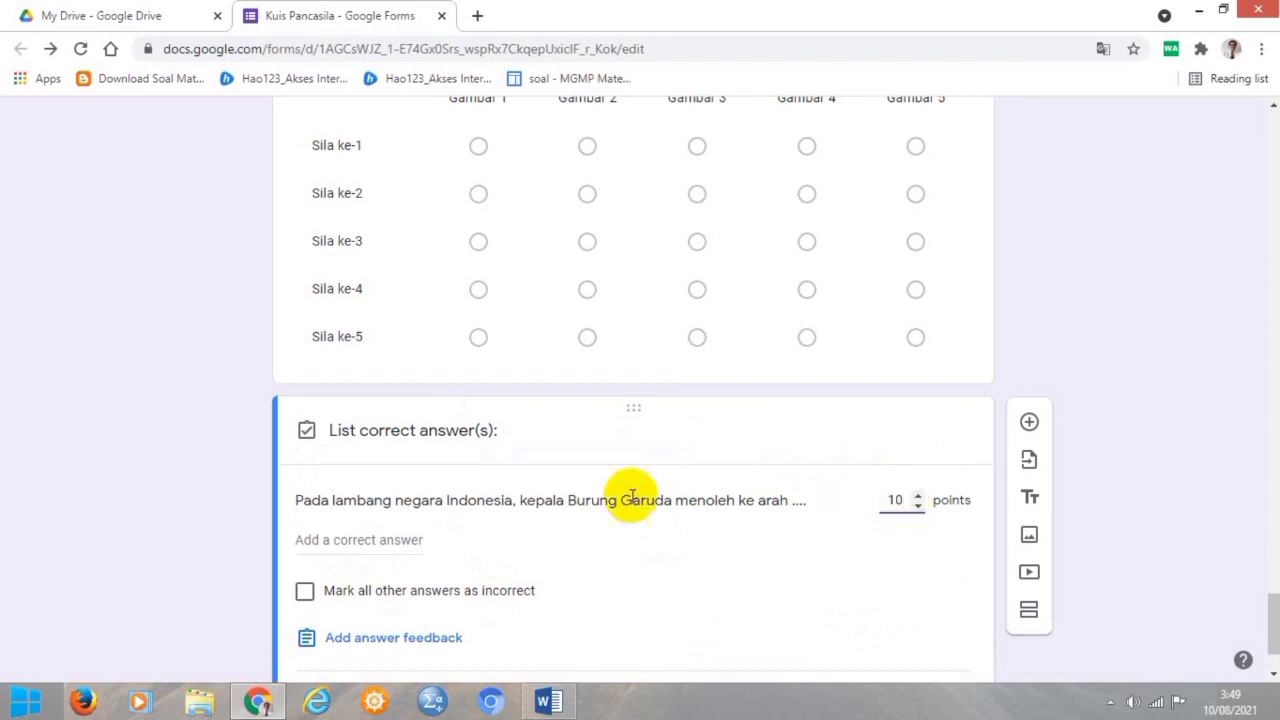
scroll(517, 503, "down", 2)
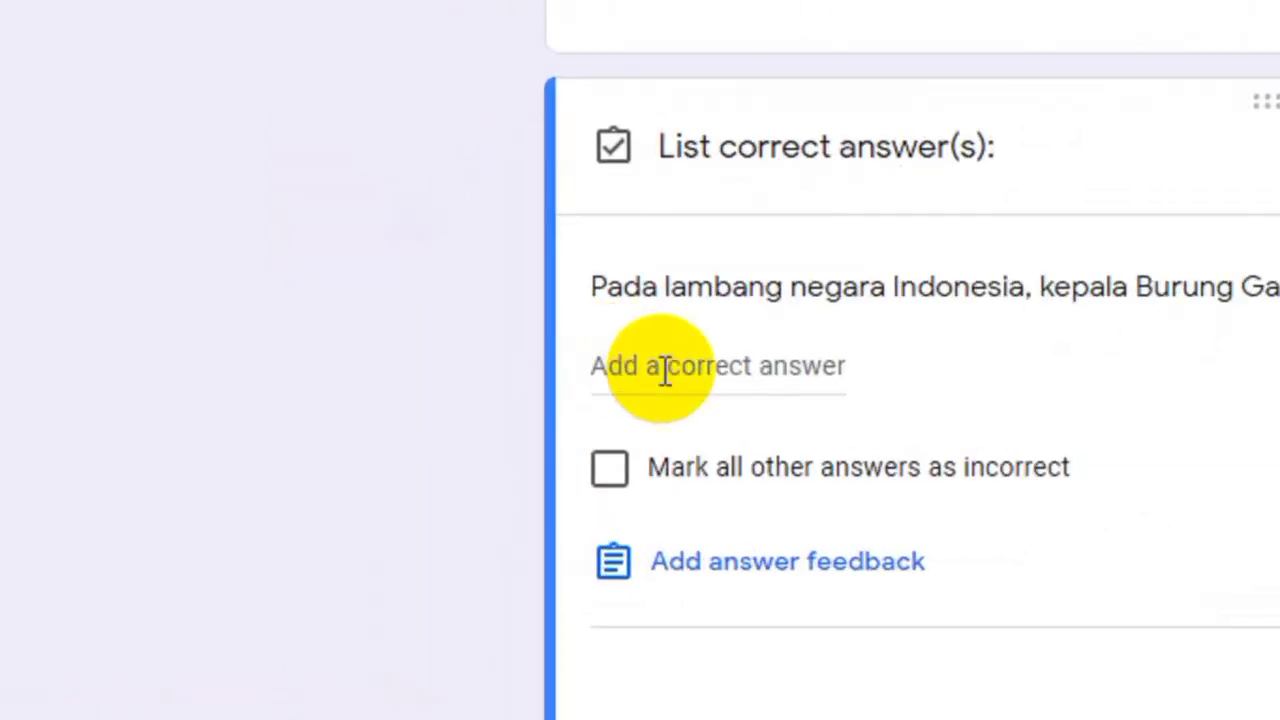
left_click(665, 368)
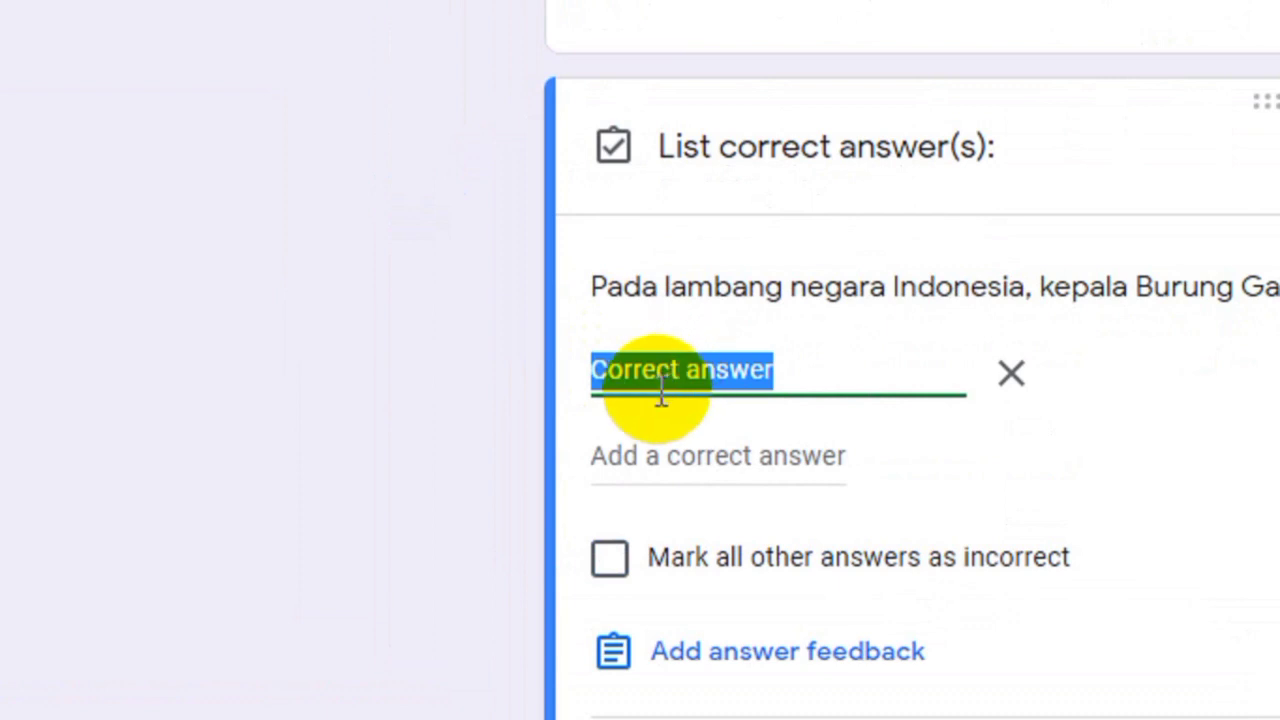
type("KANAN")
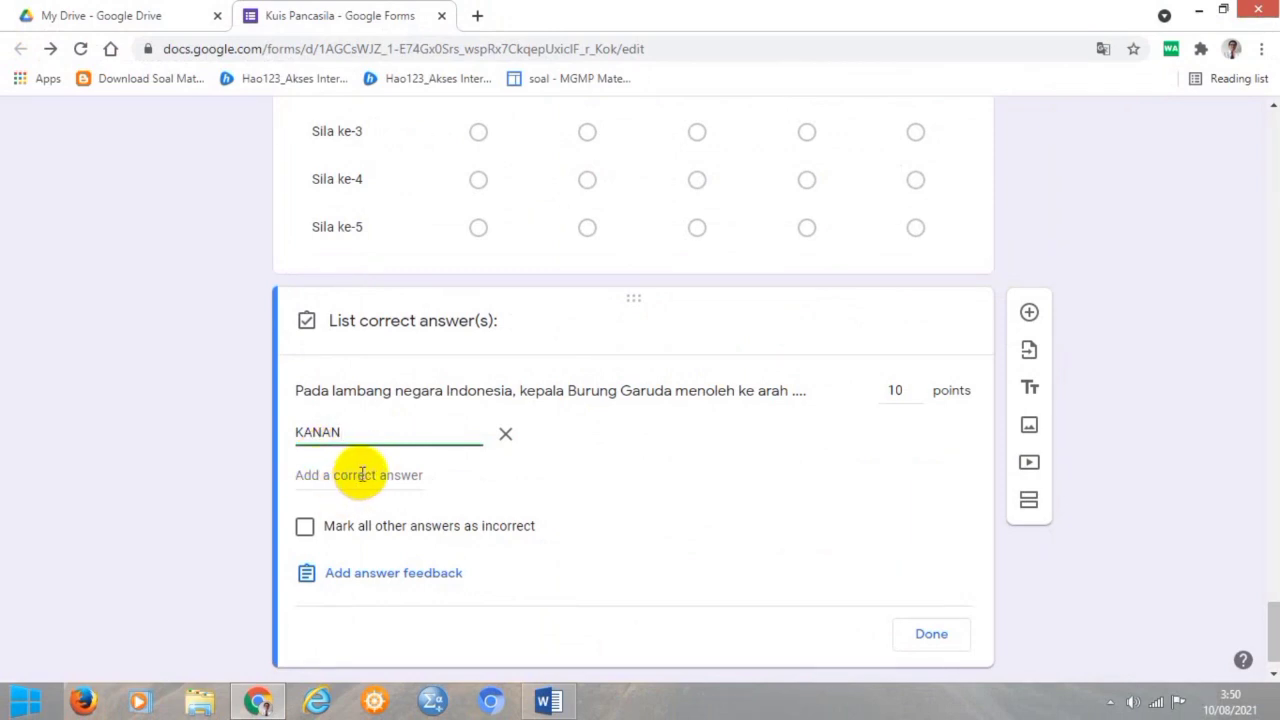
left_click(362, 474)
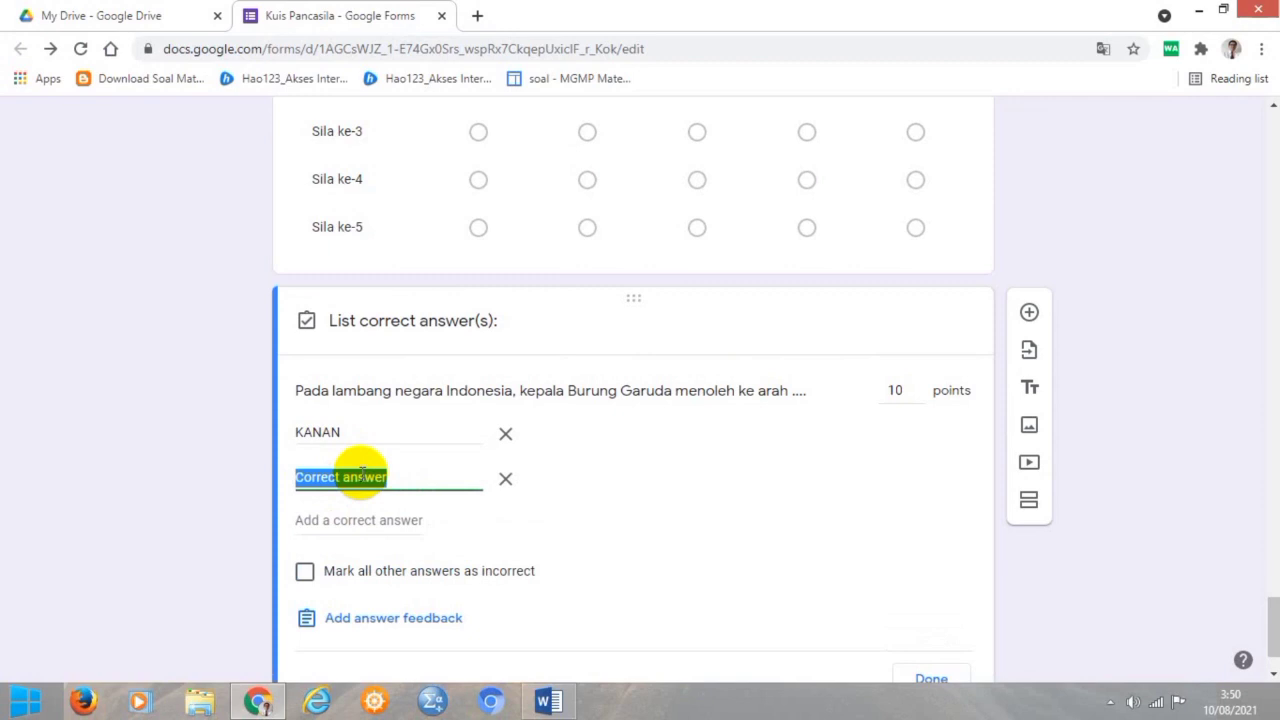
type("K")
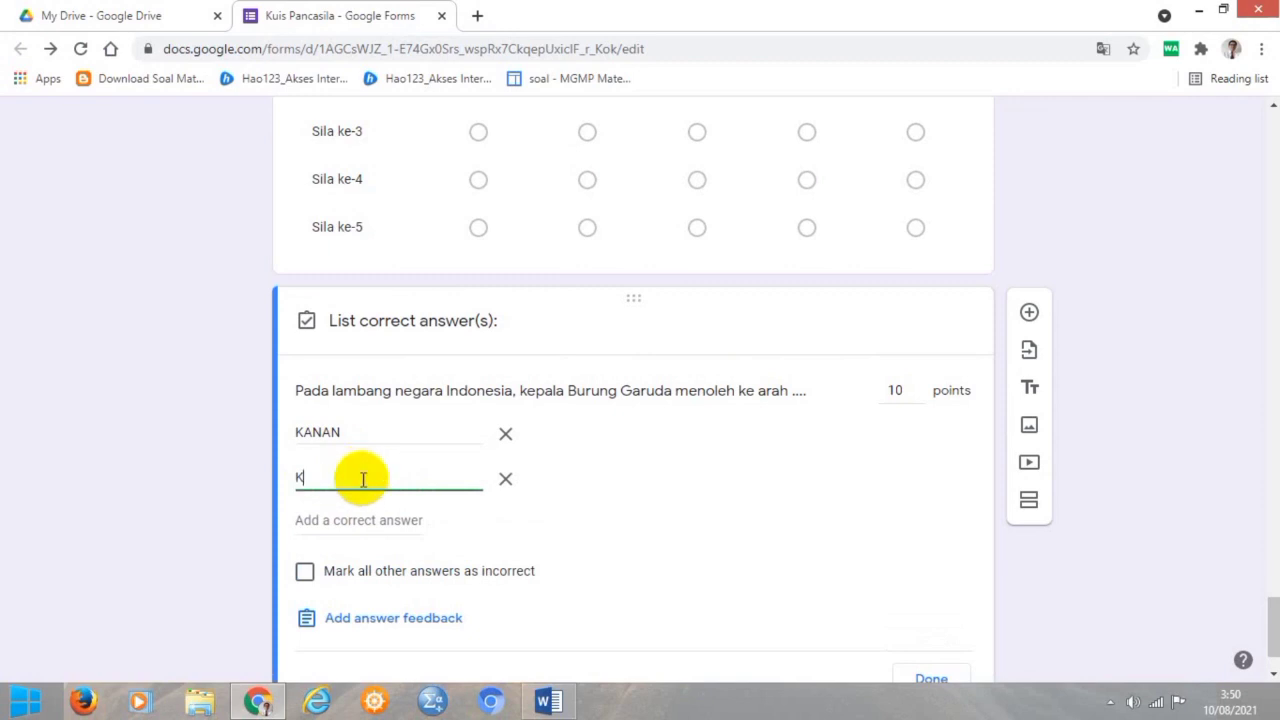
type("kanan")
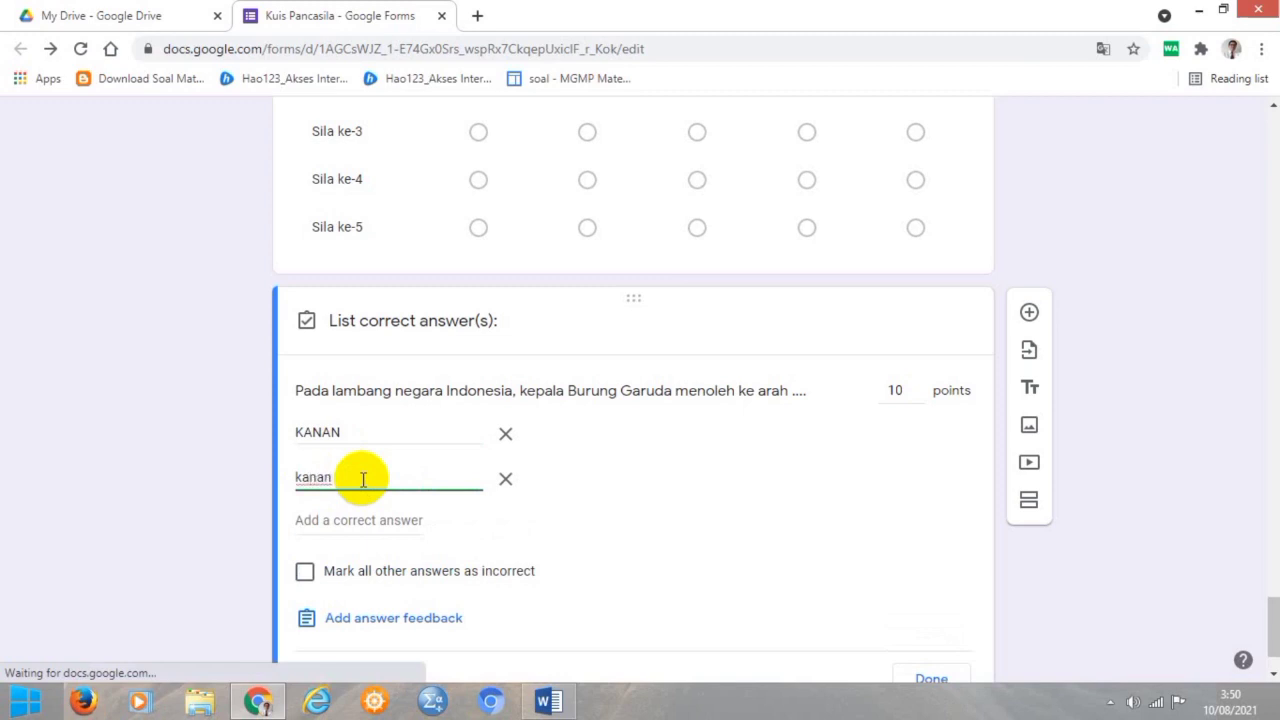
left_click(321, 520)
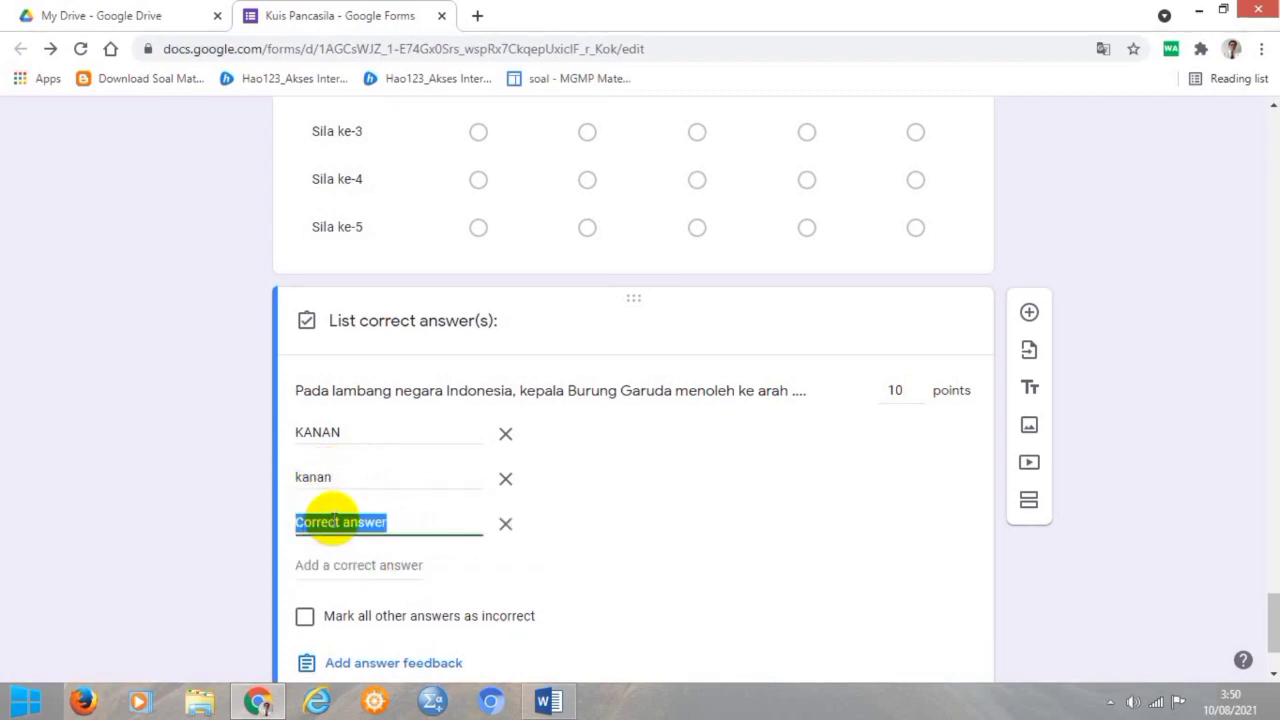
type("Kanan")
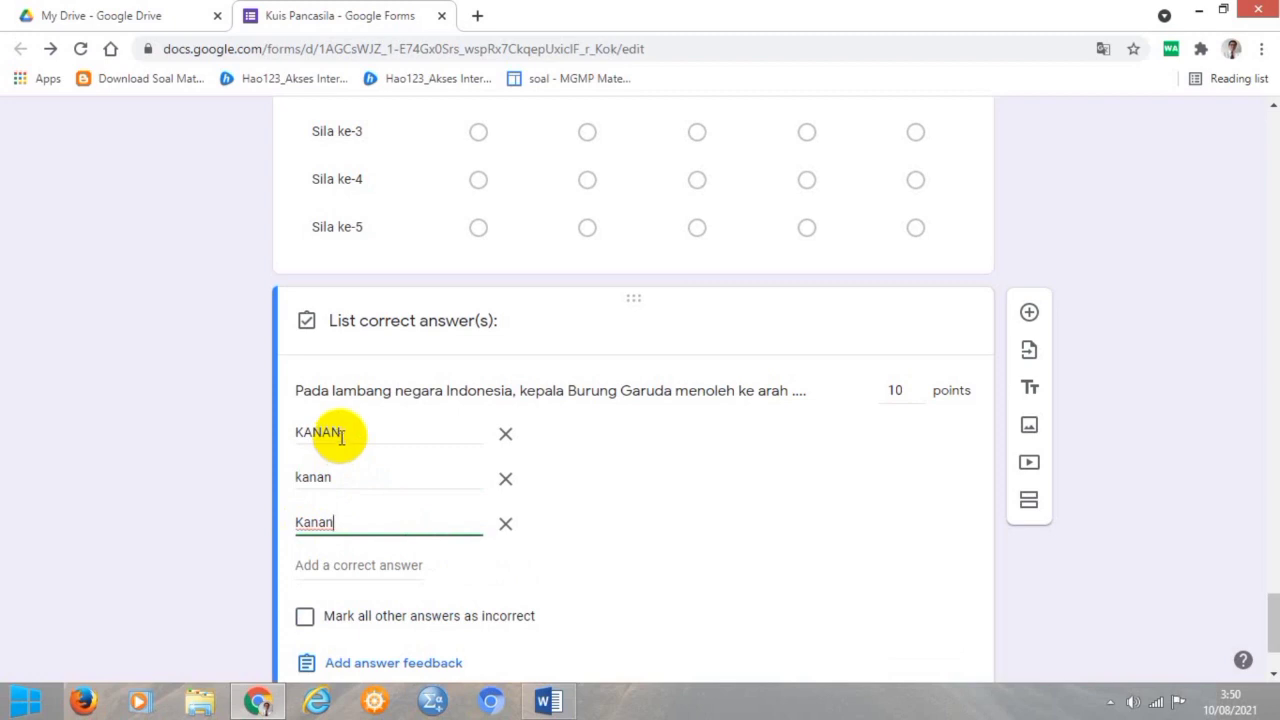
scroll(340, 437, "down", 2)
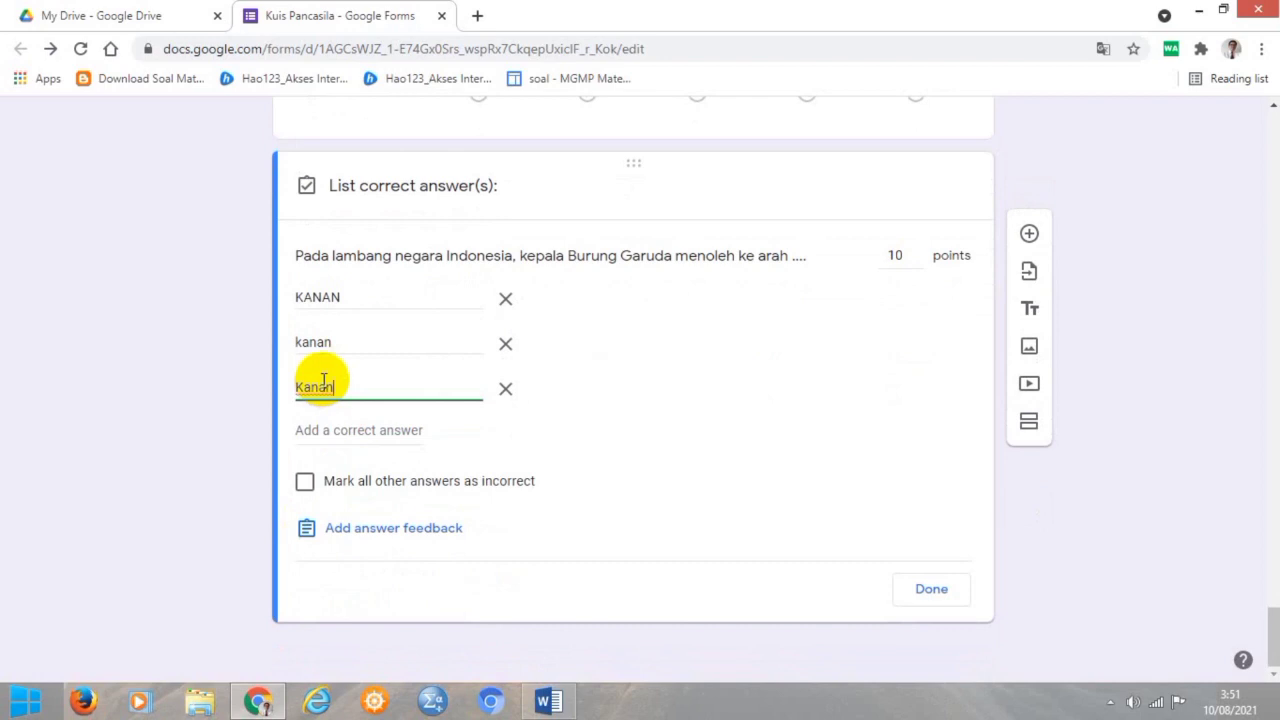
left_click(930, 592)
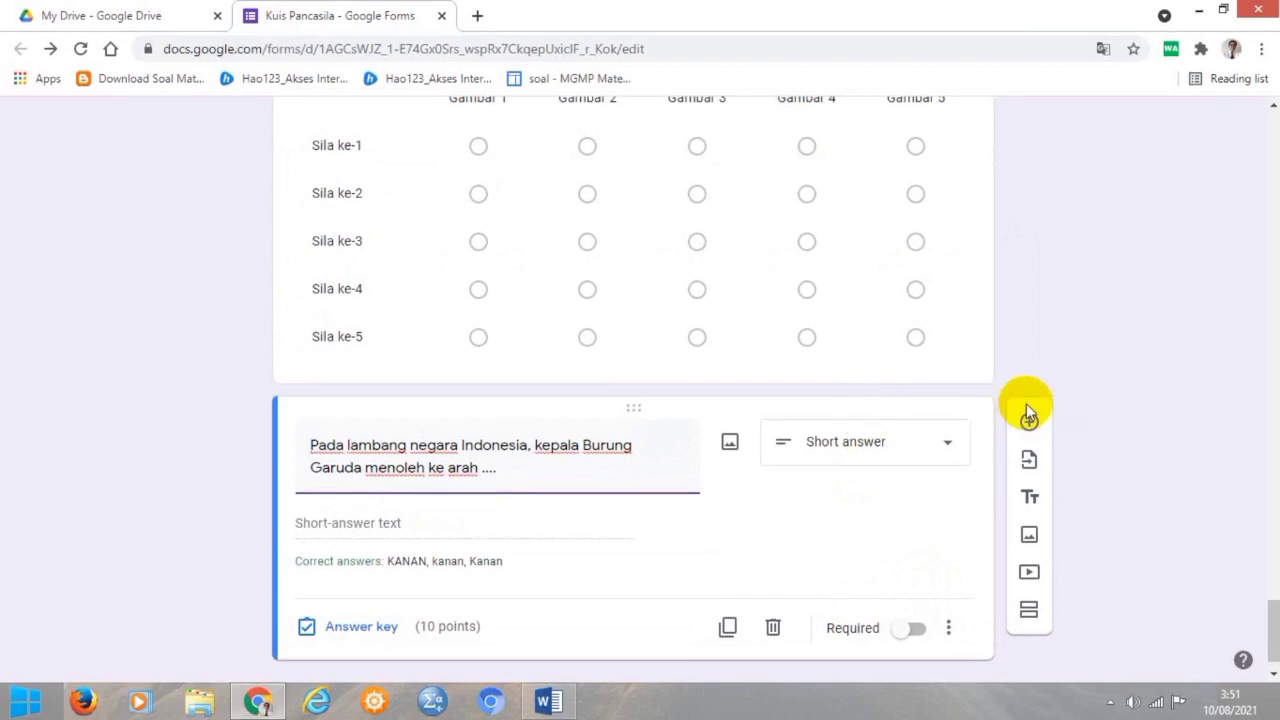
Review the form from the title through the identity, feelings and video sections down to the first quiz questions
scroll(1044, 344, "up", 6)
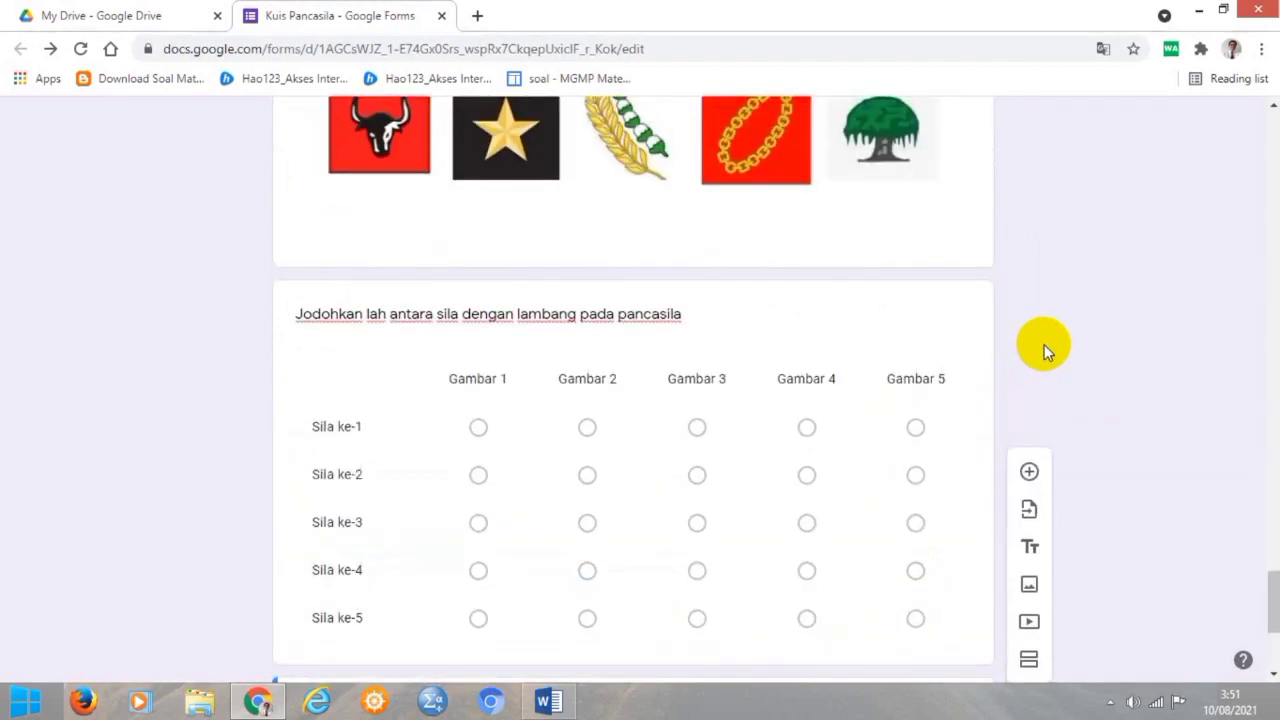
scroll(1044, 344, "up", 15)
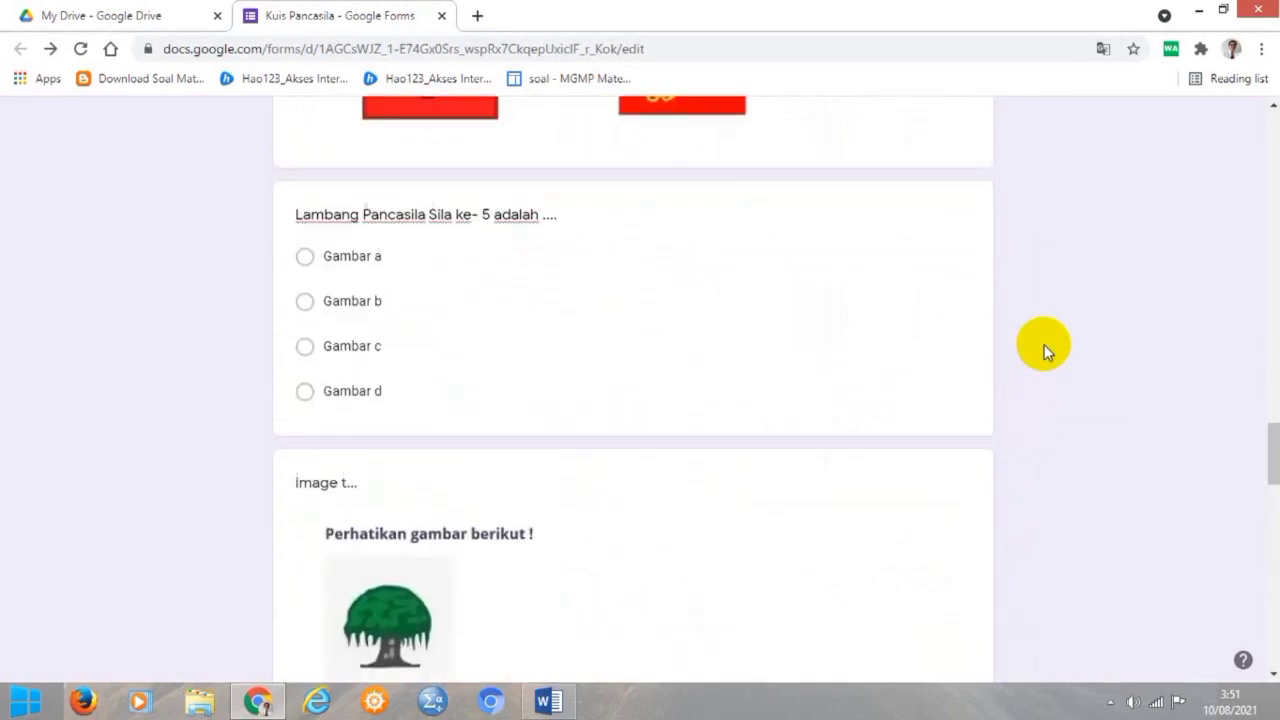
scroll(1043, 344, "up", 20)
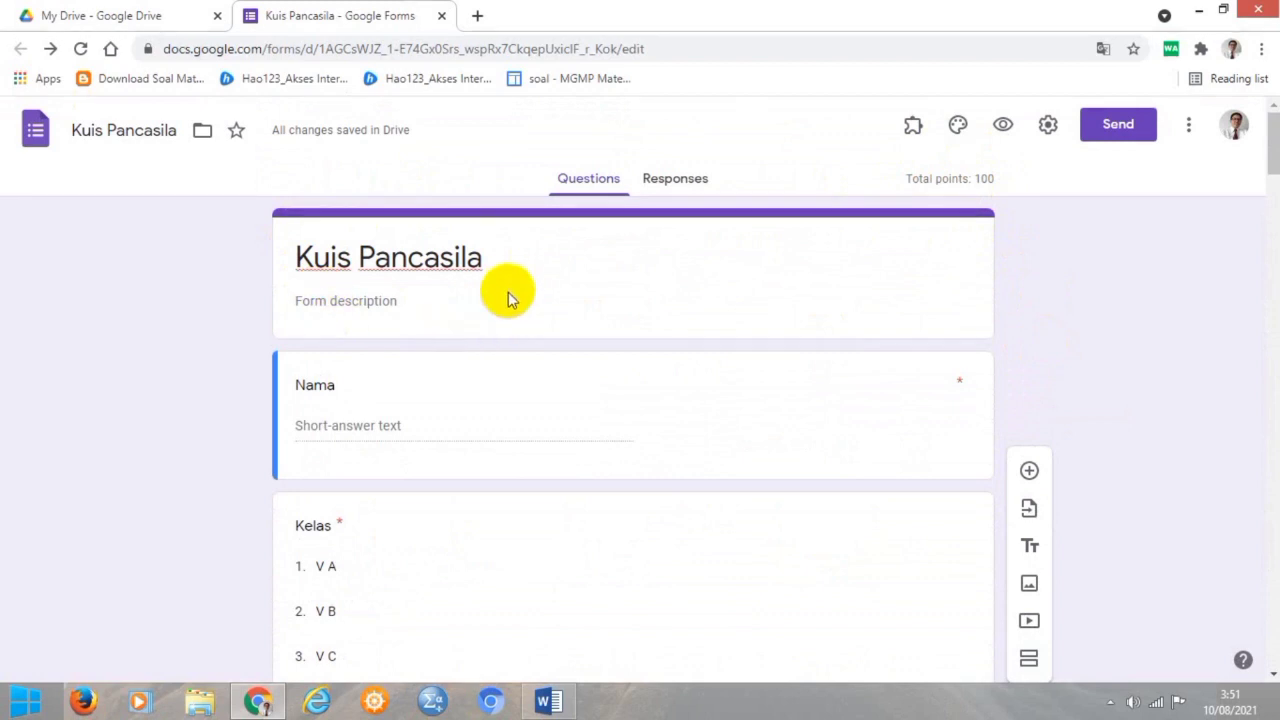
scroll(508, 298, "down", 1)
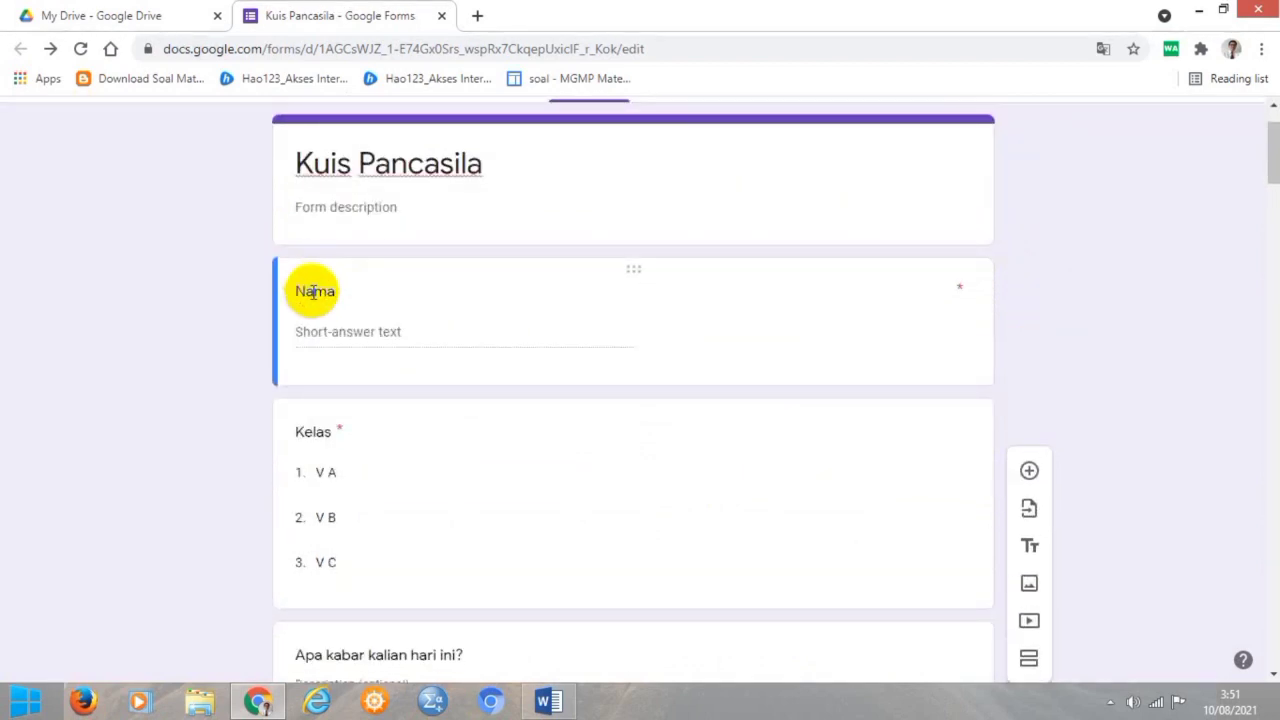
scroll(314, 290, "down", 3)
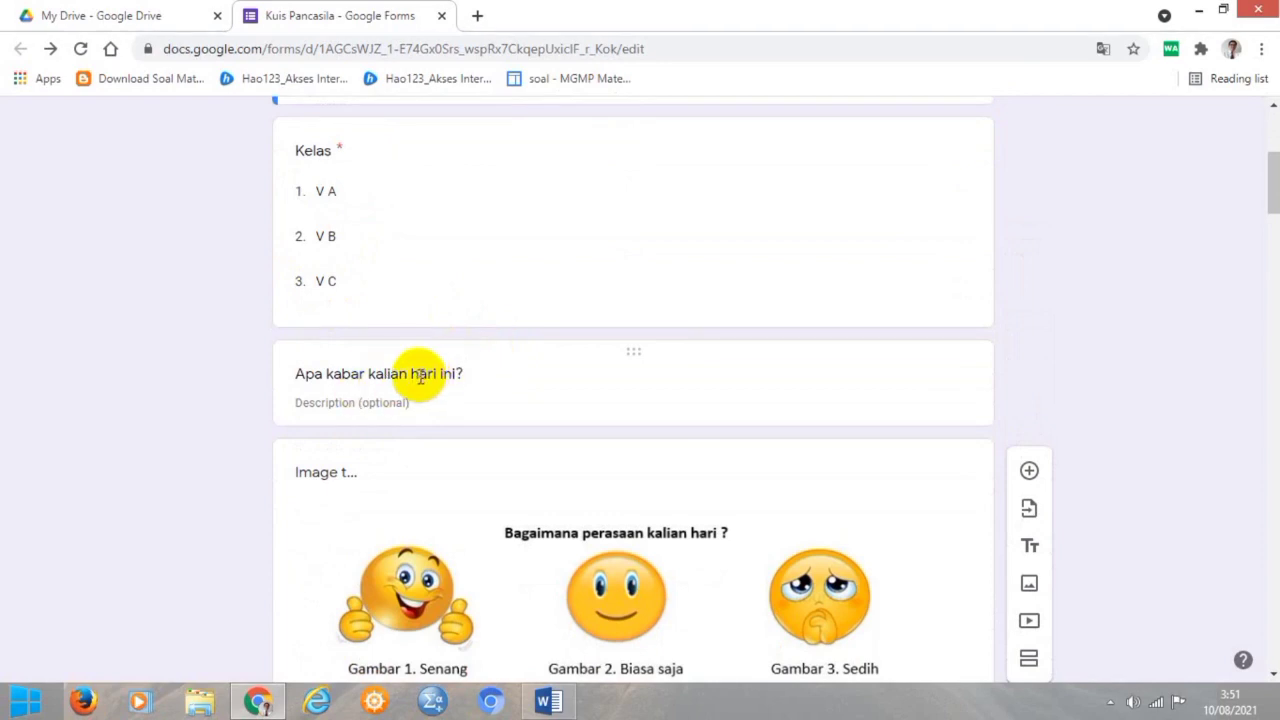
scroll(489, 403, "down", 2)
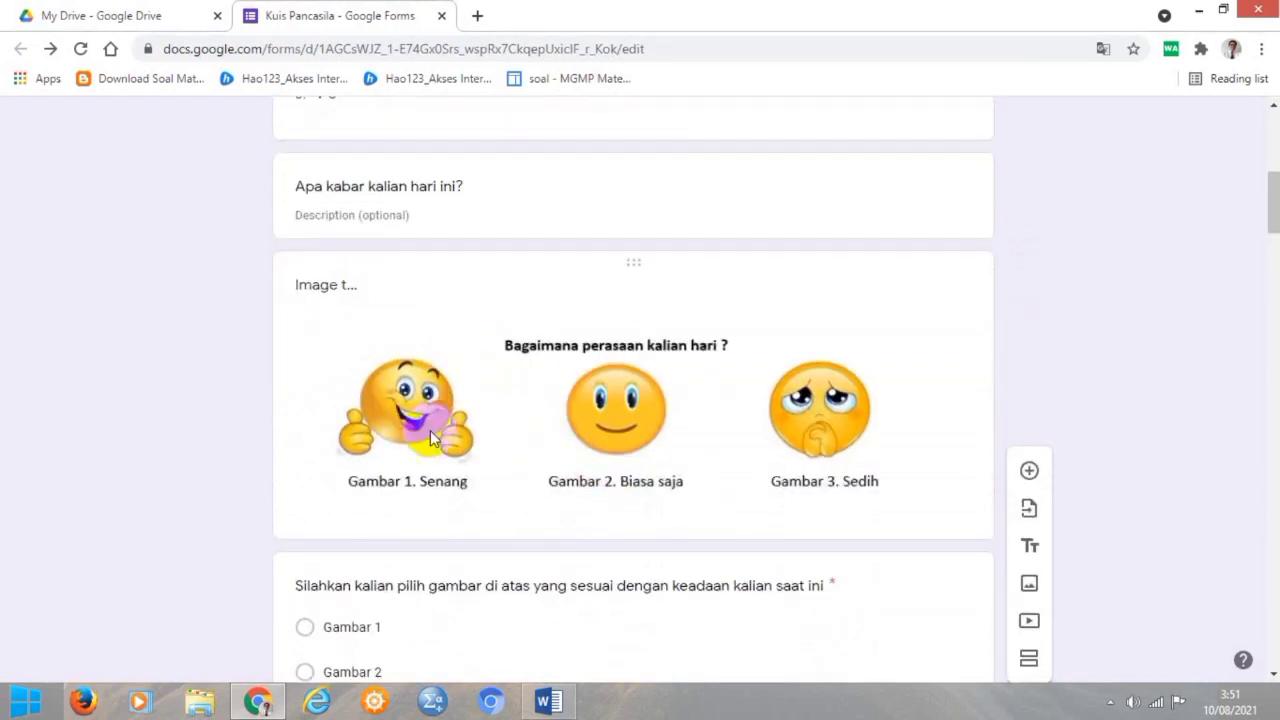
scroll(486, 400, "down", 1)
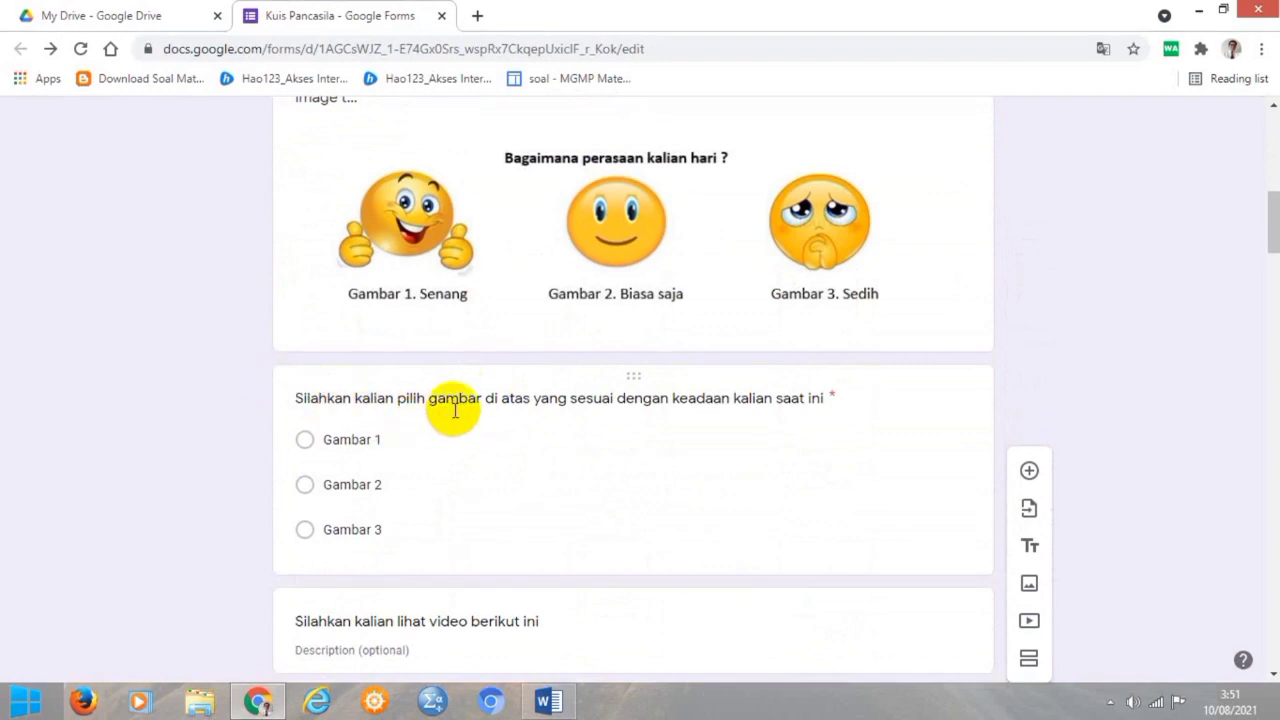
scroll(455, 410, "down", 2)
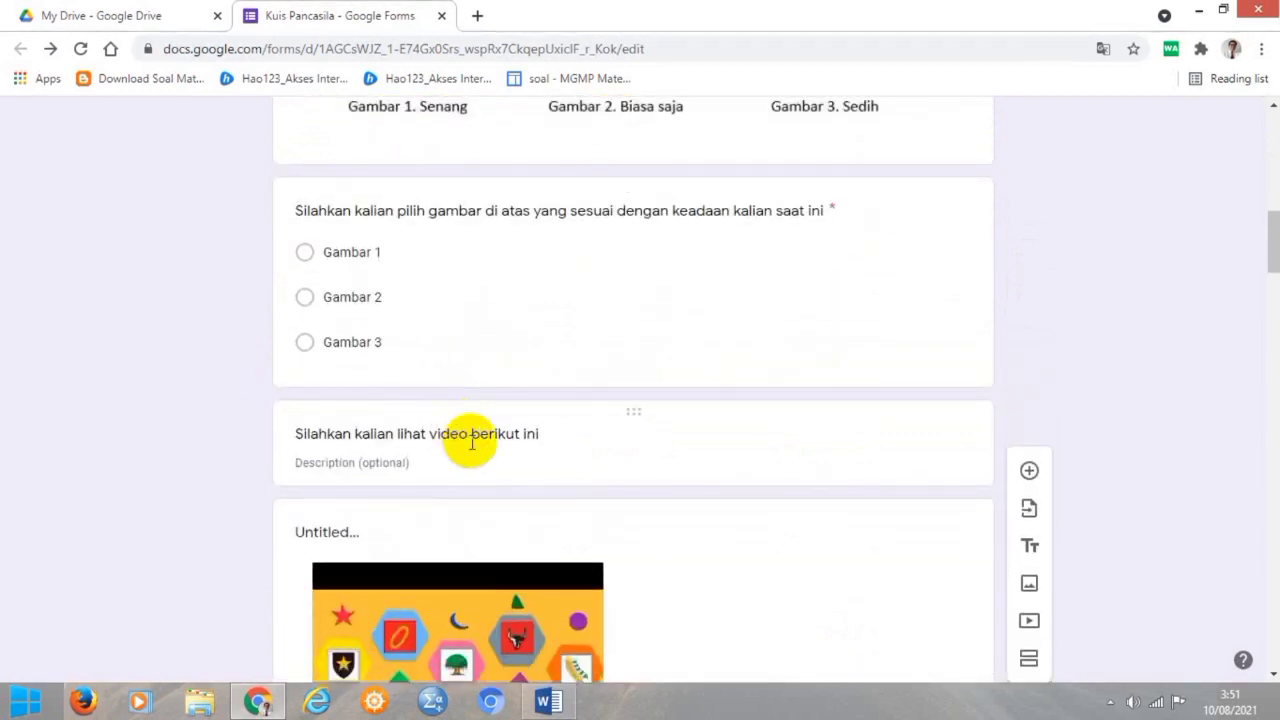
scroll(525, 458, "down", 1)
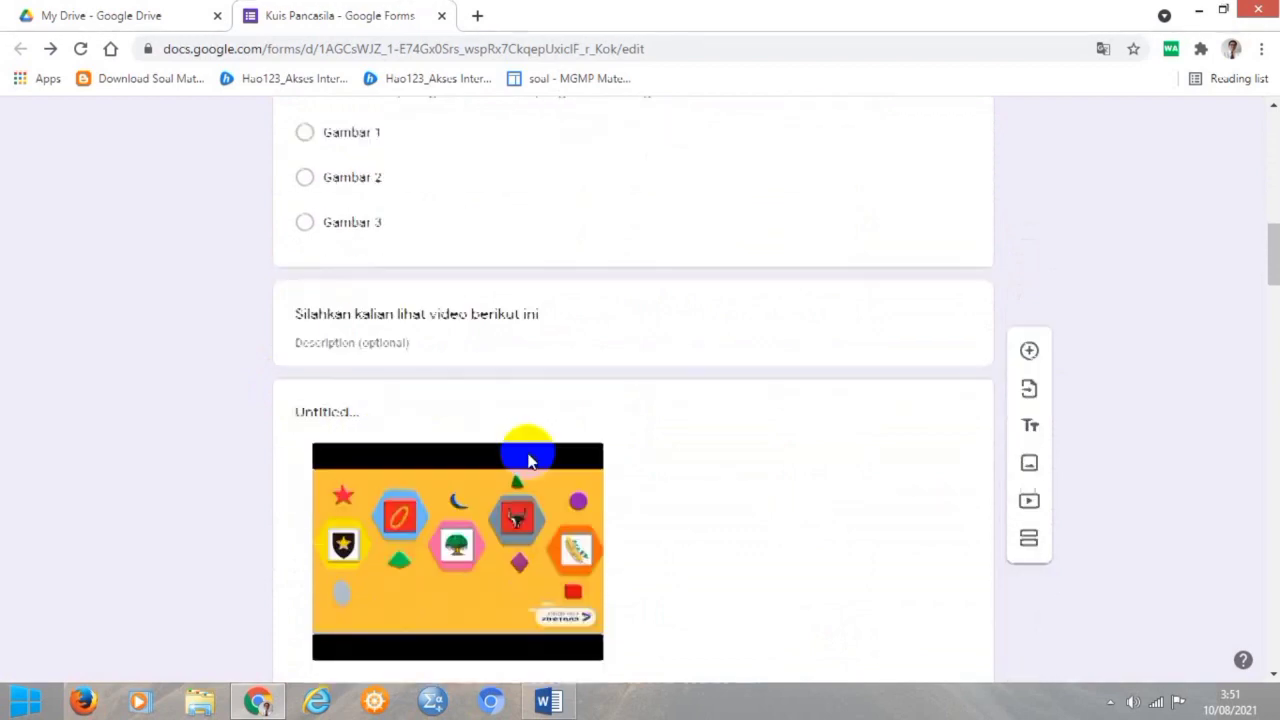
scroll(500, 520, "down", 1)
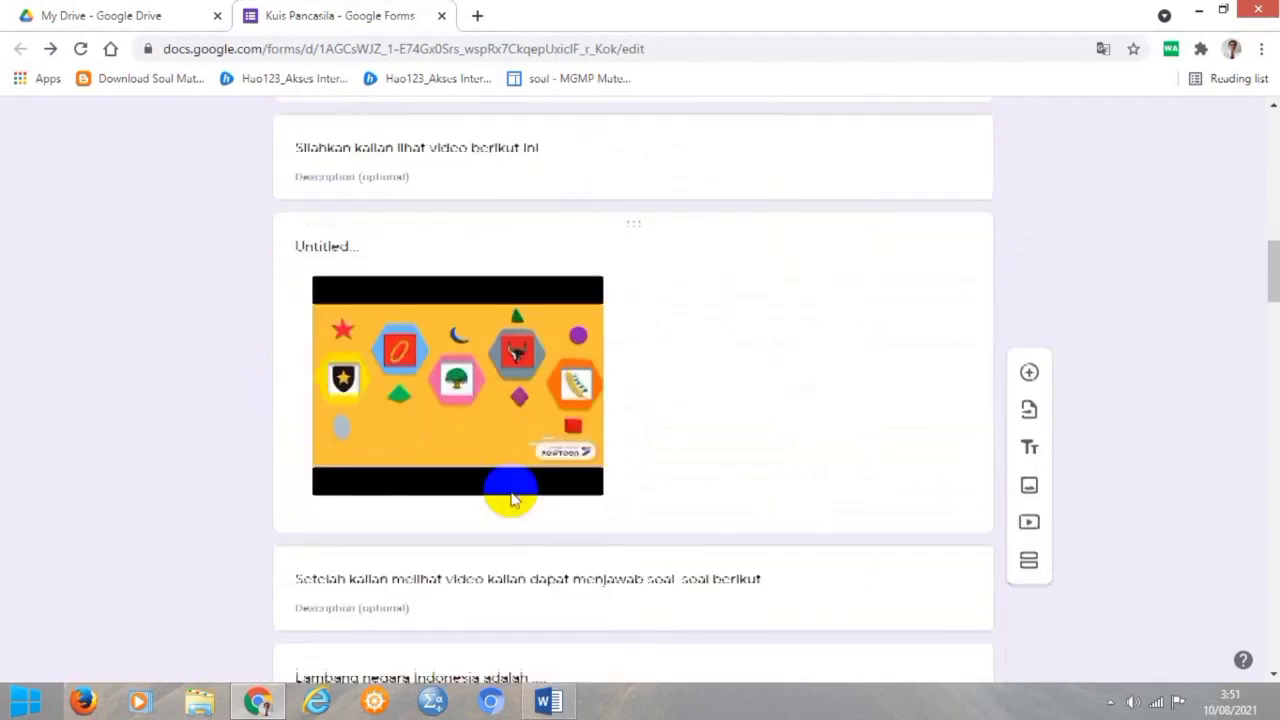
scroll(510, 497, "down", 3)
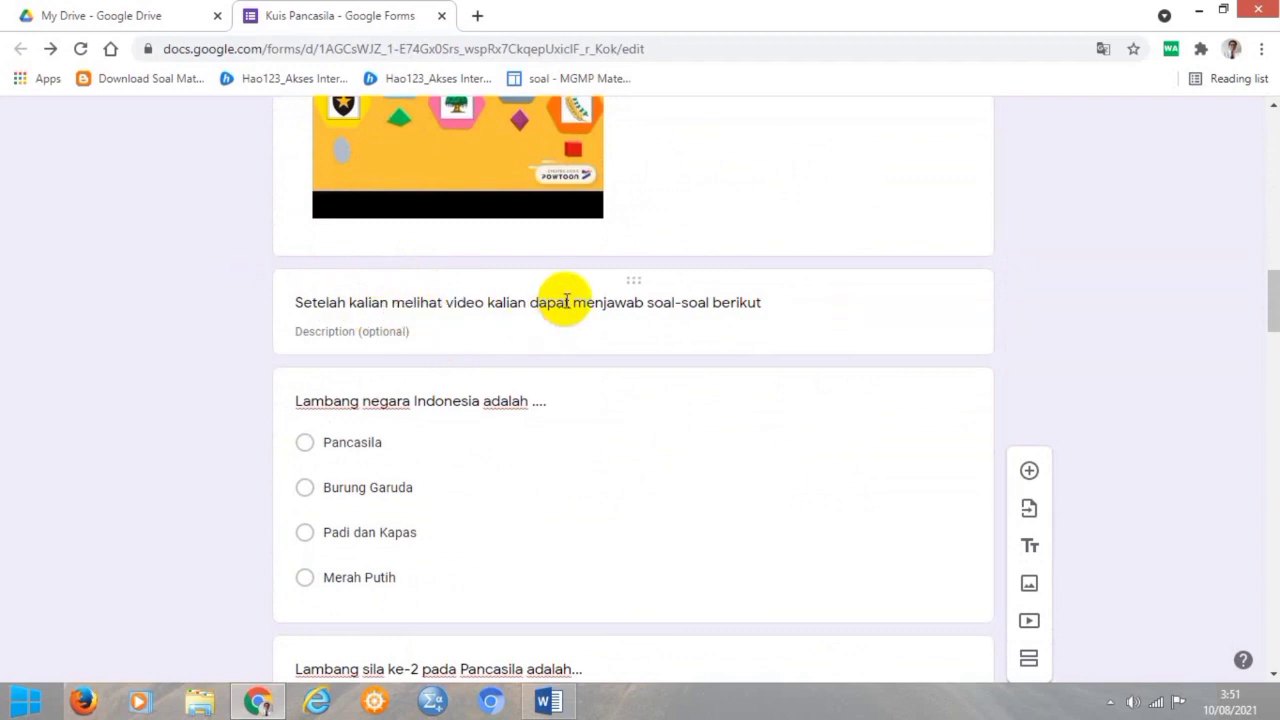
Make the questions "Lambang negara Indonesia adalah ...." and "Lambang sila ke-2 pada Pancasila adalah..." required
scroll(571, 302, "down", 2)
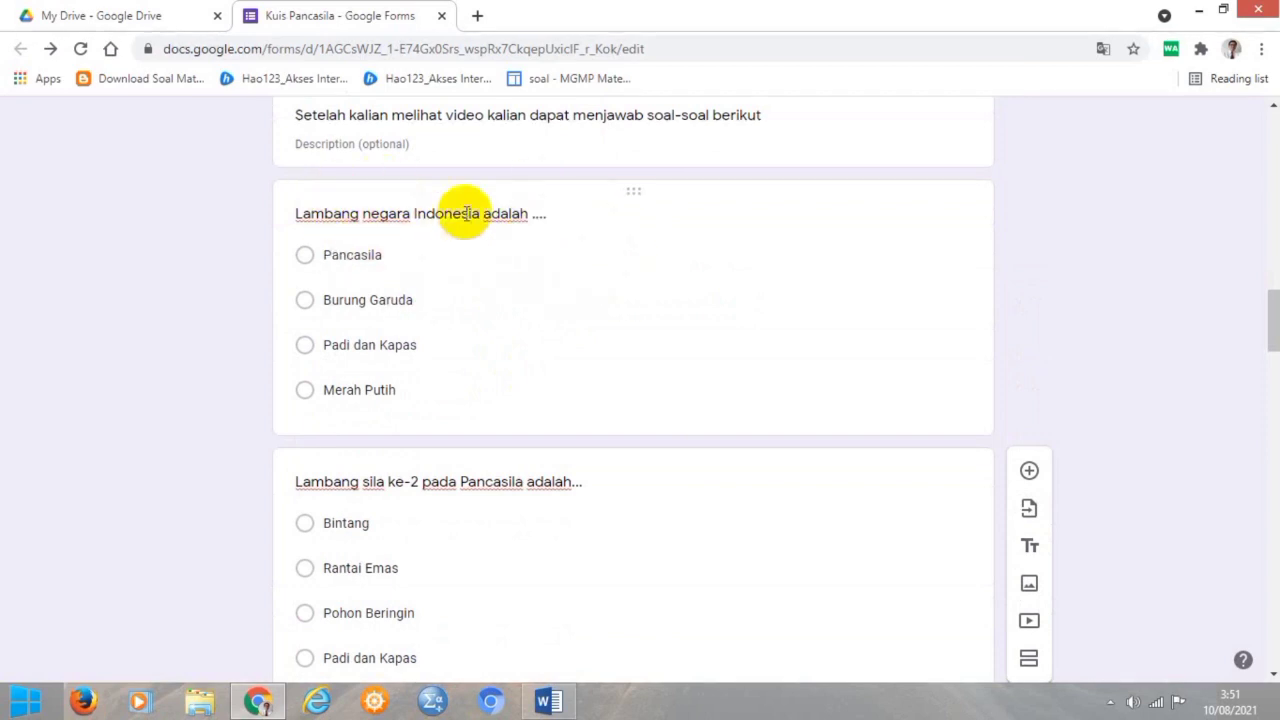
left_click(605, 310)
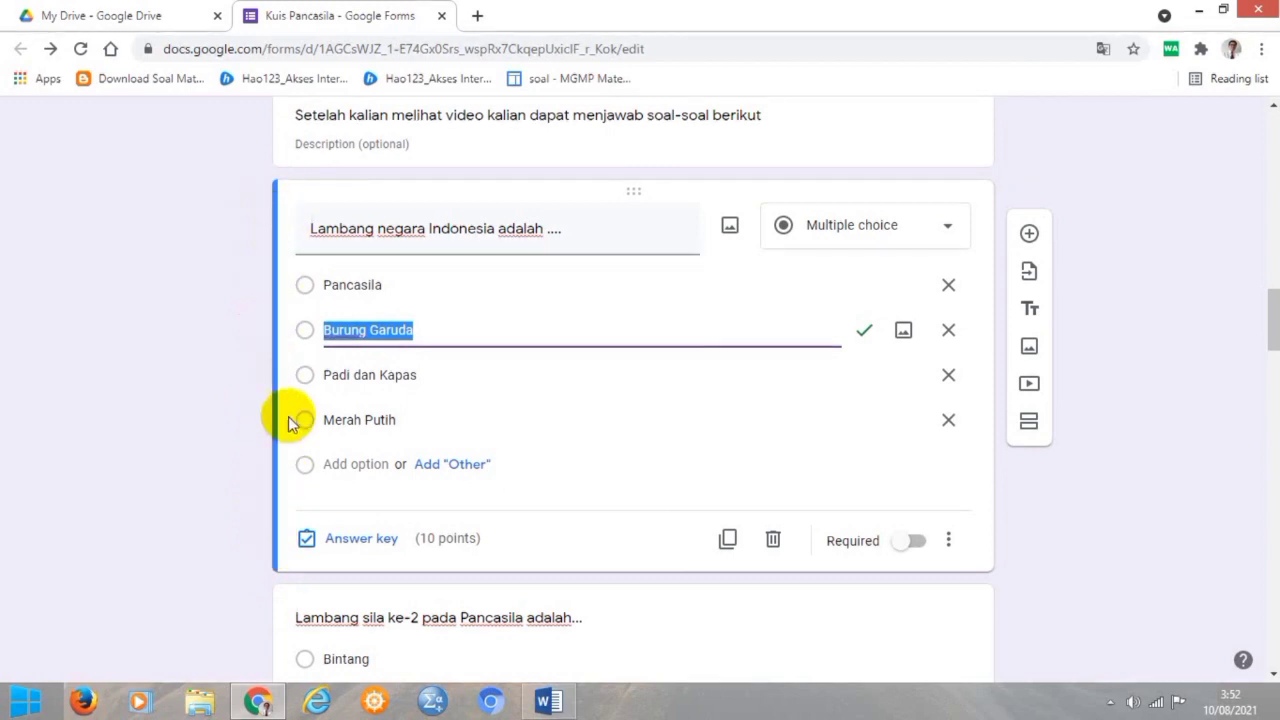
left_click(920, 542)
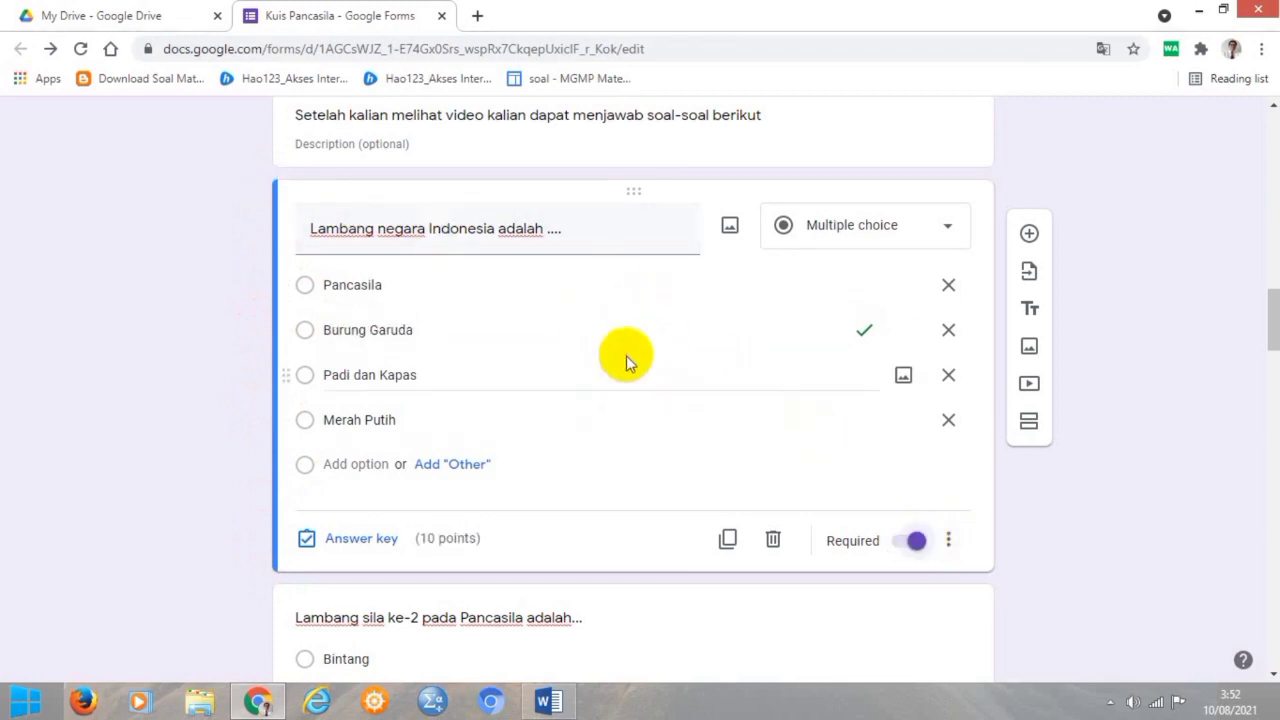
scroll(630, 362, "down", 2)
scroll(632, 370, "down", 2)
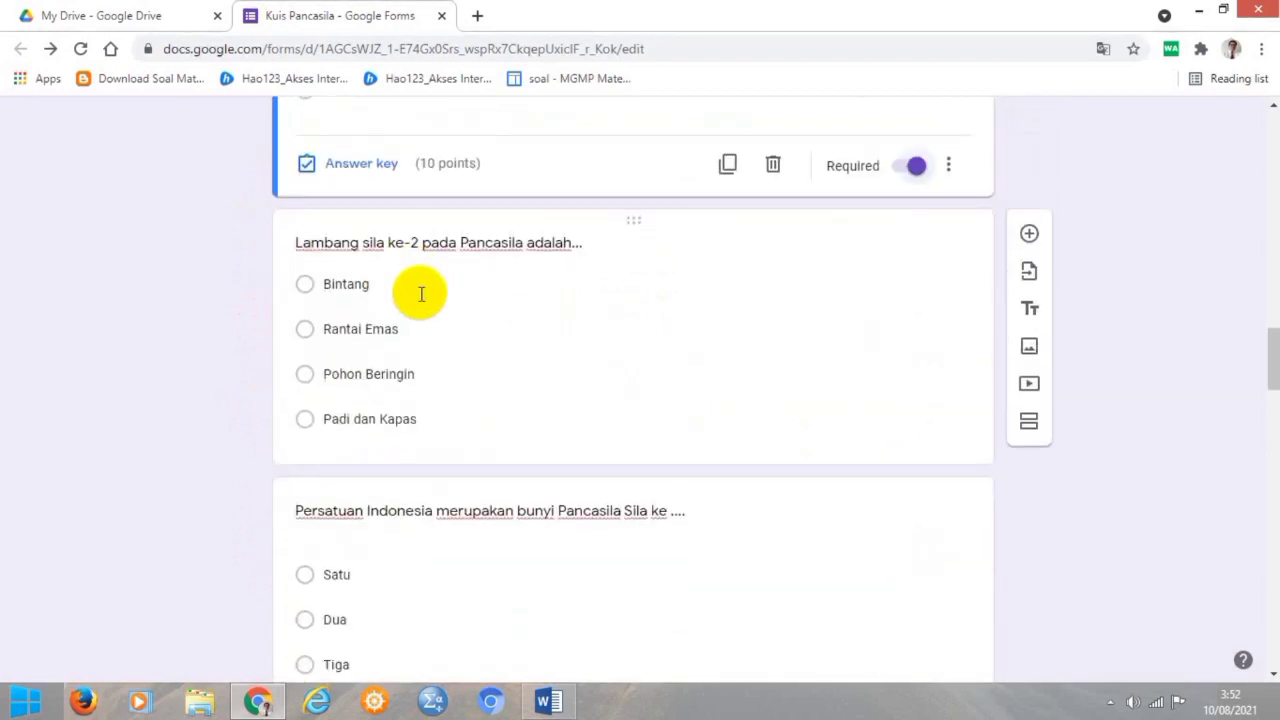
left_click(695, 318)
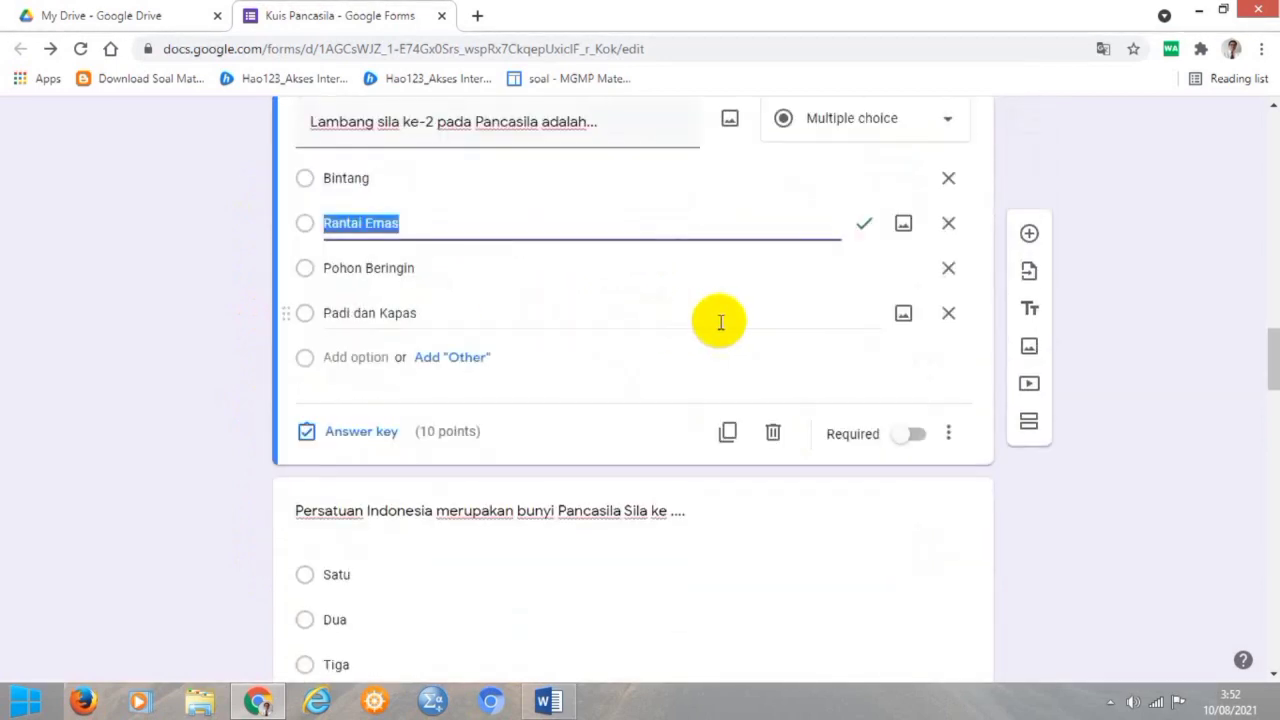
left_click(917, 437)
Make the questions "Persatuan Indonesia merupakan bunyi Pancasila Sila ke ...." and "Lambang Pancasila Sila ke- 5 adalah ...." required
scroll(866, 406, "down", 3)
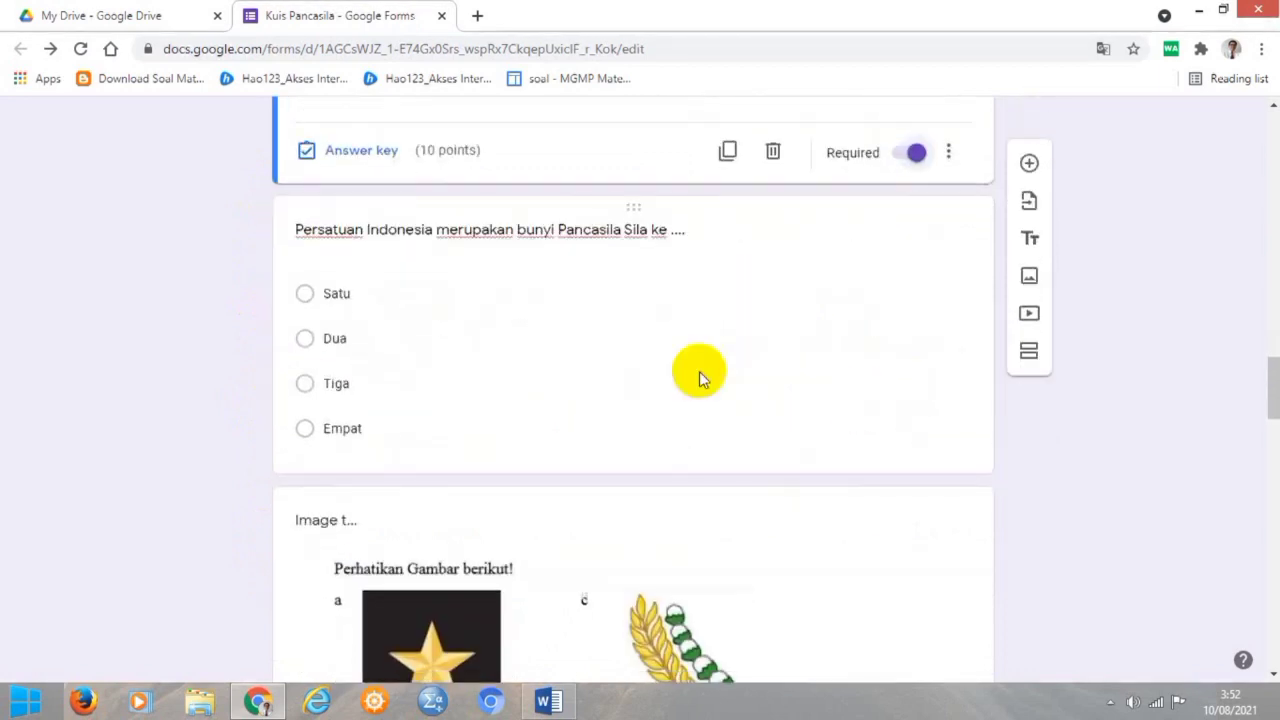
left_click(627, 337)
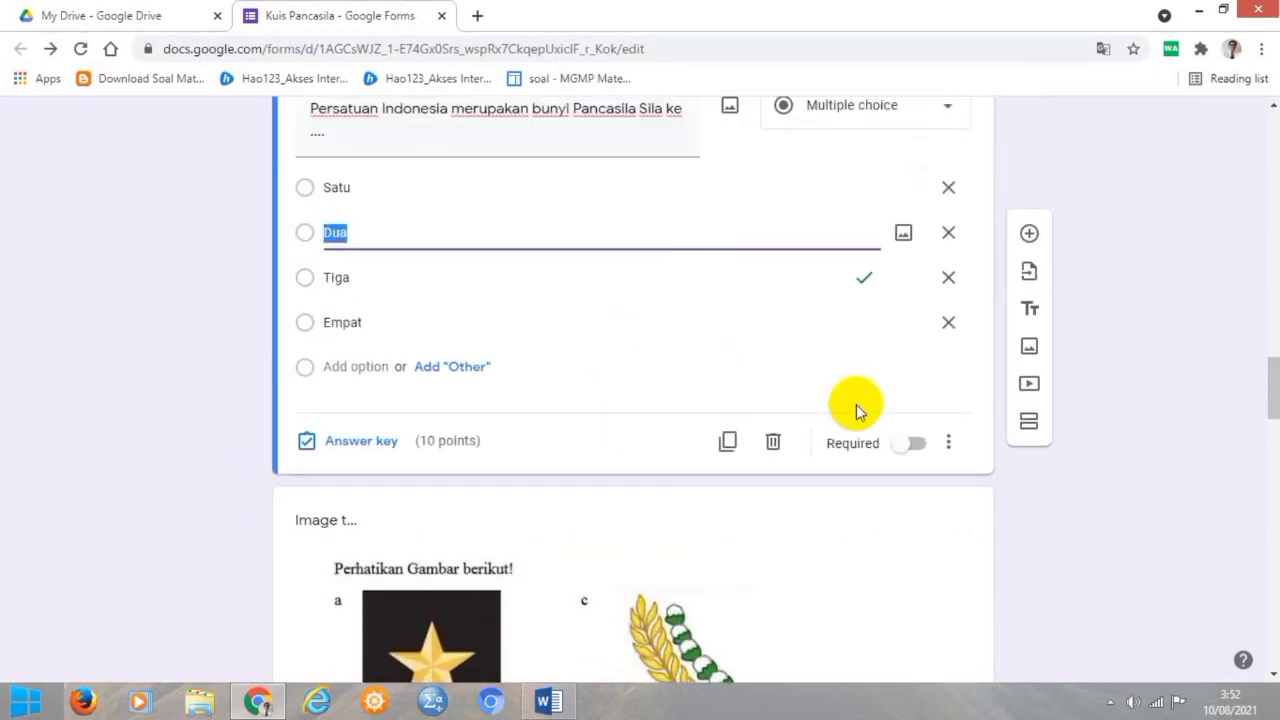
left_click(917, 443)
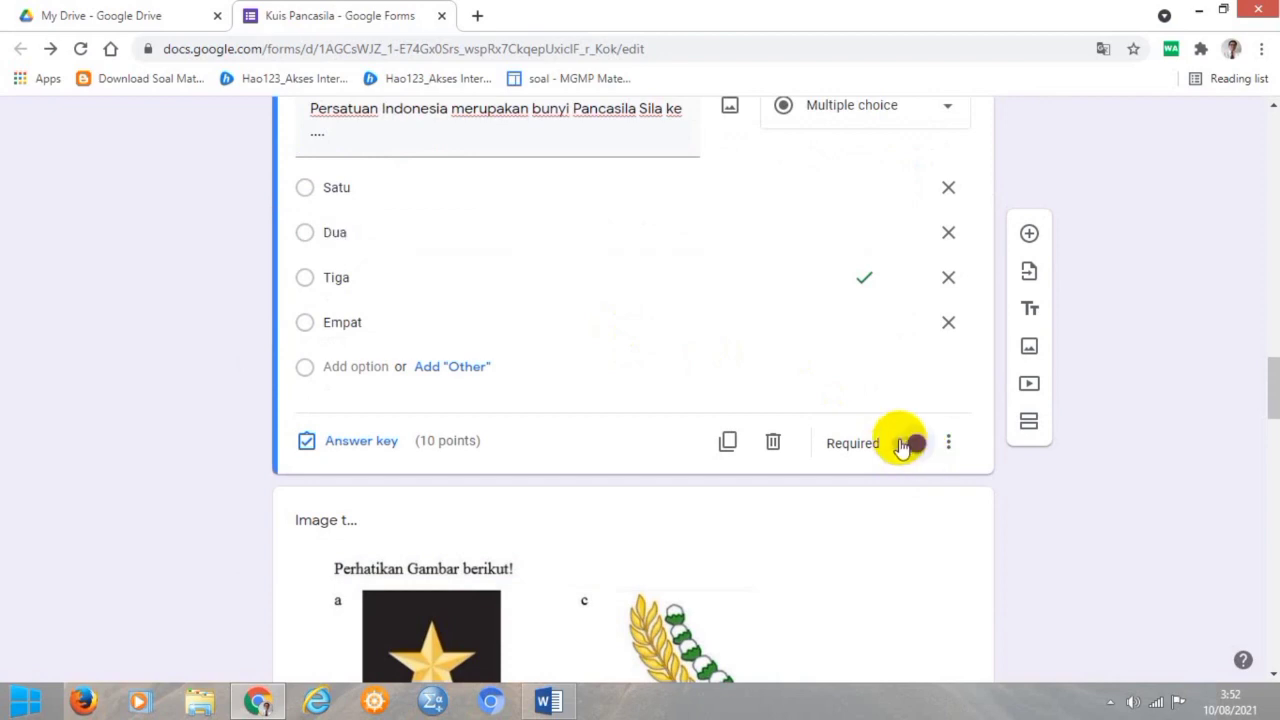
scroll(897, 448, "down", 5)
scroll(691, 263, "down", 3)
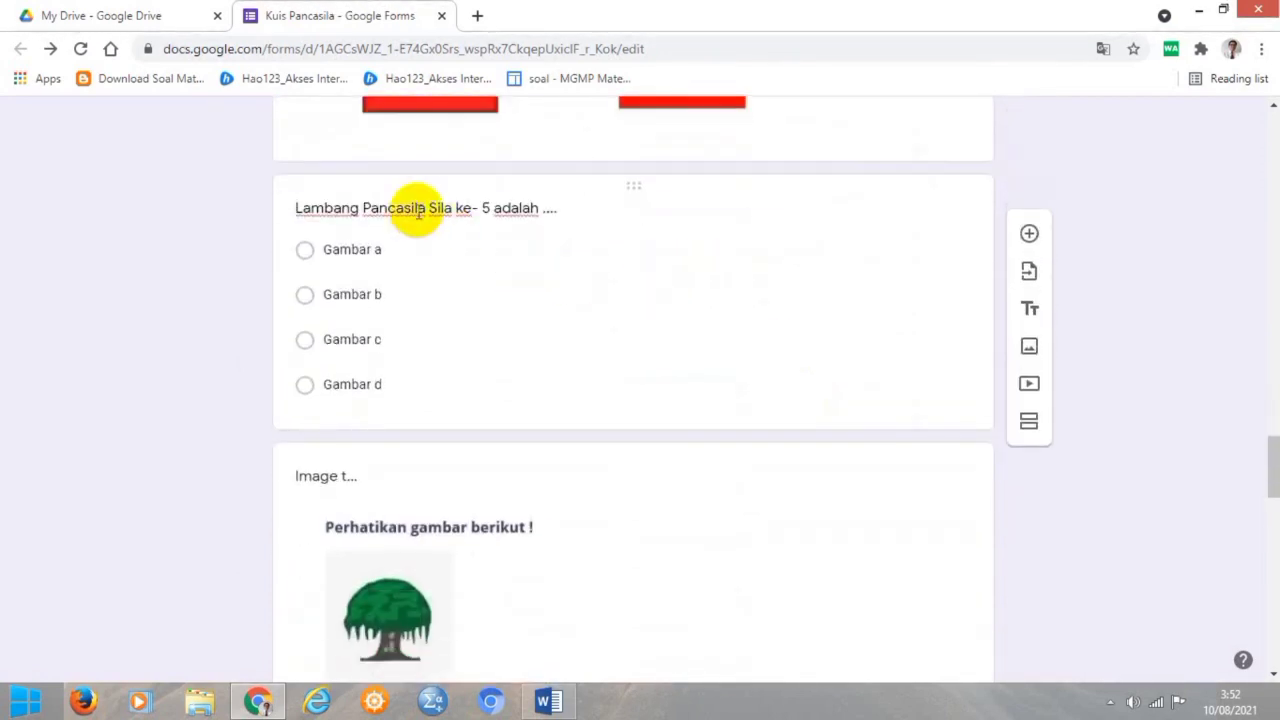
left_click(692, 322)
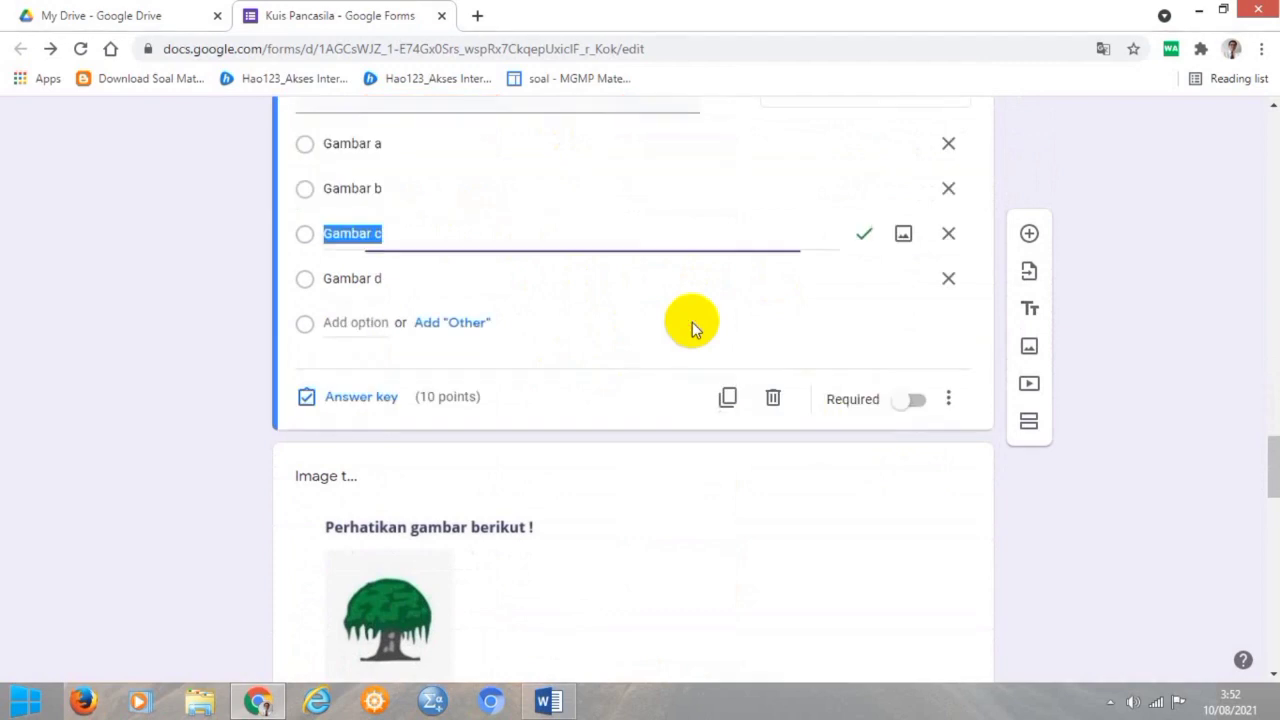
left_click(918, 402)
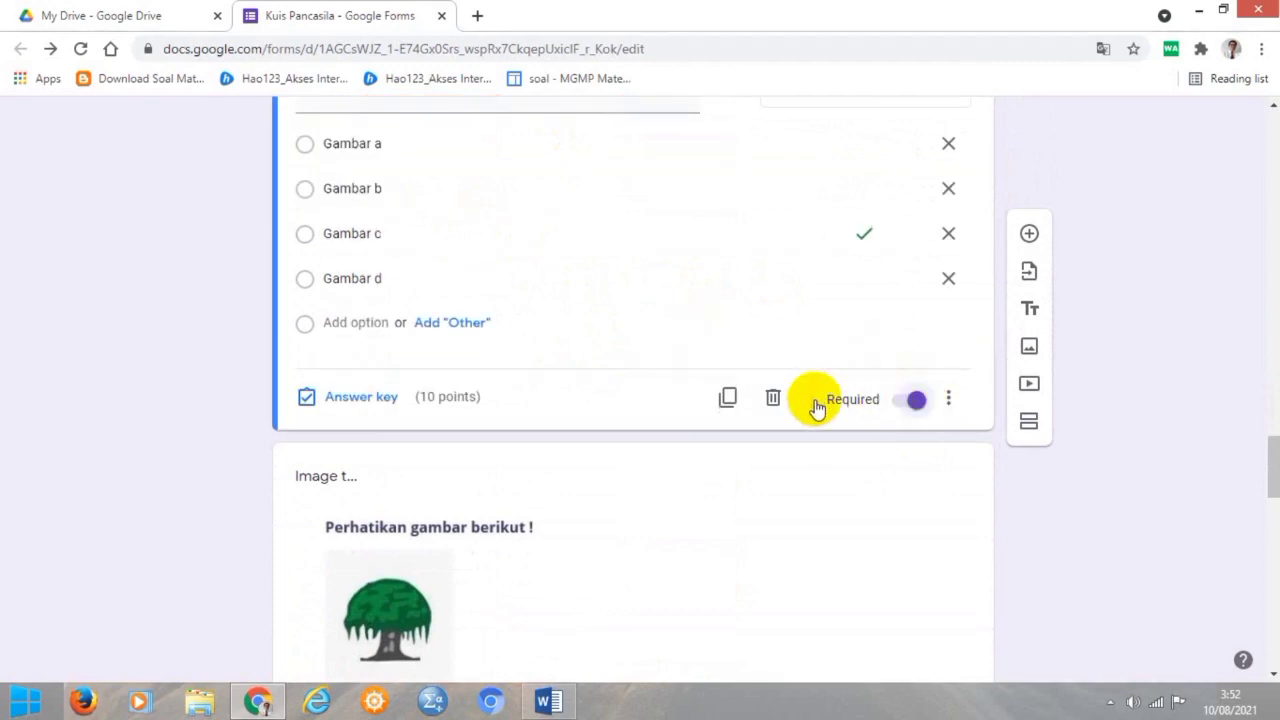
Make the questions "Gambar di atas menunjukkan lambang pancasila sila ke....." and "Berikut ini merupakan ciri khas burung garuda pancasila adalah ..." required
scroll(560, 297, "down", 3)
scroll(574, 323, "down", 2)
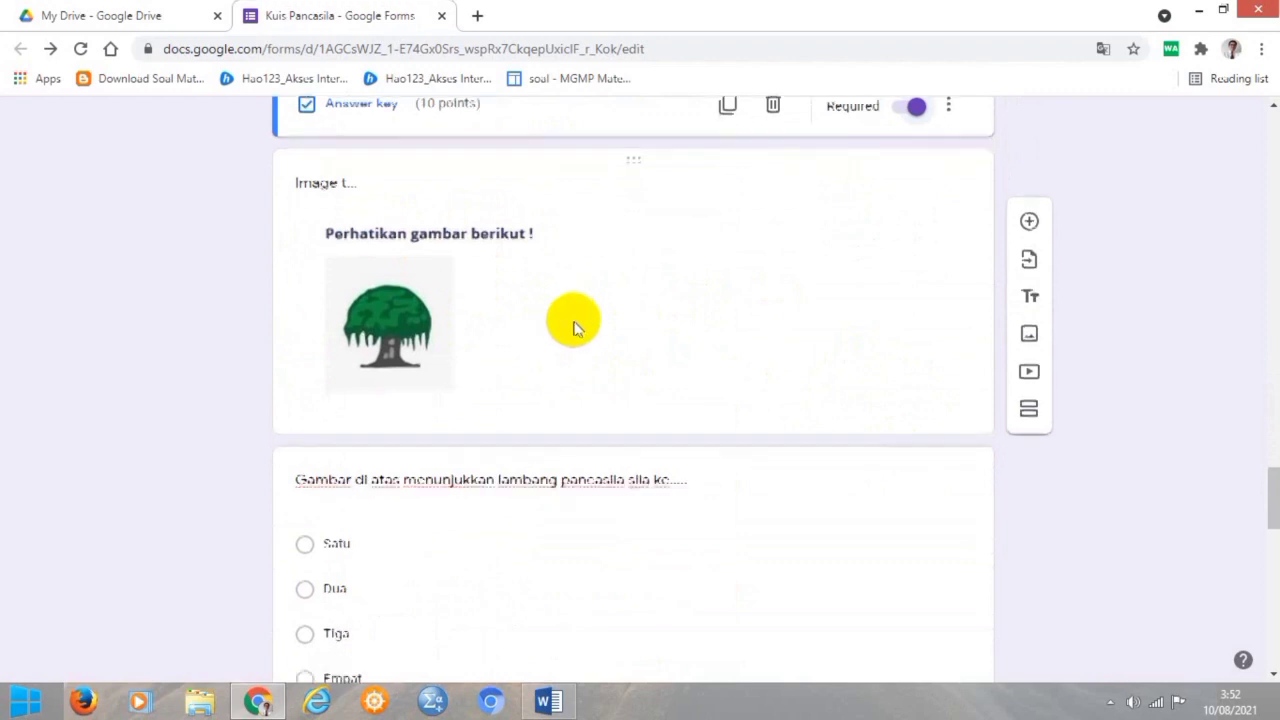
left_click(779, 393)
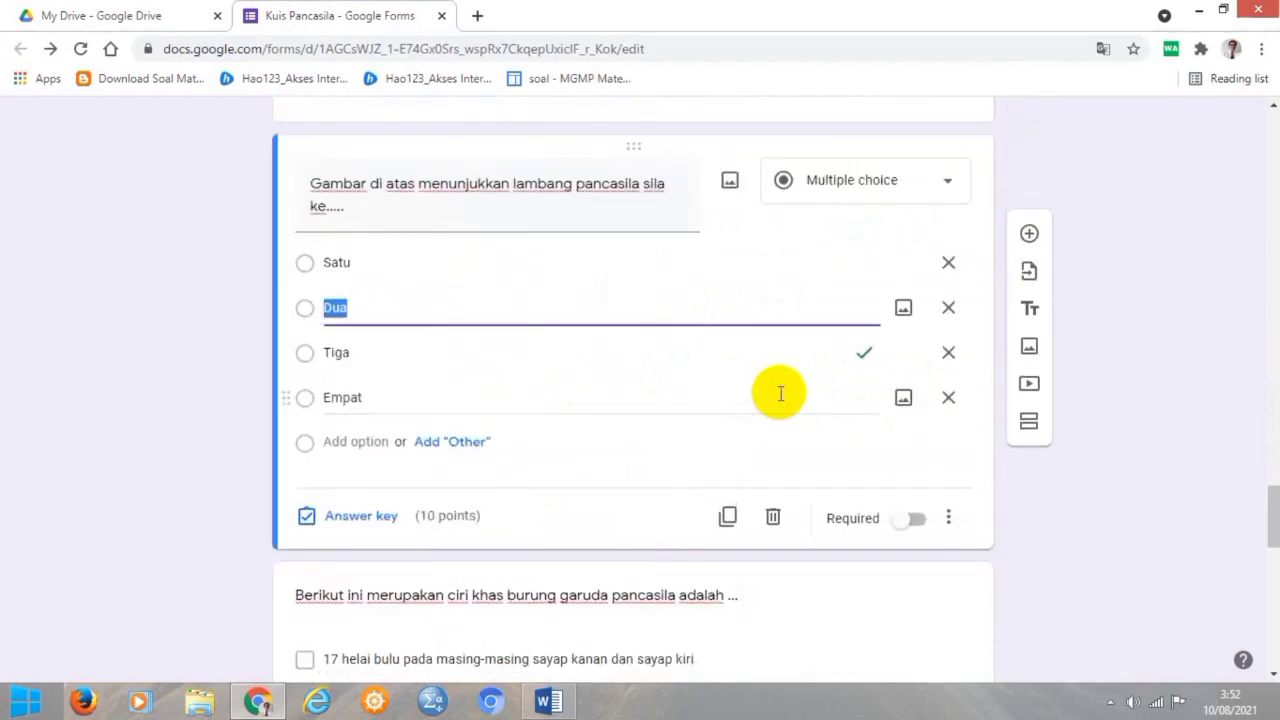
left_click(918, 522)
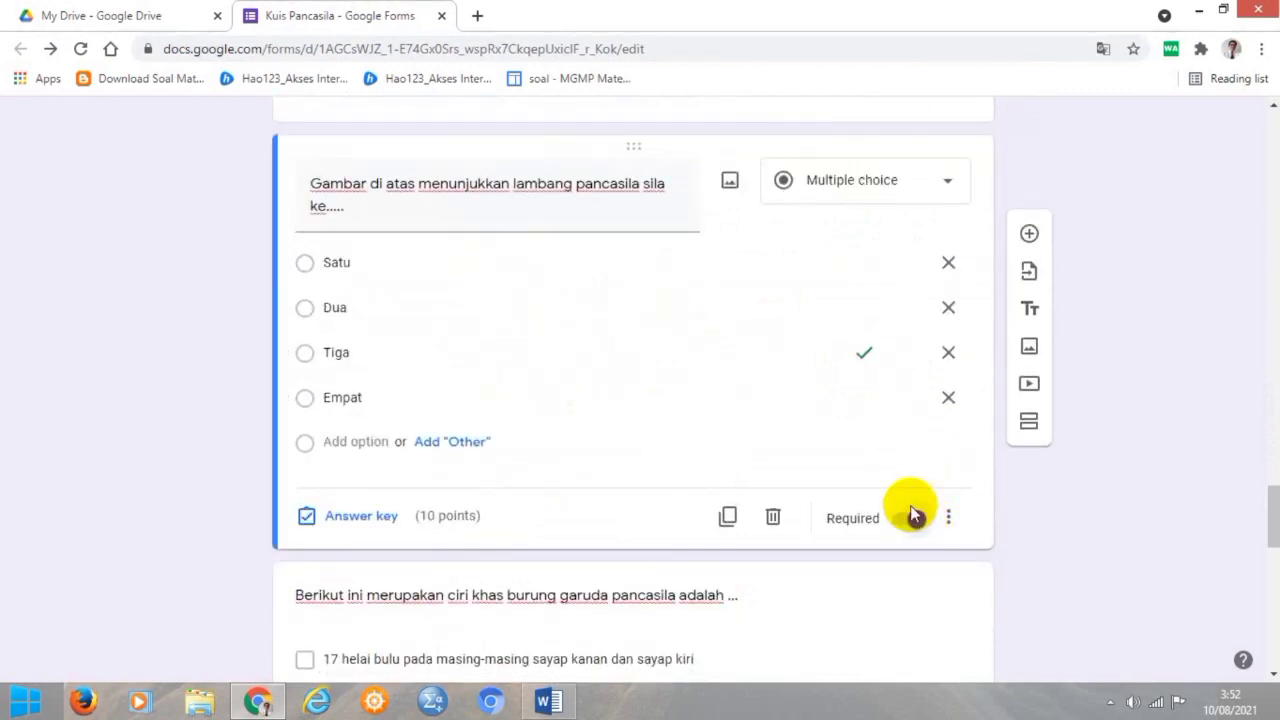
scroll(740, 314, "down", 4)
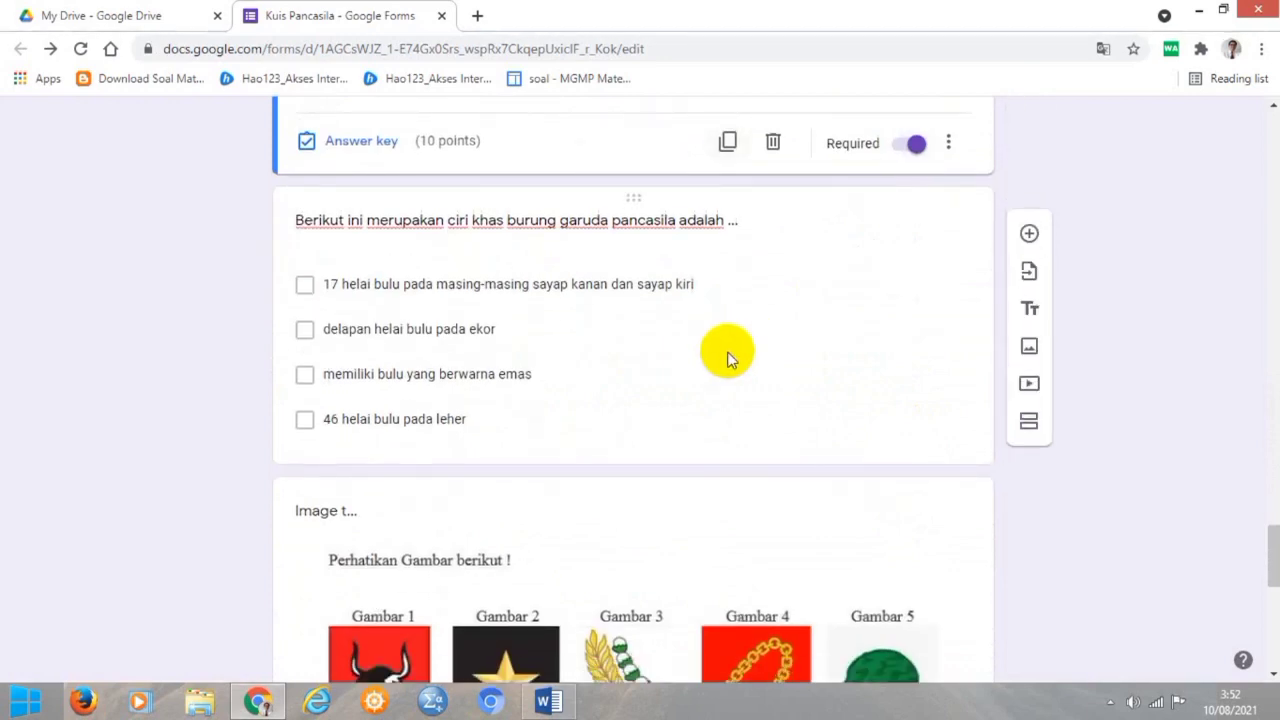
left_click(728, 357)
left_click(918, 450)
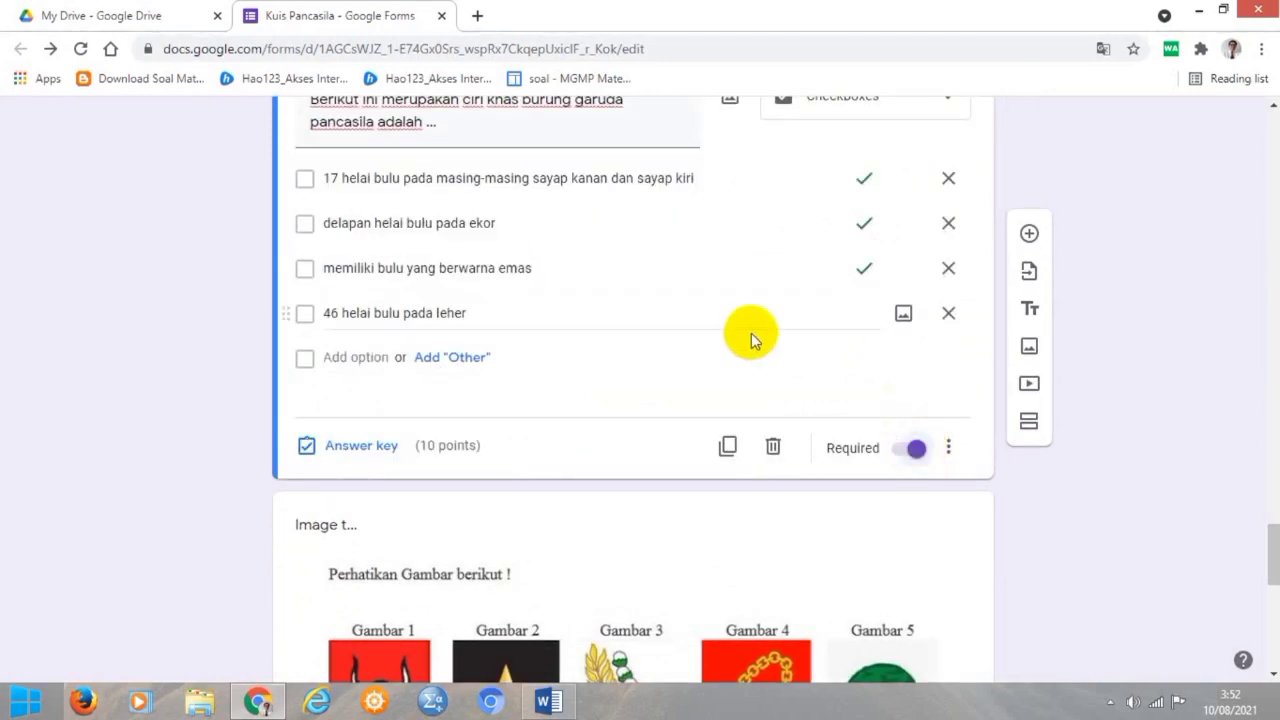
Require a response in each row of the "Jodohkan lah antara sila dengan lambang pada pancasila" grid and make the final Short answer question required
scroll(751, 333, "down", 6)
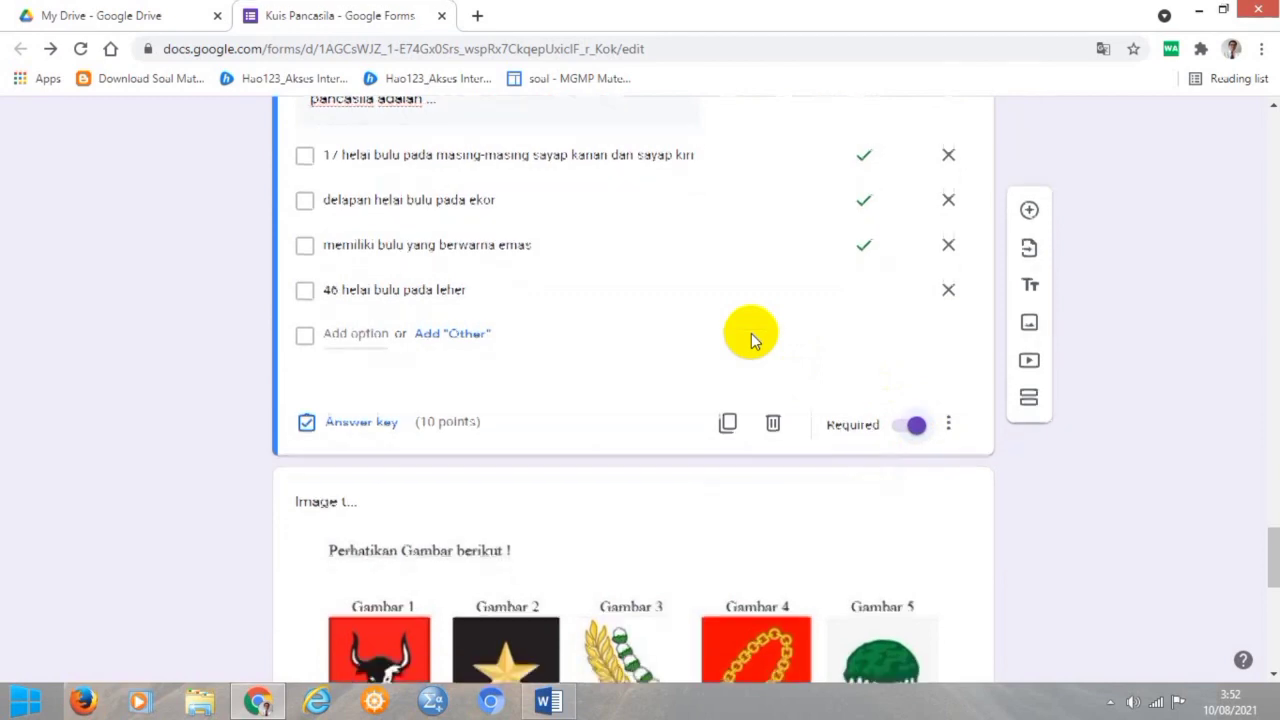
scroll(750, 339, "down", 2)
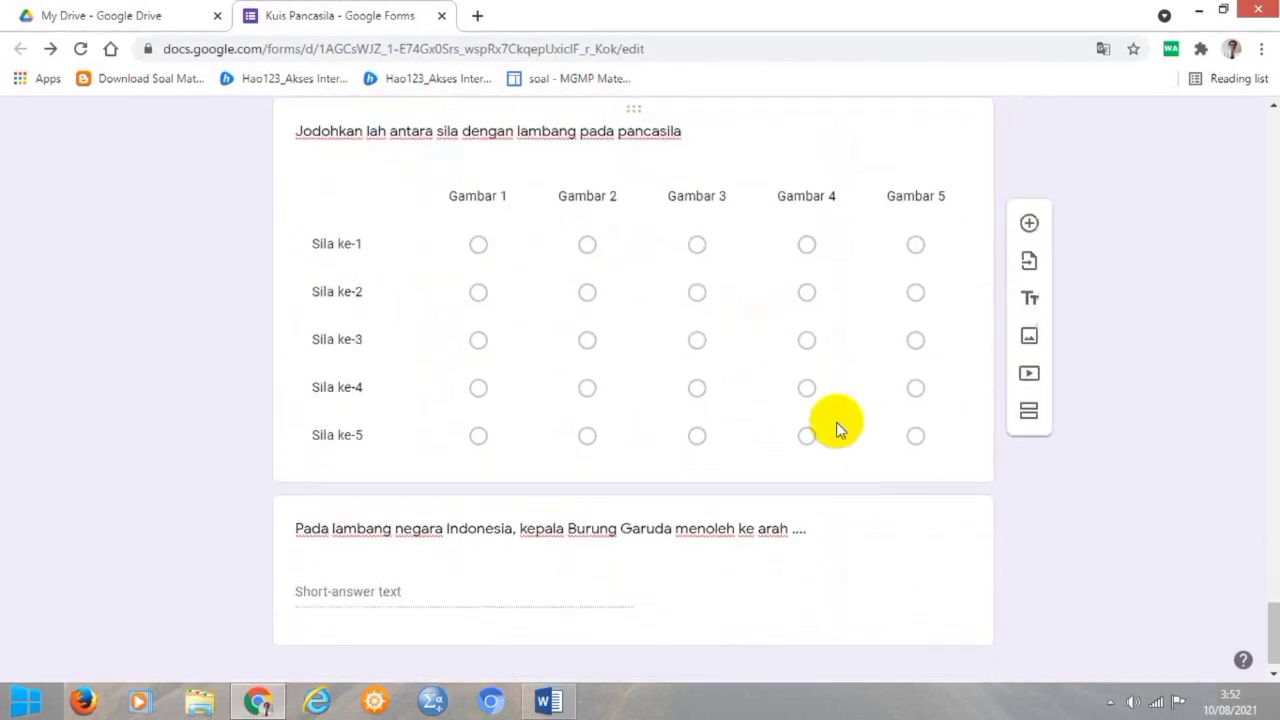
left_click(858, 392)
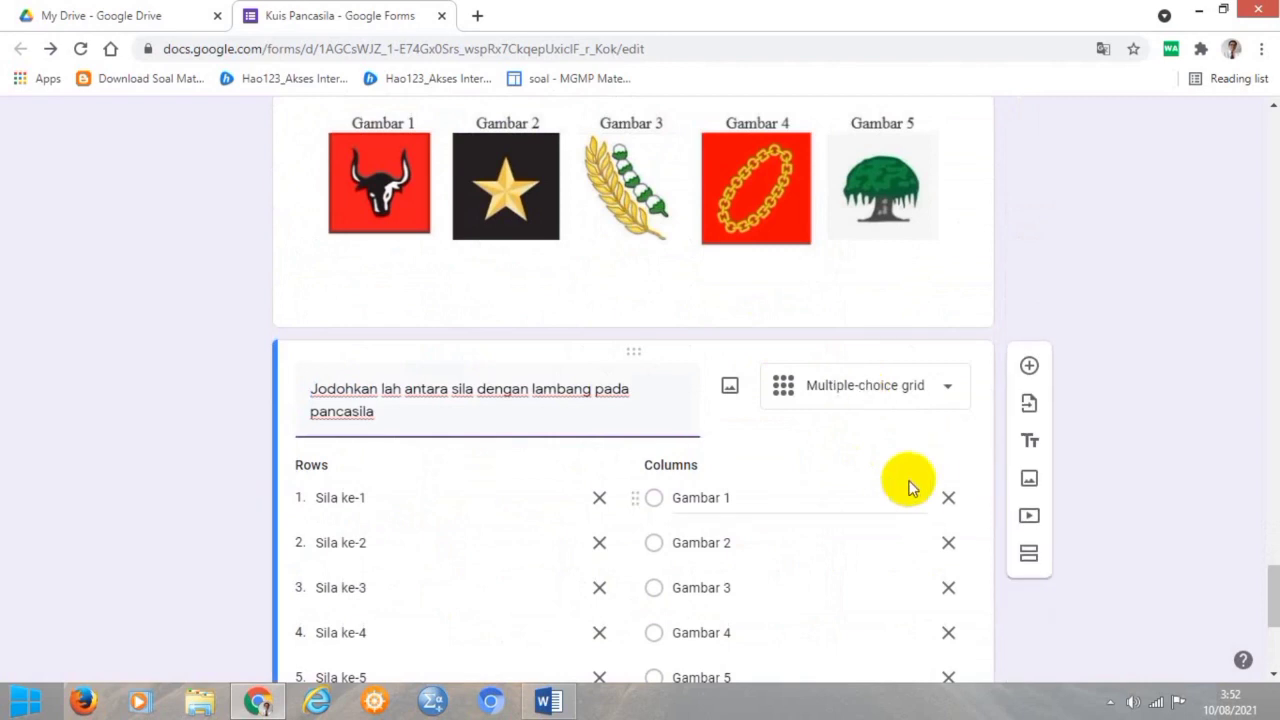
scroll(900, 486, "down", 4)
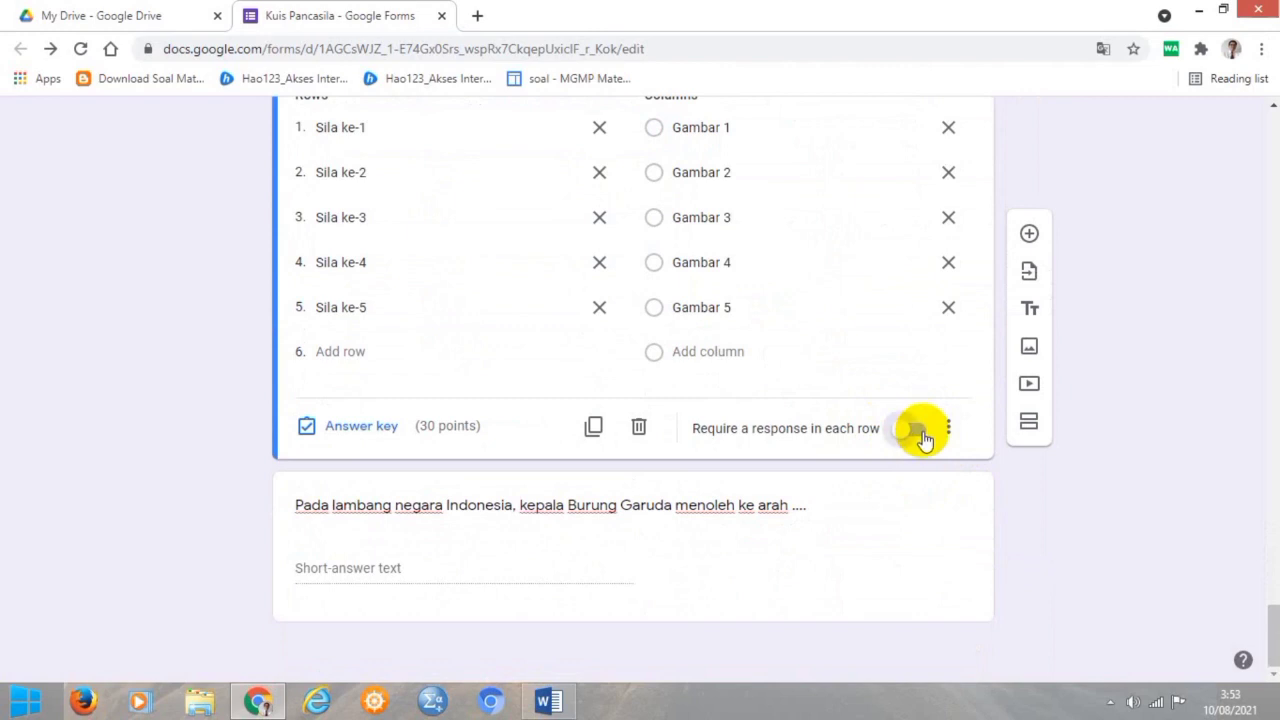
left_click(785, 535)
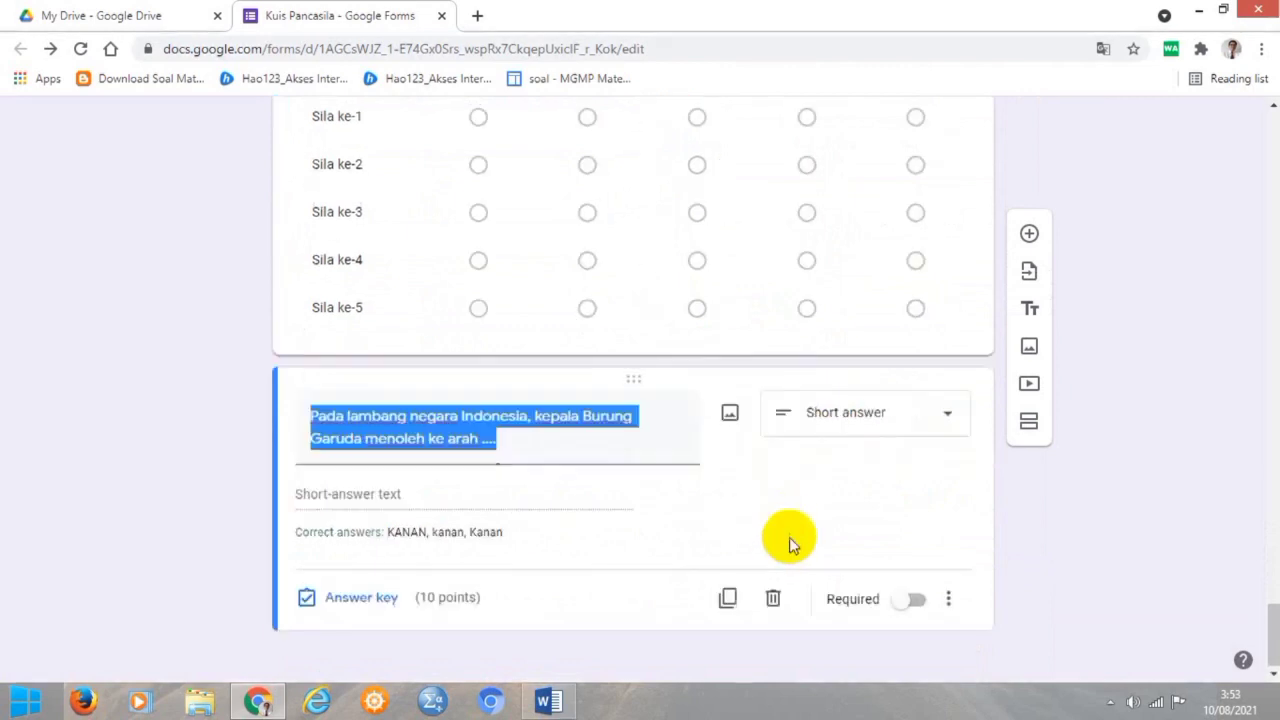
left_click(918, 595)
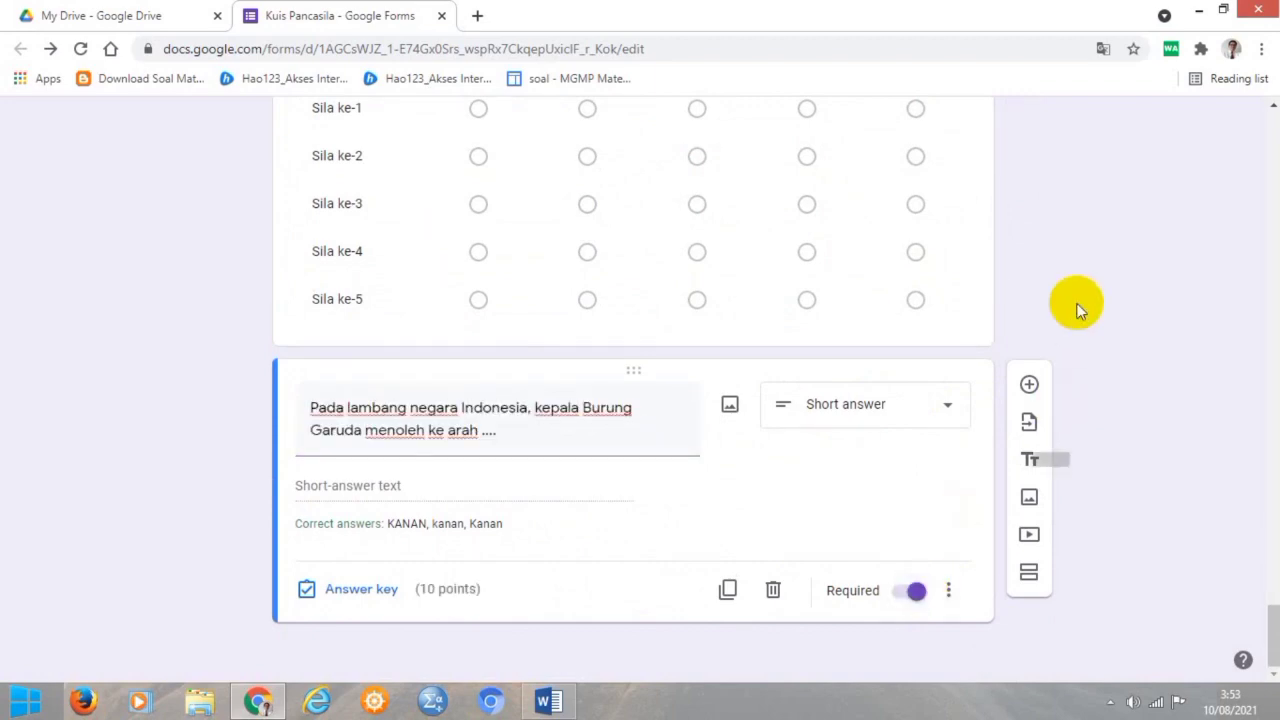
Review the quiz questions from "Lambang sila ke-2 pada Pancasila adalah..." to the final Short answer question, checking required marks, images and answer options
scroll(1077, 310, "up", 10)
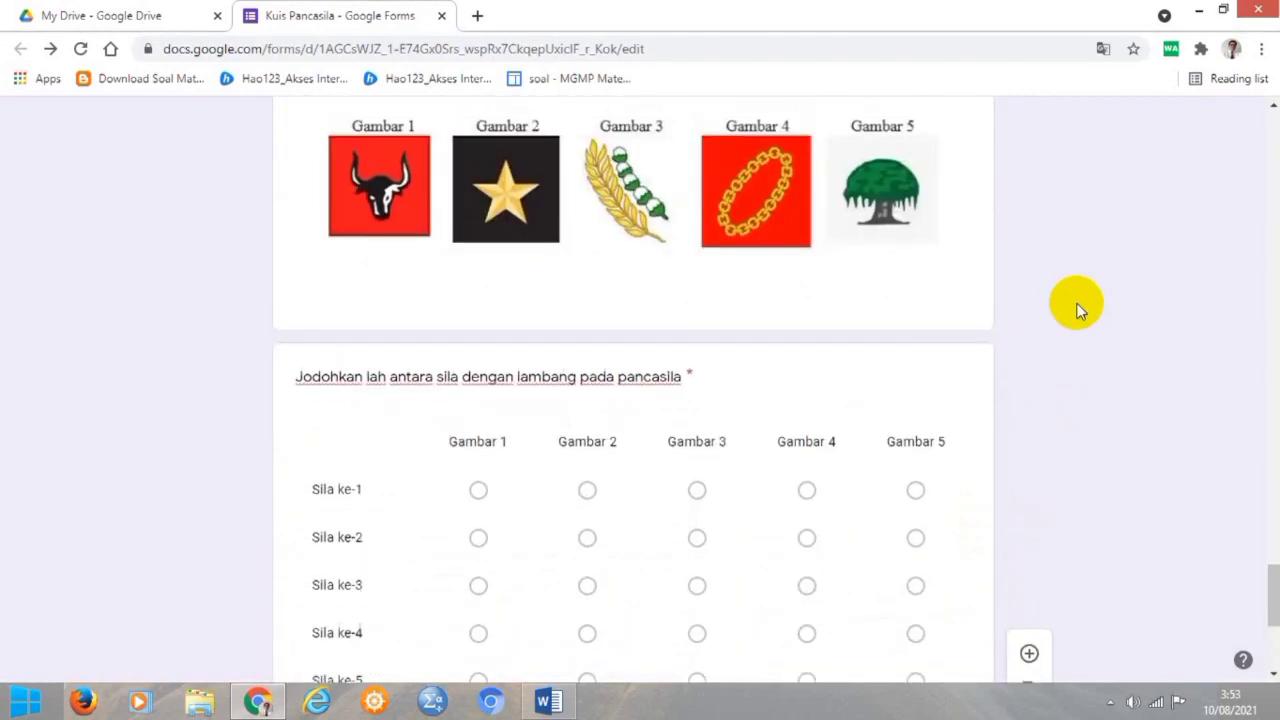
scroll(1077, 310, "up", 3)
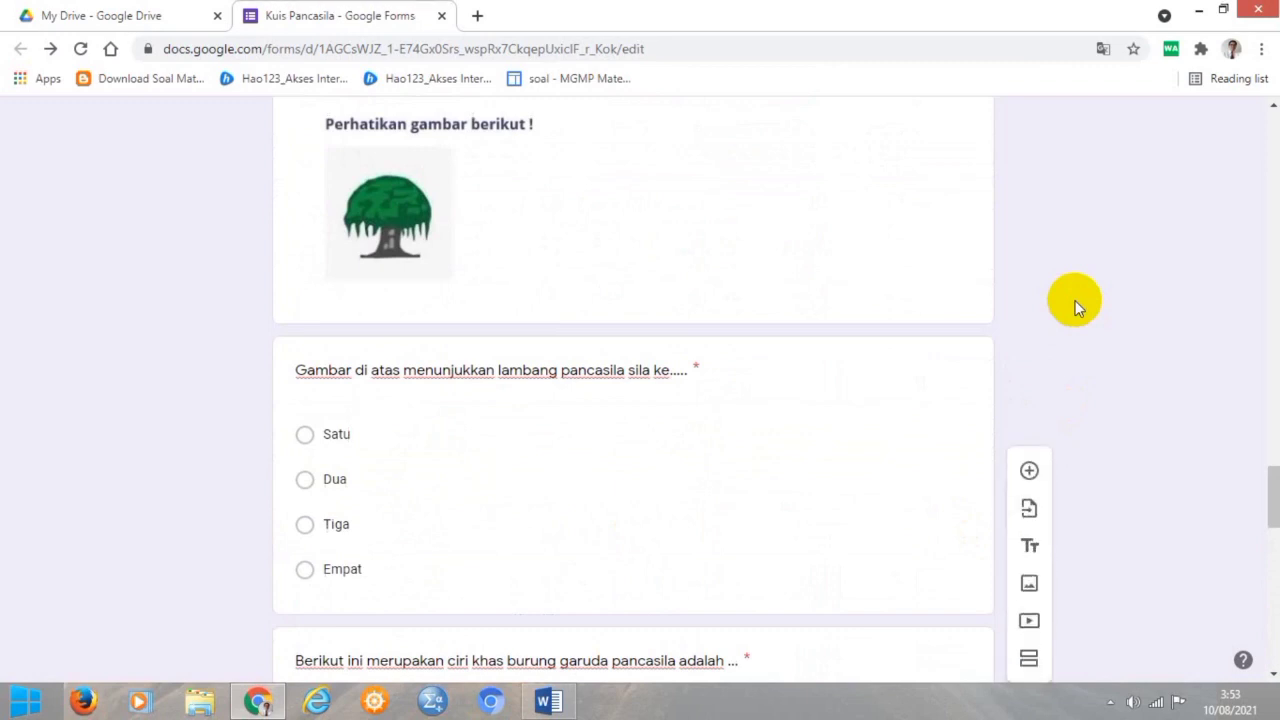
scroll(1075, 305, "up", 4)
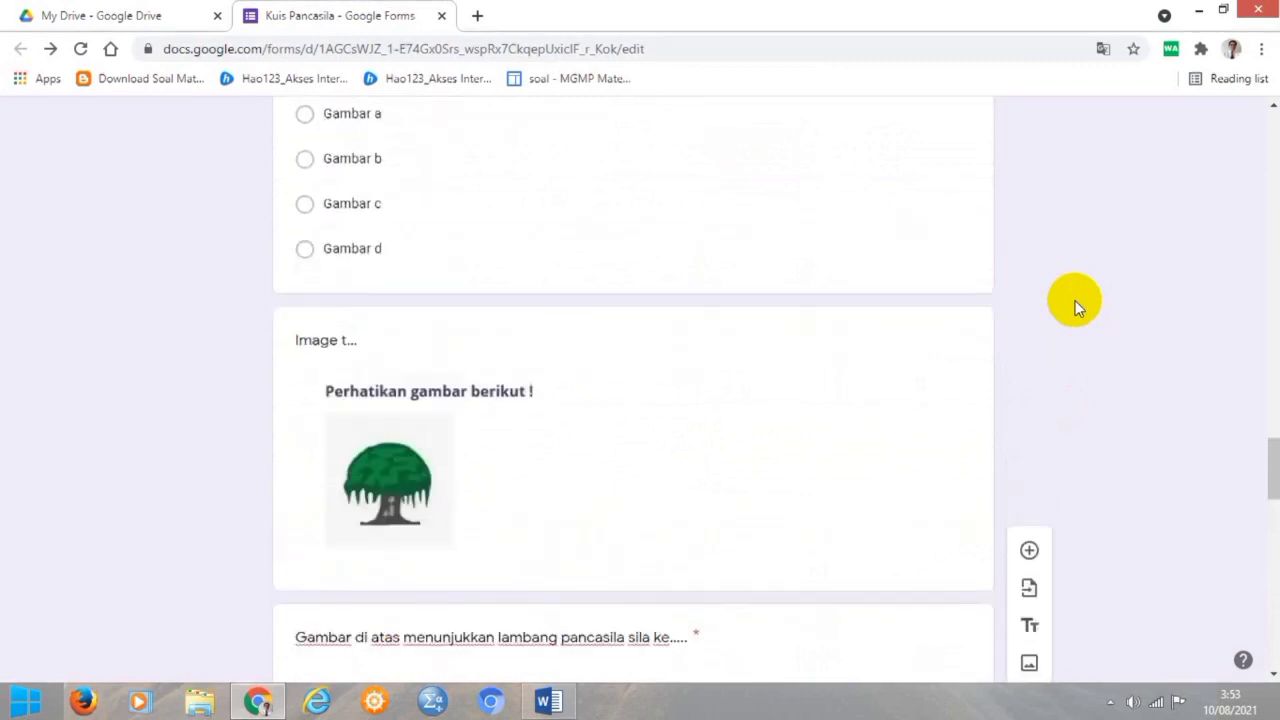
scroll(1075, 305, "up", 2)
scroll(1075, 300, "up", 8)
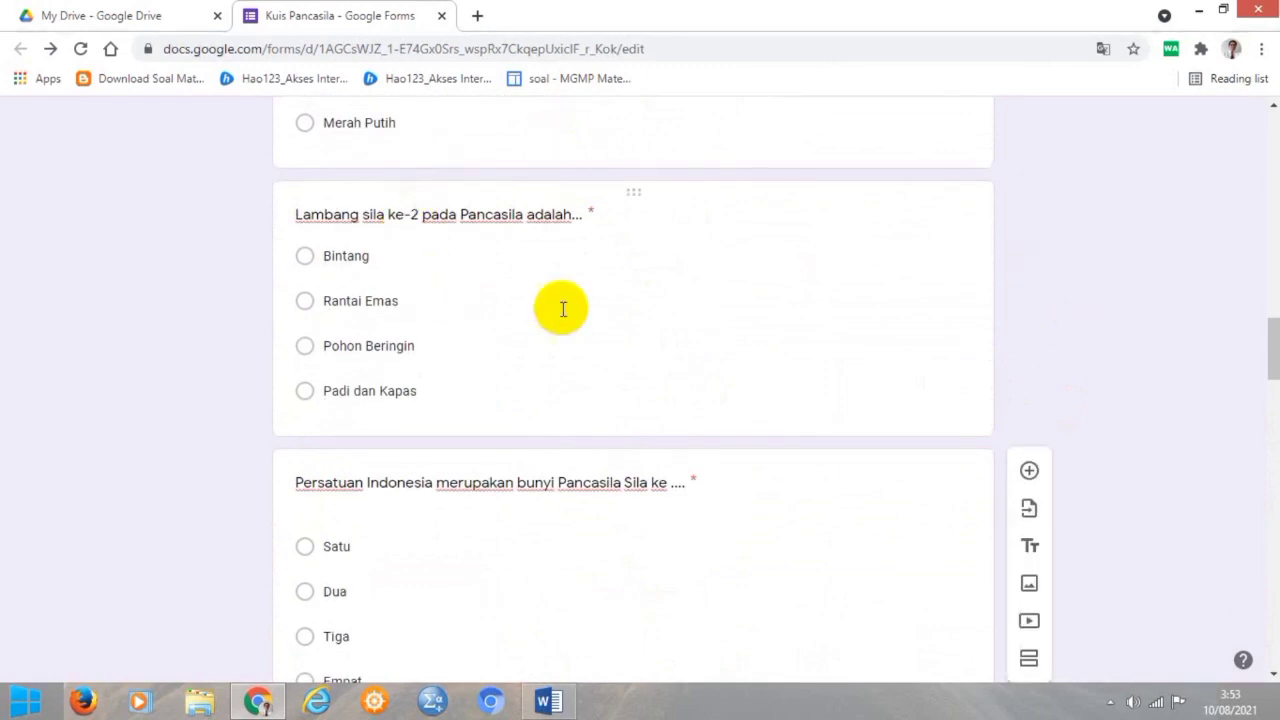
scroll(418, 437, "down", 2)
scroll(418, 437, "down", 6)
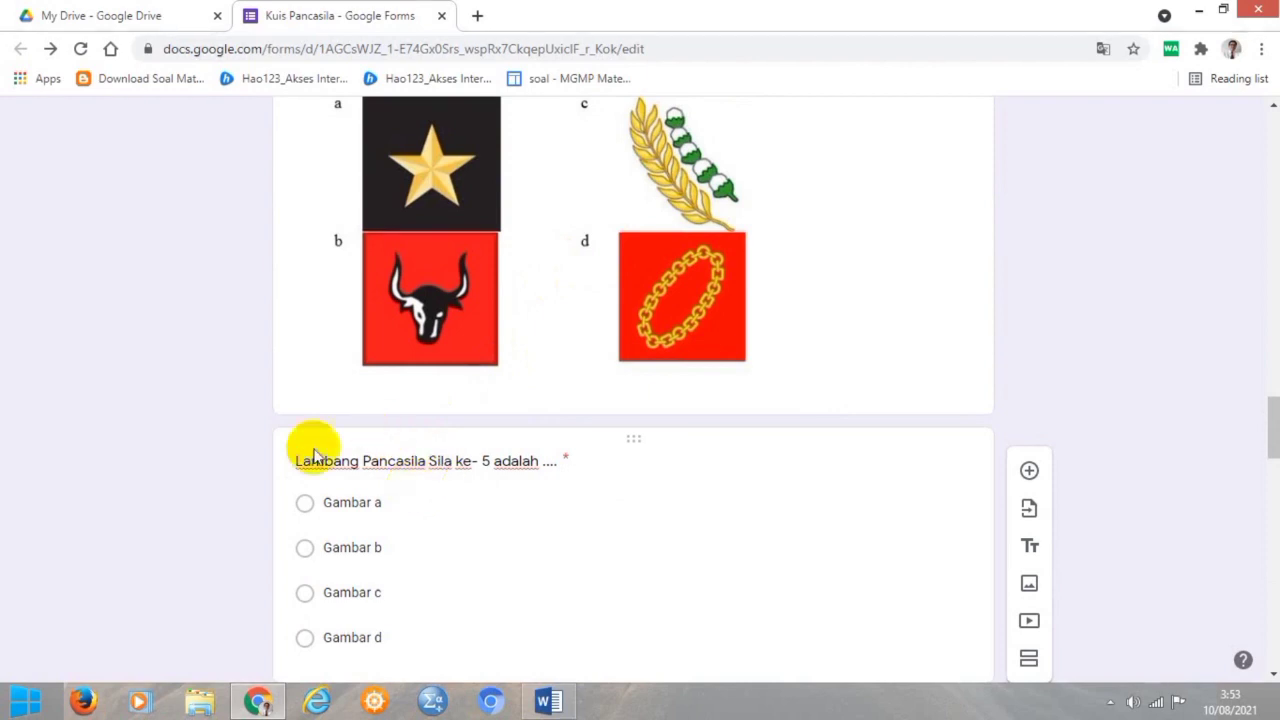
scroll(390, 547, "down", 10)
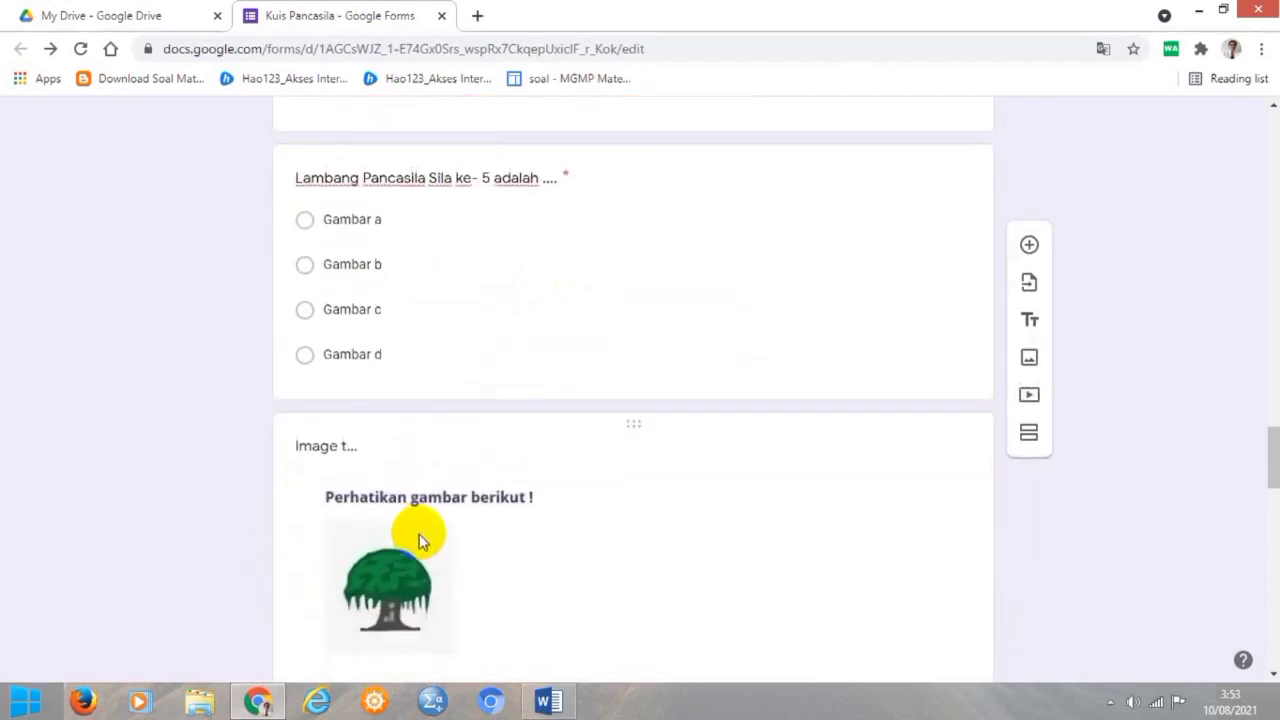
scroll(422, 537, "down", 2)
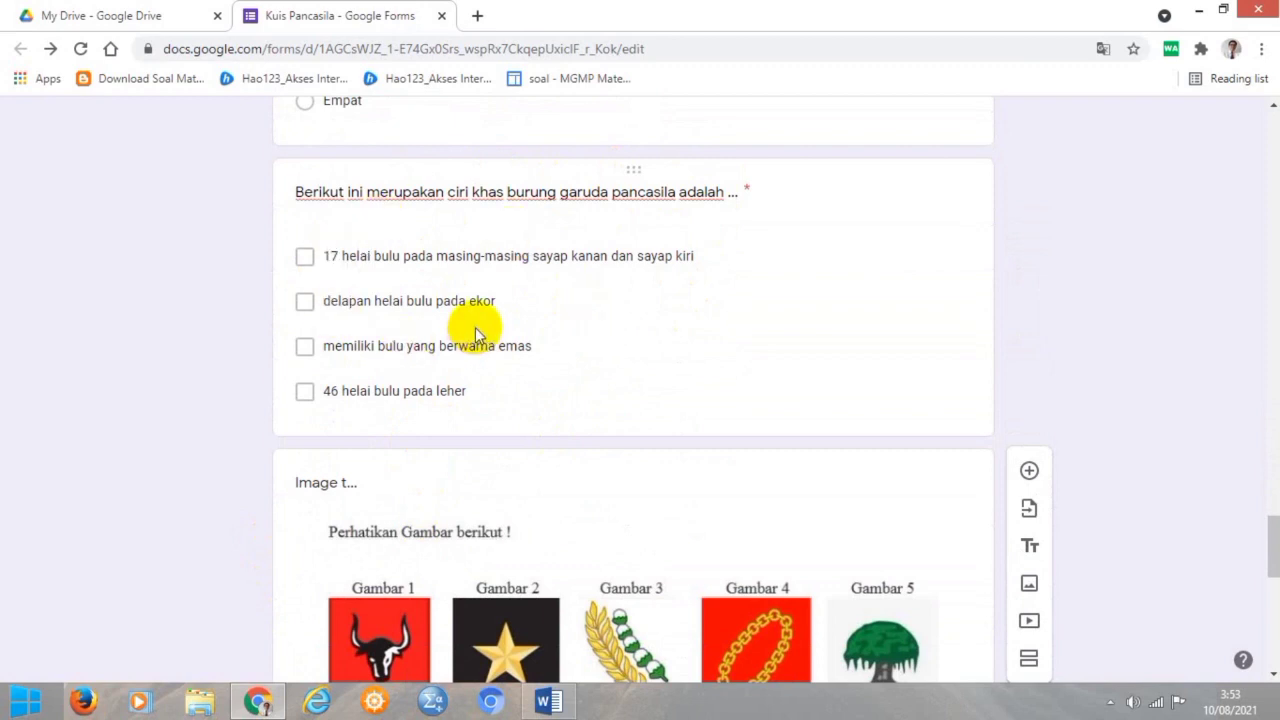
scroll(475, 327, "down", 2)
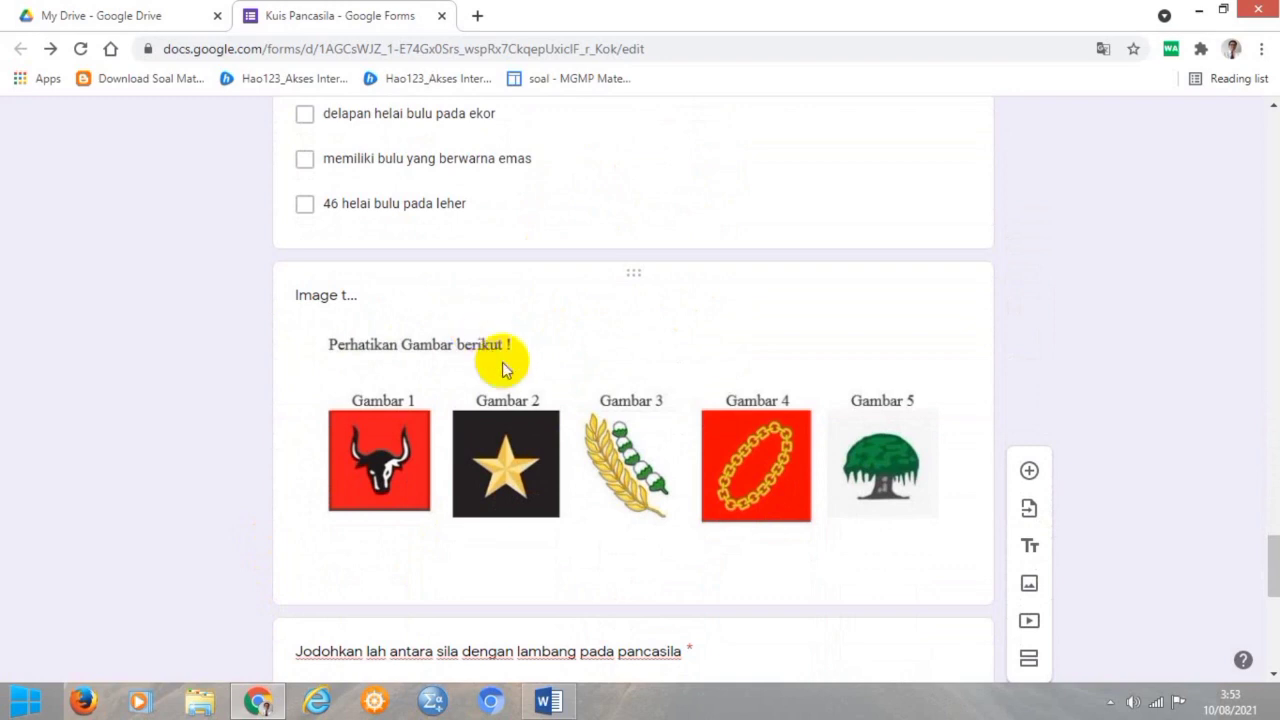
scroll(571, 337, "down", 1)
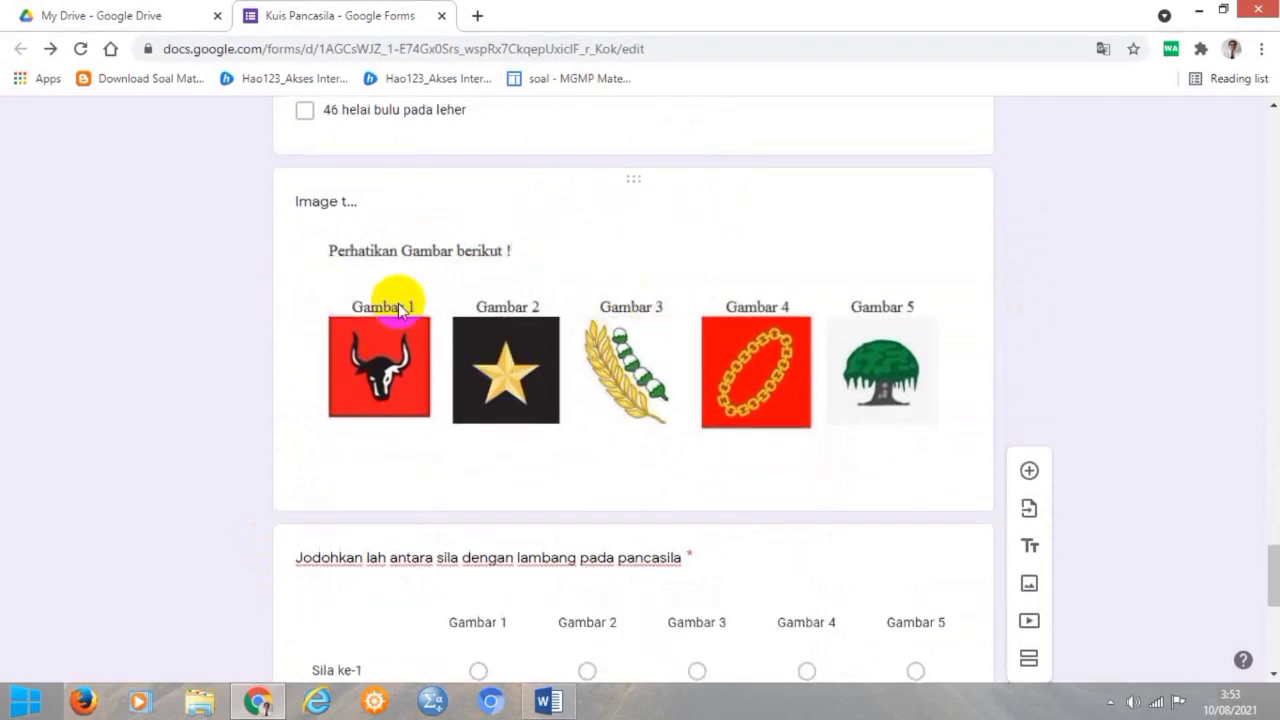
scroll(602, 351, "down", 3)
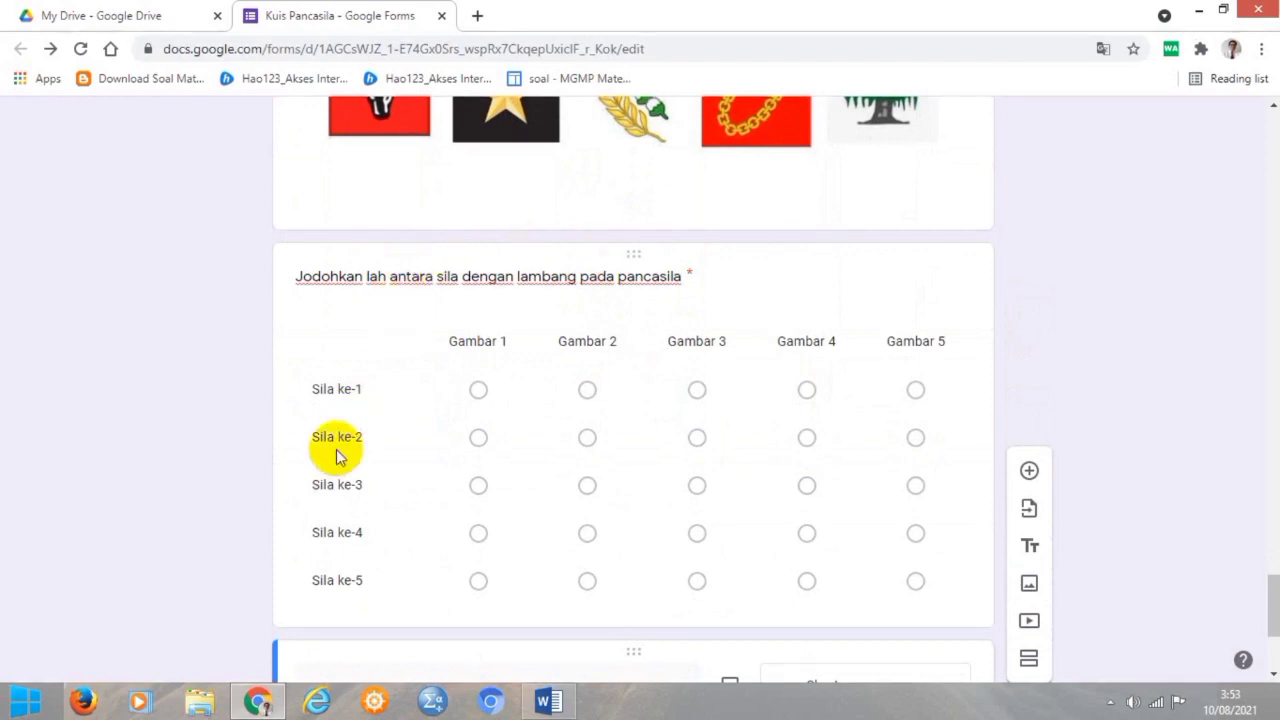
scroll(662, 373, "down", 3)
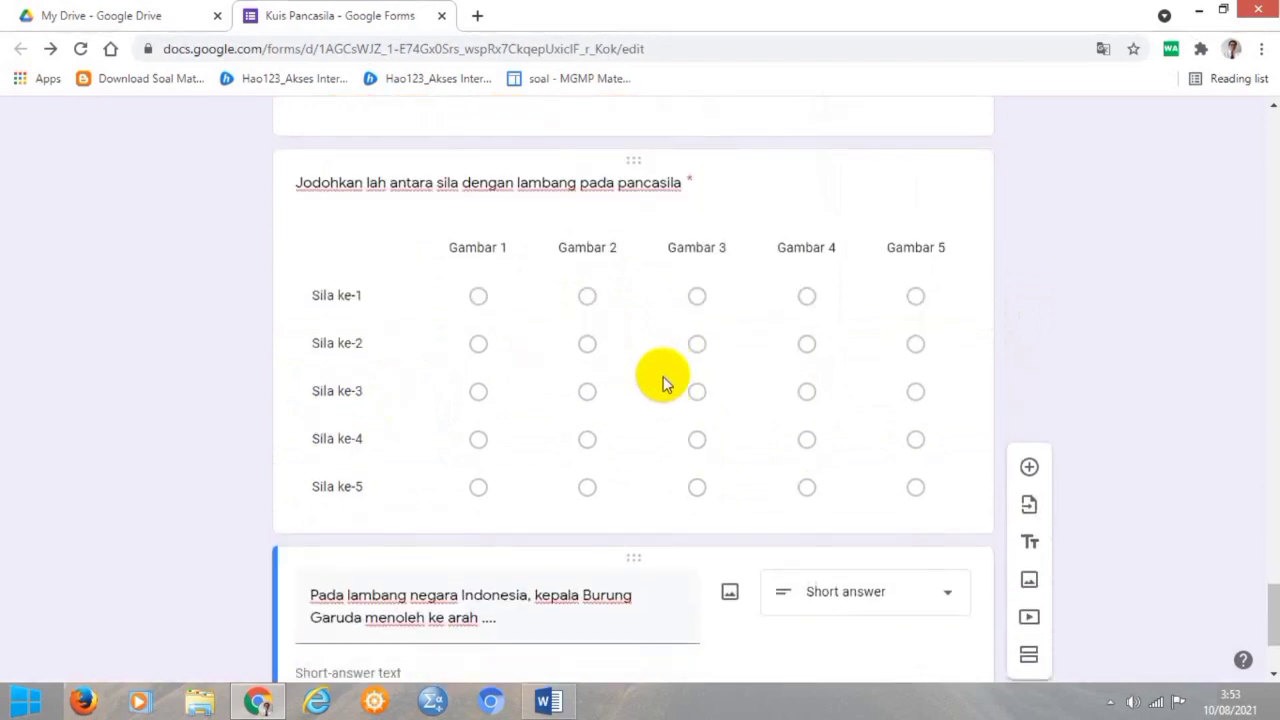